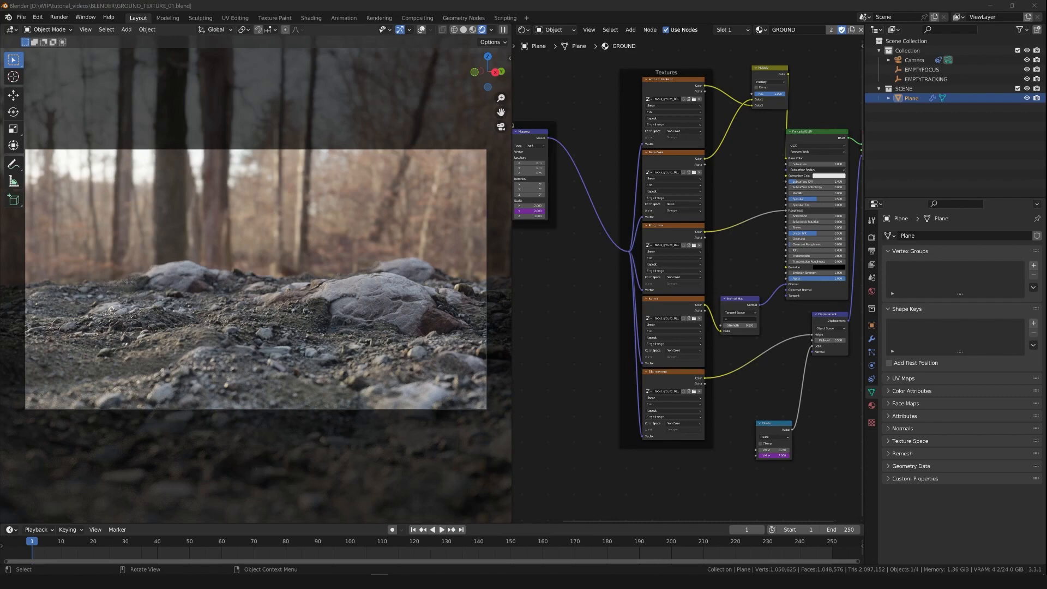
- Switch to the new default Blender scene and dismiss the splash screen
click(448, 555)
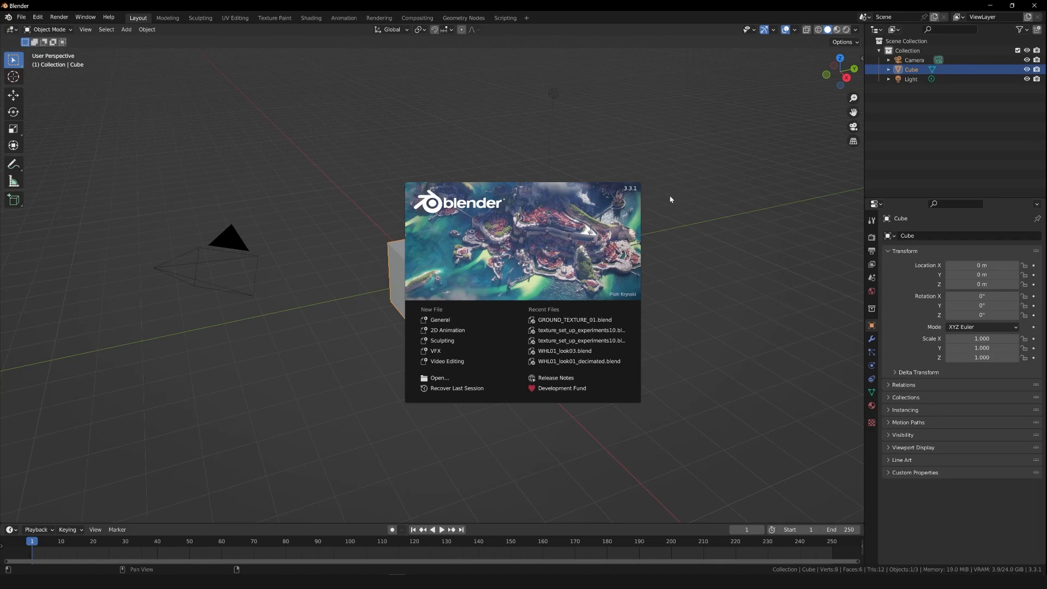
click(702, 212)
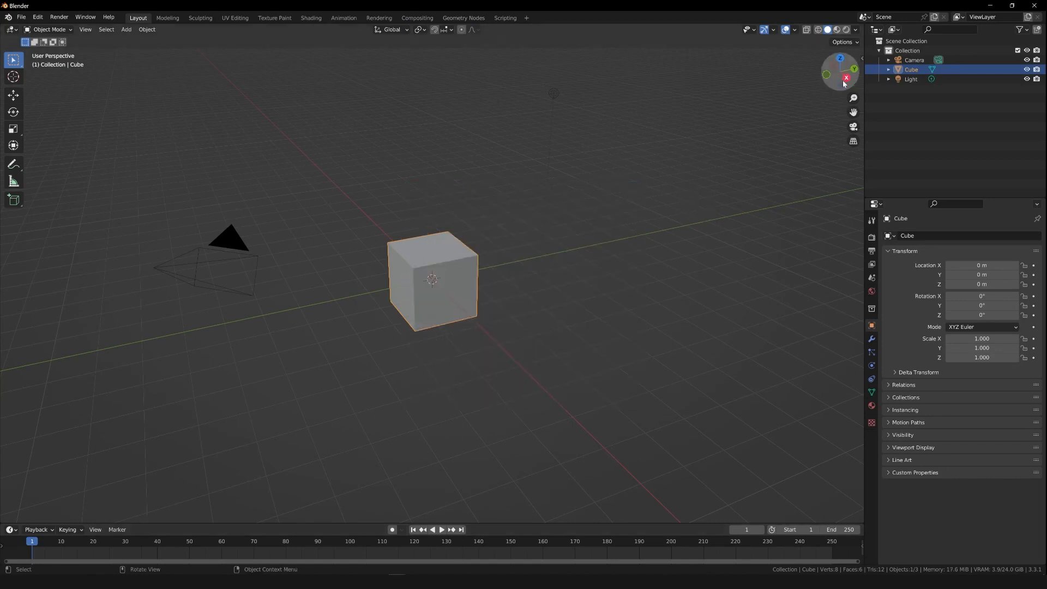
- Orbit and pan the 3D viewport to view the default cube from different angles
drag(843, 73, 843, 69)
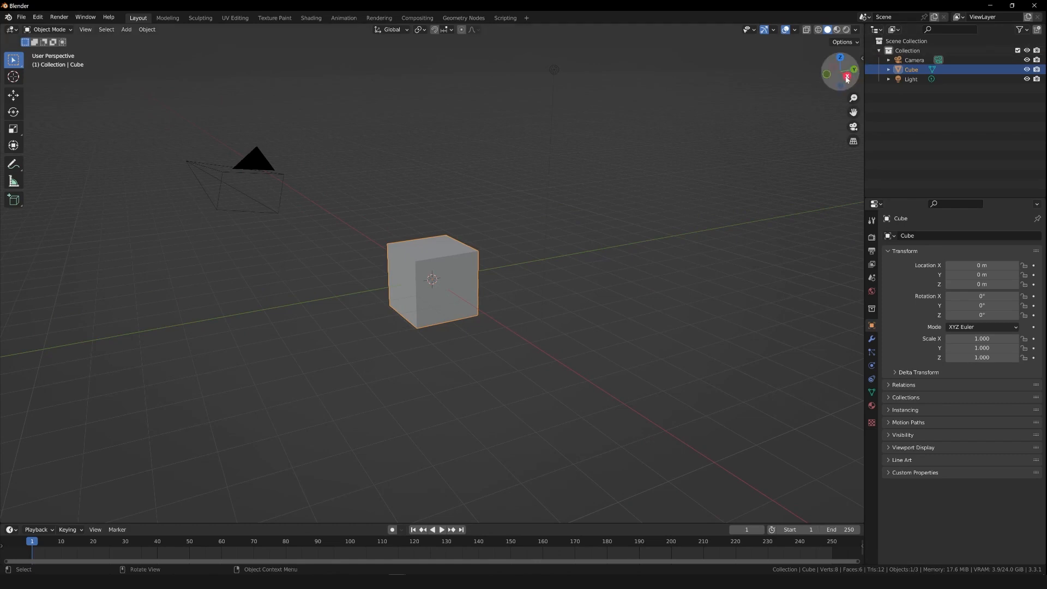
drag(847, 79, 865, 127)
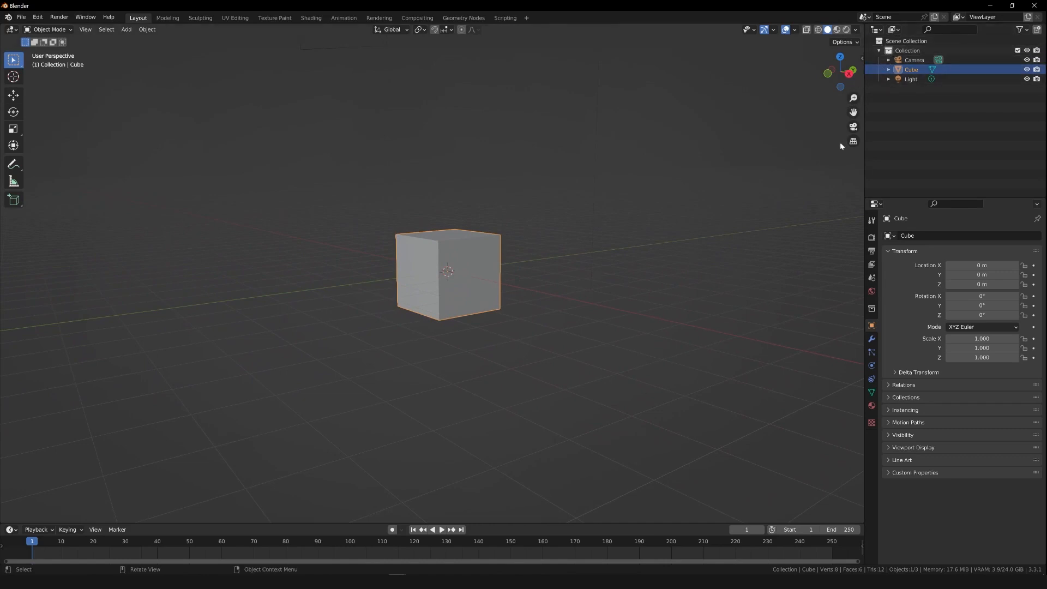
middle_drag(744, 225, 726, 254)
mouse_move(727, 253)
alt+mouse_down()
mouse_move(726, 245)
mouse_move(668, 329)
mouse_move(721, 164)
mouse_move(730, 249)
mouse_move(704, 221)
mouse_move(649, 358)
mouse_move(812, 149)
mouse_move(715, 277)
mouse_move(730, 244)
alt+mouse_up()
drag(853, 113, 797, 196)
drag(842, 85, 727, 124)
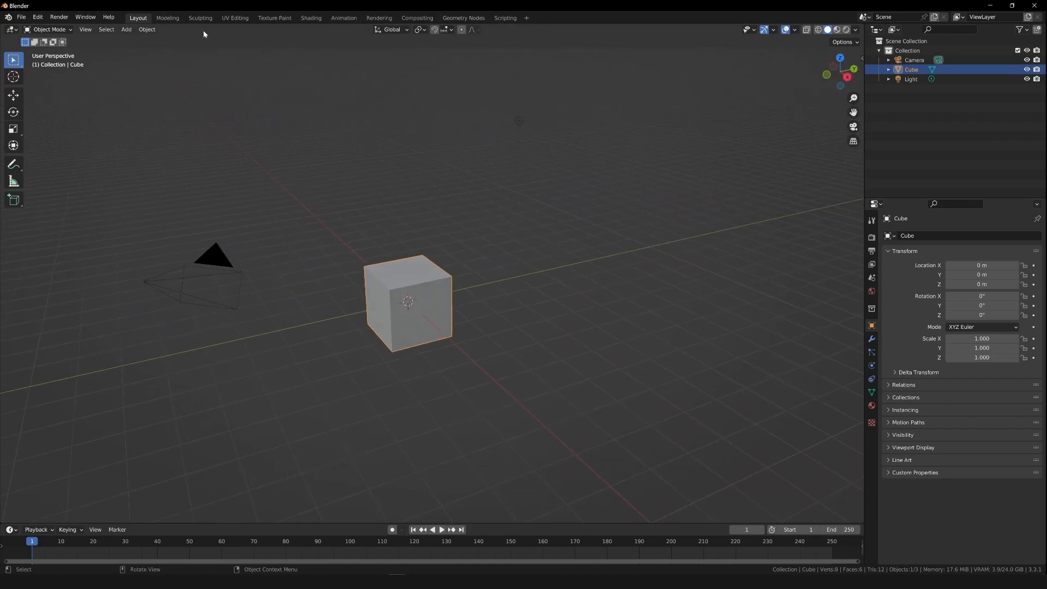
- In the Modeling workspace, try moving one upper vertex of the cube and cancel the move
click(167, 19)
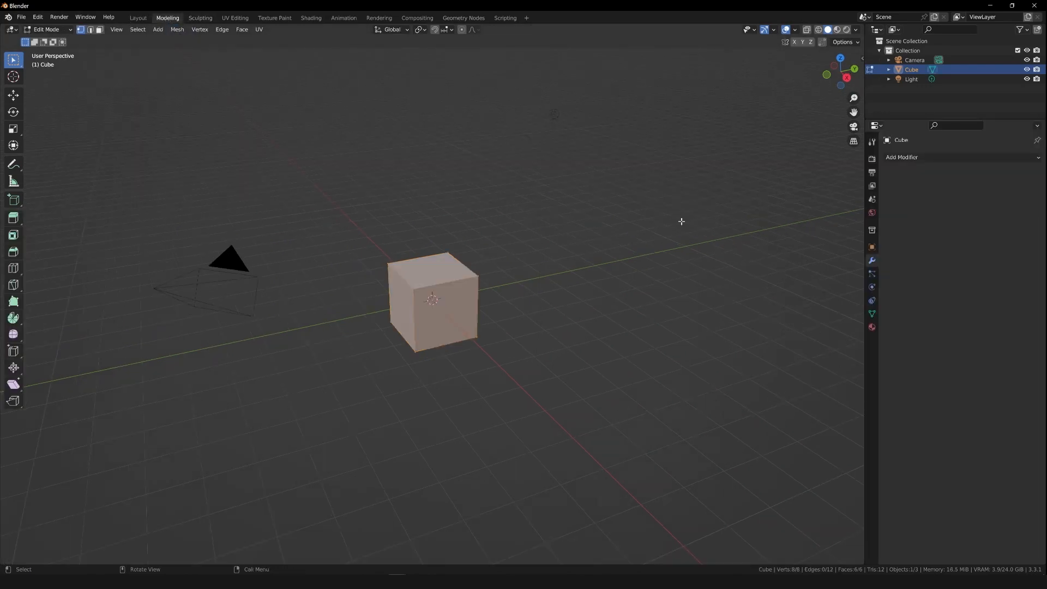
click(475, 241)
click(449, 251)
key(g)
key(Escape)
- Examine the cube in the Sculpting, UV Editing, Texture Paint and Shading workspaces, showing all its faces in the UV layout
click(200, 18)
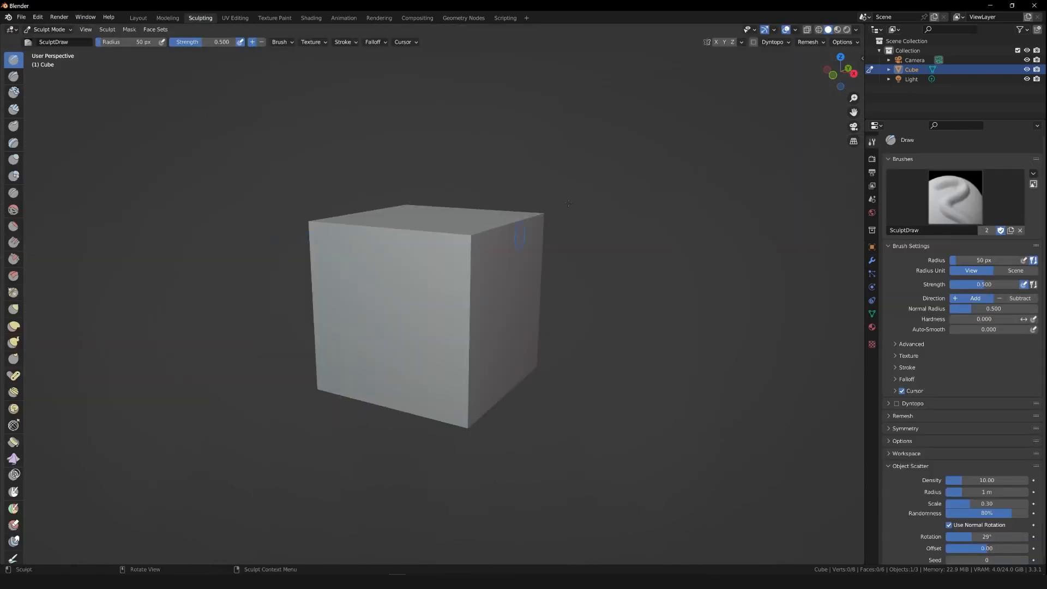
click(235, 18)
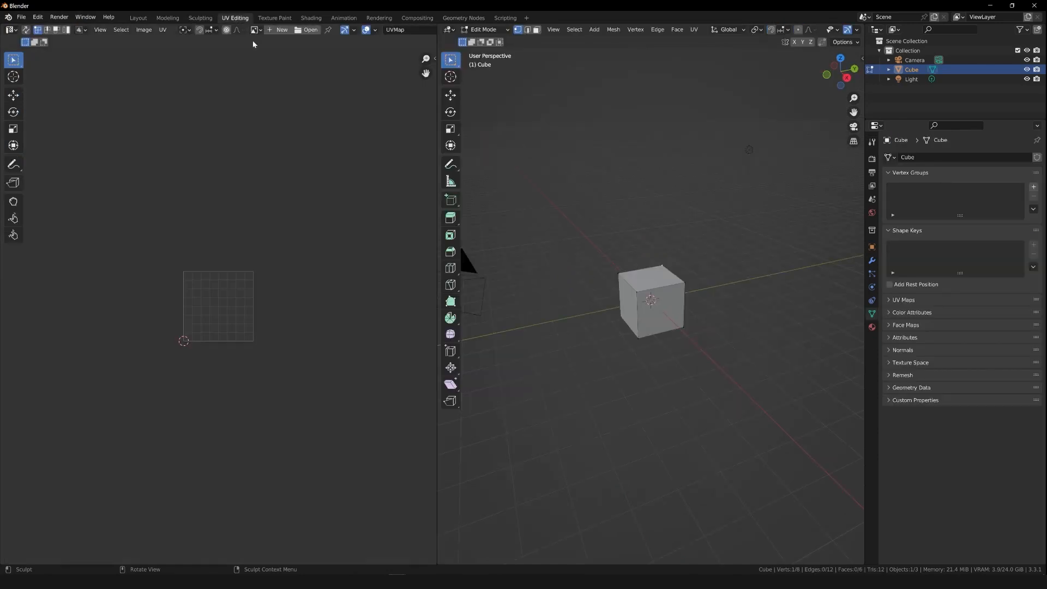
key(a)
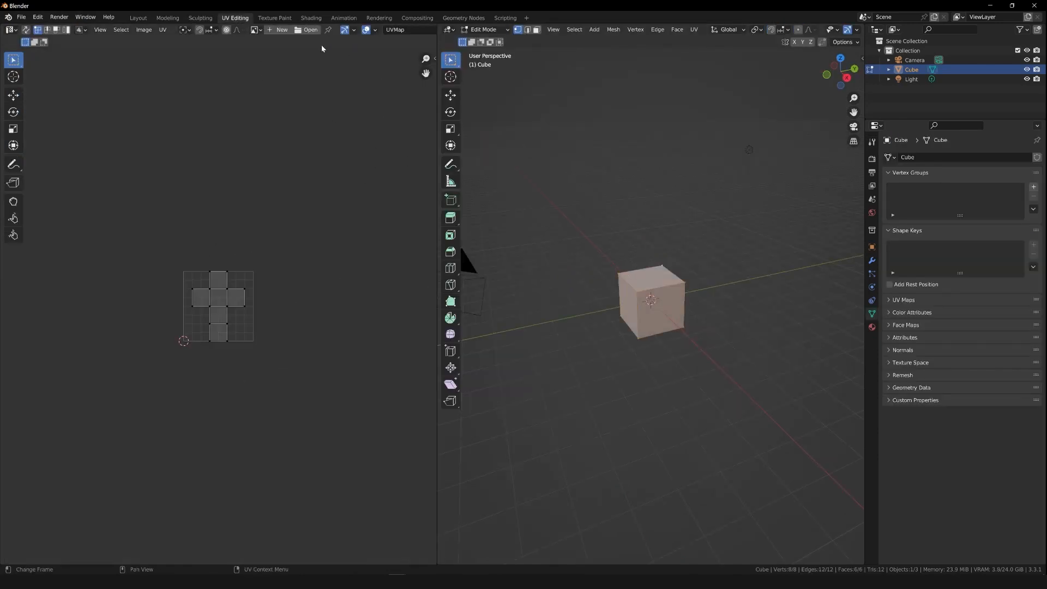
click(281, 20)
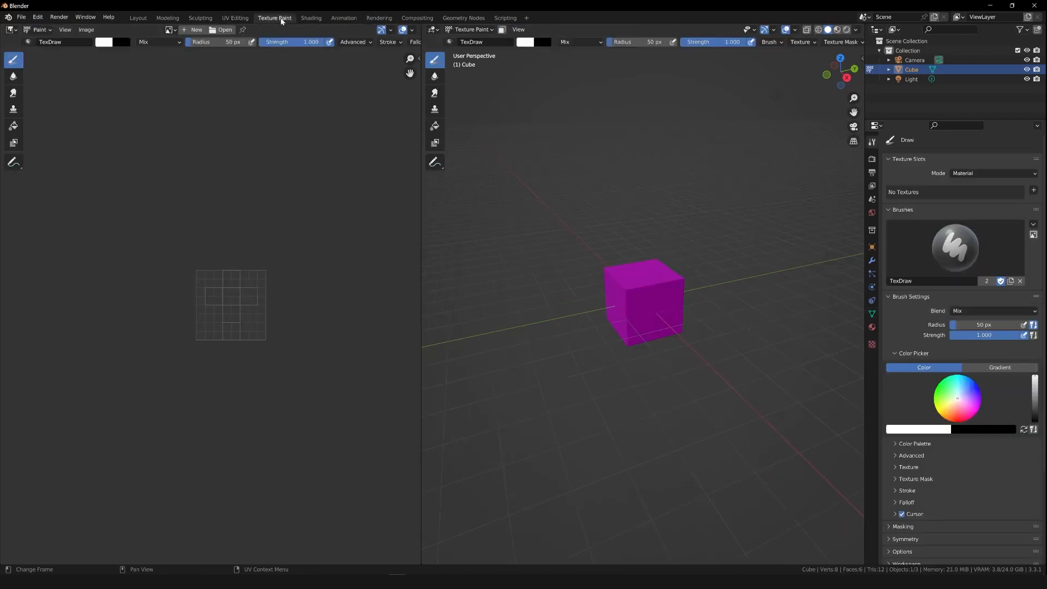
click(312, 18)
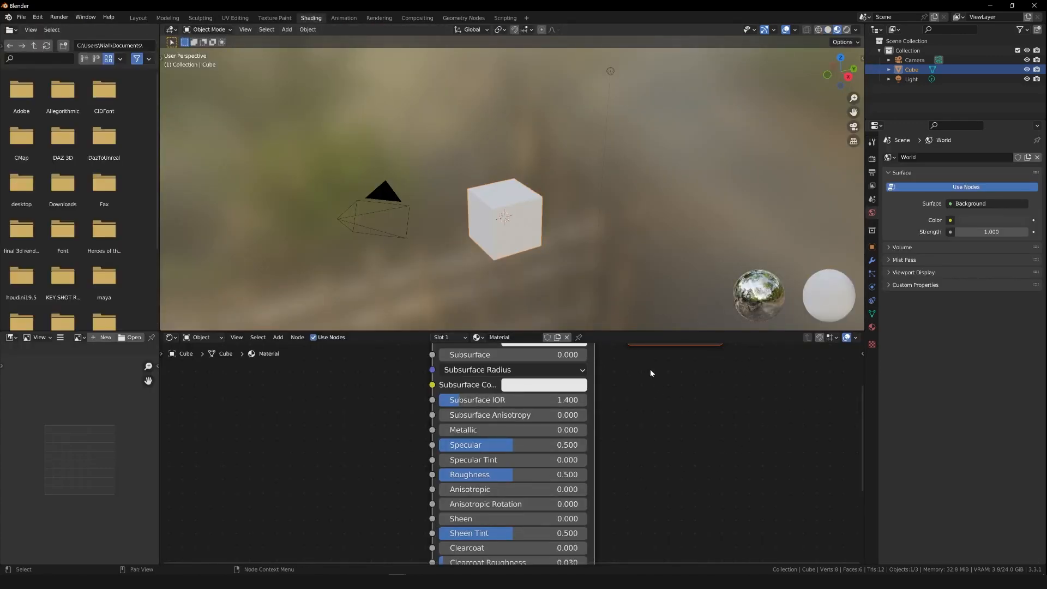
- Look through the Animation, Rendering, Compositing, Geometry Nodes and Scripting workspaces and return to the Layout workspace
click(342, 18)
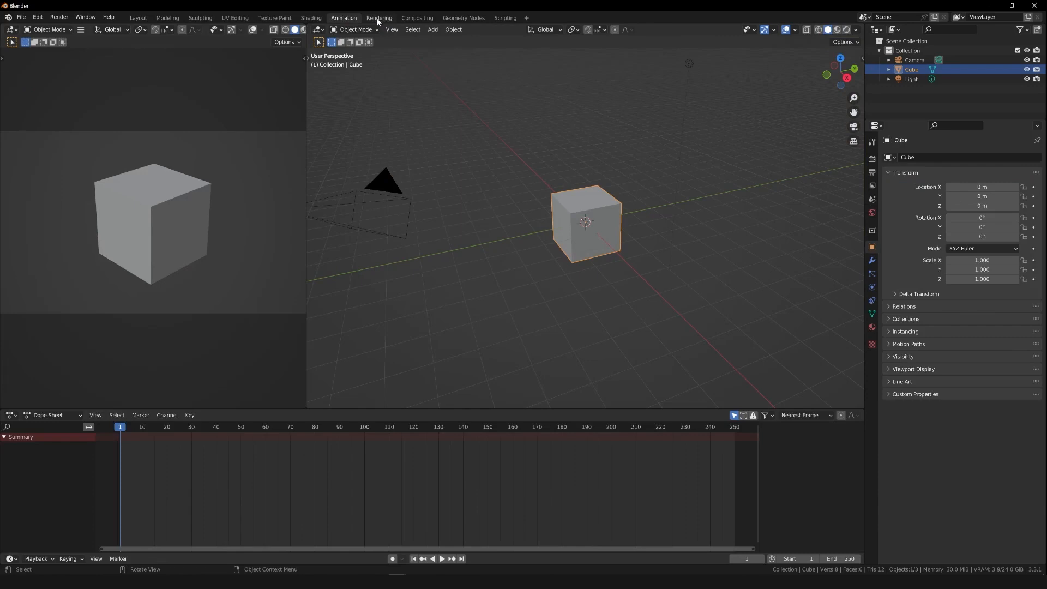
click(378, 18)
click(414, 18)
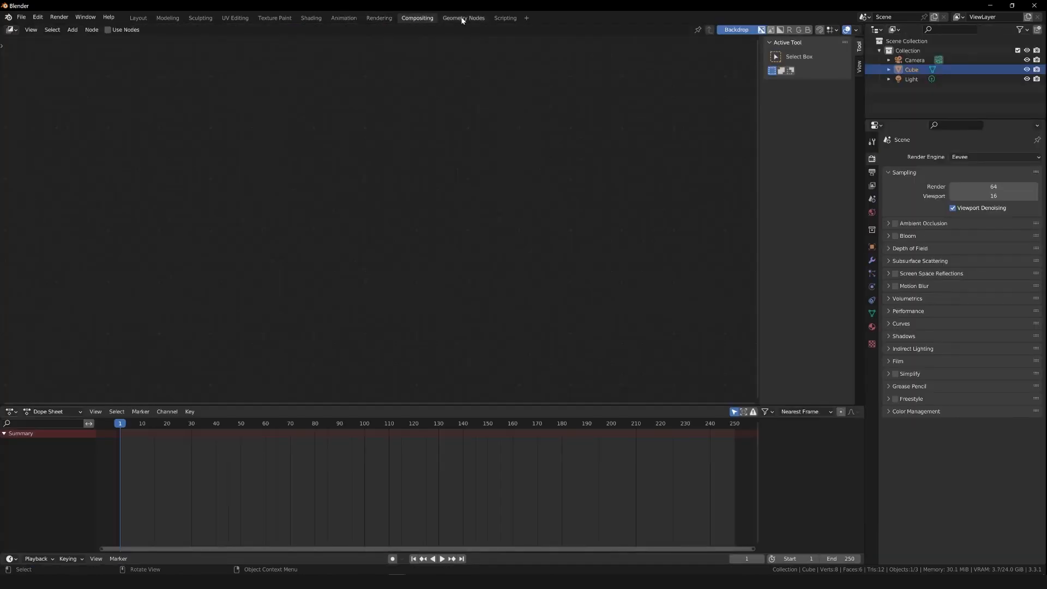
click(473, 19)
click(505, 18)
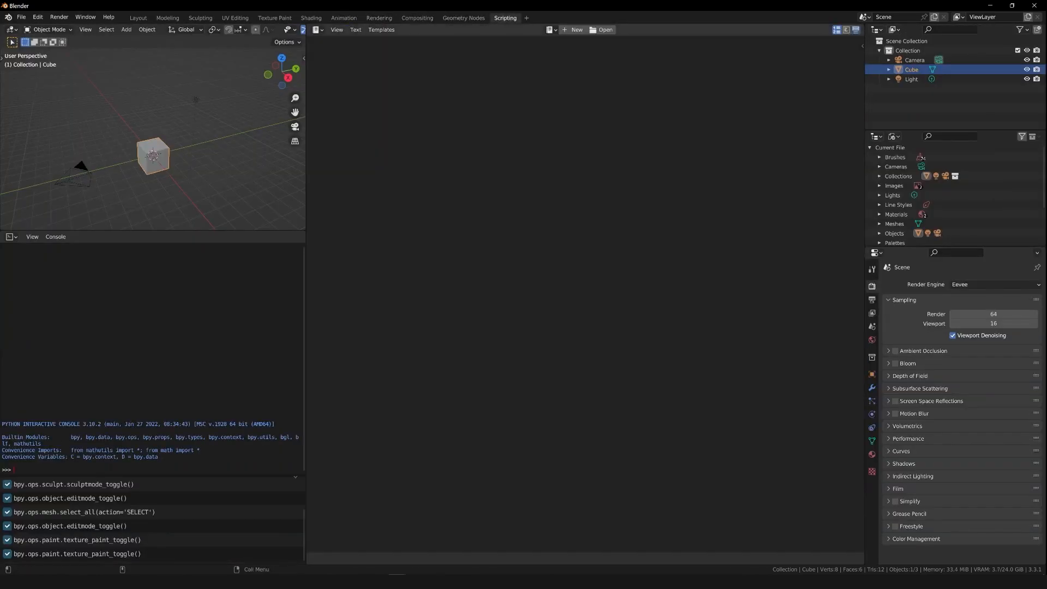
click(138, 18)
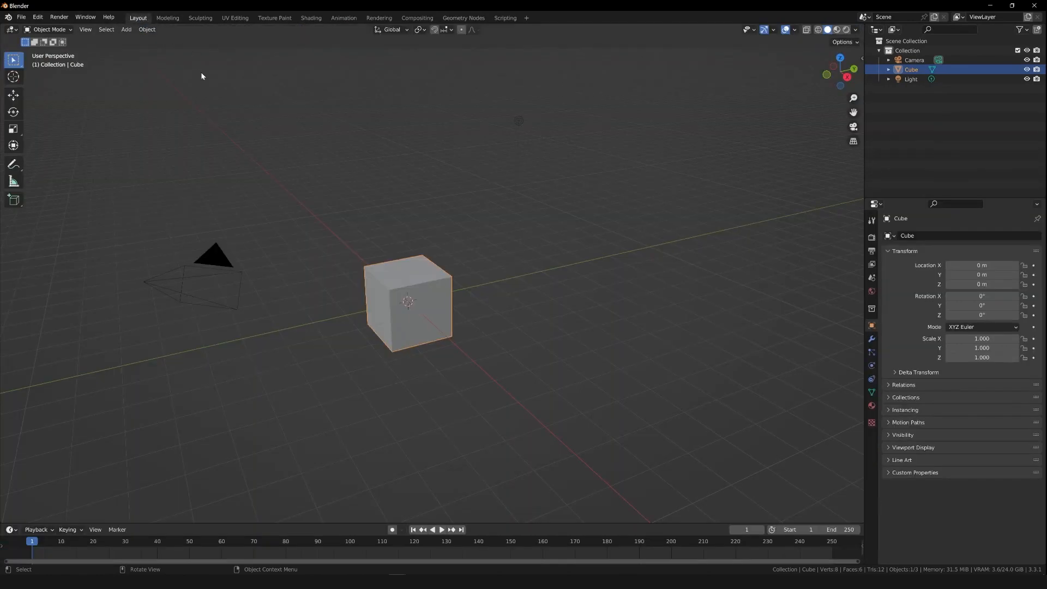
click(417, 18)
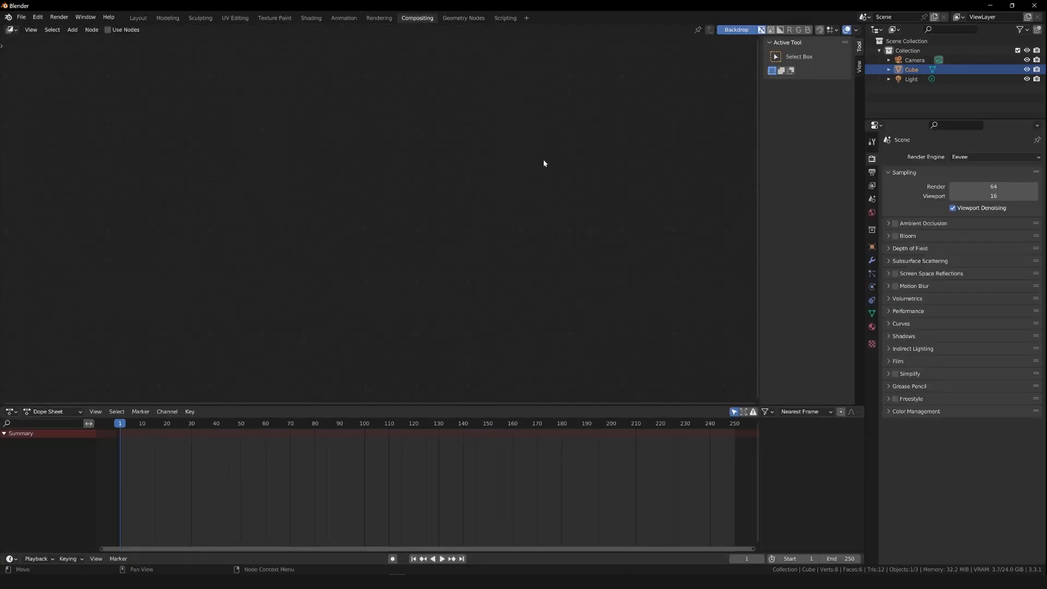
click(139, 18)
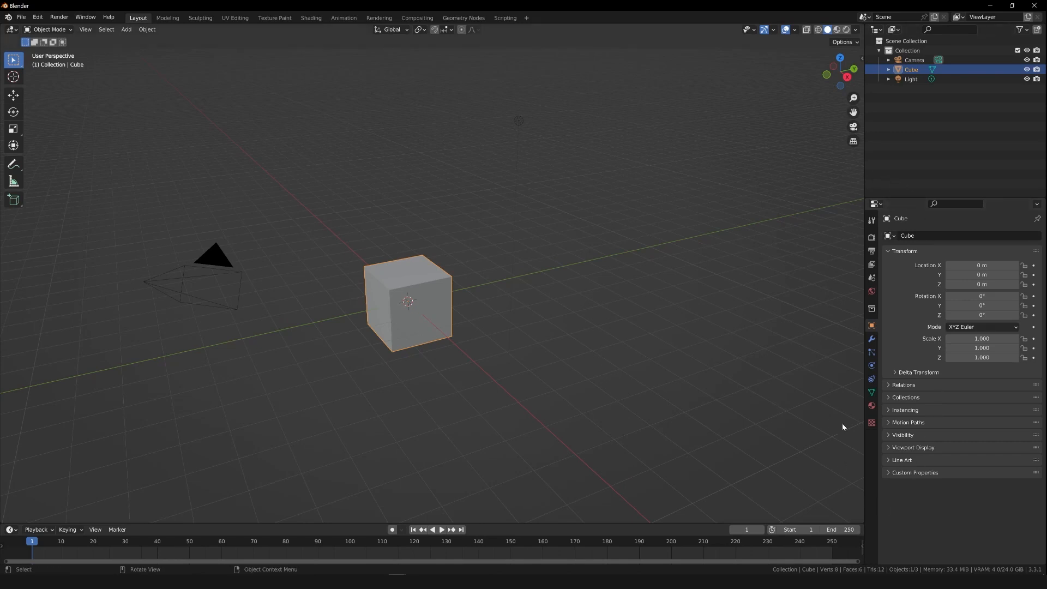
- Set the scene's render engine to Cycles in the render properties
click(872, 238)
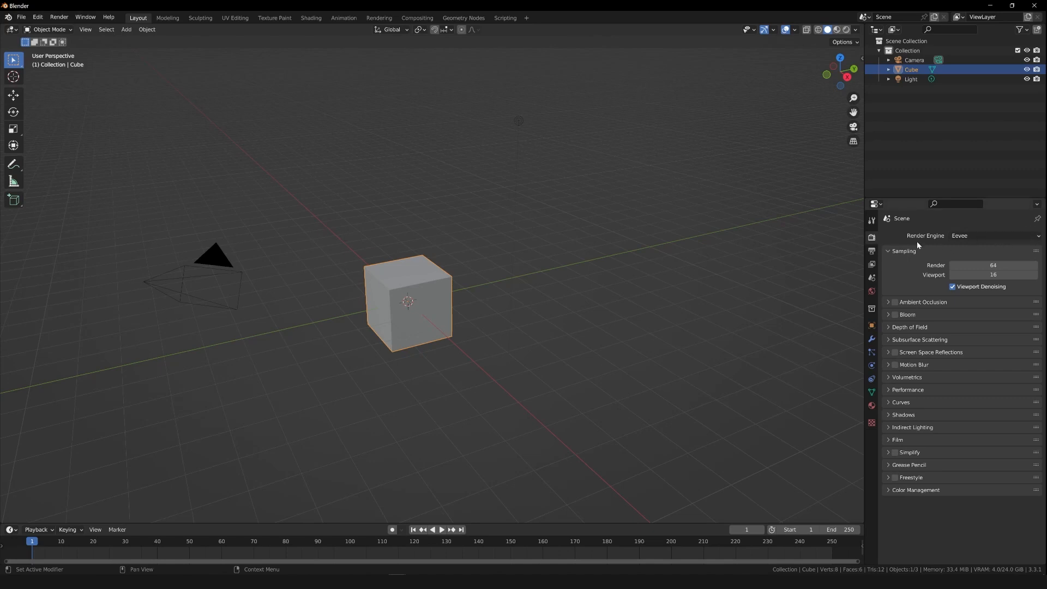
click(973, 238)
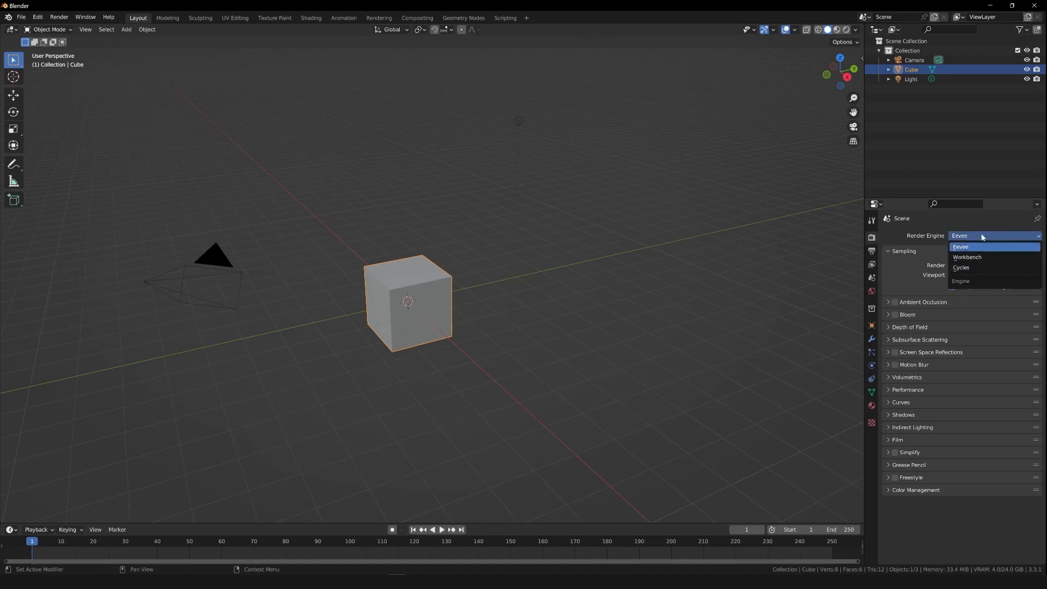
click(982, 238)
click(982, 238)
click(976, 272)
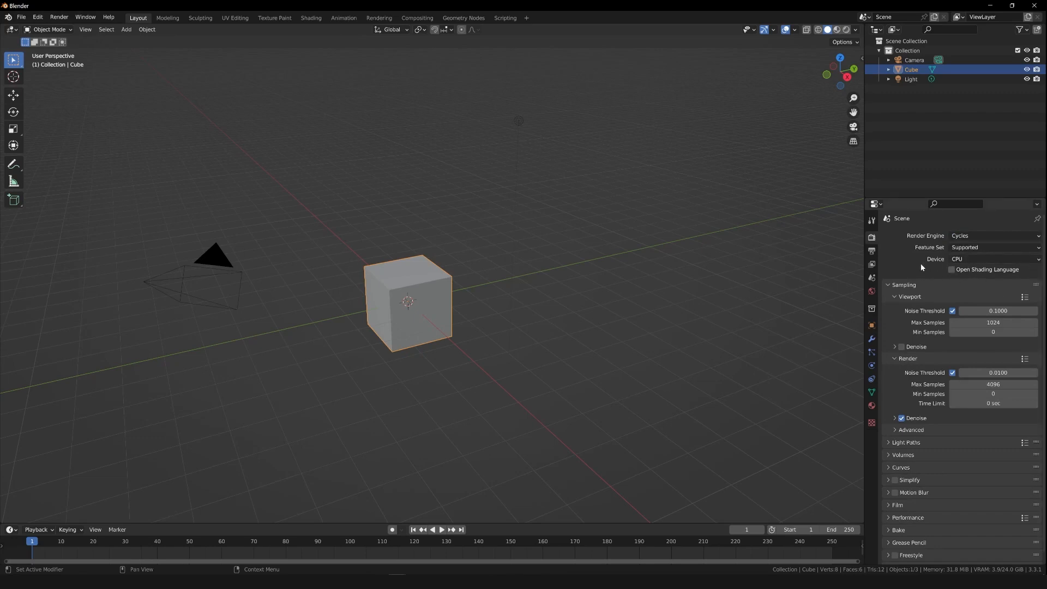
- Set the Cycles rendering device to GPU Compute
click(968, 261)
click(977, 283)
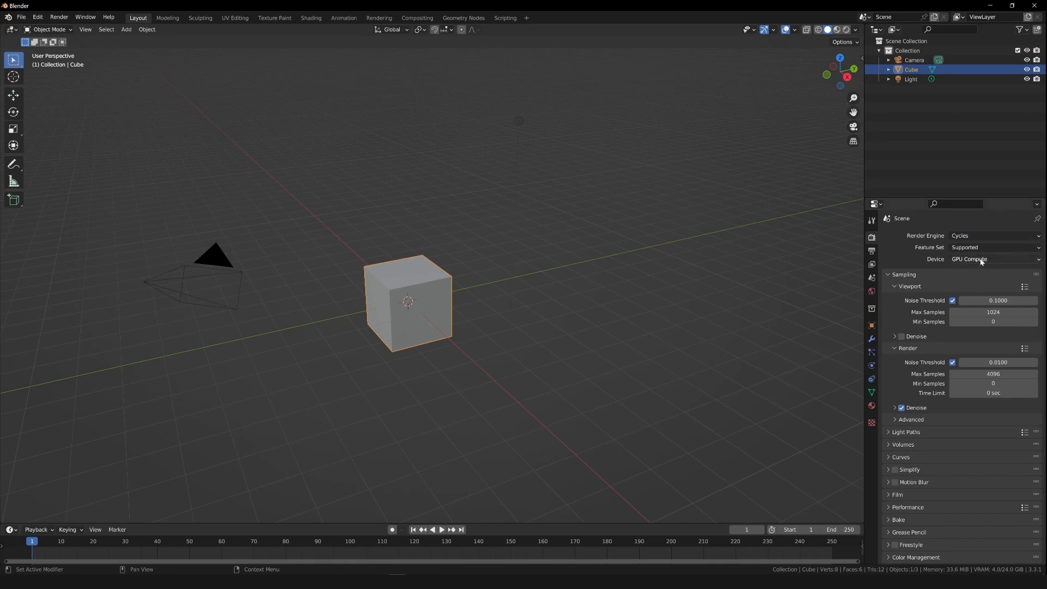
click(980, 261)
click(975, 261)
click(974, 262)
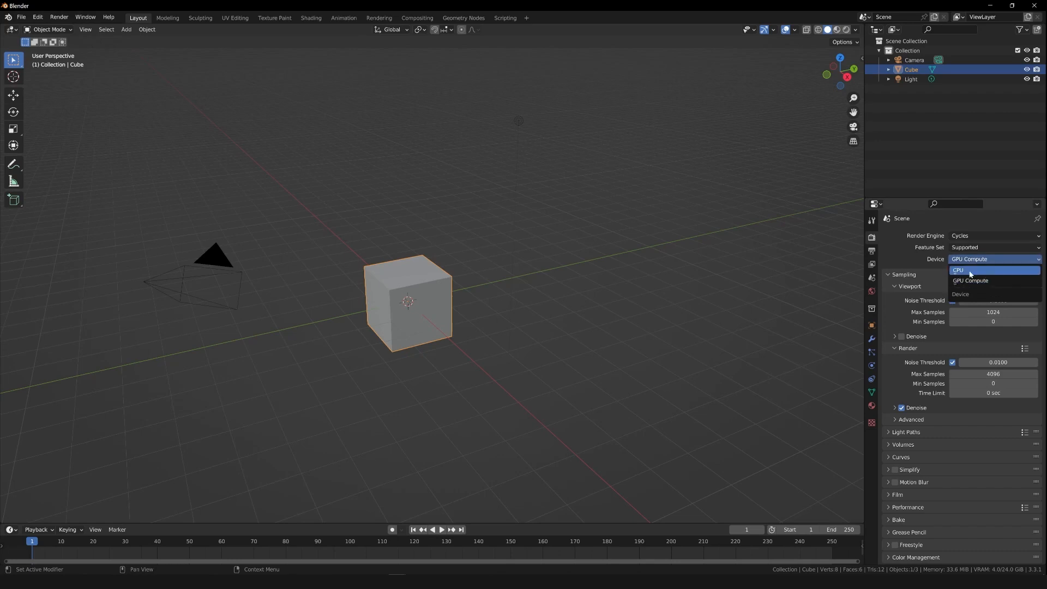
click(971, 281)
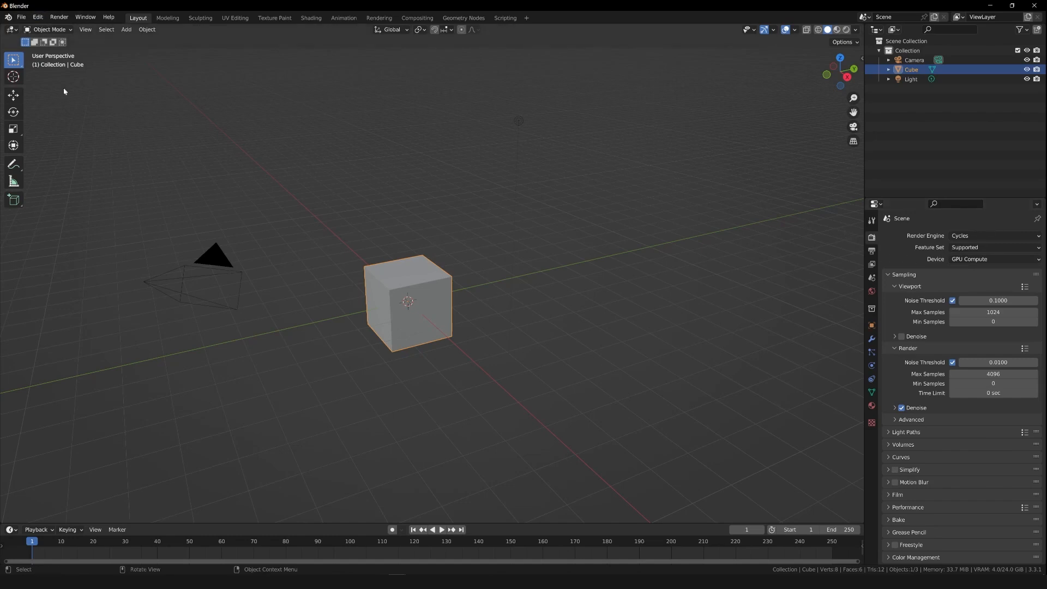
- Compare CUDA and OptiX for the Cycles render devices in the System preferences, keep OptiX, and close the preferences
click(39, 18)
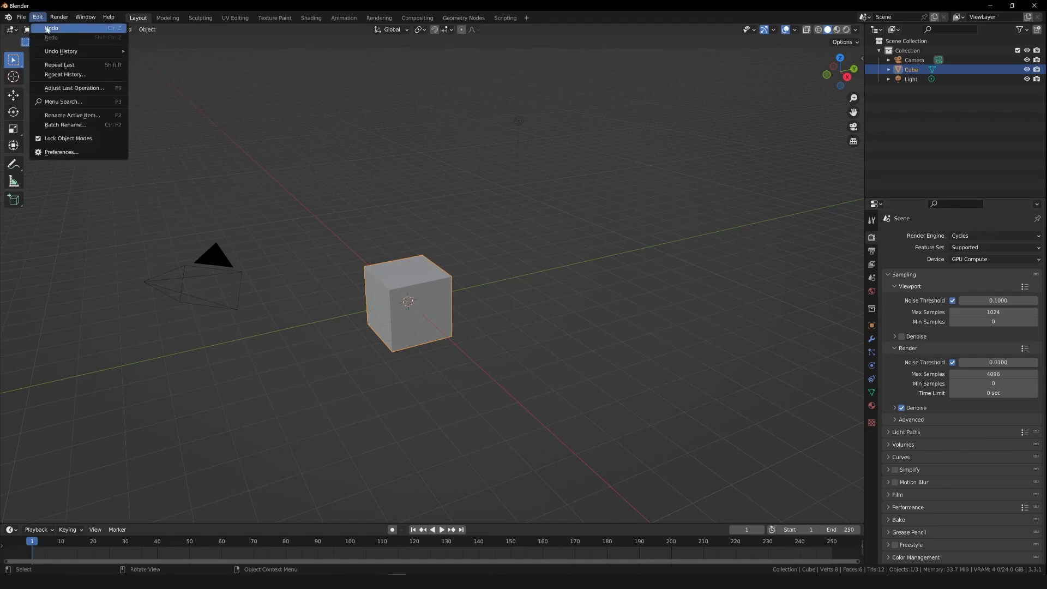
click(70, 153)
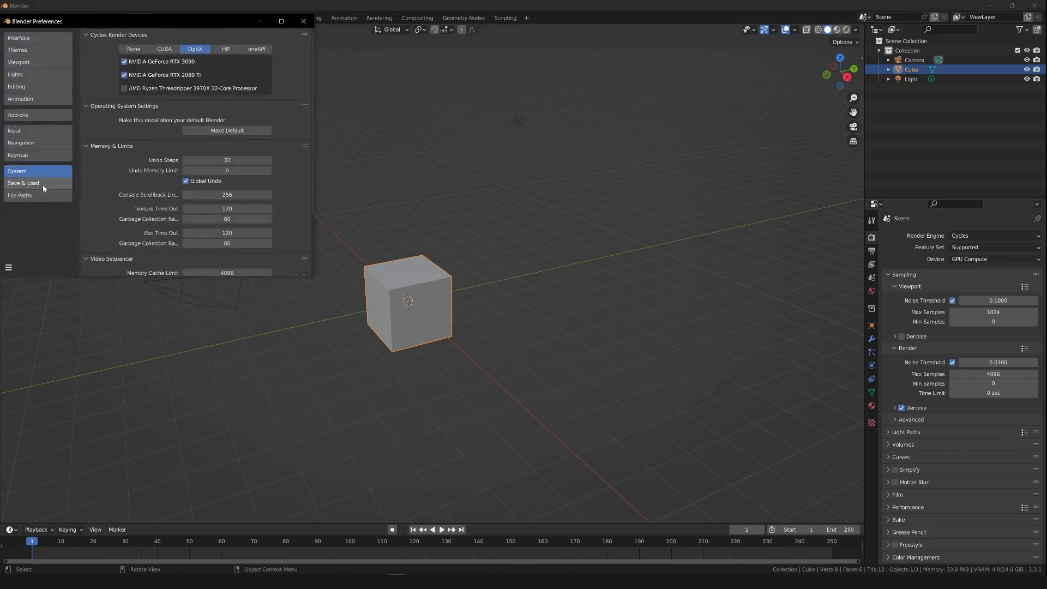
click(41, 37)
click(27, 86)
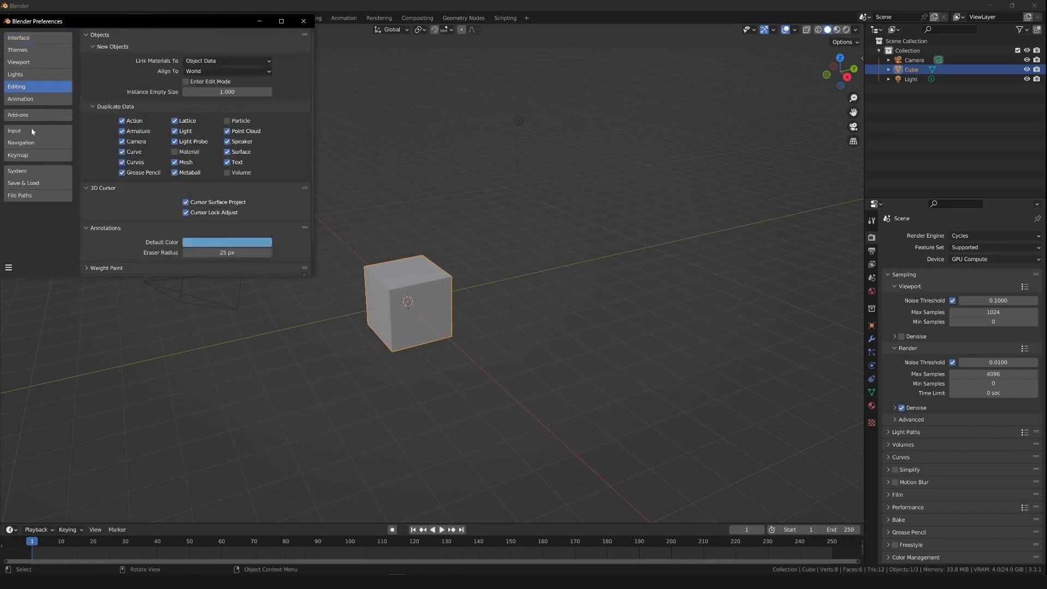
click(34, 143)
click(33, 171)
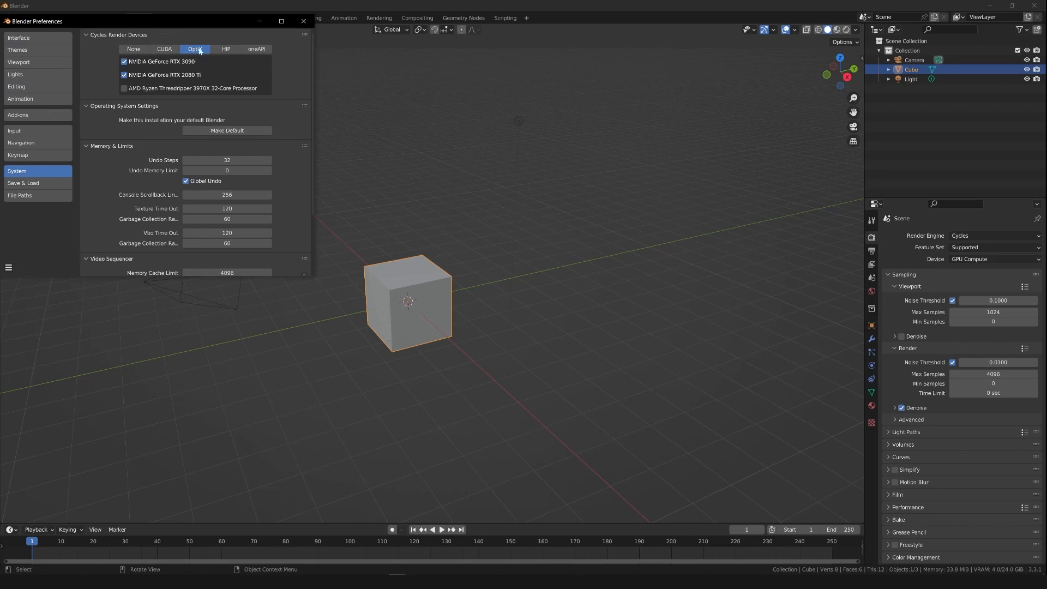
click(163, 52)
click(197, 52)
click(167, 50)
click(195, 49)
click(305, 22)
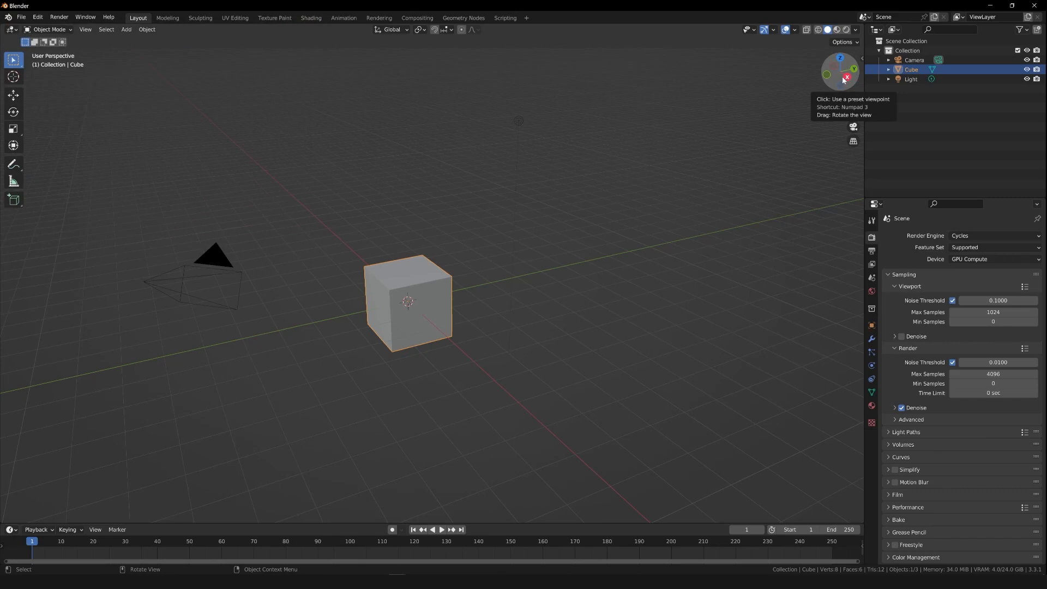
- Search the preferences' add-ons for "NODE" to check whether Node Wrangler is enabled, and close the preferences
drag(843, 80, 845, 84)
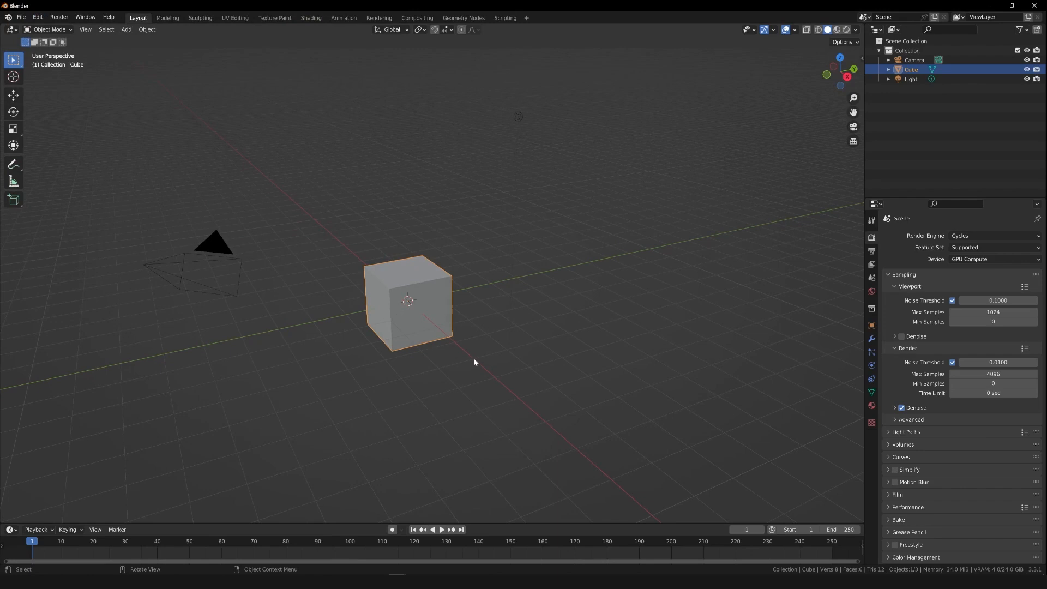
click(38, 19)
click(64, 155)
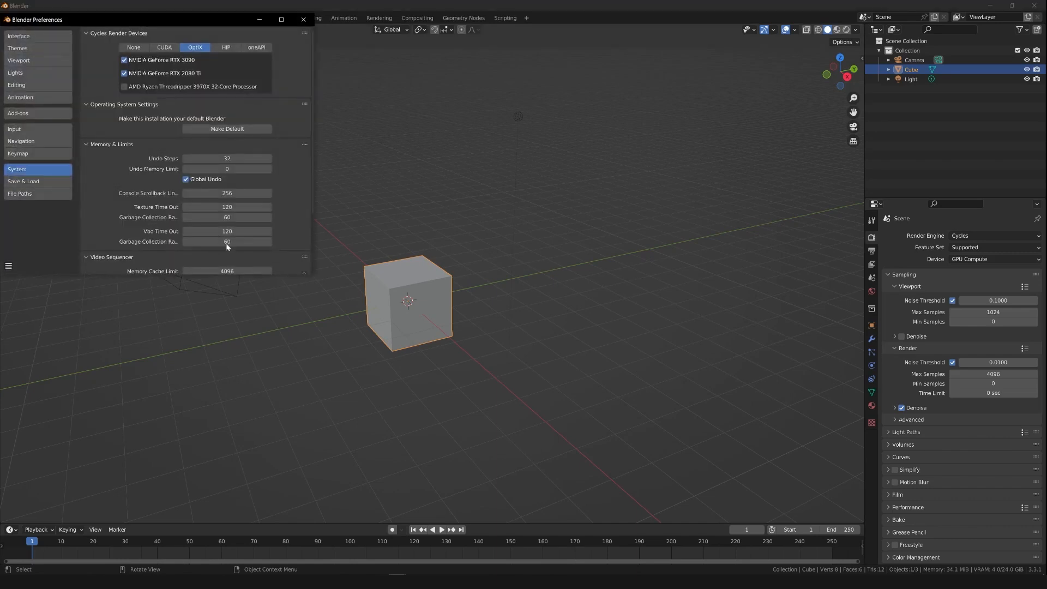
click(21, 115)
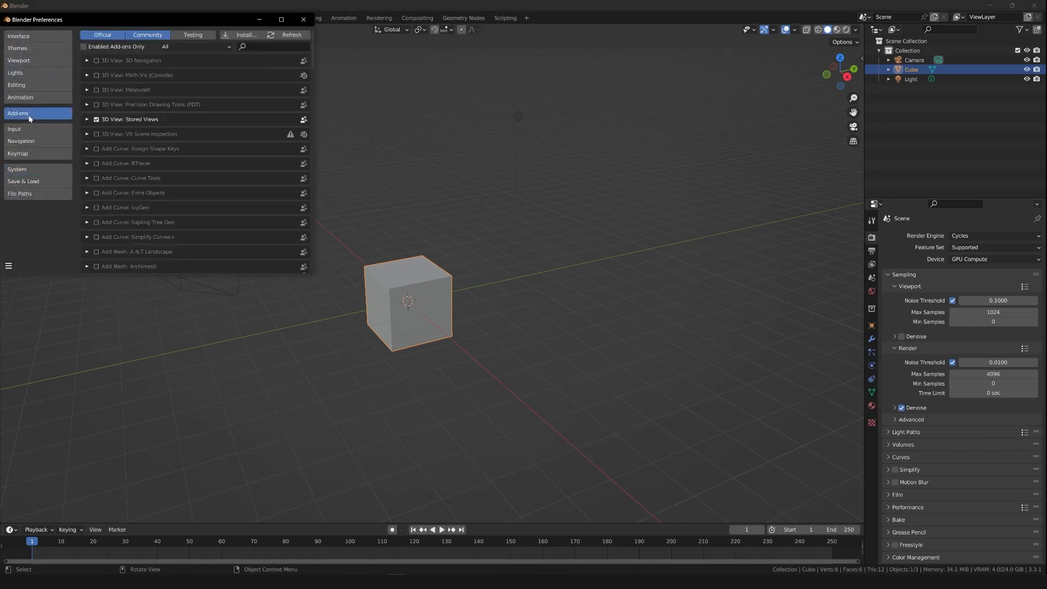
click(259, 47)
text(NODE)
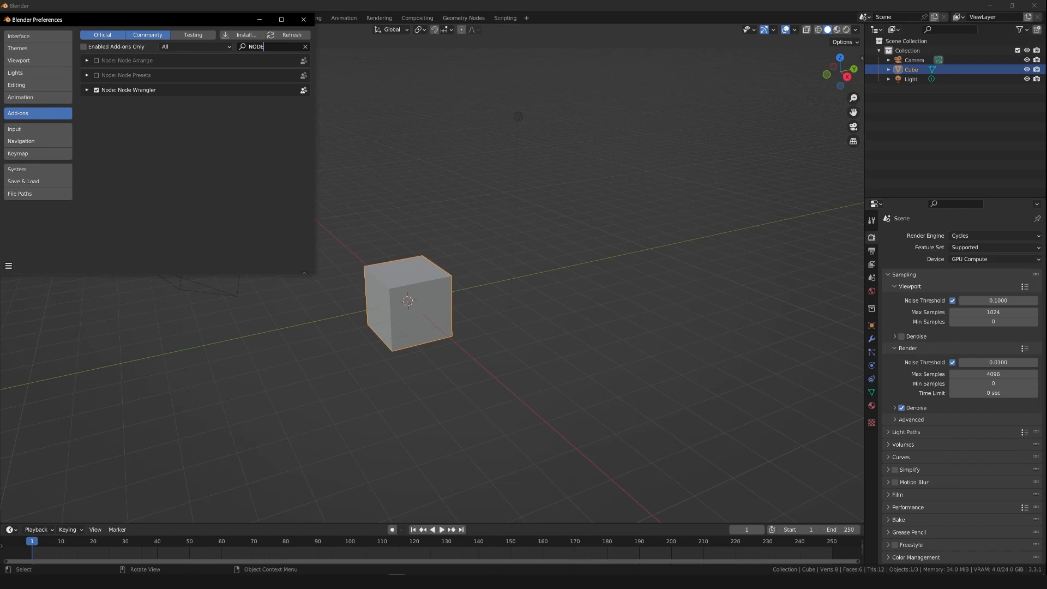
click(312, 22)
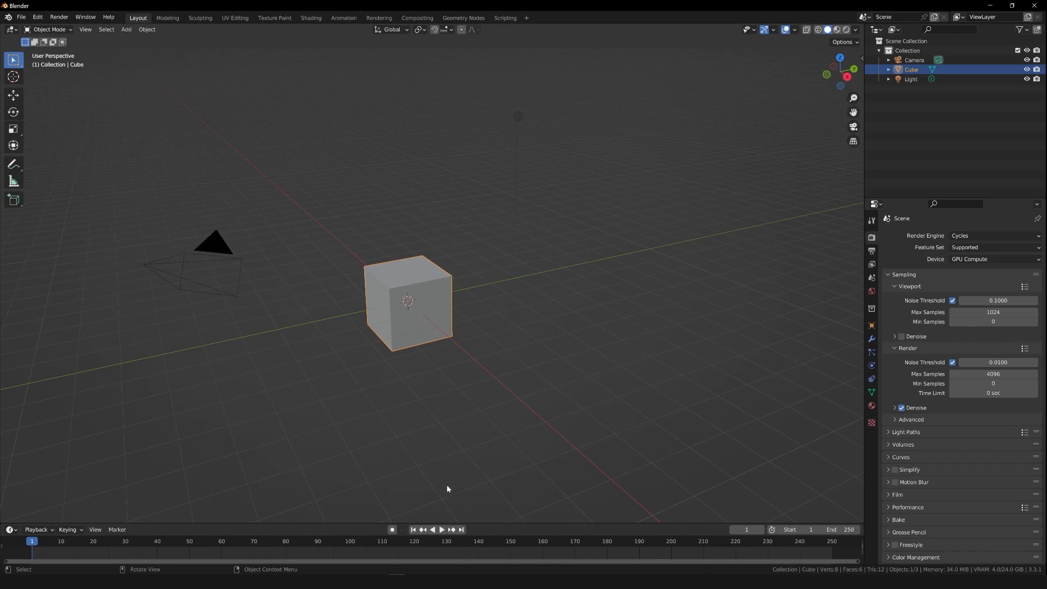
- Switch to Chrome and bring up the Autumn Forest 04 HDRI page on Poly Haven
mouse_move(431, 582)
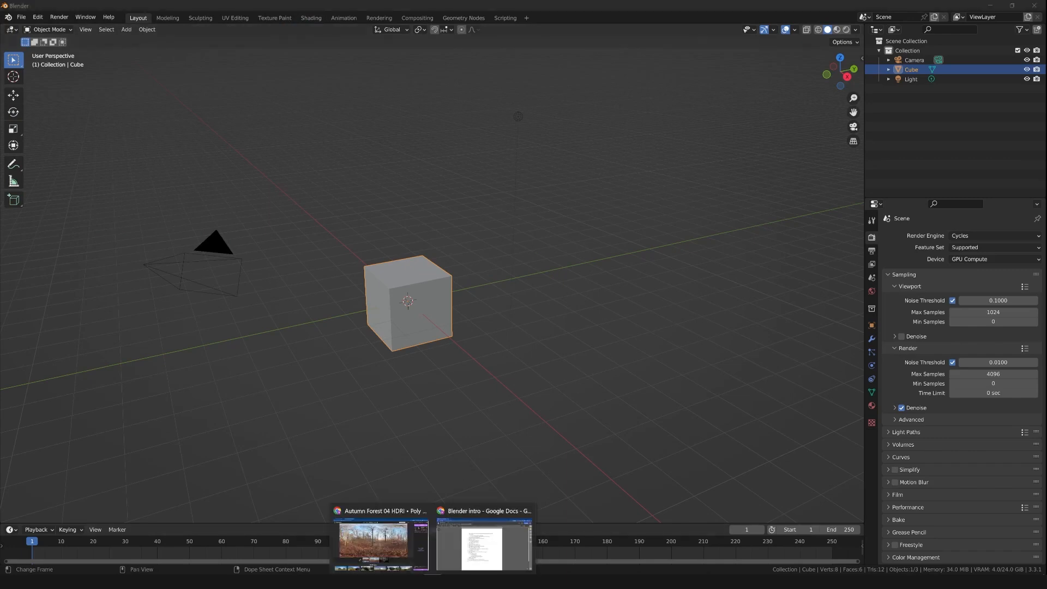
click(407, 559)
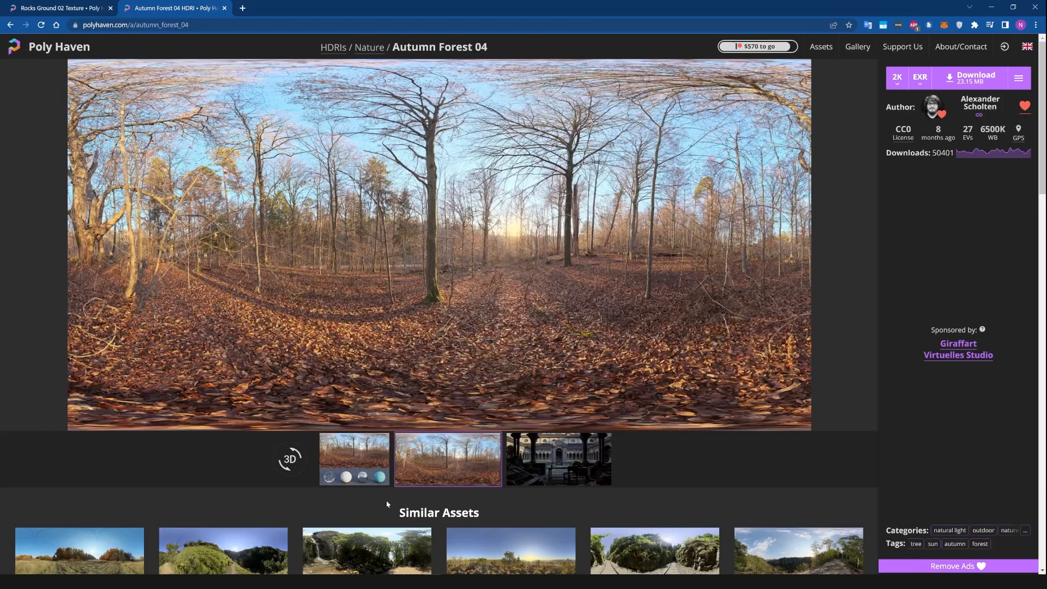
- Review the Rocks Ground 02 texture page on Poly Haven with its 4K ZIP contents and similar assets
click(57, 8)
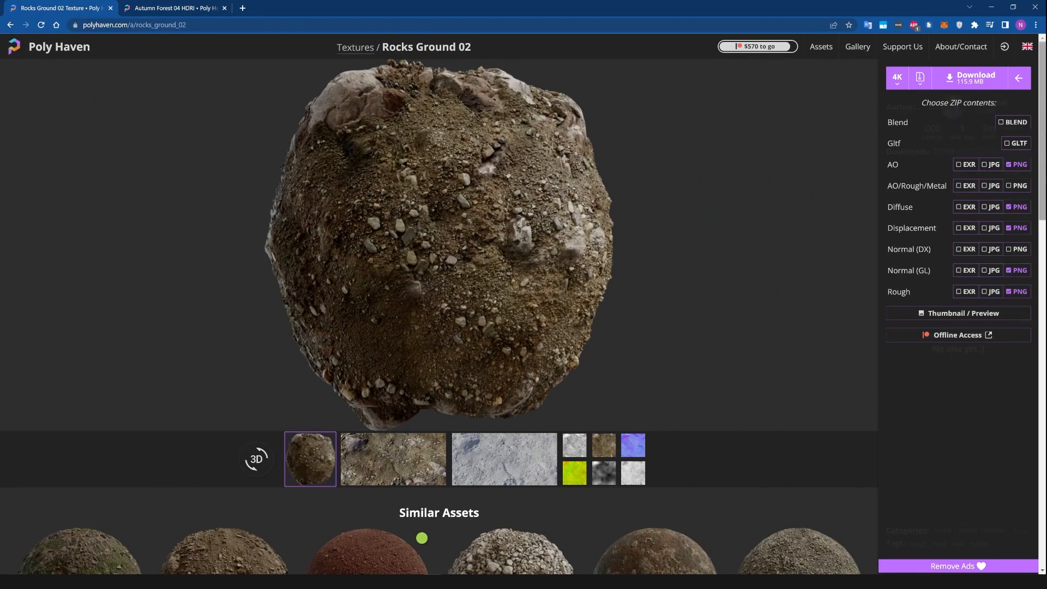
scroll(1028, 191, down, 5)
scroll(1029, 191, up, 1)
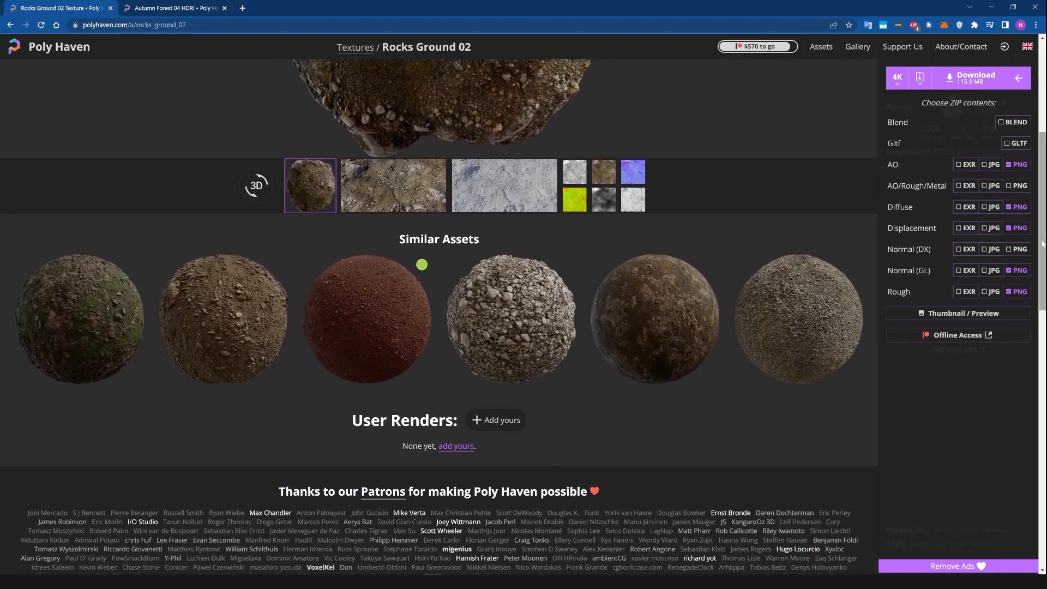
scroll(1043, 244, down, 5)
scroll(1042, 244, up, 7)
scroll(1045, 70, up, 3)
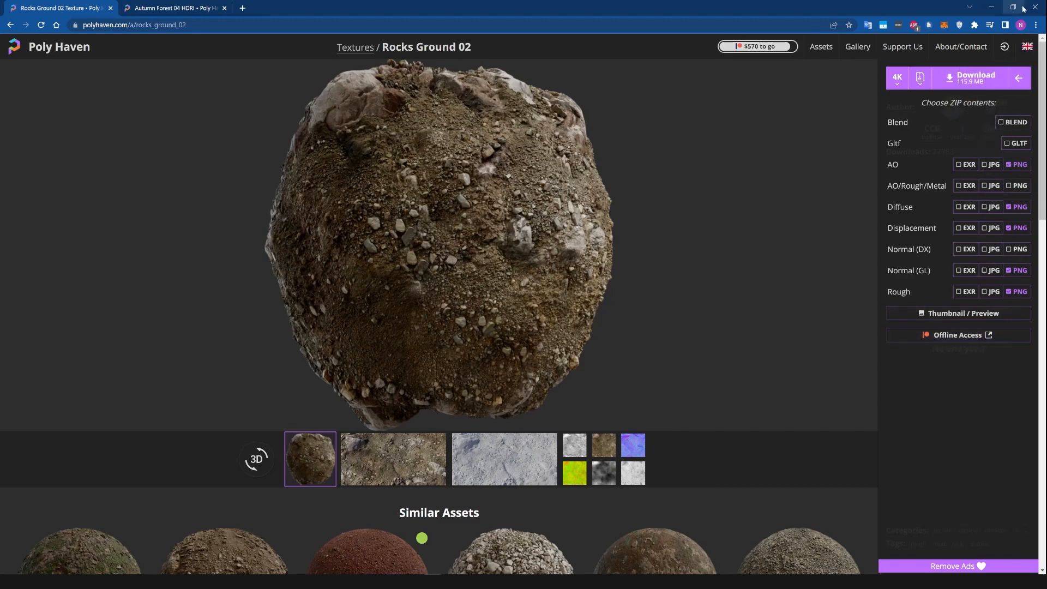
- Switch to File Explorer and select all the texture maps inside the rocks_ground_02_4k textures folder
key(alt+Tab)
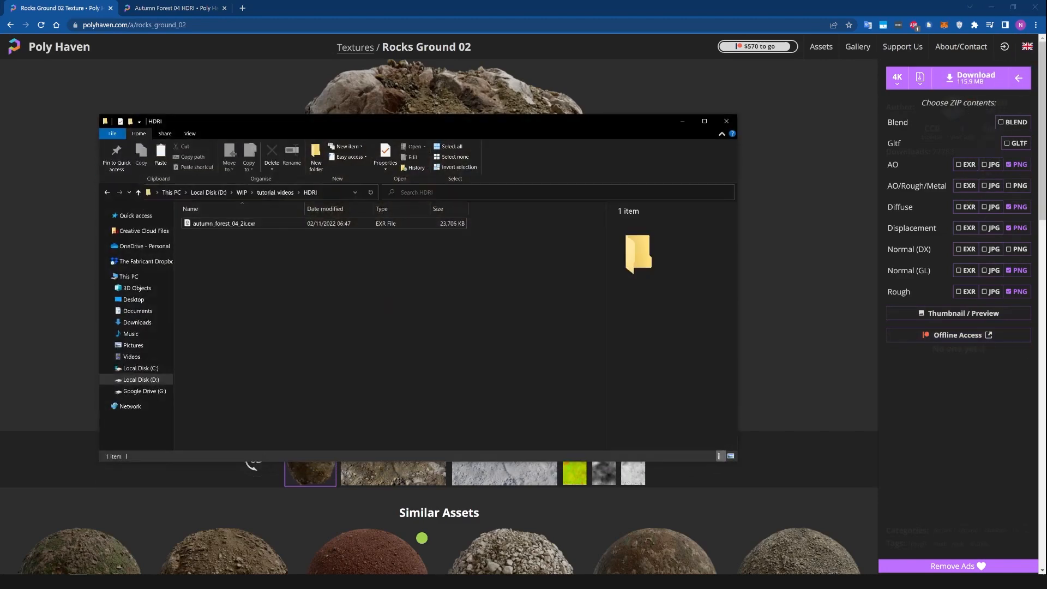
click(264, 193)
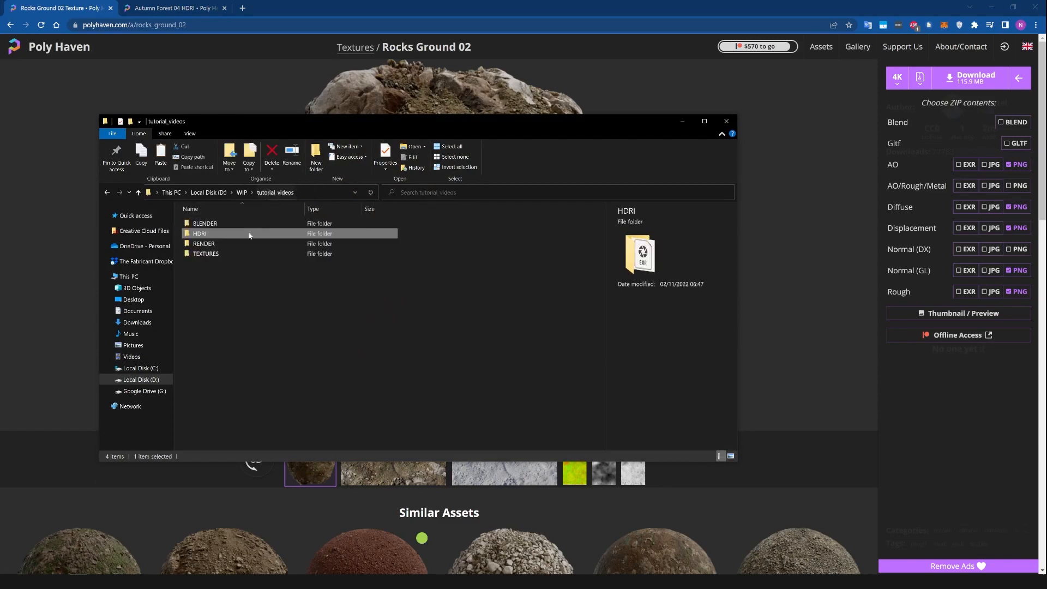
double_click(201, 240)
double_click(224, 226)
double_click(217, 228)
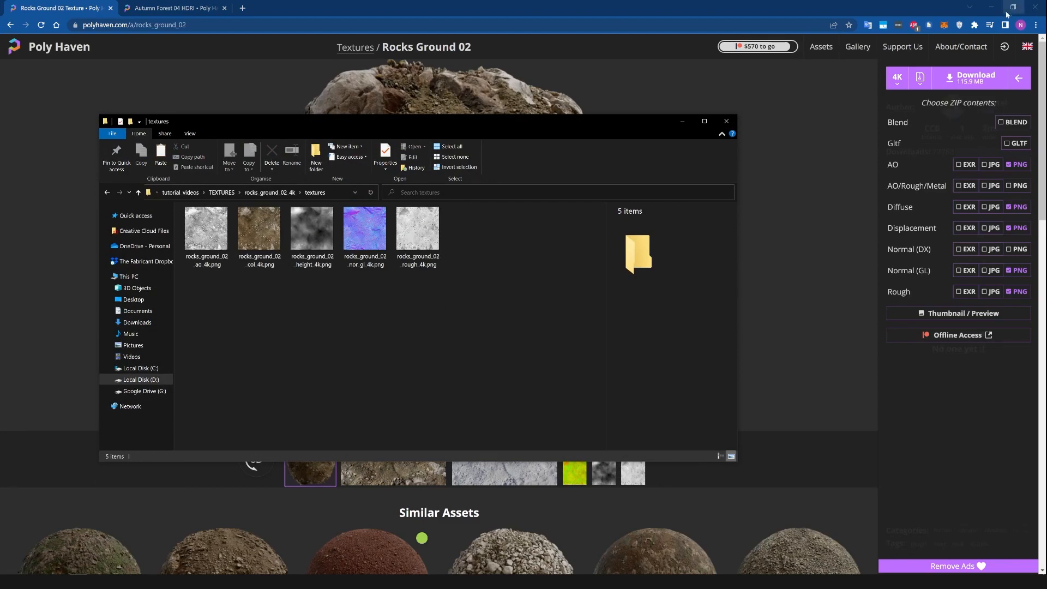
drag(455, 325, 195, 228)
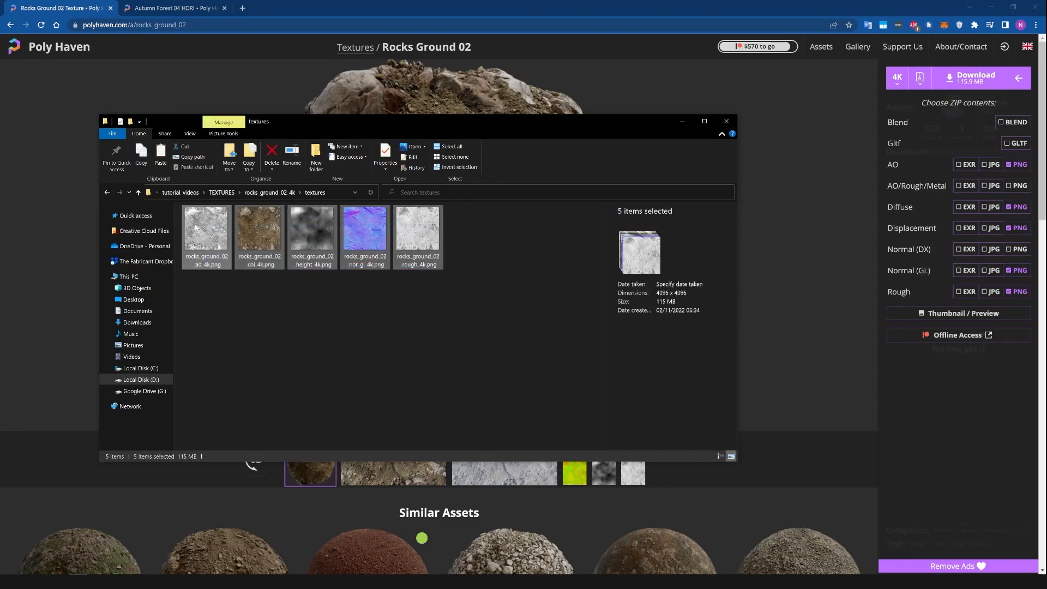
- Minimize Chrome, review the tutorial_videos project folder structure, and minimize File Explorer to return to Blender
click(992, 8)
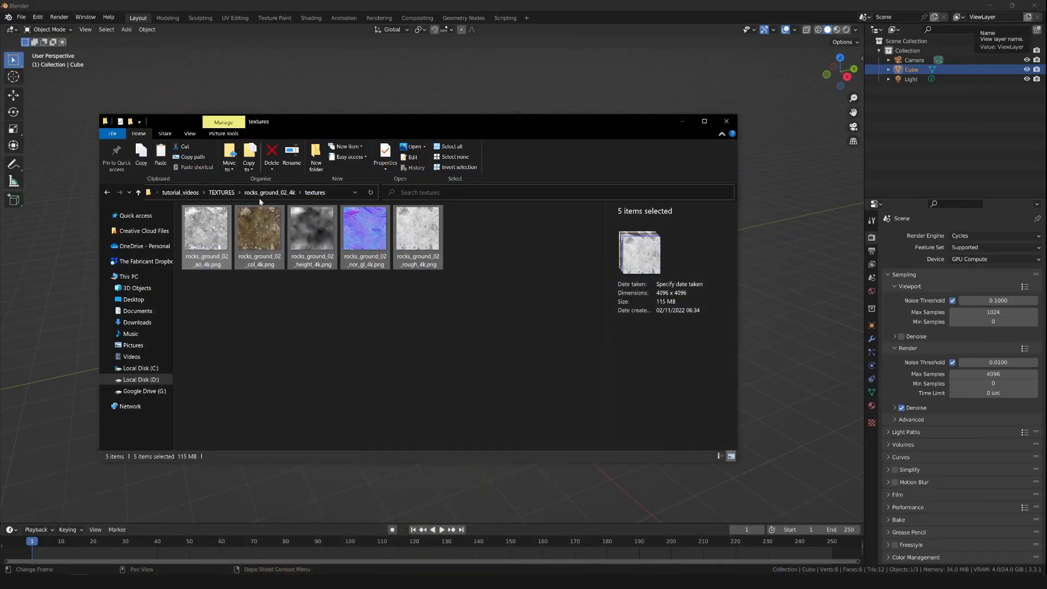
click(180, 193)
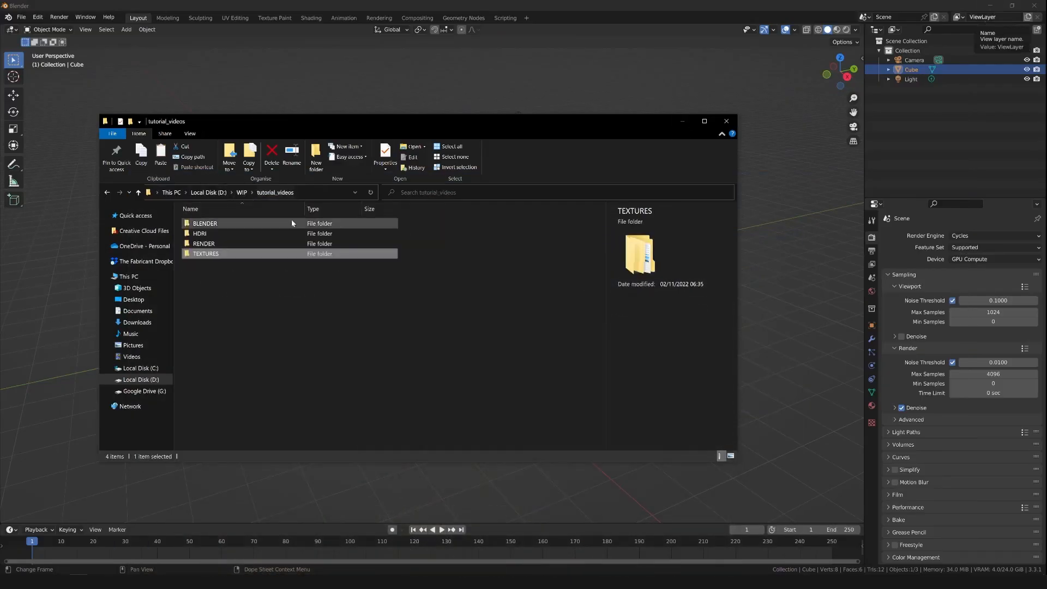
click(226, 294)
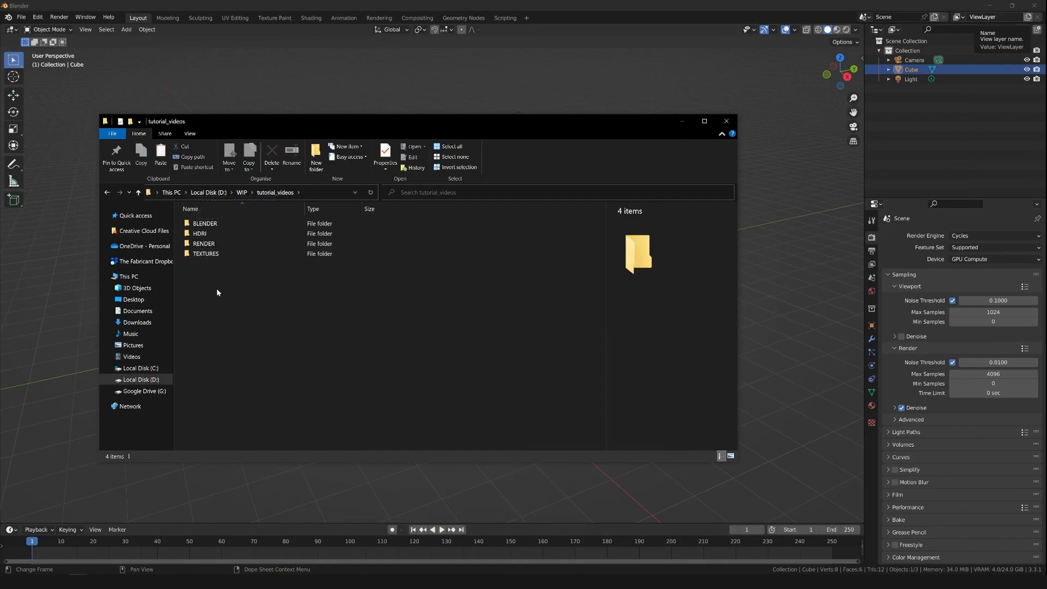
click(108, 276)
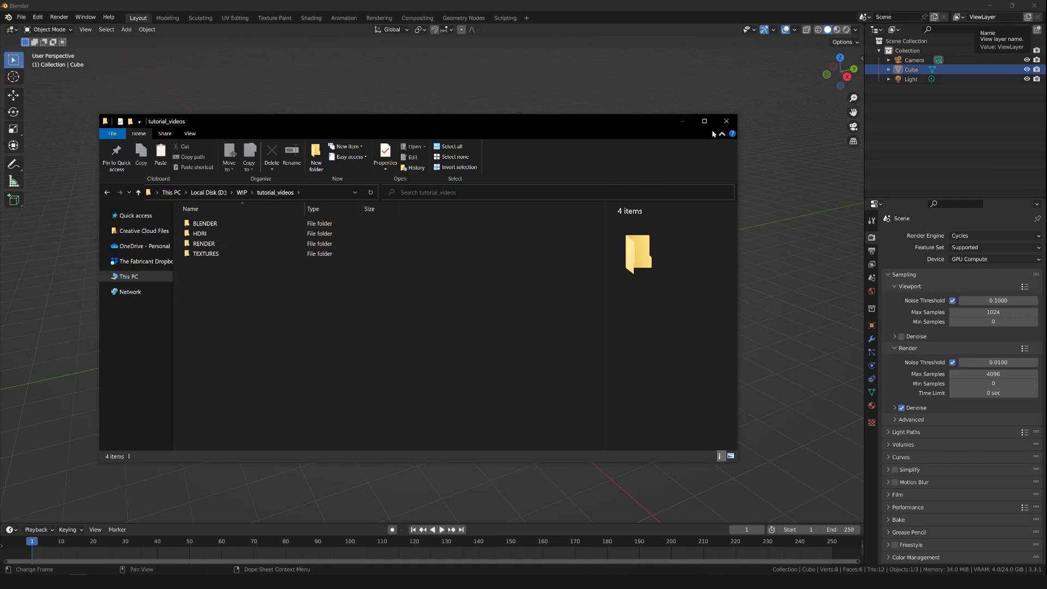
click(682, 123)
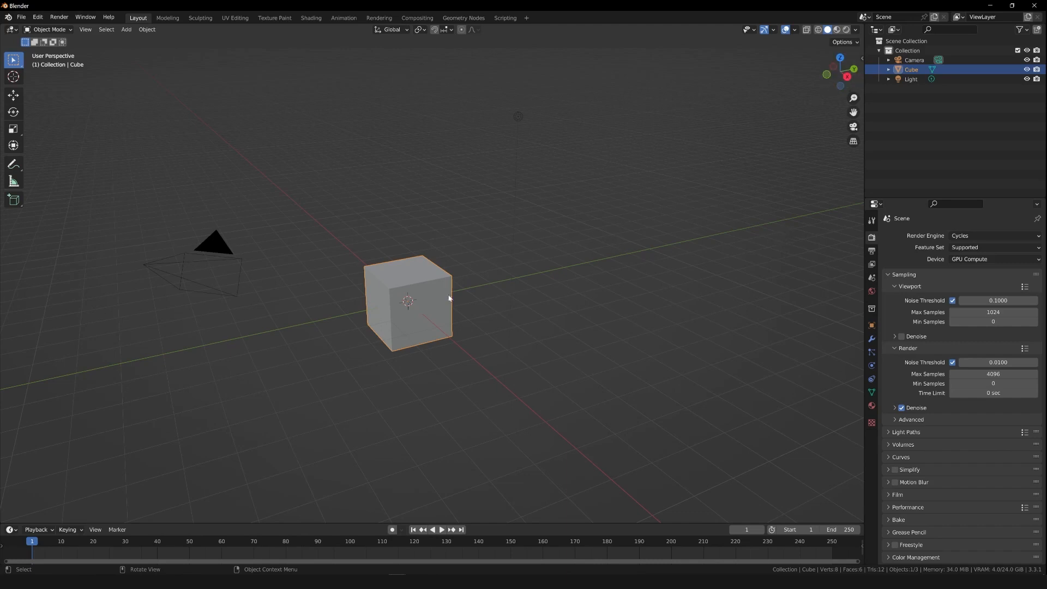
- Delete the default cube from the scene
click(479, 265)
click(443, 282)
key(x)
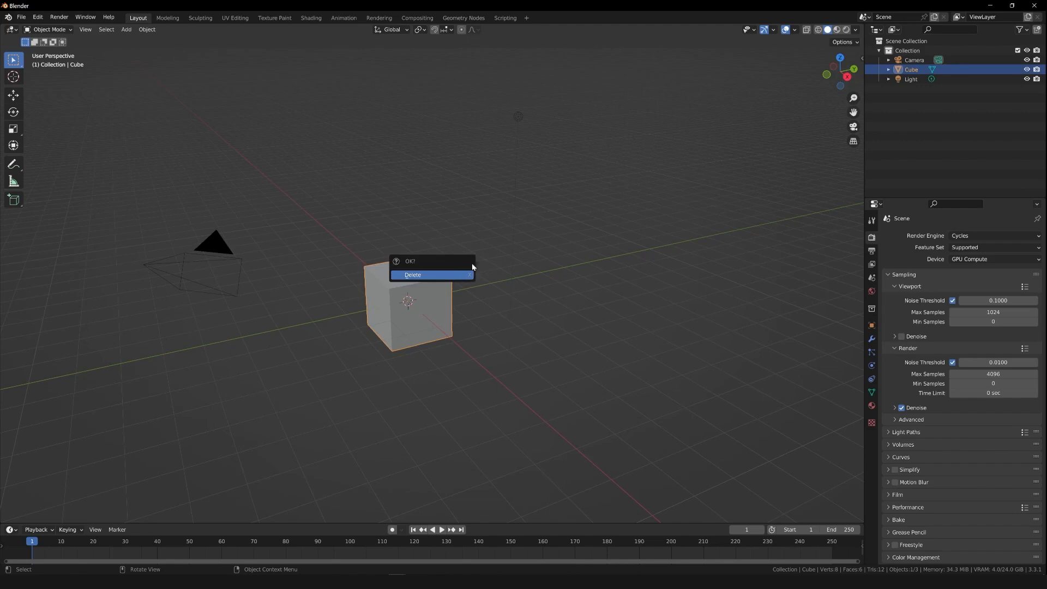
click(412, 278)
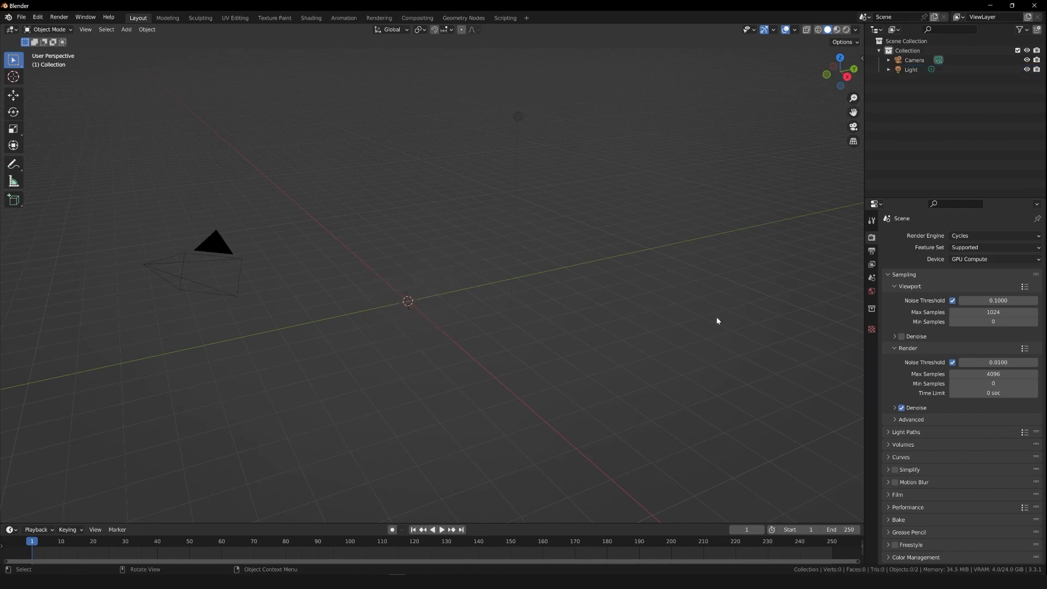
- Add a plane mesh at the scene origin and show its transform values in the viewport
drag(854, 112, 889, 77)
key(shift+a)
mouse_move(523, 306)
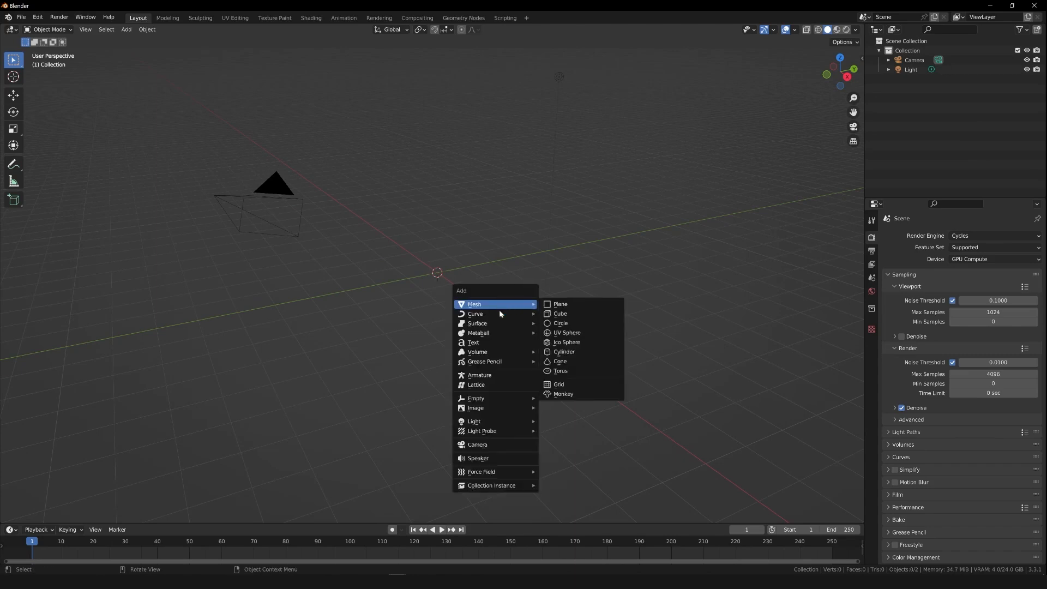
click(580, 305)
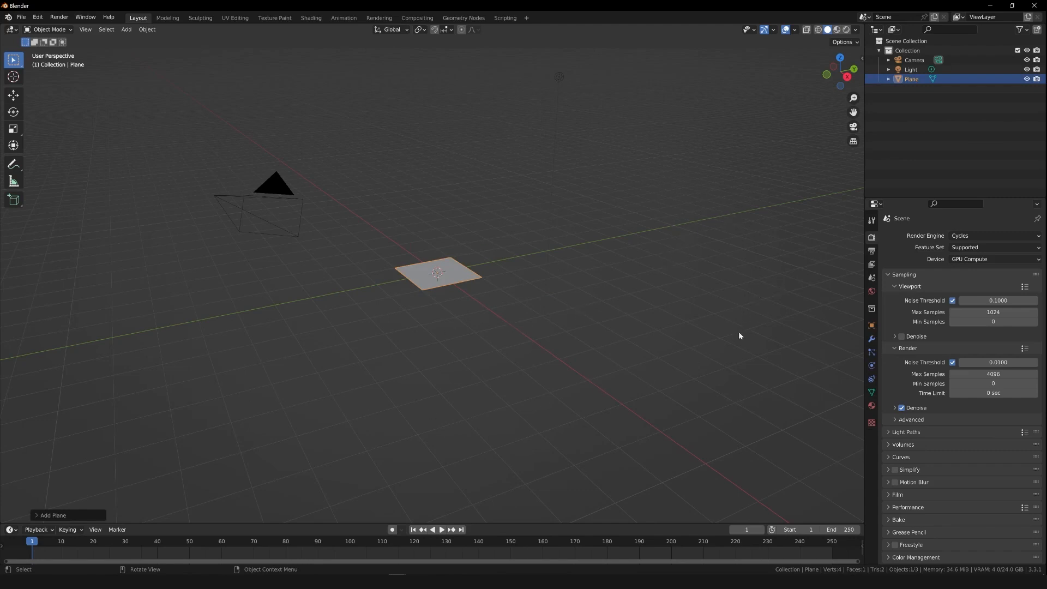
key(n)
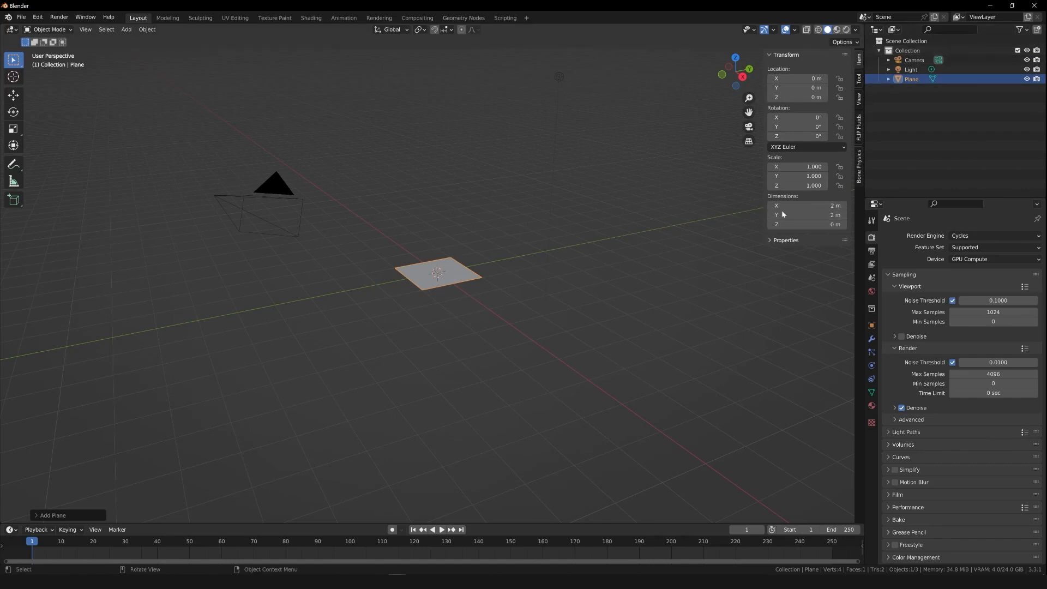
drag(751, 97, 710, 215)
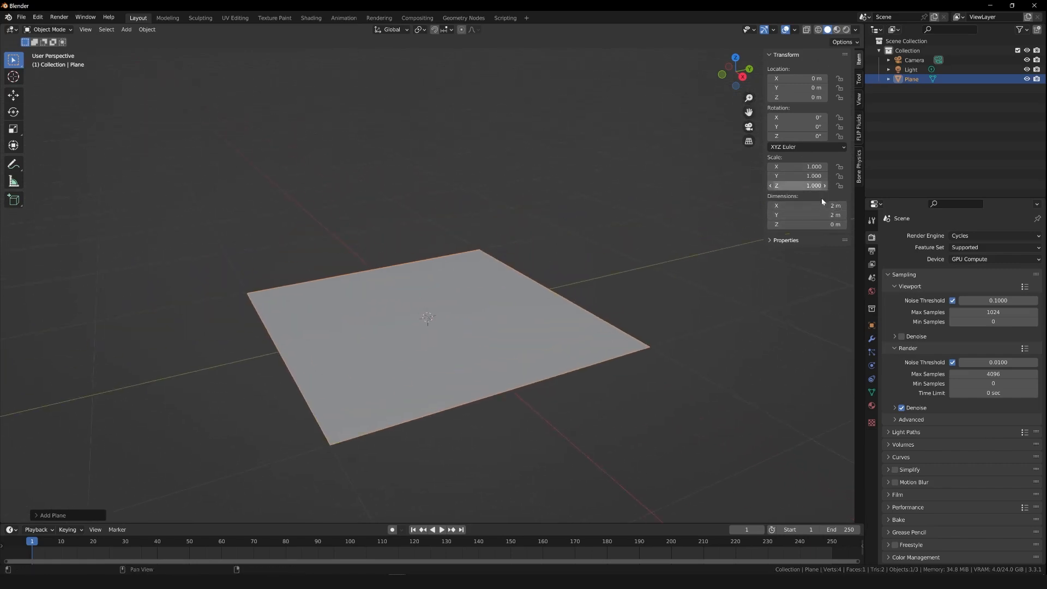
- Try stretching the plane along X through its dimension and scale values, and undo the changes
drag(813, 206, 811, 205)
key(ctrl+z)
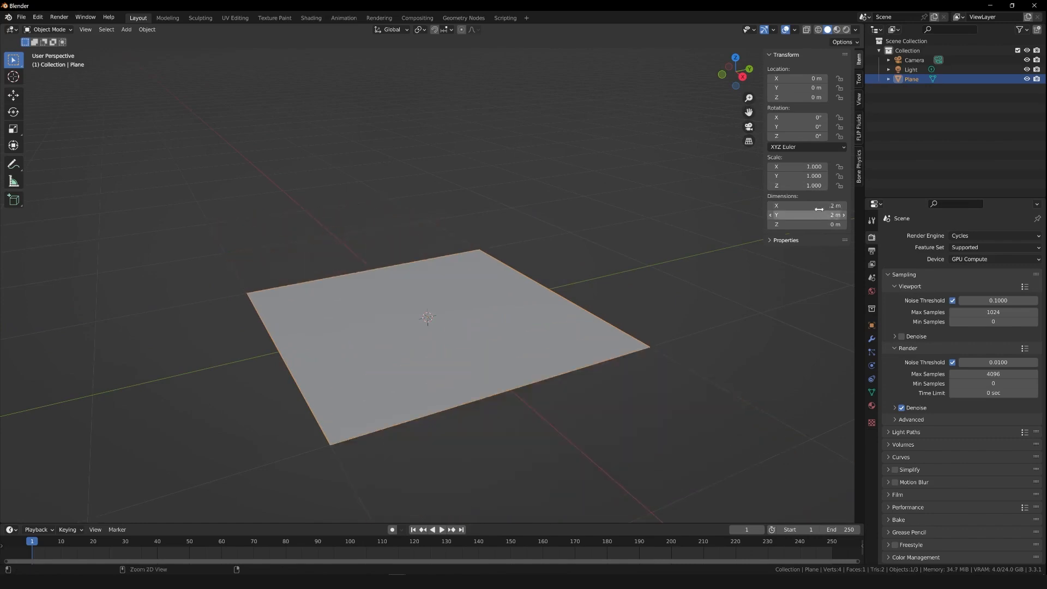
drag(792, 167, 798, 169)
key(ctrl+s)
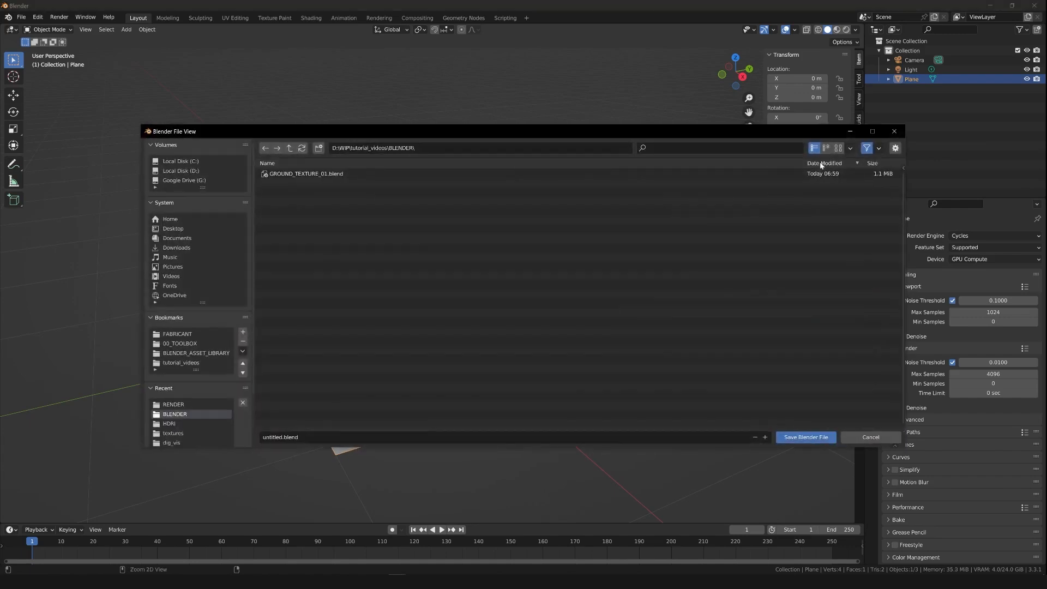
click(869, 437)
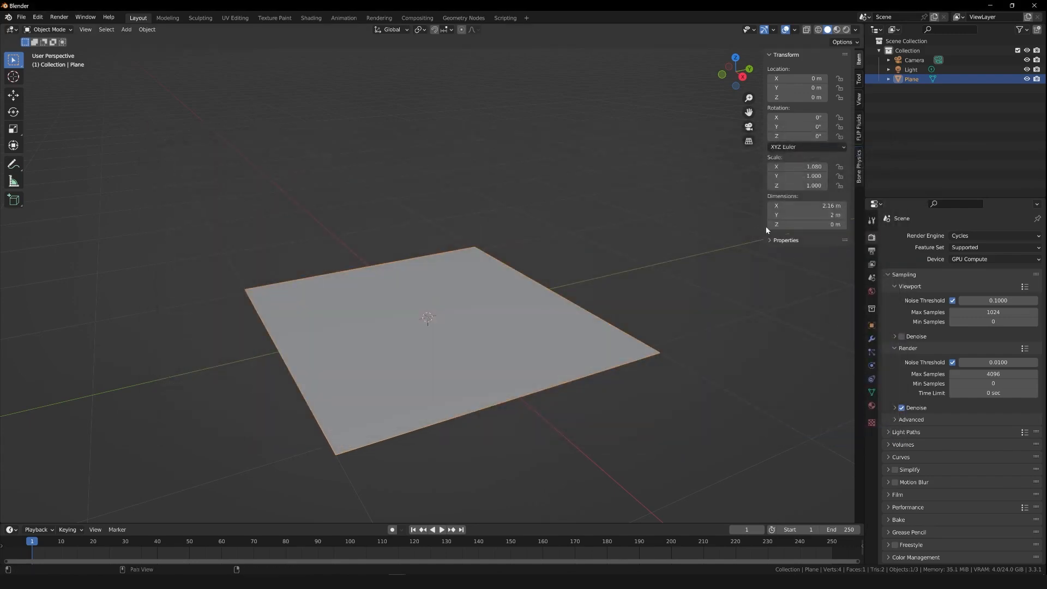
key(ctrl+z)
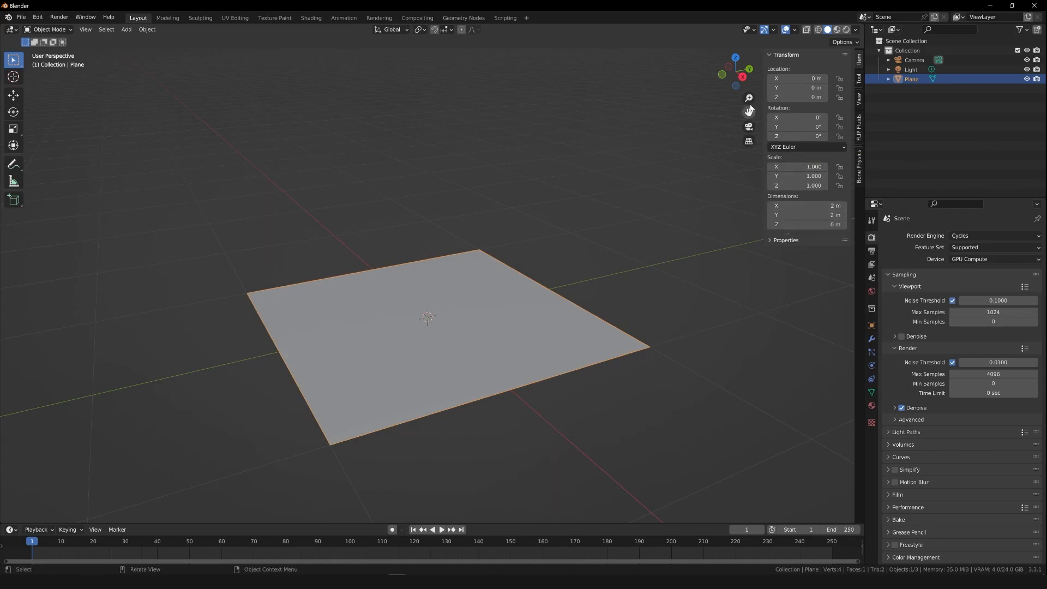
- Compare the plane in Wireframe, Solid, Material Preview and Rendered viewport shading
drag(746, 80, 743, 77)
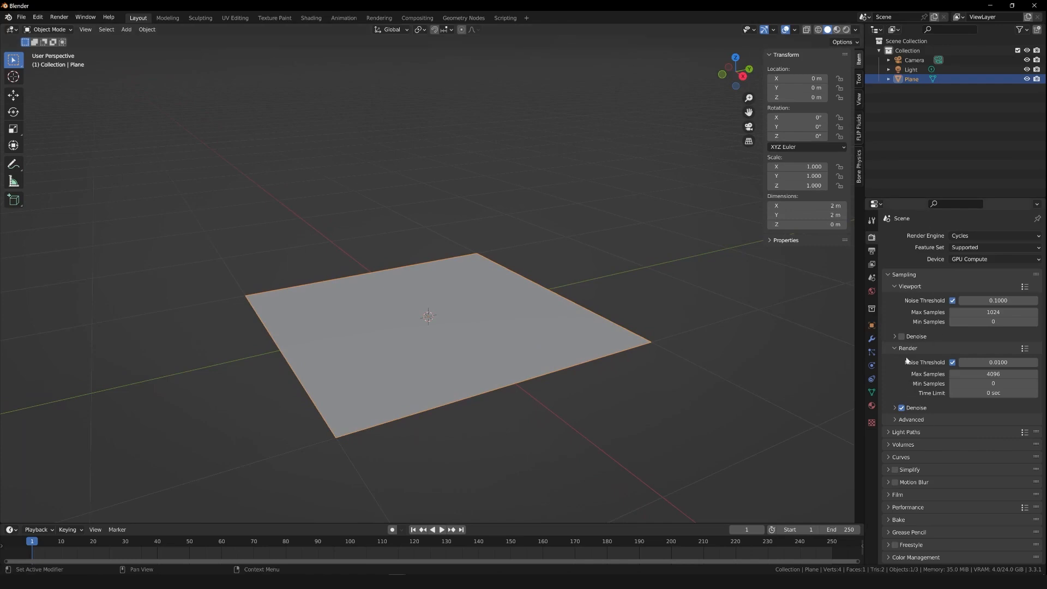
click(818, 30)
drag(749, 99, 749, 95)
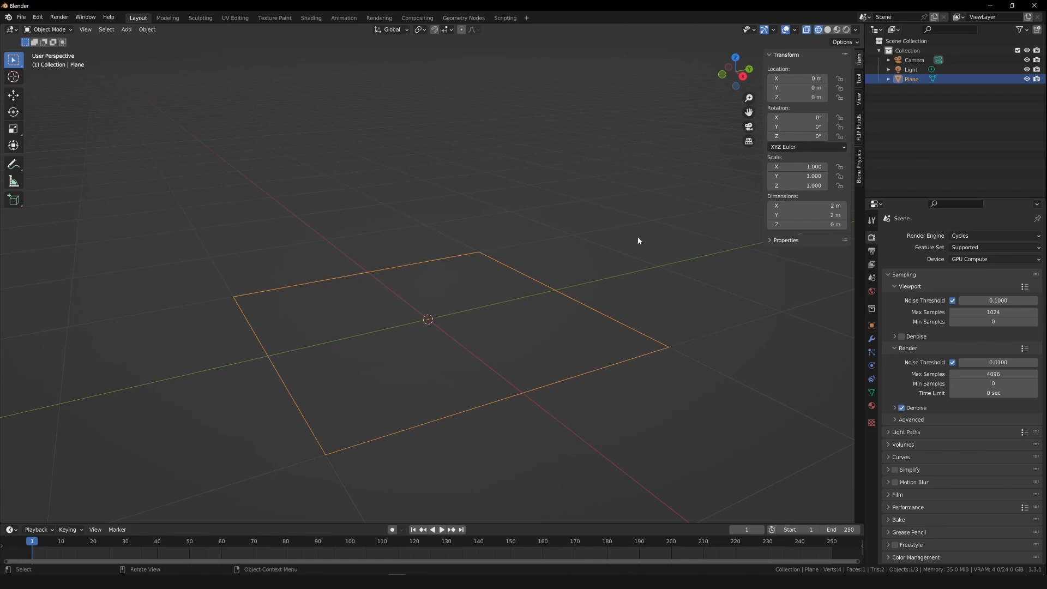
click(827, 30)
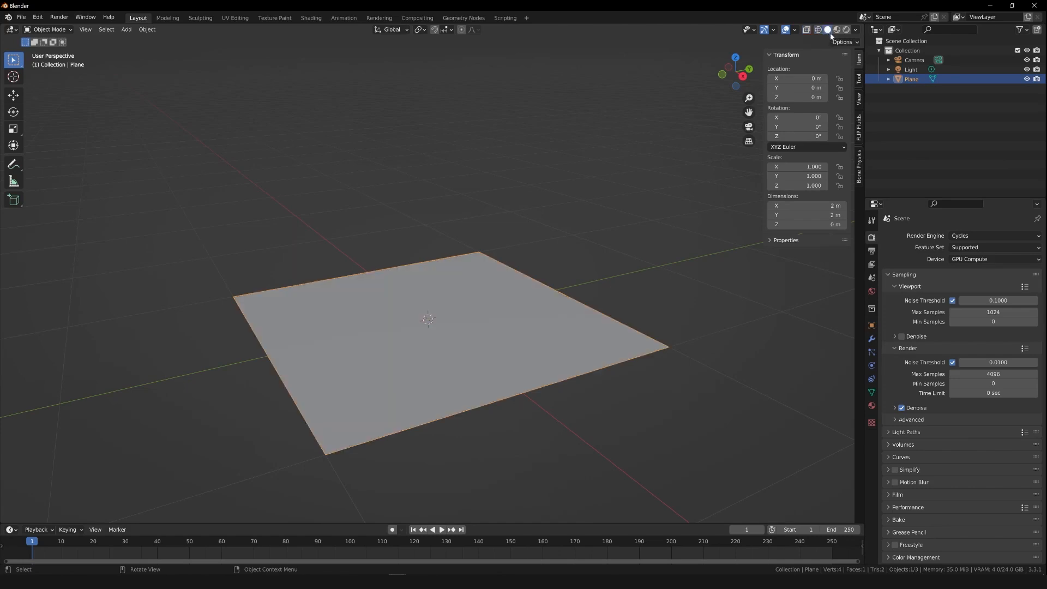
mouse_move(737, 72)
mouse_down()
mouse_move(695, 71)
mouse_move(757, 60)
mouse_move(746, 90)
mouse_move(726, 96)
mouse_move(712, 89)
mouse_move(733, 68)
mouse_up()
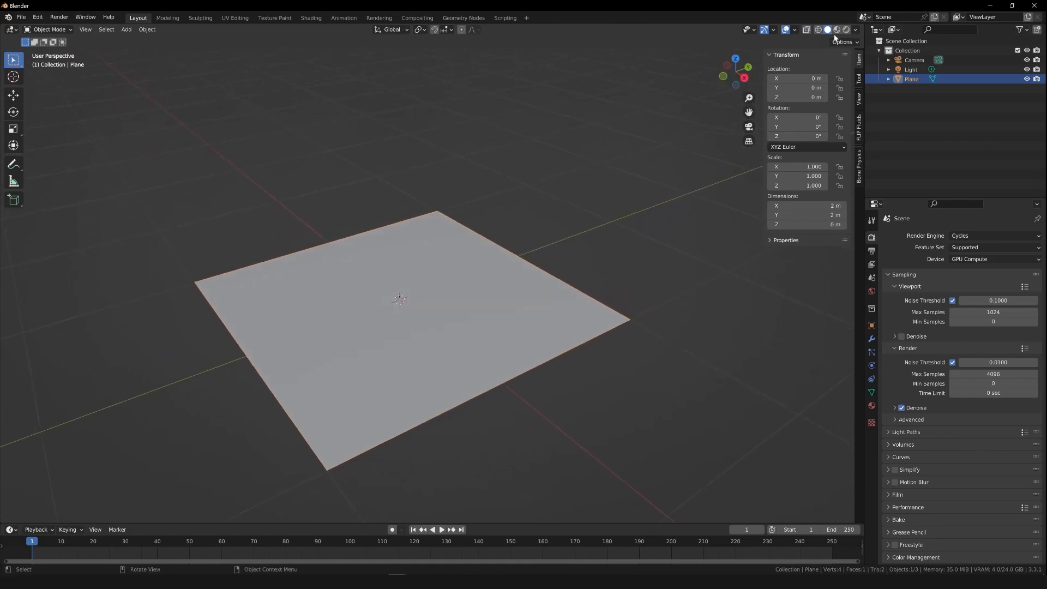
click(838, 30)
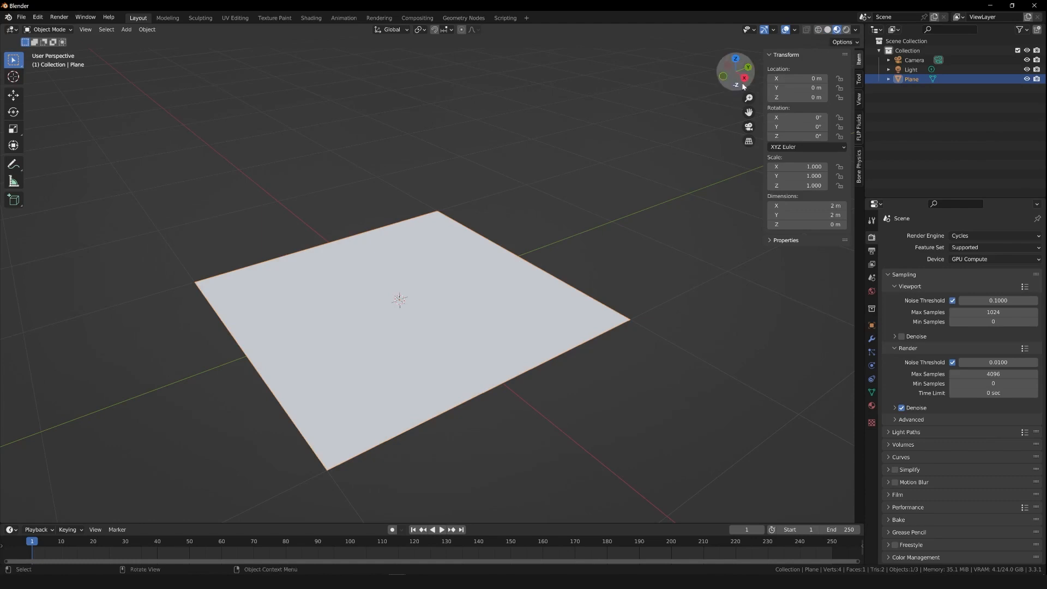
drag(738, 70, 737, 66)
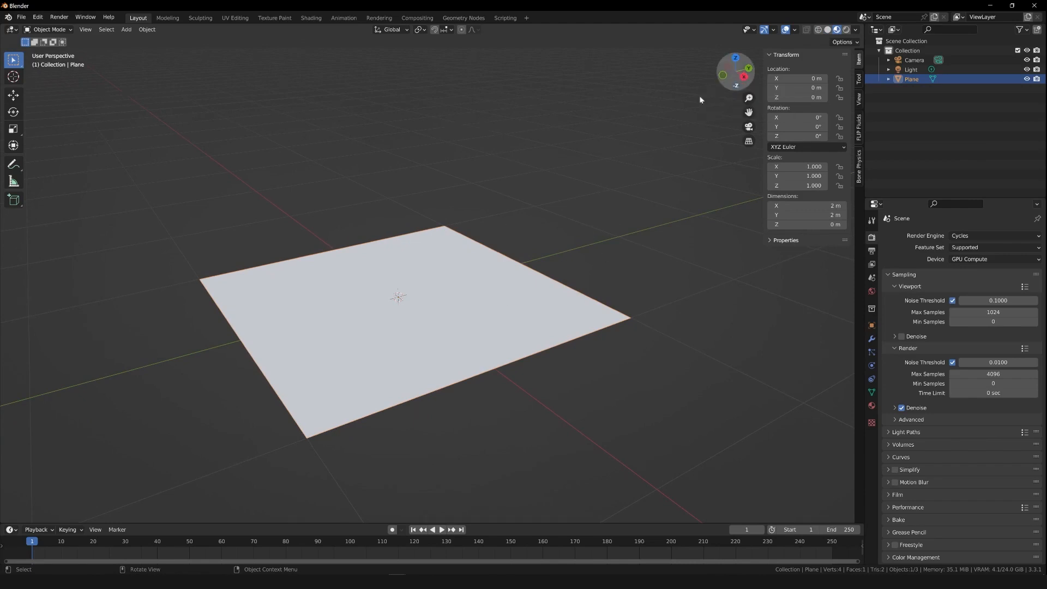
click(846, 30)
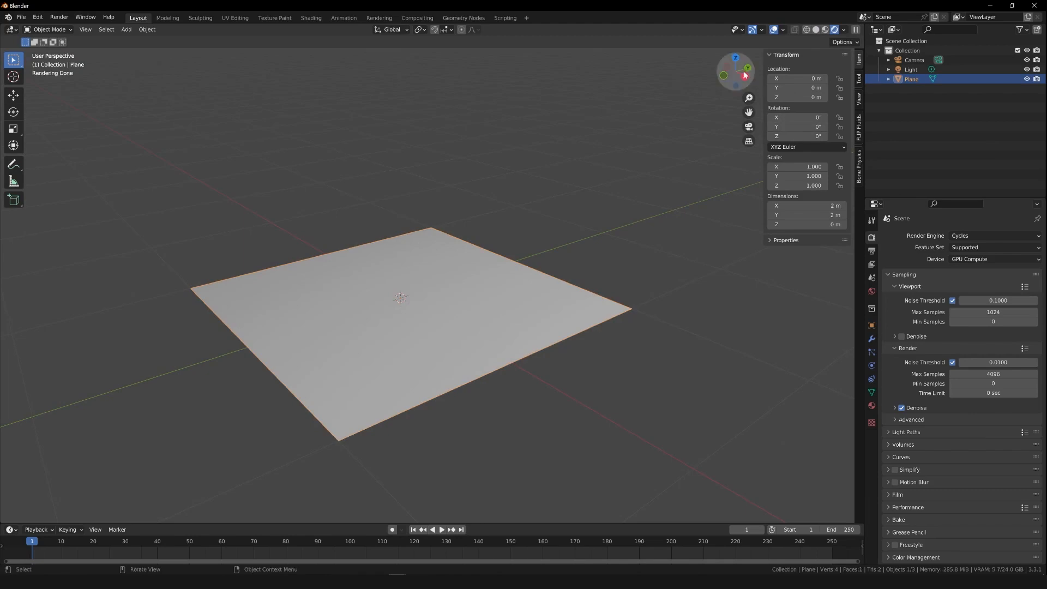
mouse_move(733, 70)
mouse_down()
mouse_move(679, 58)
mouse_move(735, 77)
mouse_up()
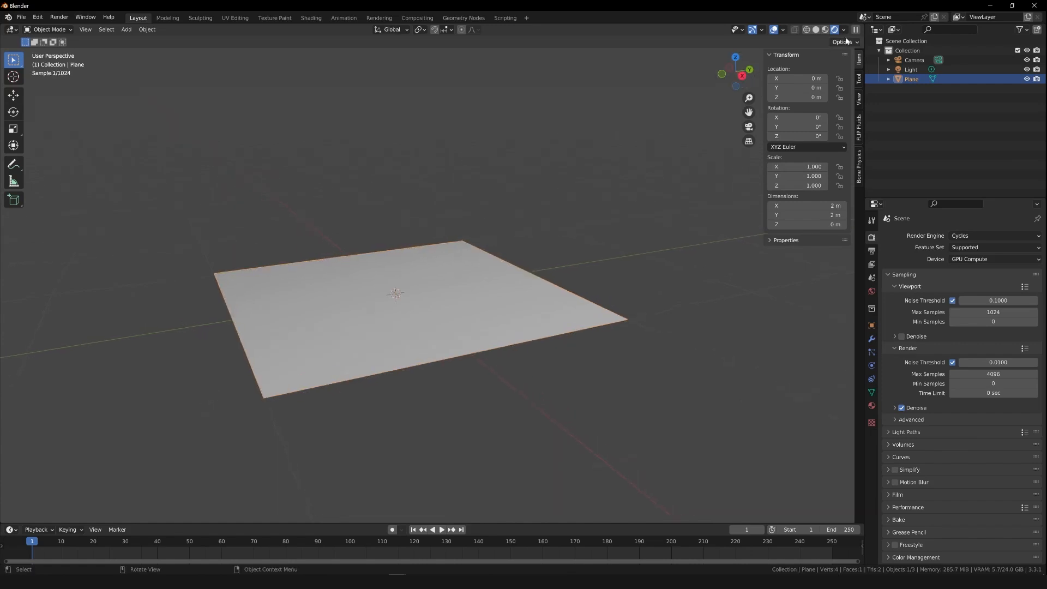
- Set the viewport to Wireframe shading and add a Subdivision Surface modifier to the plane
click(806, 30)
drag(742, 81, 738, 96)
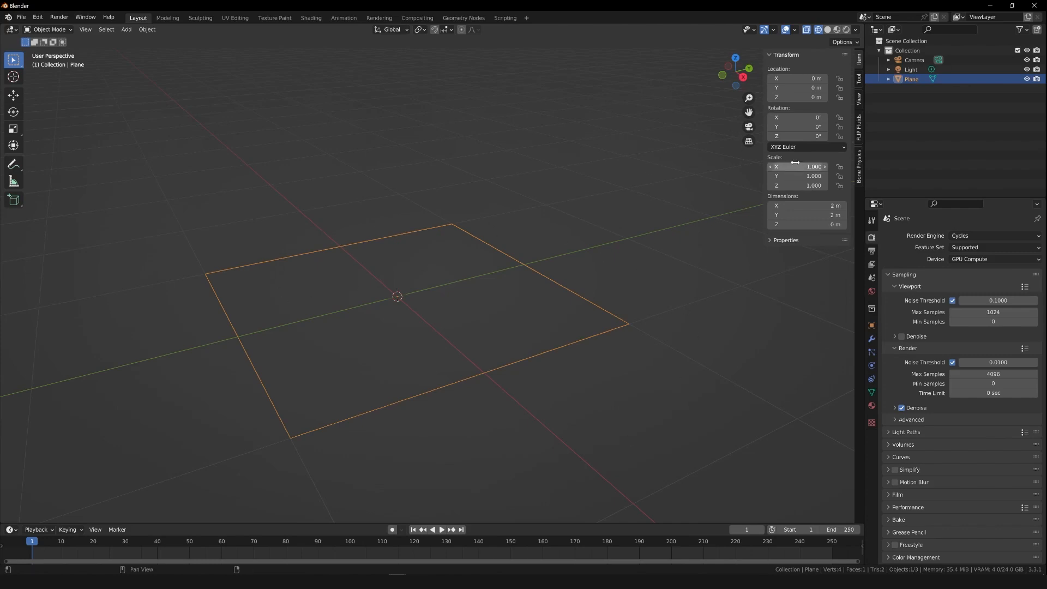
click(872, 341)
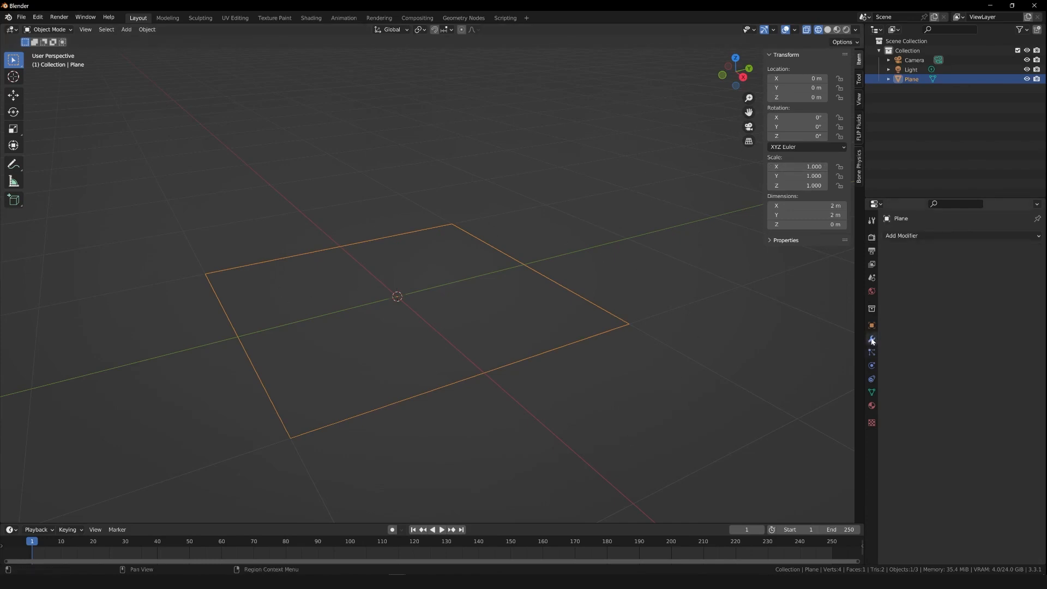
click(908, 237)
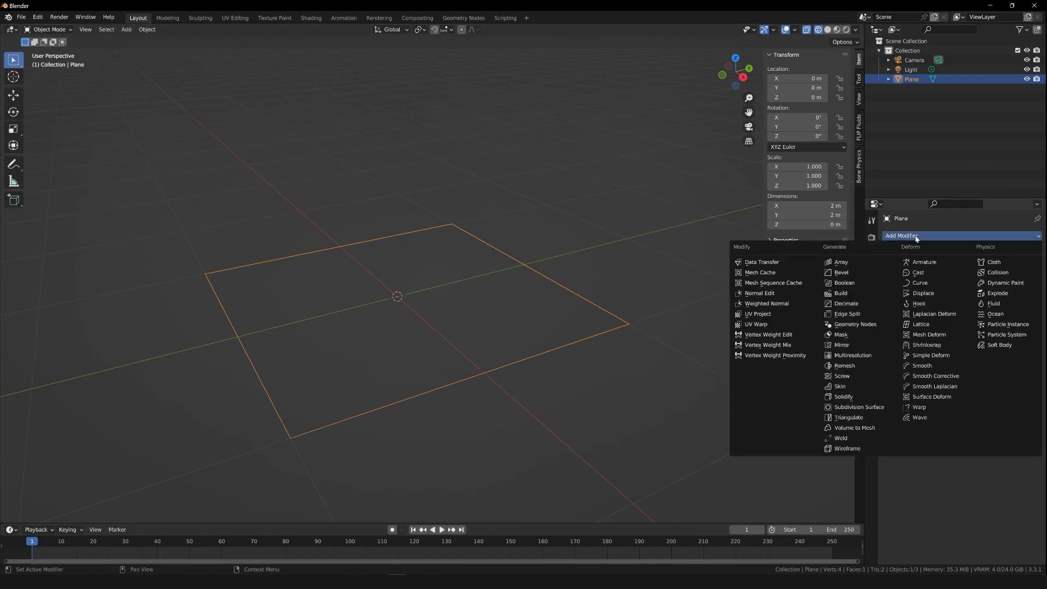
click(975, 238)
click(876, 409)
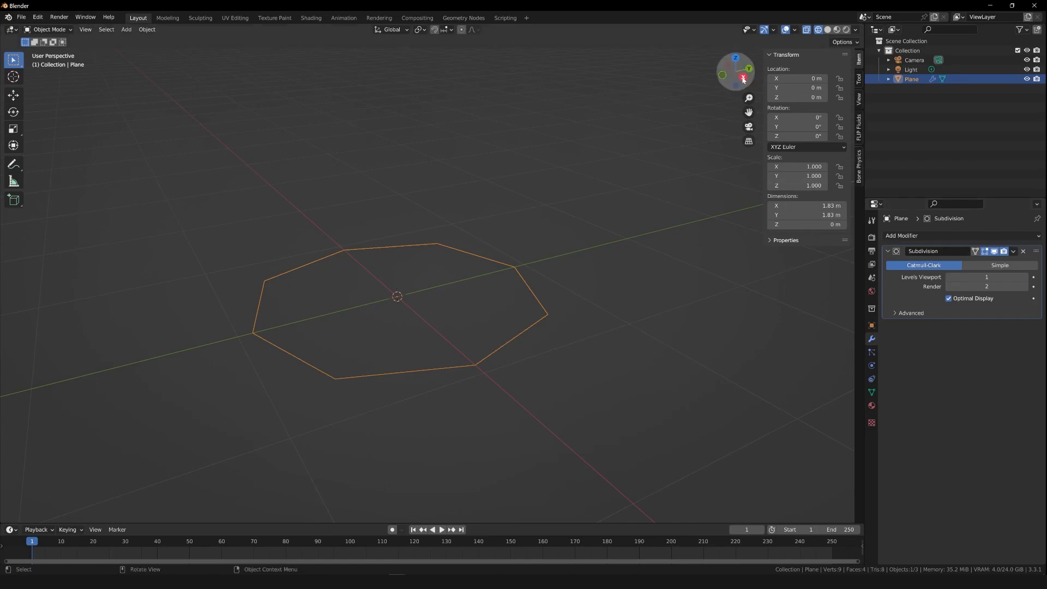
drag(725, 77, 715, 100)
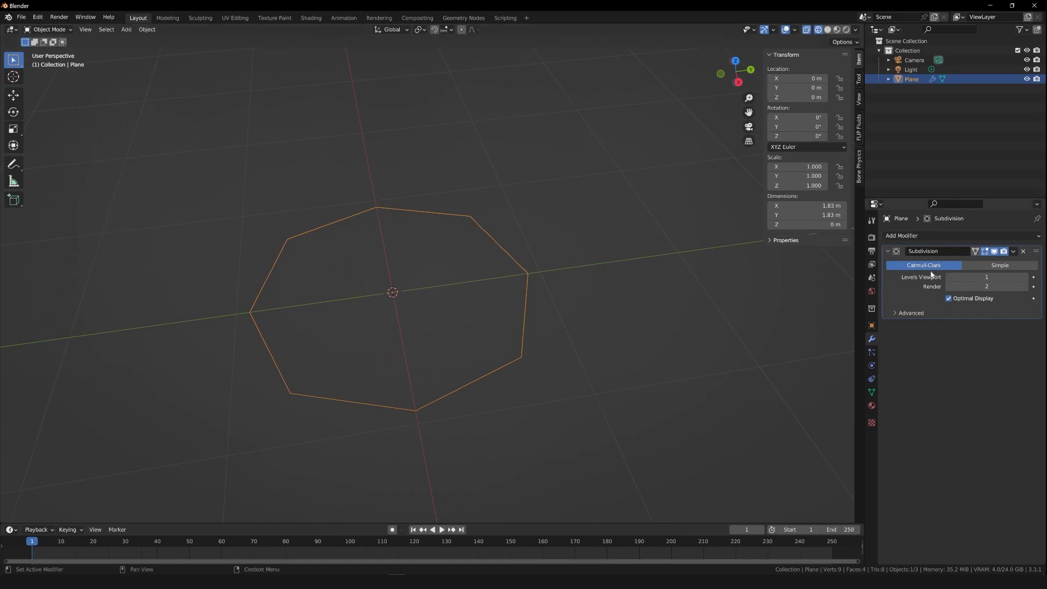
- Set the plane's Subdivision modifier to viewport level 2
drag(733, 88, 730, 92)
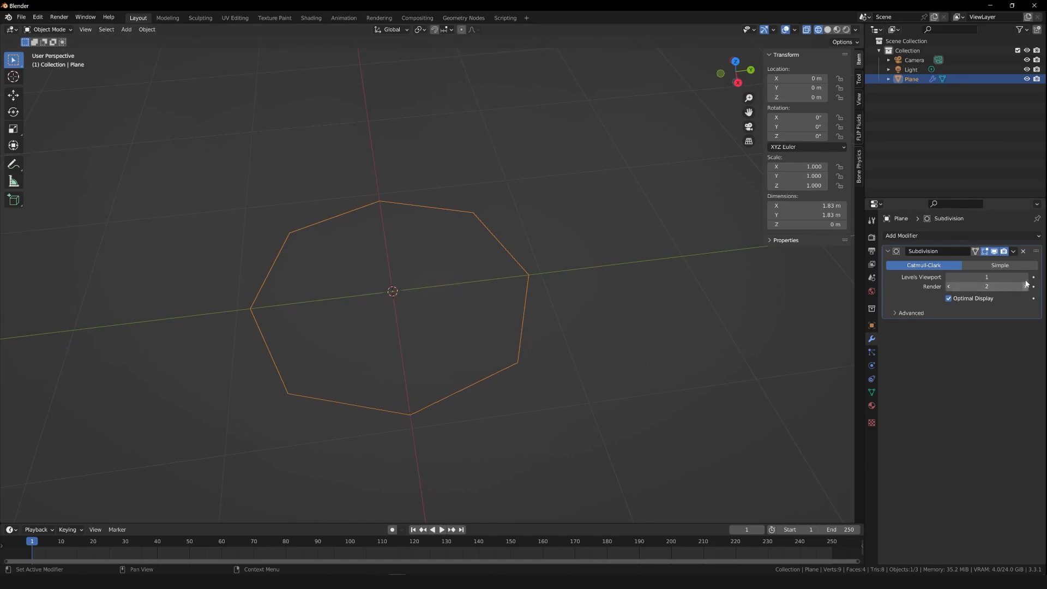
click(1025, 277)
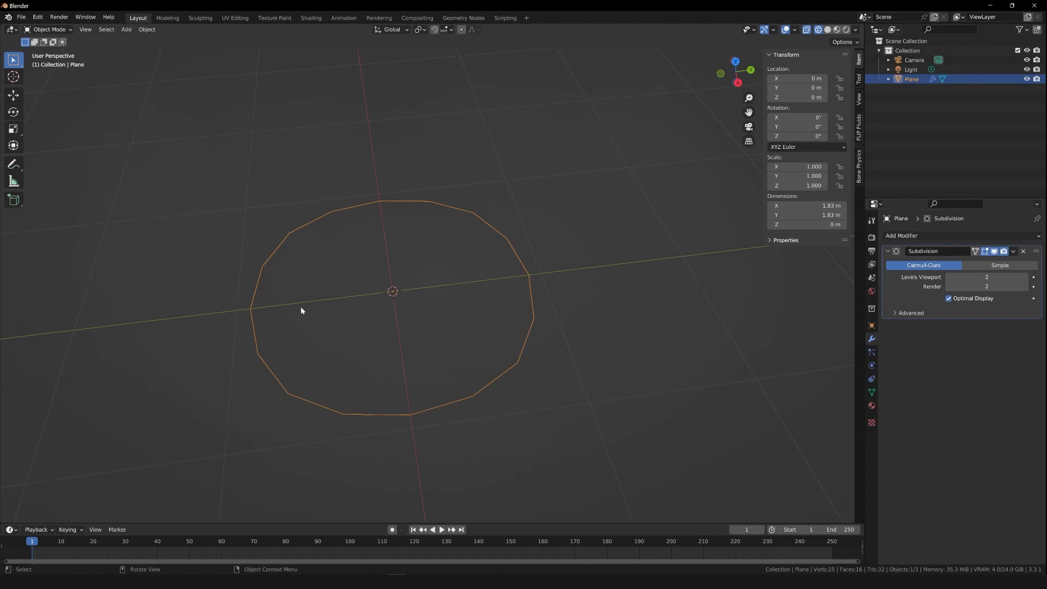
drag(736, 75, 770, 81)
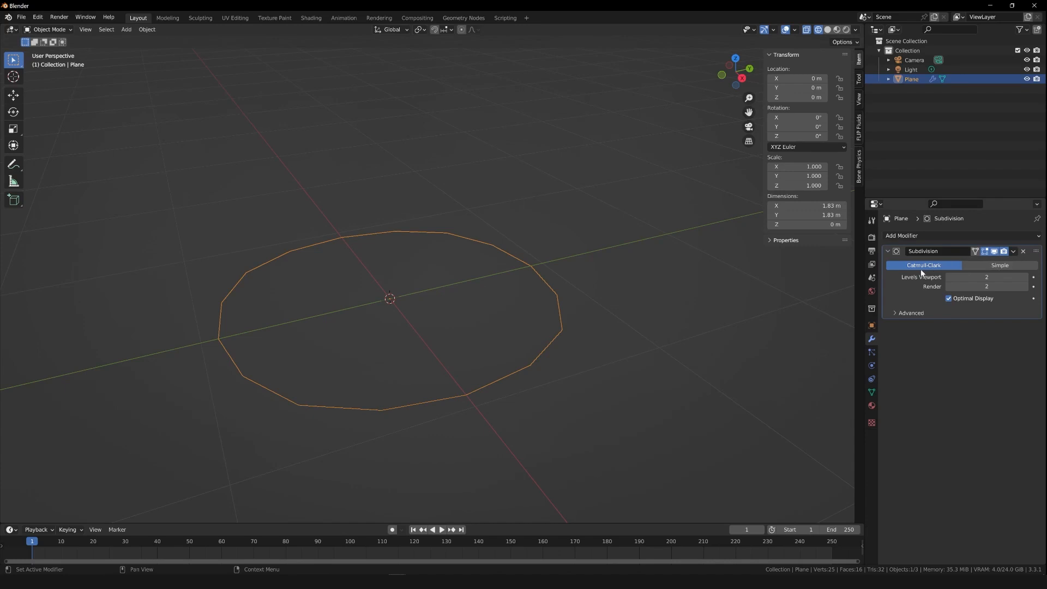
- Switch the Subdivision modifier to Simple and turn off Optimal Display so all subdivision lines are drawn
click(999, 266)
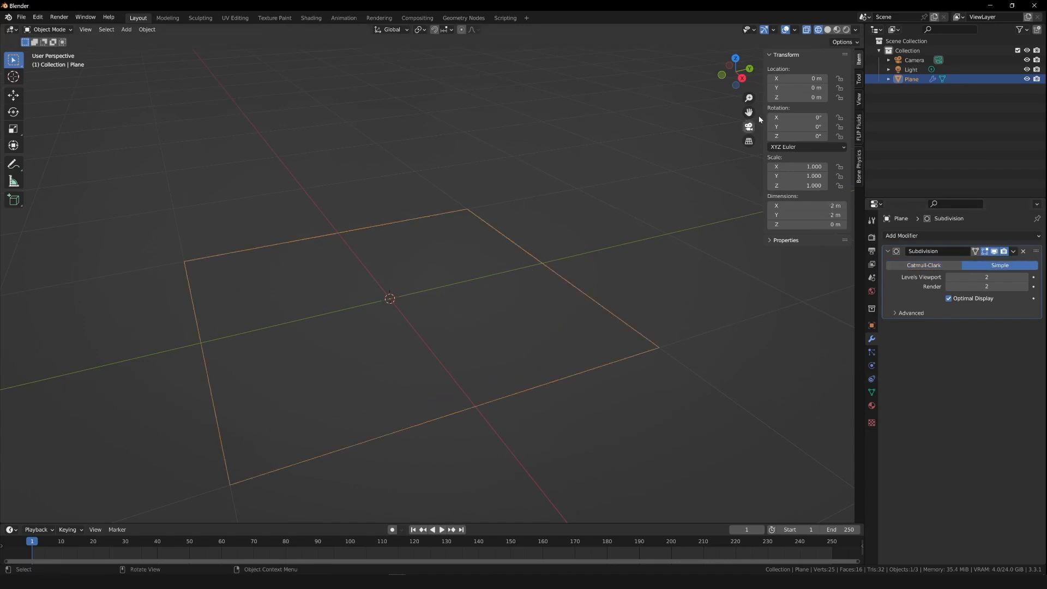
drag(750, 112, 728, 78)
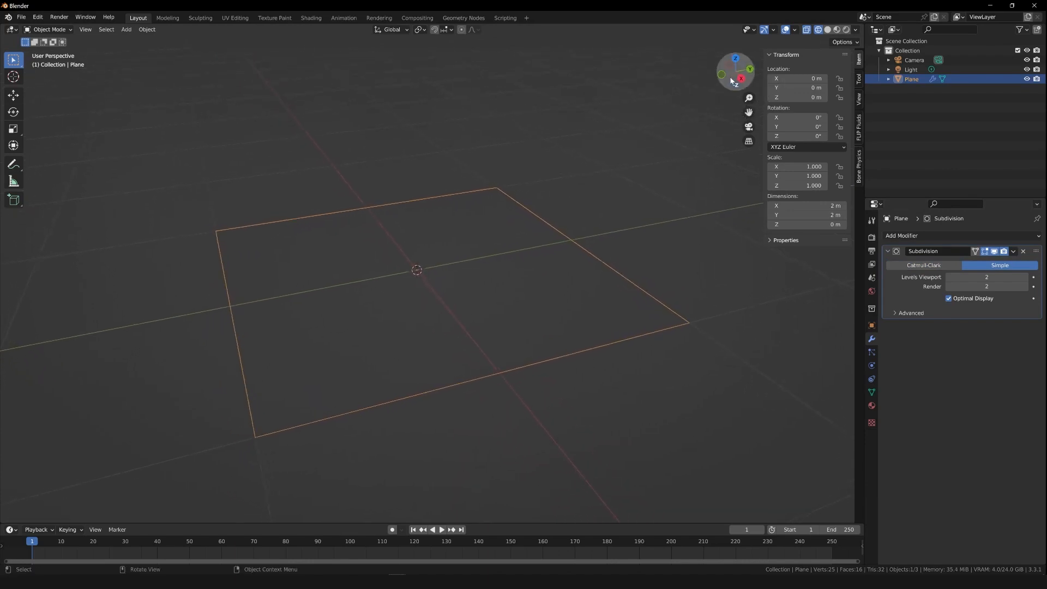
click(949, 299)
drag(738, 85, 748, 97)
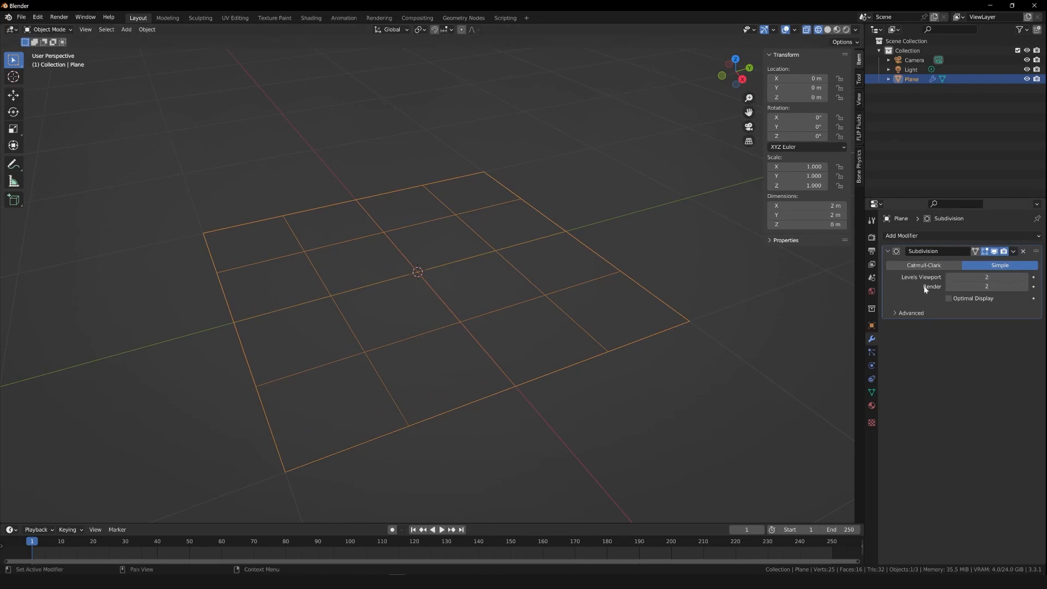
drag(735, 67, 712, 70)
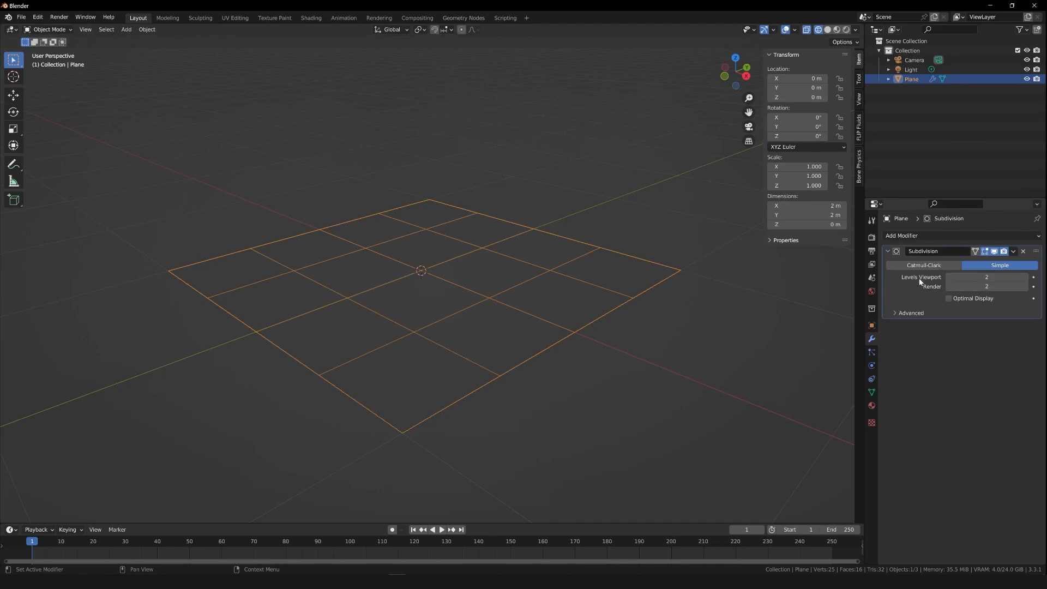
- Set the Simple subdivision's viewport level to 5 and apply the modifier to the plane
click(986, 277)
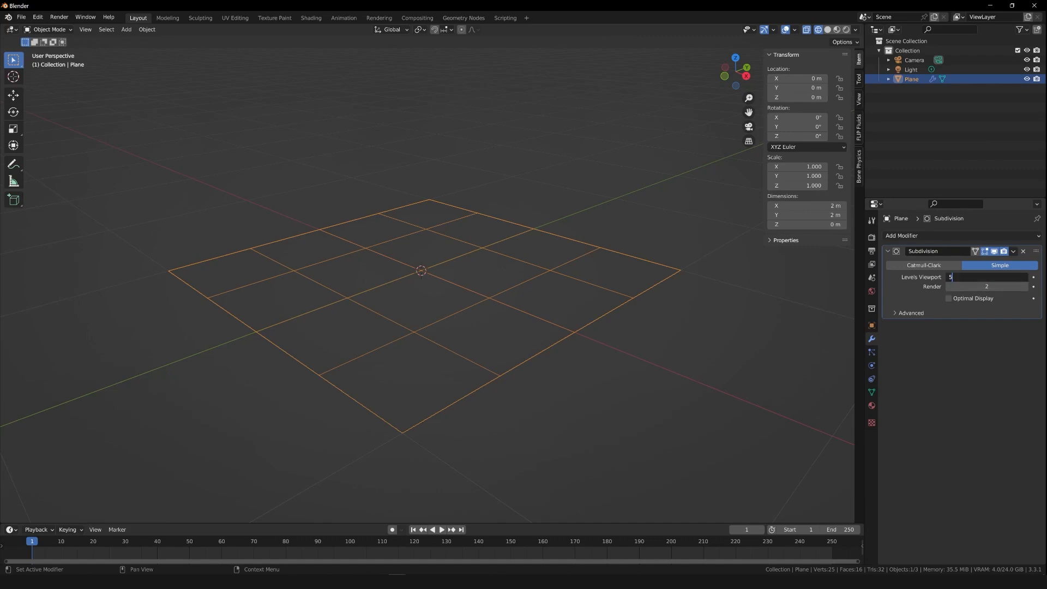
key(Return)
drag(736, 73, 548, 152)
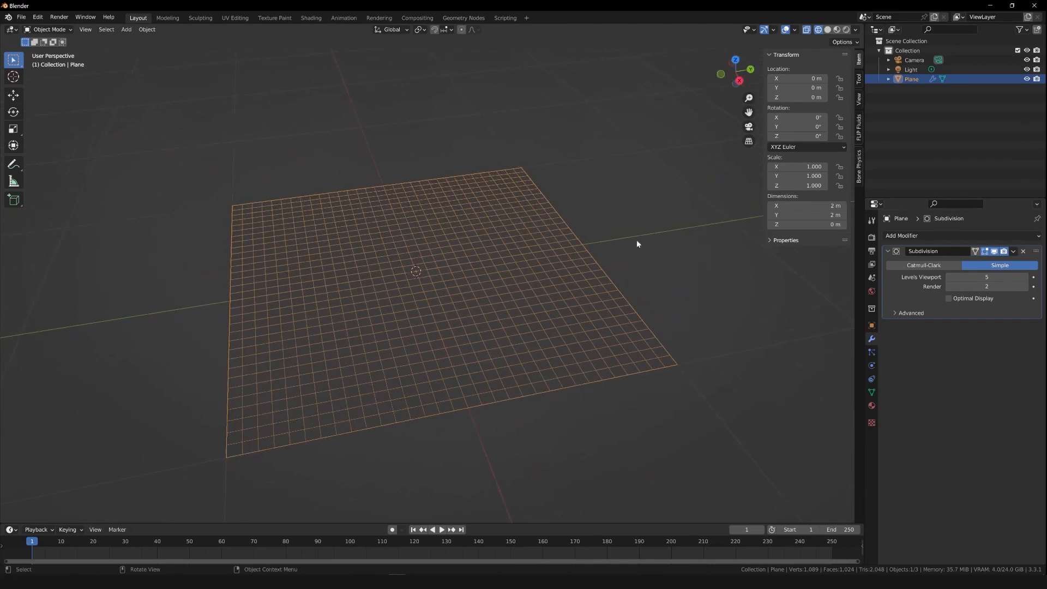
mouse_move(740, 81)
mouse_down()
mouse_move(759, 62)
mouse_move(746, 86)
mouse_up()
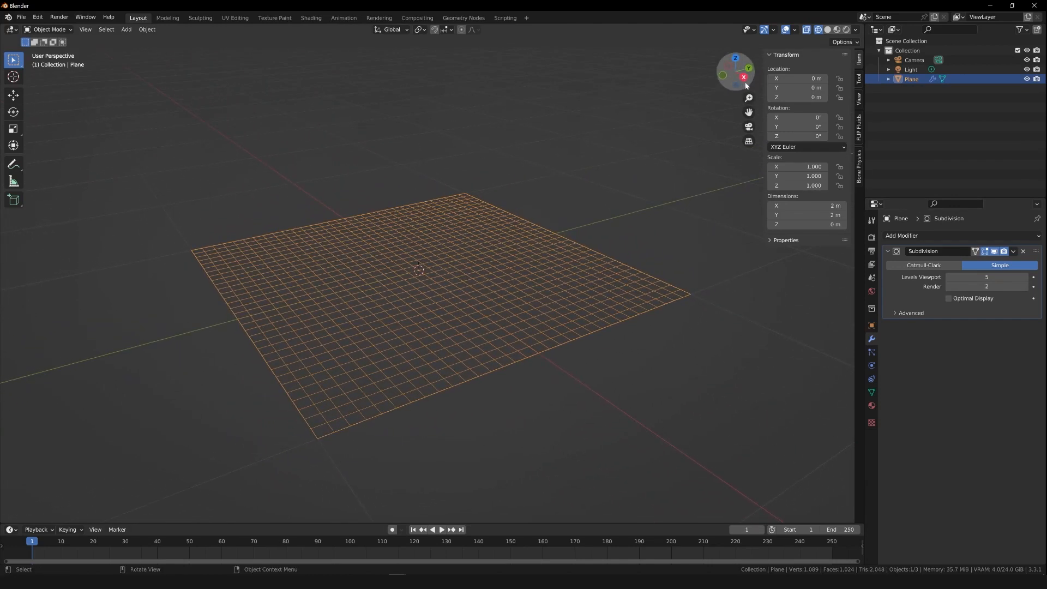
click(1014, 251)
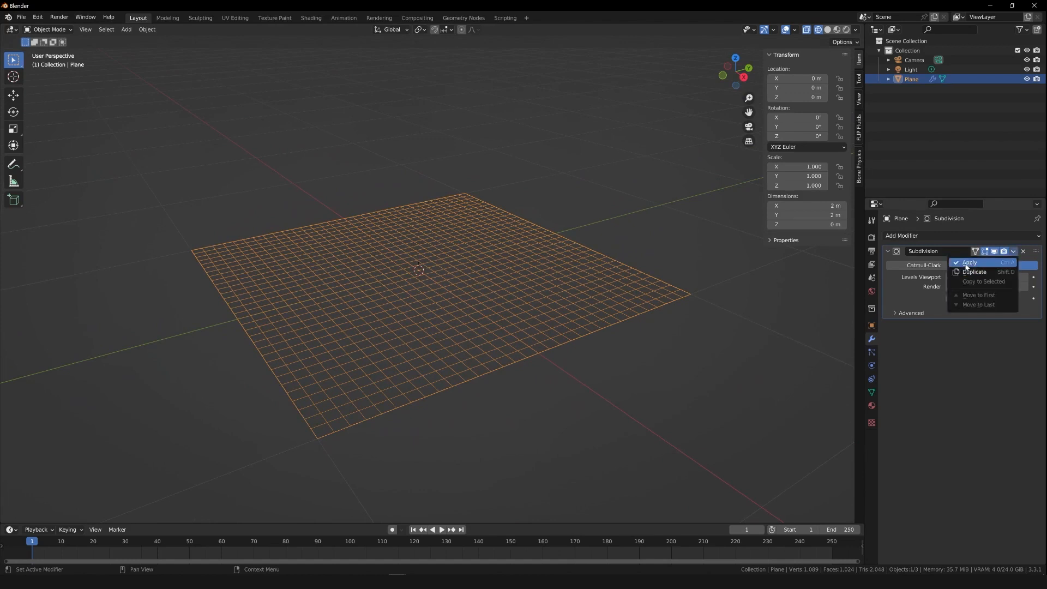
click(971, 264)
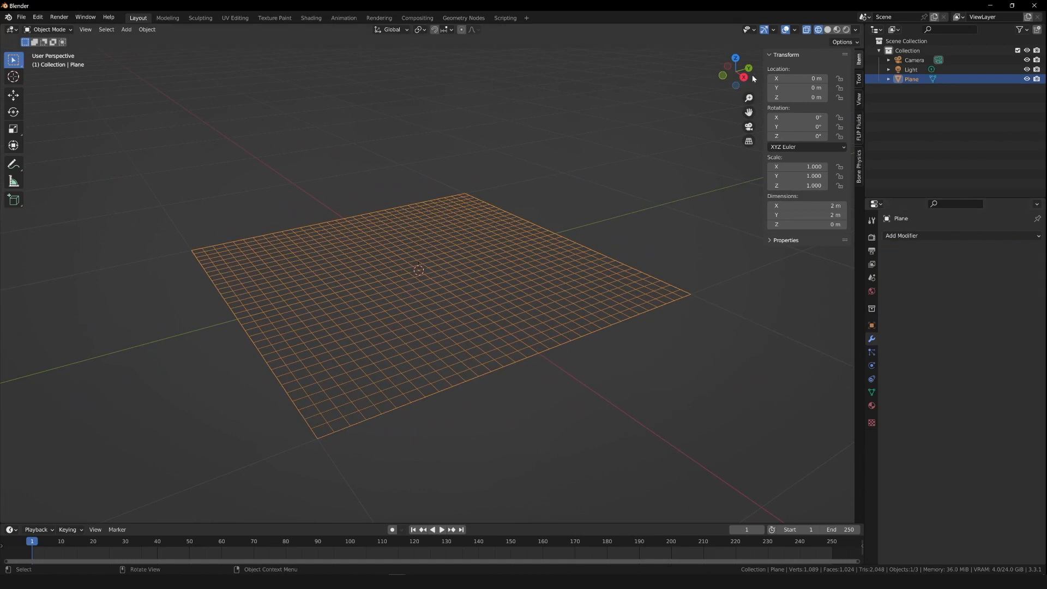
drag(754, 79, 745, 80)
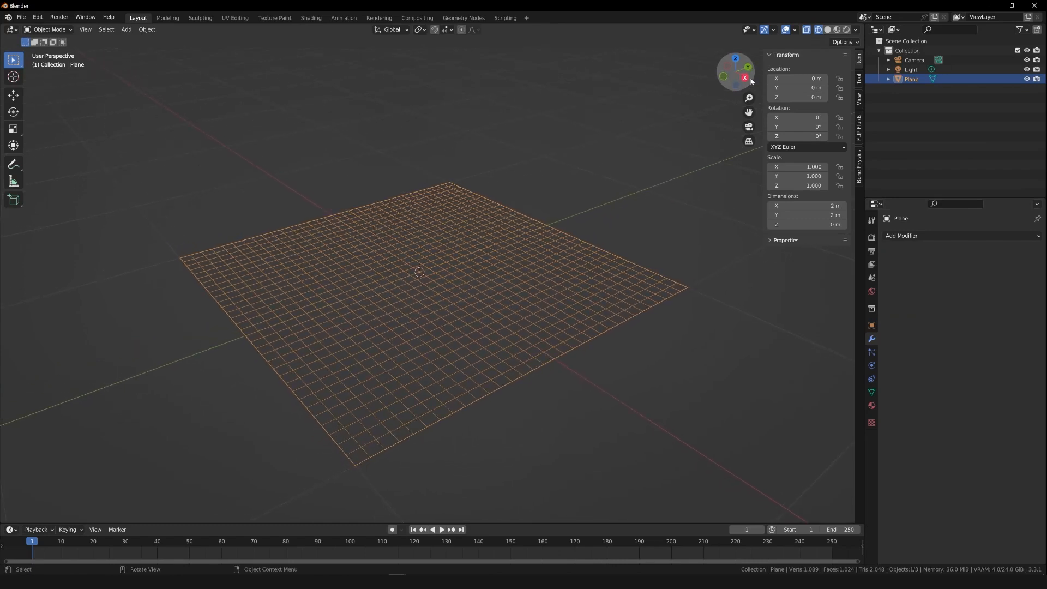
- Add another Subdivision Surface modifier to the plane, with Optimal Display off and viewport level 2
click(910, 240)
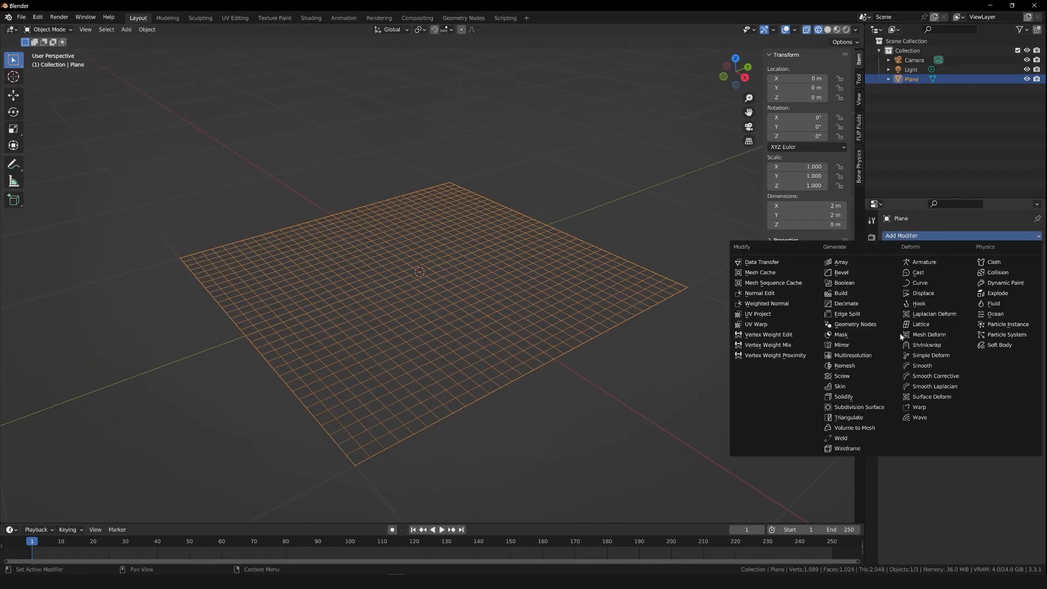
click(880, 409)
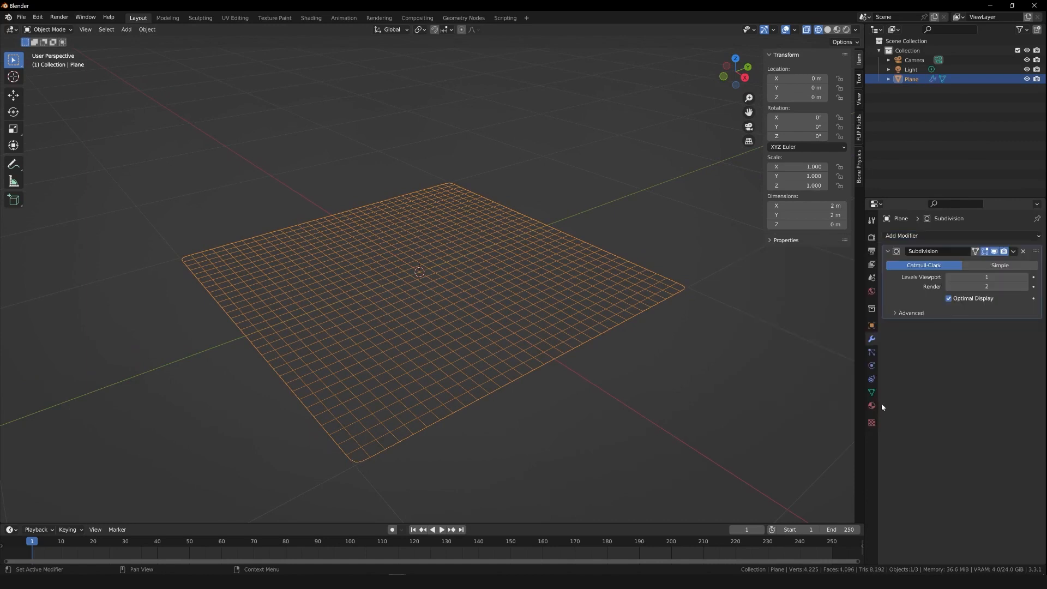
click(971, 302)
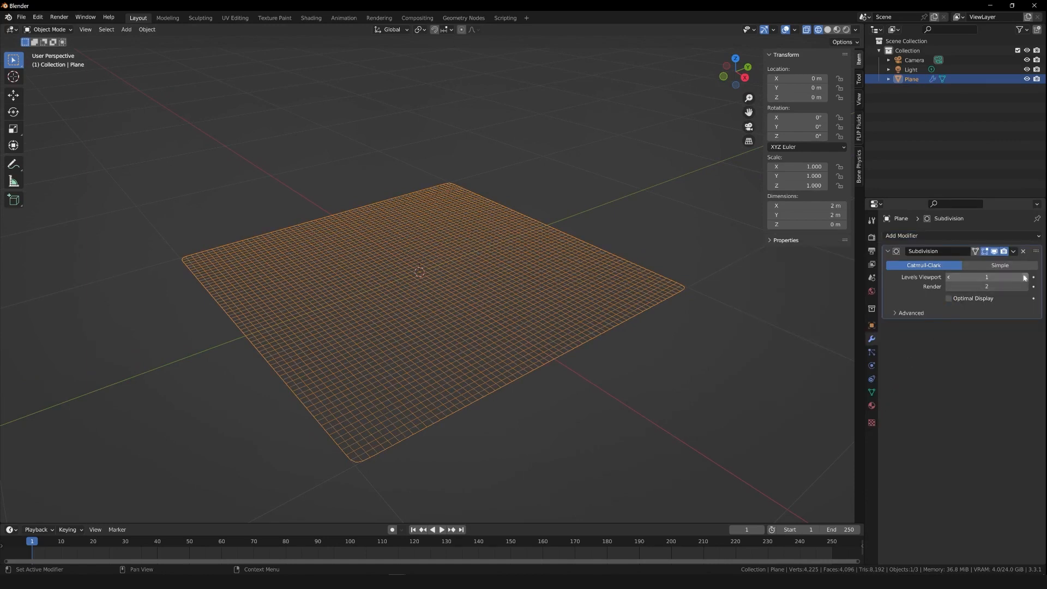
click(1024, 278)
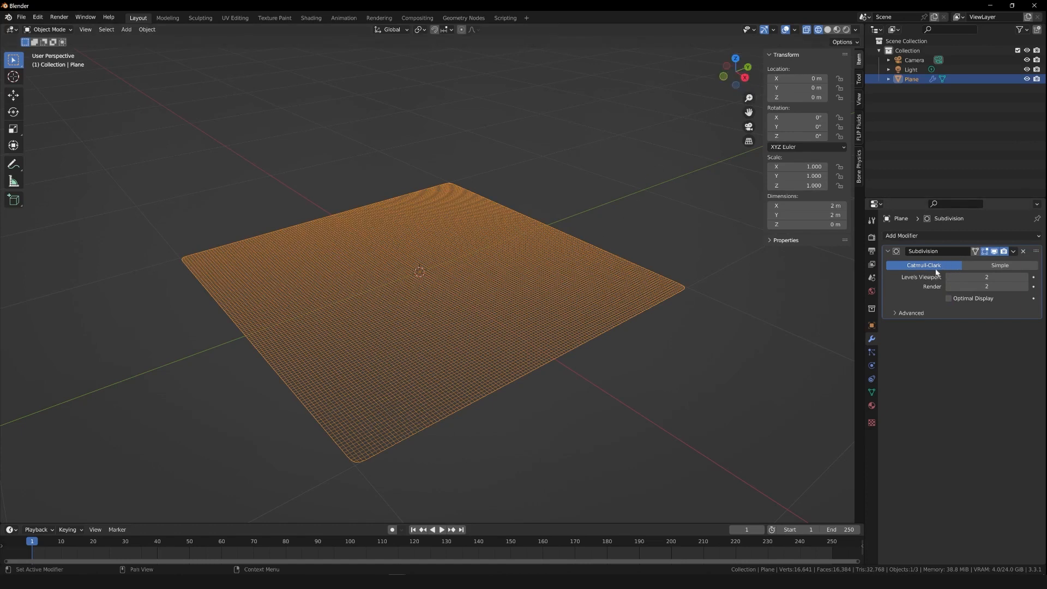
- Inspect the dense wireframe of the plane from several angles and switch the viewport to Solid shading
mouse_move(744, 77)
mouse_down()
mouse_move(742, 125)
mouse_move(736, 83)
mouse_up()
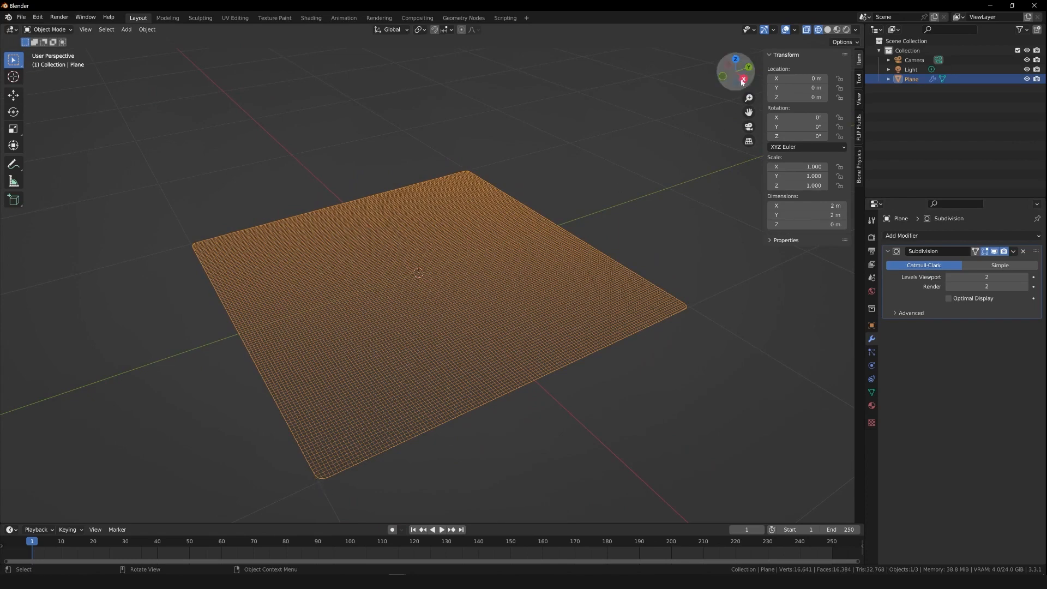
mouse_move(734, 69)
mouse_down()
mouse_move(709, 63)
mouse_move(748, 70)
mouse_up()
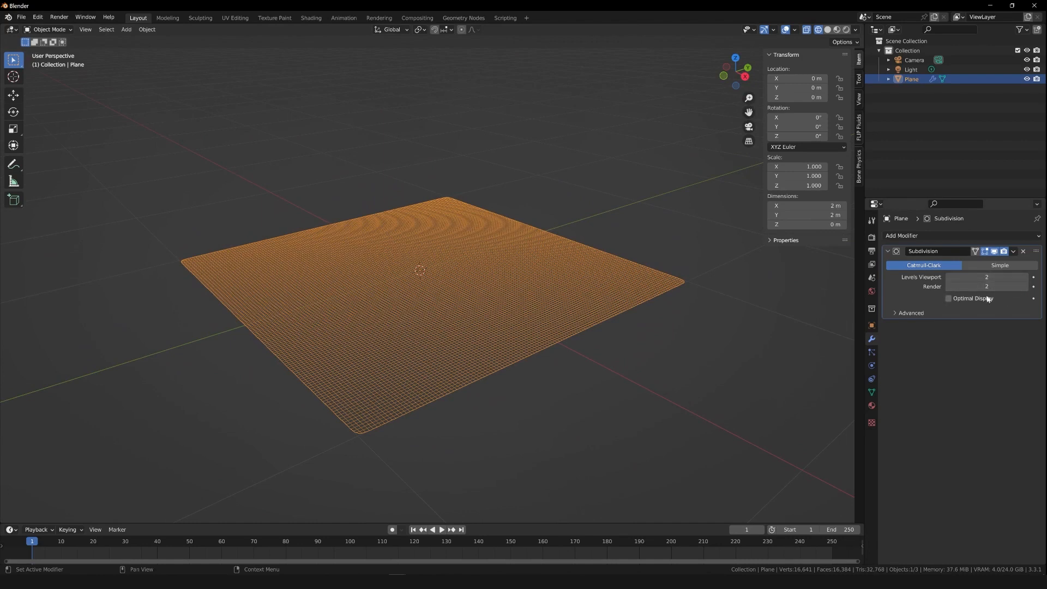
drag(725, 70, 736, 69)
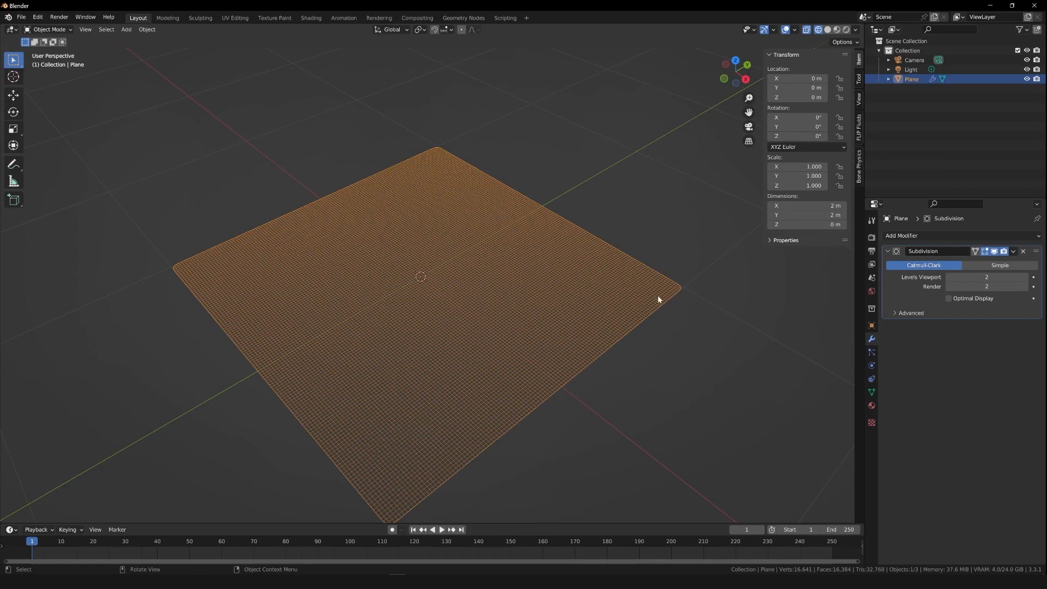
drag(725, 78, 703, 173)
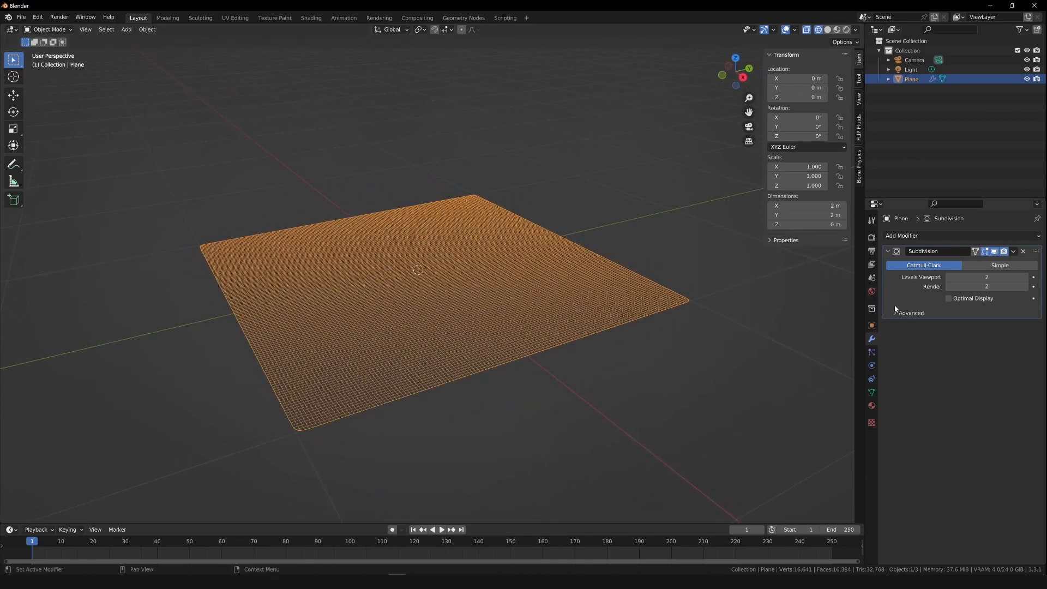
click(828, 30)
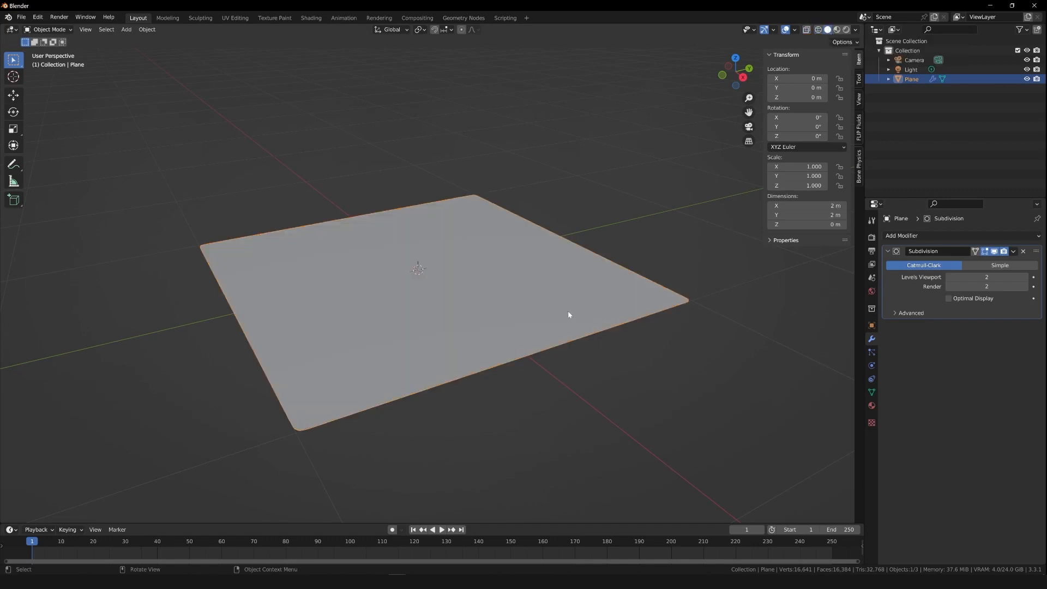
drag(749, 113, 731, 114)
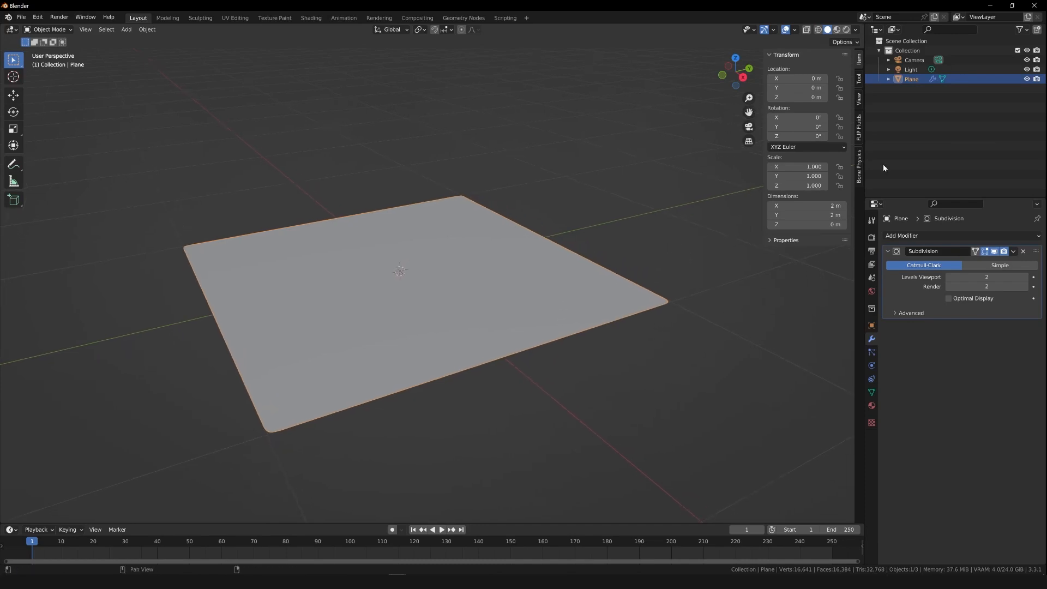
- Rename the plane object to GROUND
click(902, 119)
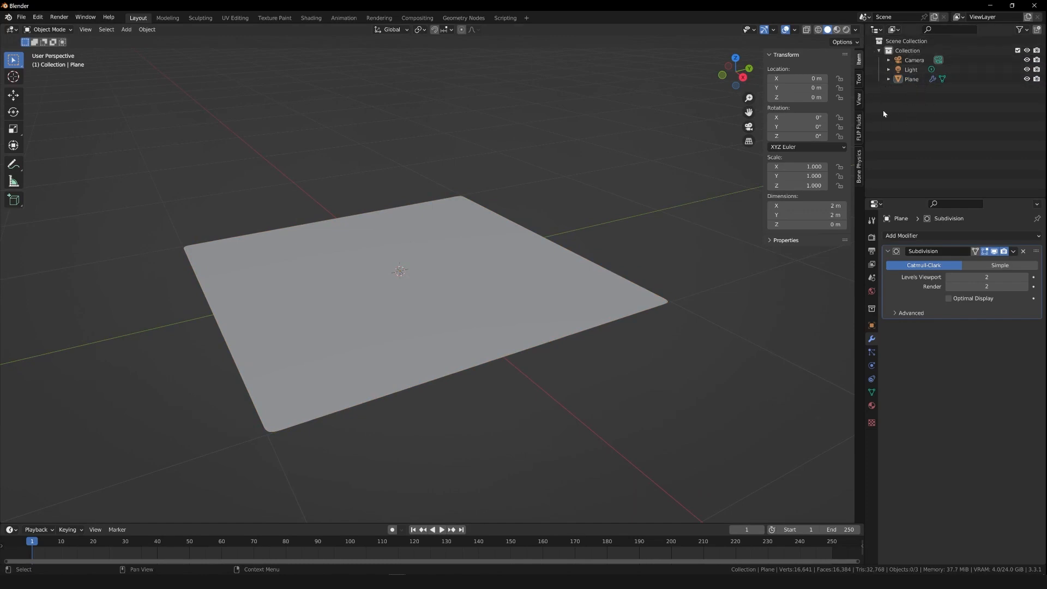
click(910, 79)
double_click(910, 79)
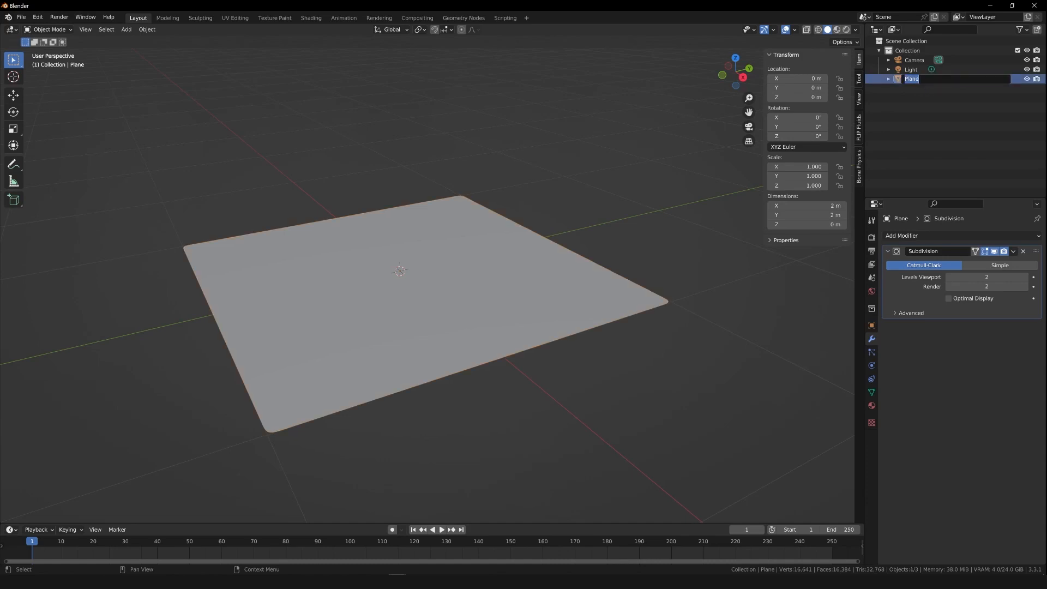
key(Return)
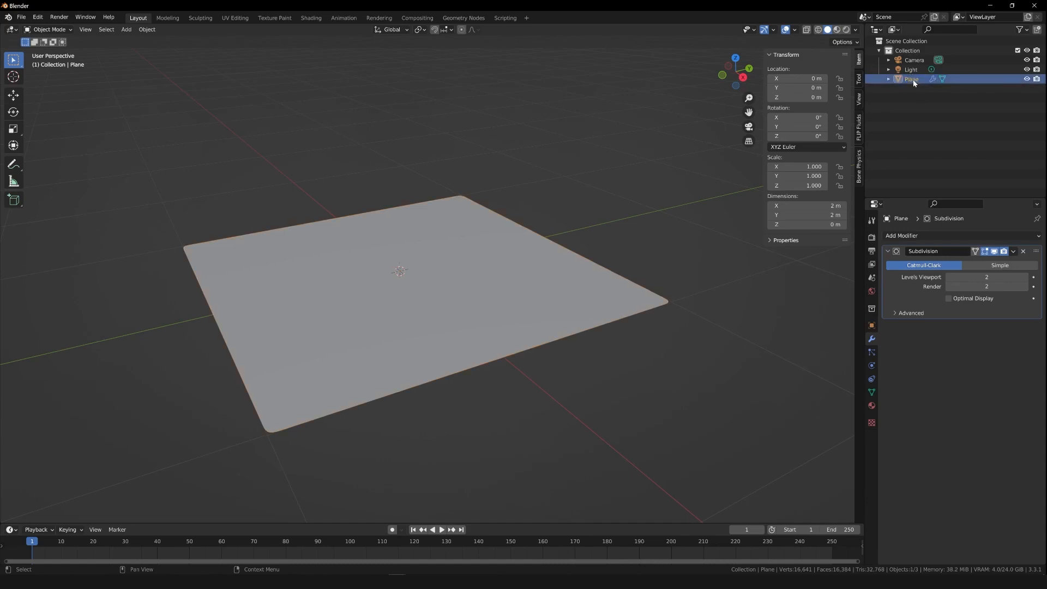
double_click(911, 80)
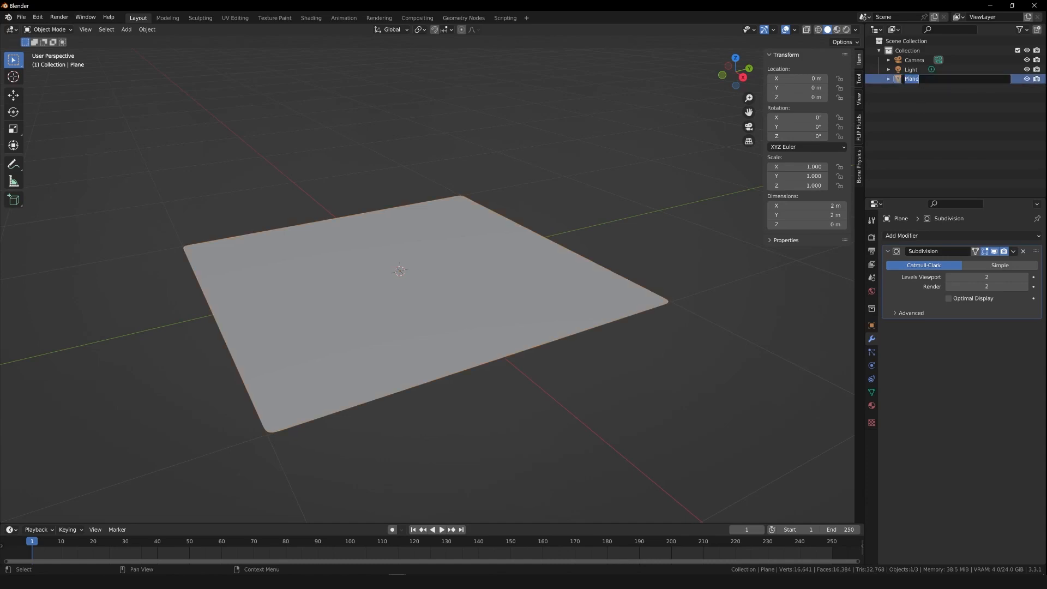
text(GROUND)
key(Return)
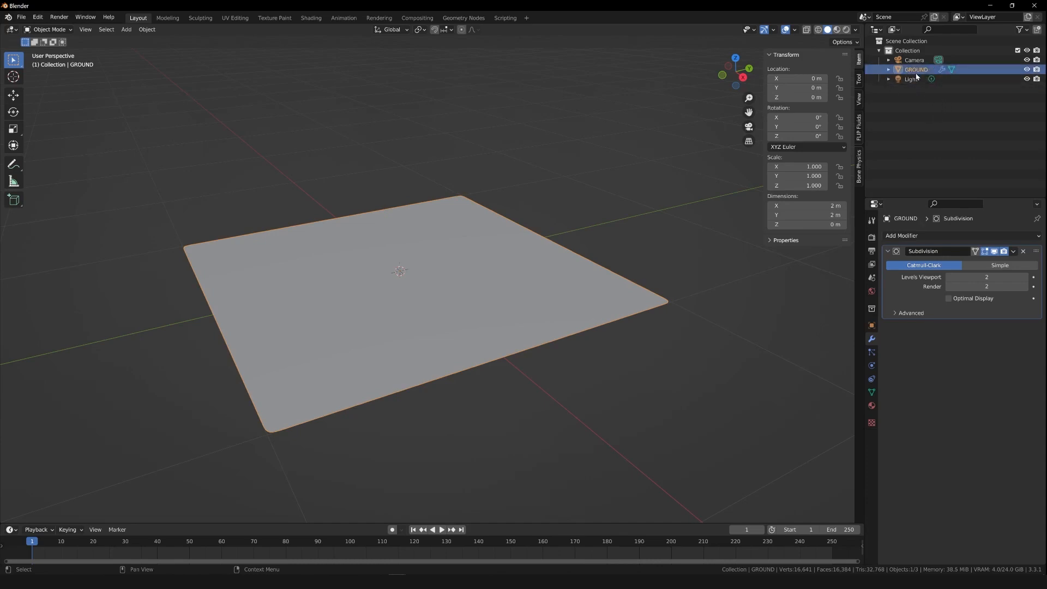
- Move the GROUND object into a new collection named SCENE ITEMS
key(m)
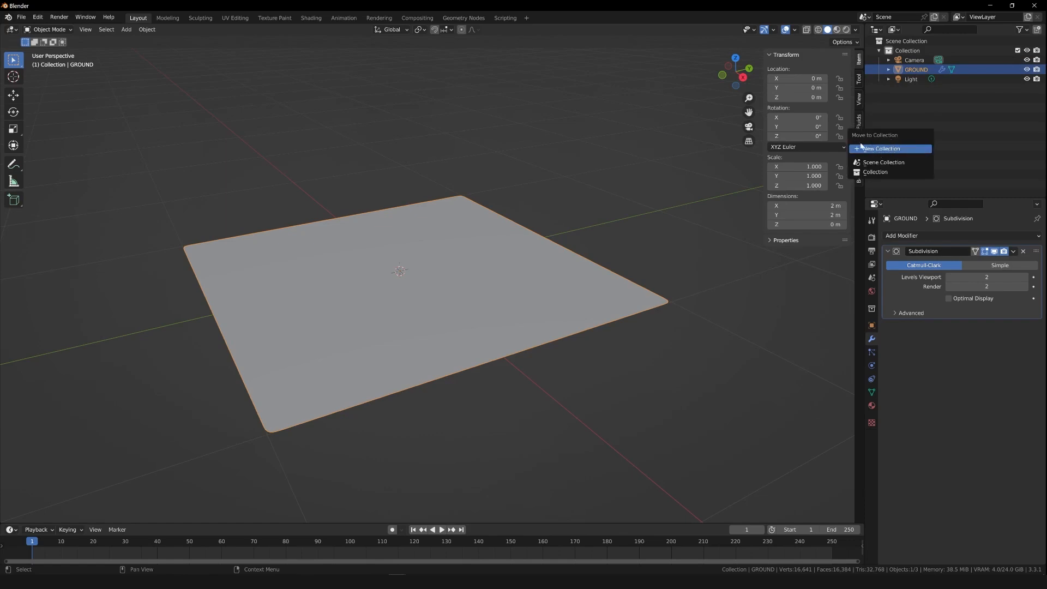
click(878, 150)
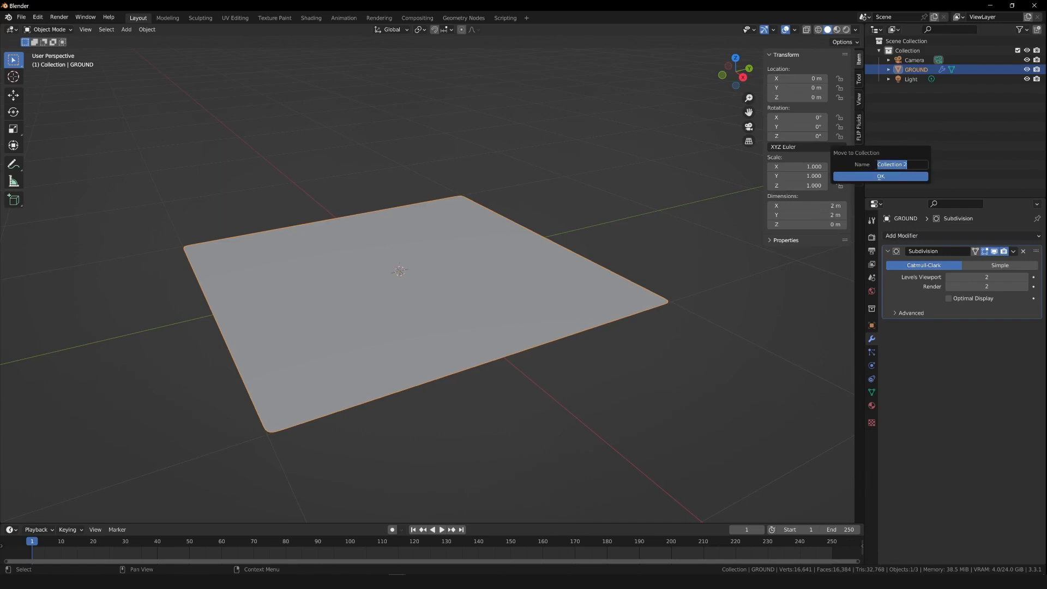
text(SCENE ITEM)
key(Return)
key(Return)
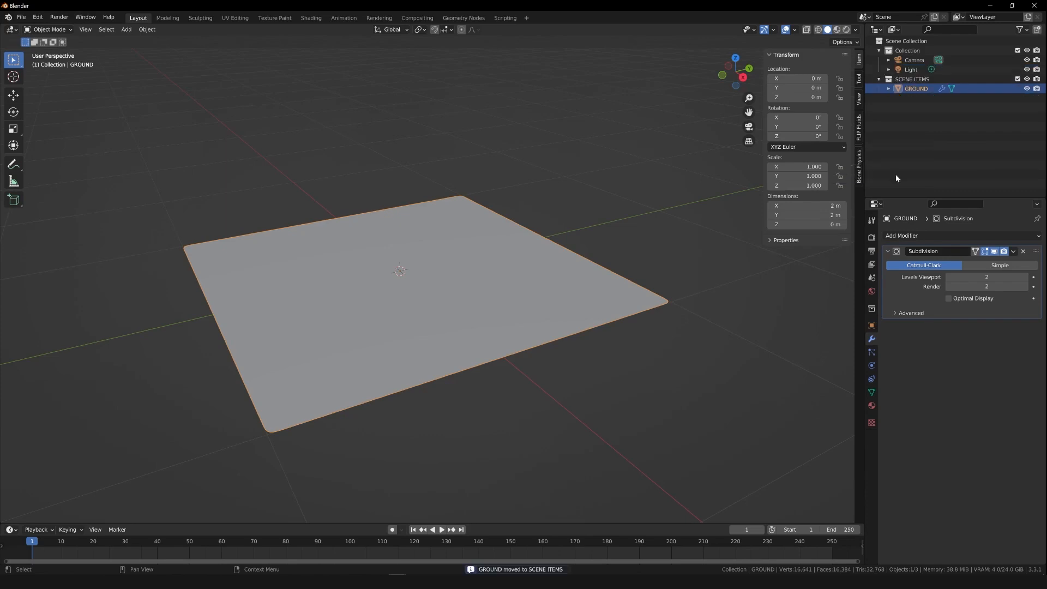
- Rename the collection holding the camera and light to LIGHTS_CAMERA, and collapse both collections
click(914, 106)
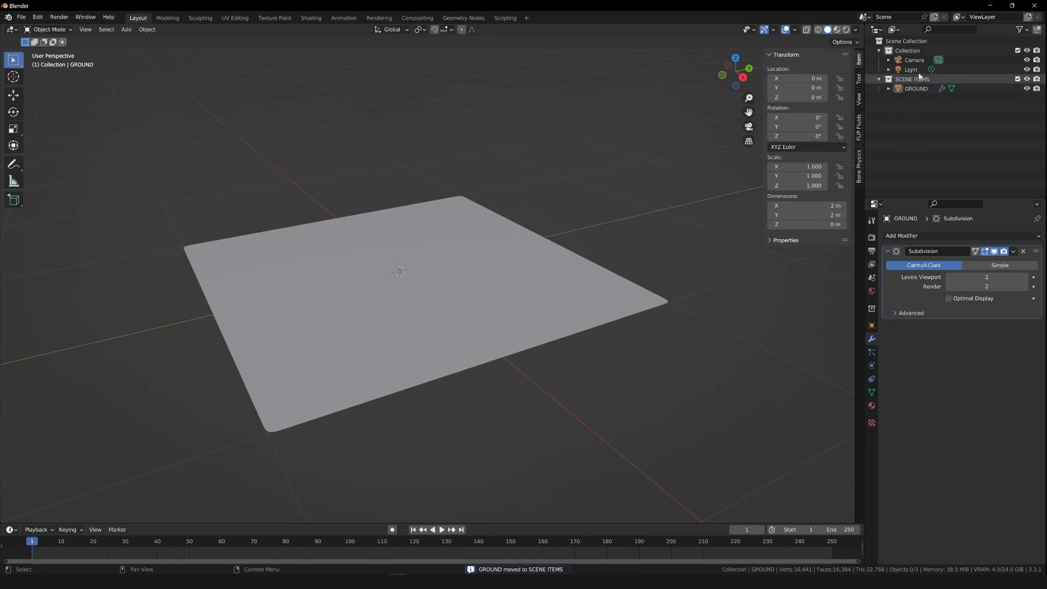
click(907, 50)
double_click(910, 51)
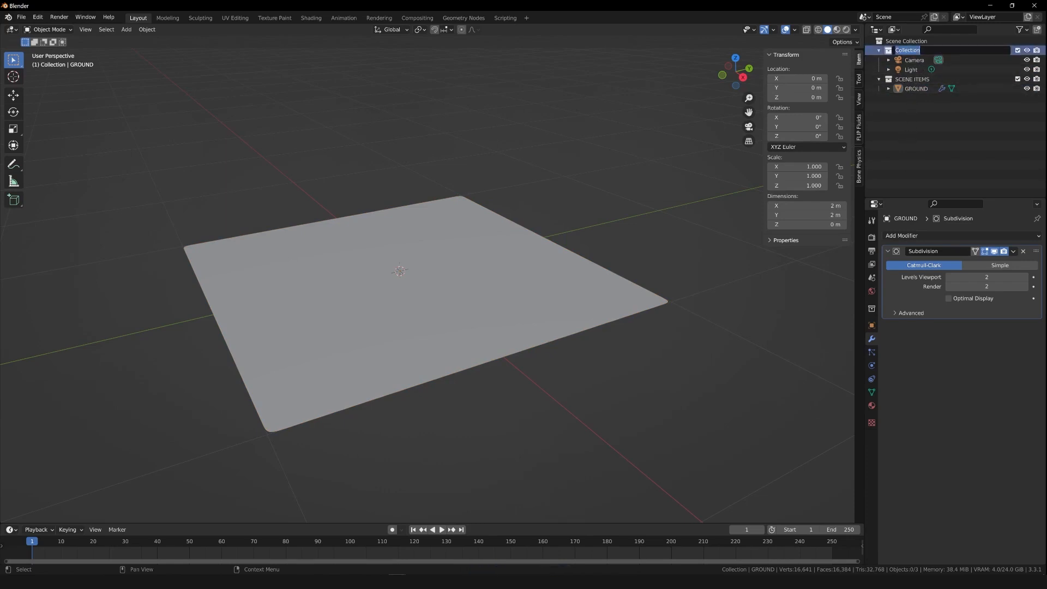
text(LIGHTS_CAMERA)
key(Return)
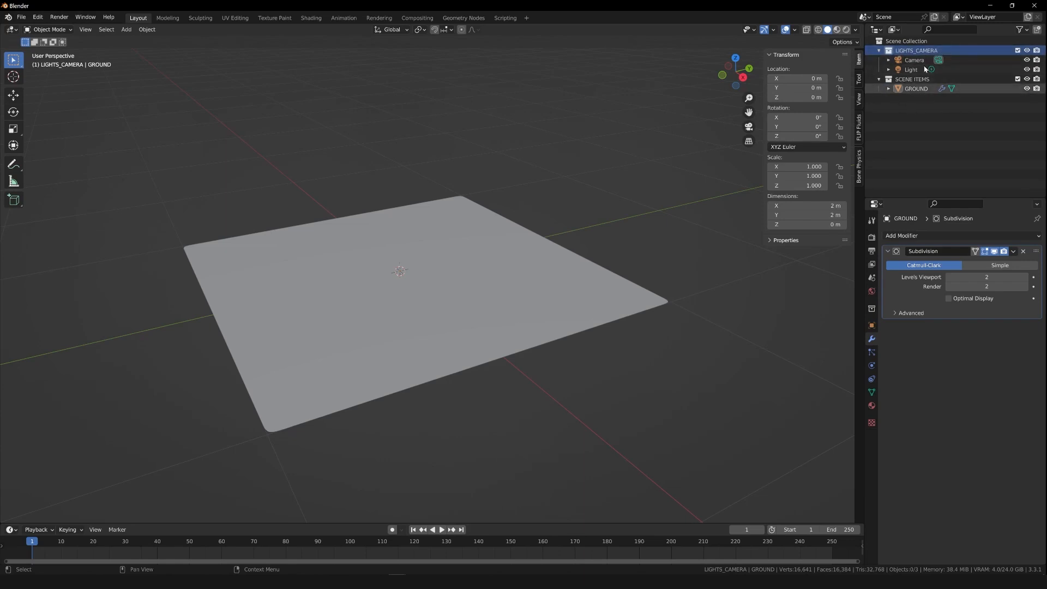
click(878, 50)
click(879, 60)
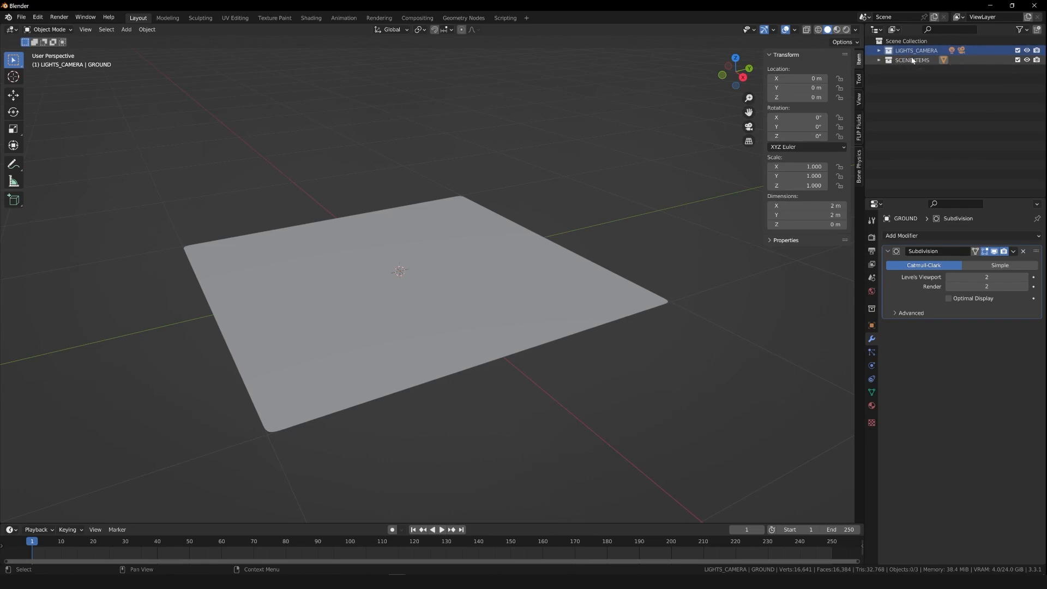
- Expand the LIGHTS_CAMERA and SCENE ITEMS collections to show their objects
click(879, 50)
click(879, 79)
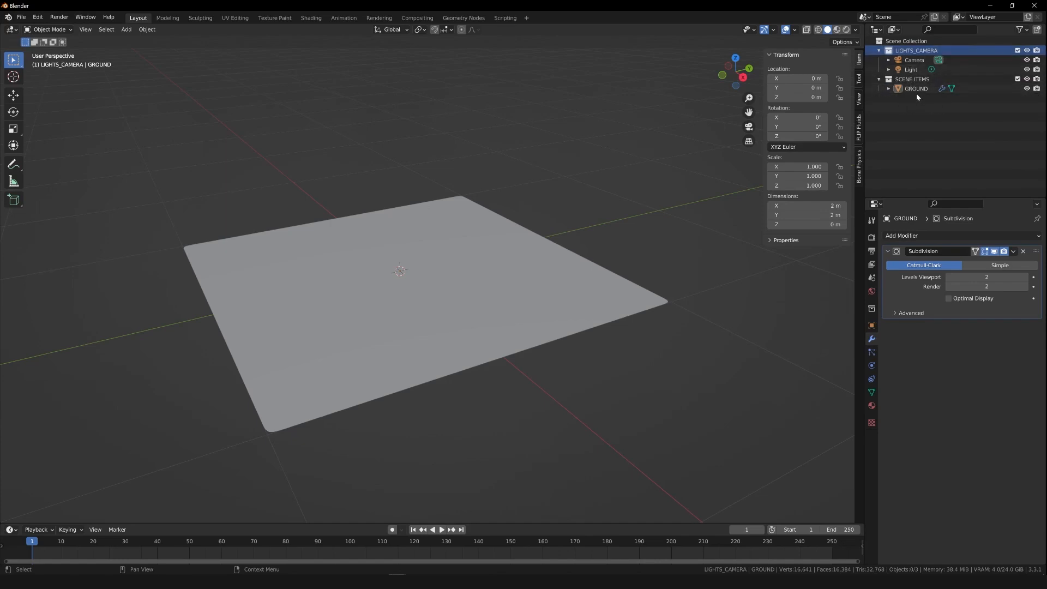
drag(737, 72, 758, 73)
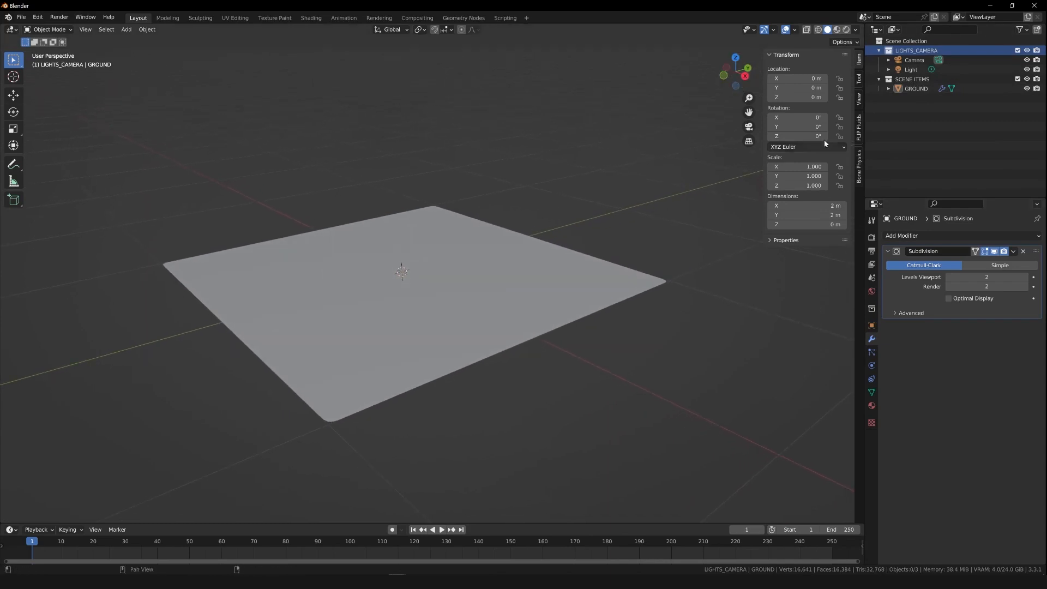
- Widen the area holding the outliner and properties by moving its border with the 3D viewport
right_click(865, 178)
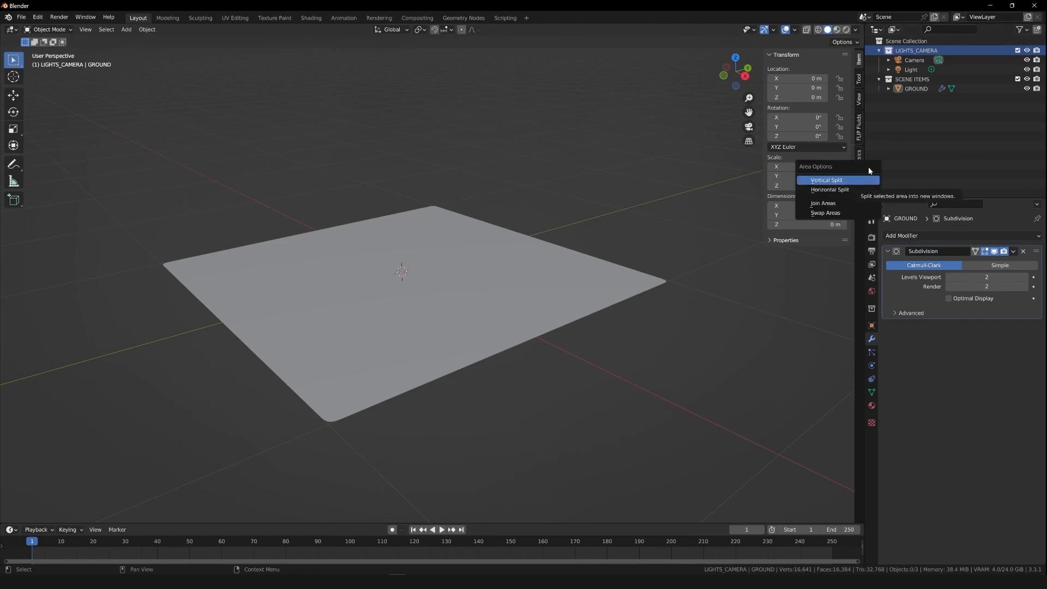
click(867, 180)
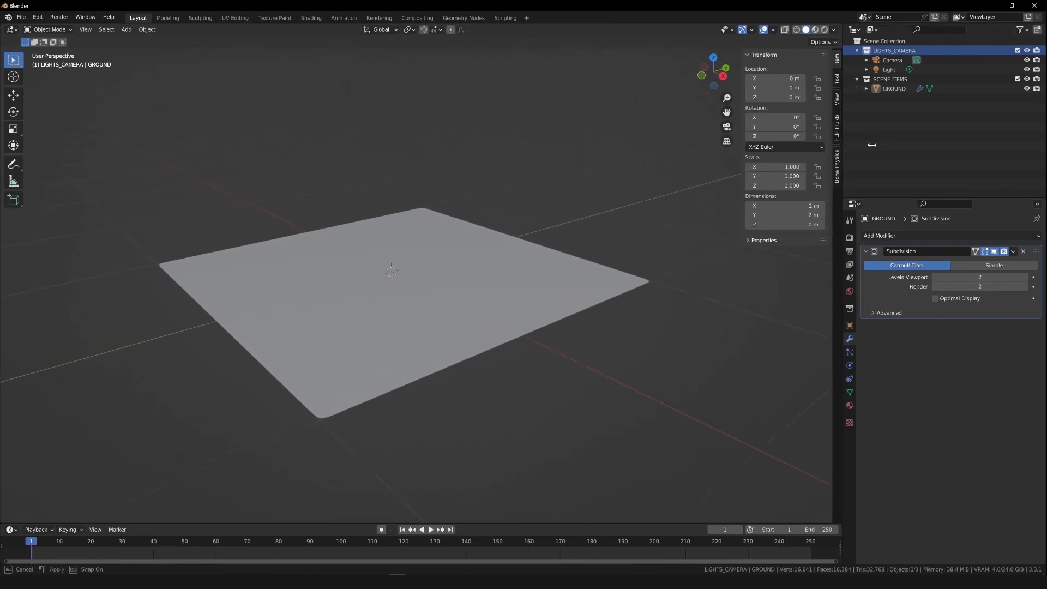
drag(872, 145, 757, 151)
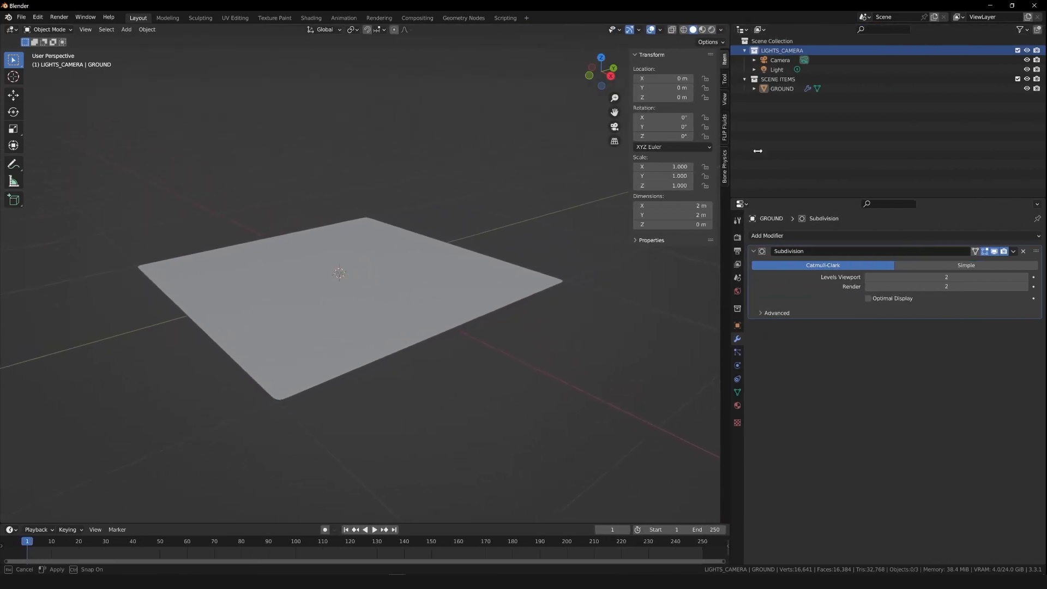
click(829, 178)
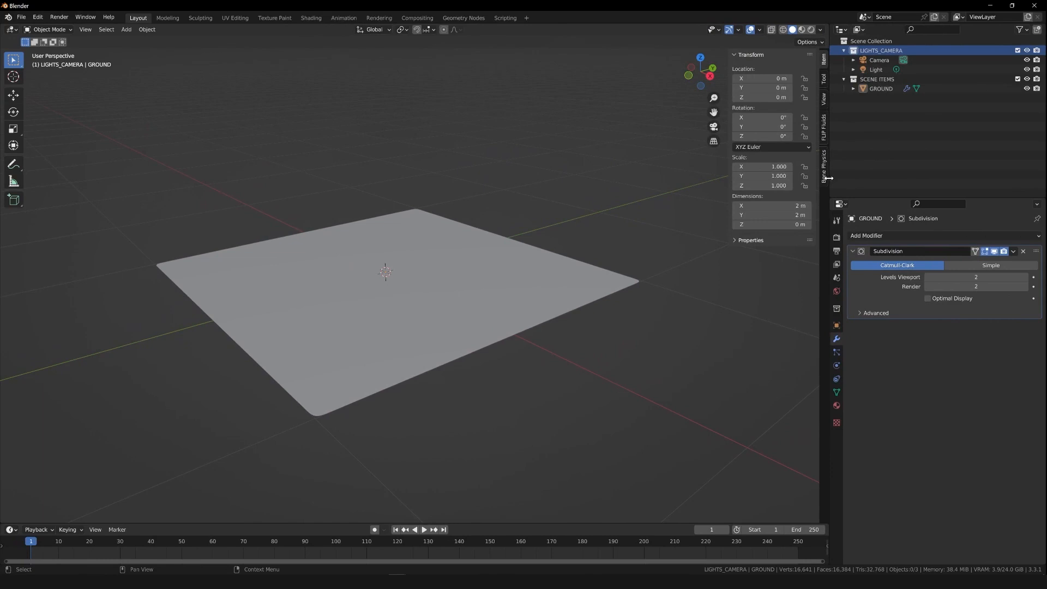
- Split the 3D viewport vertically into two side-by-side views of similar width
right_click(829, 178)
click(821, 178)
click(532, 226)
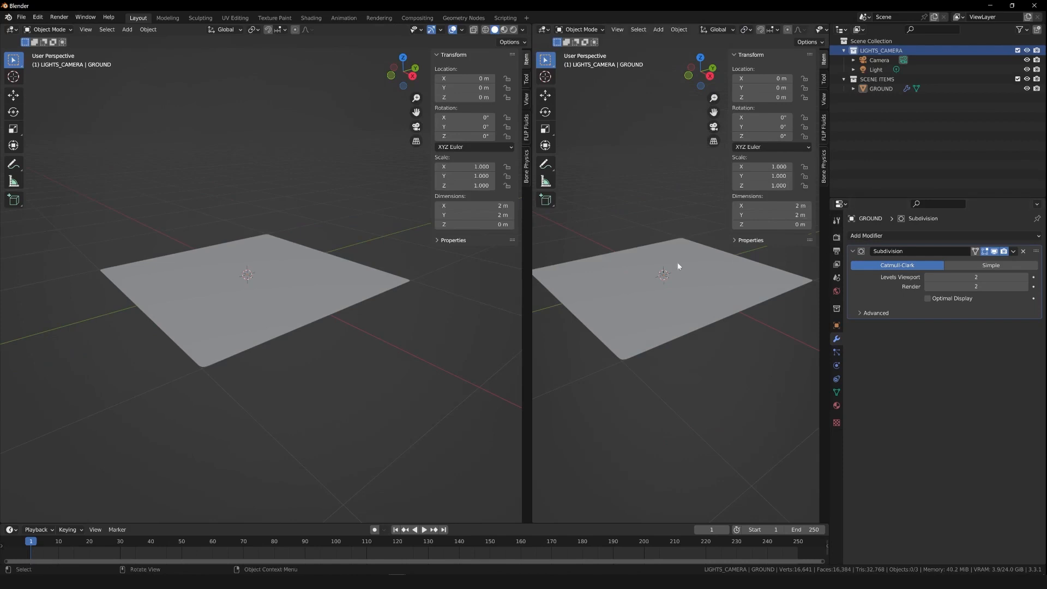
drag(529, 272, 467, 290)
mouse_move(356, 97)
mouse_down()
mouse_move(356, 142)
mouse_move(363, 112)
mouse_up()
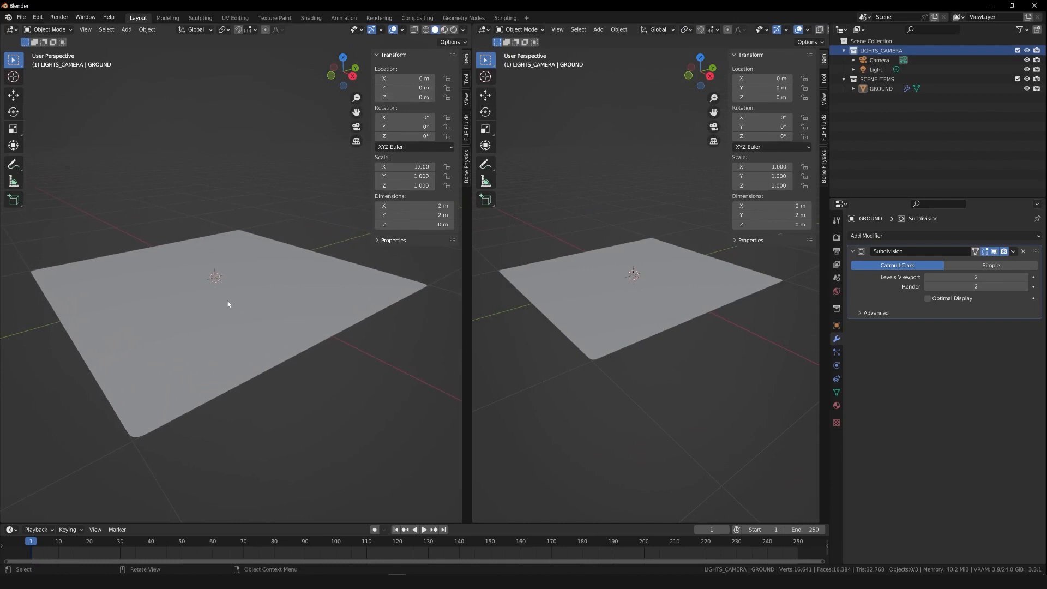
- Set the first viewport to Material Preview shading and change the second viewport into a Shader Editor
click(445, 31)
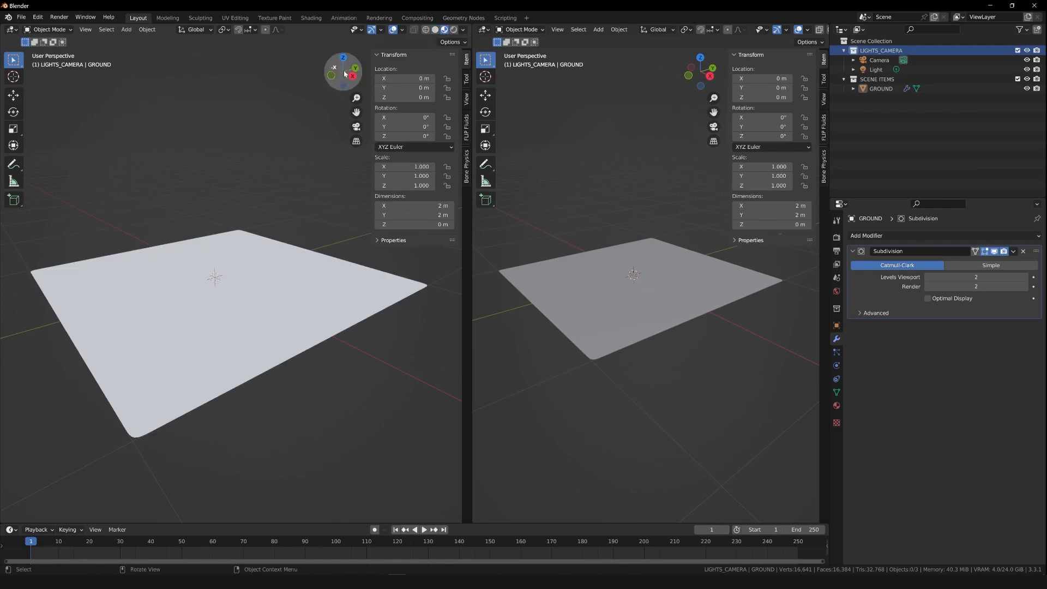
drag(352, 74, 319, 103)
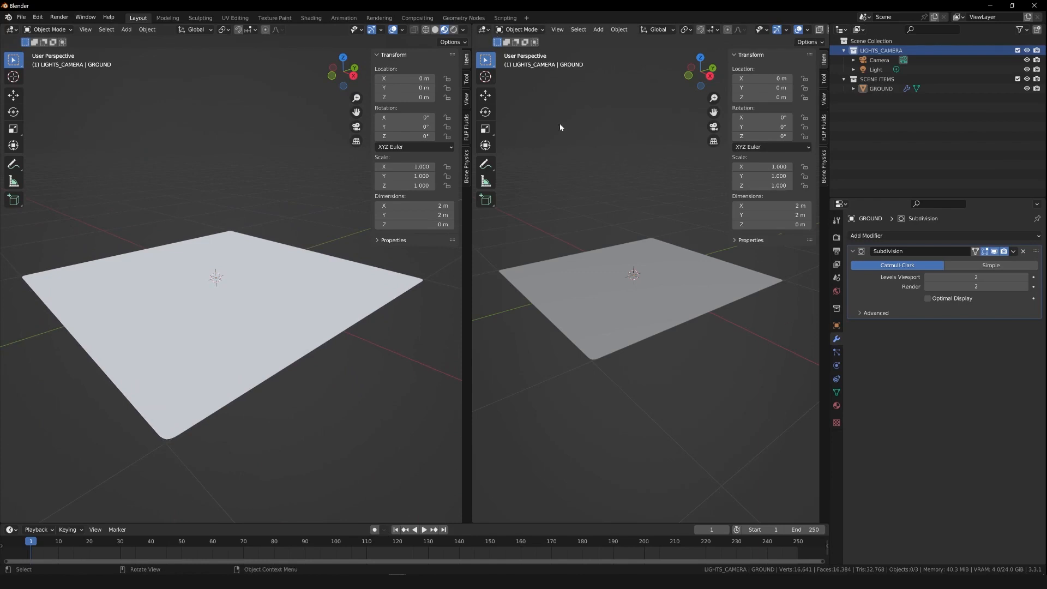
click(484, 29)
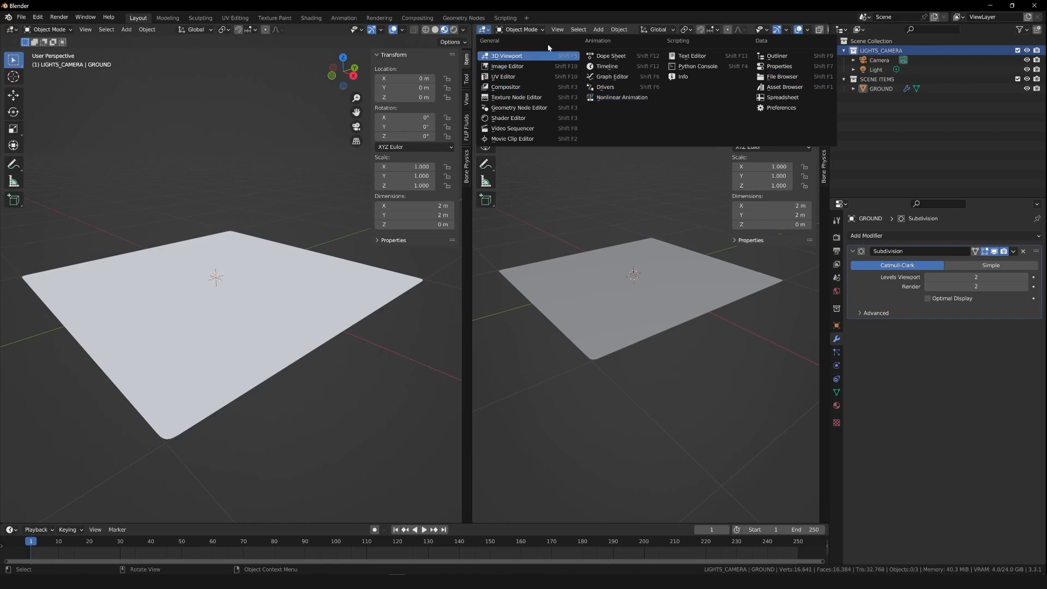
click(516, 119)
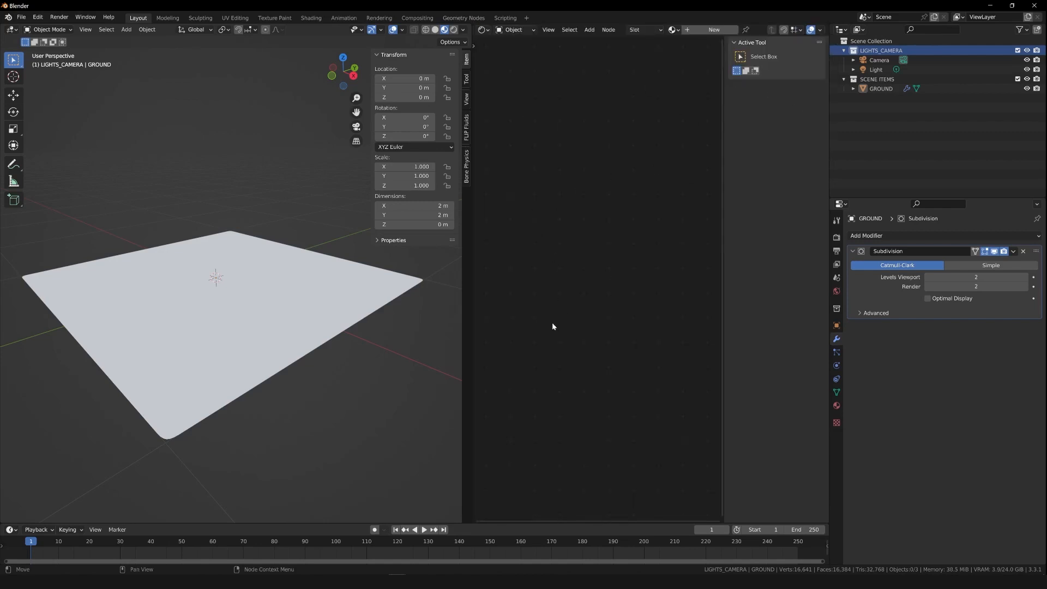
- Select the GROUND object and hide the Shader Editor's sidebar, keeping the ground selected
click(881, 88)
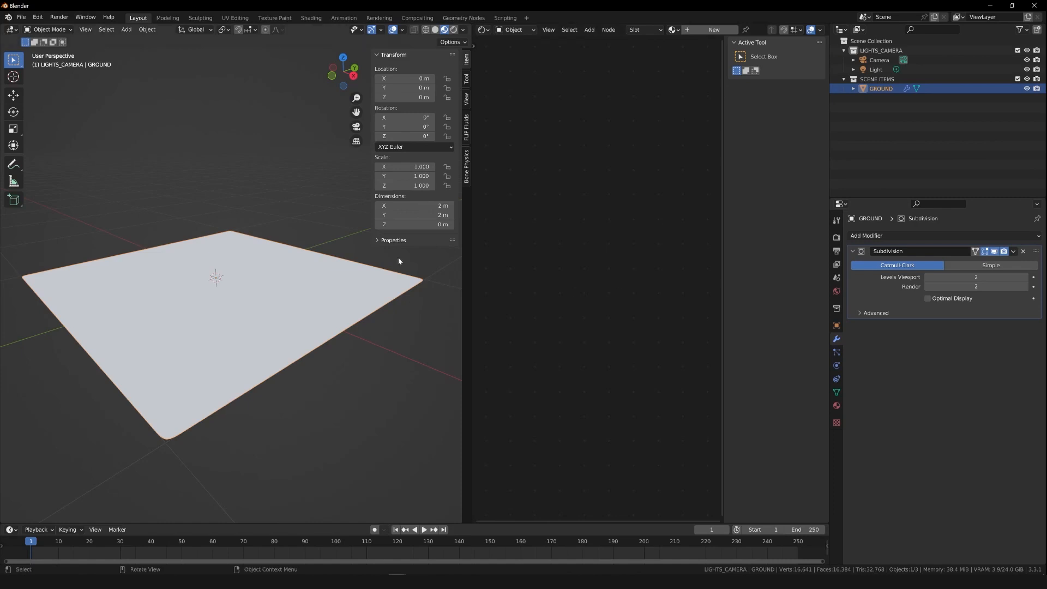
key(n)
key(n)
key(n)
key(n)
key(n)
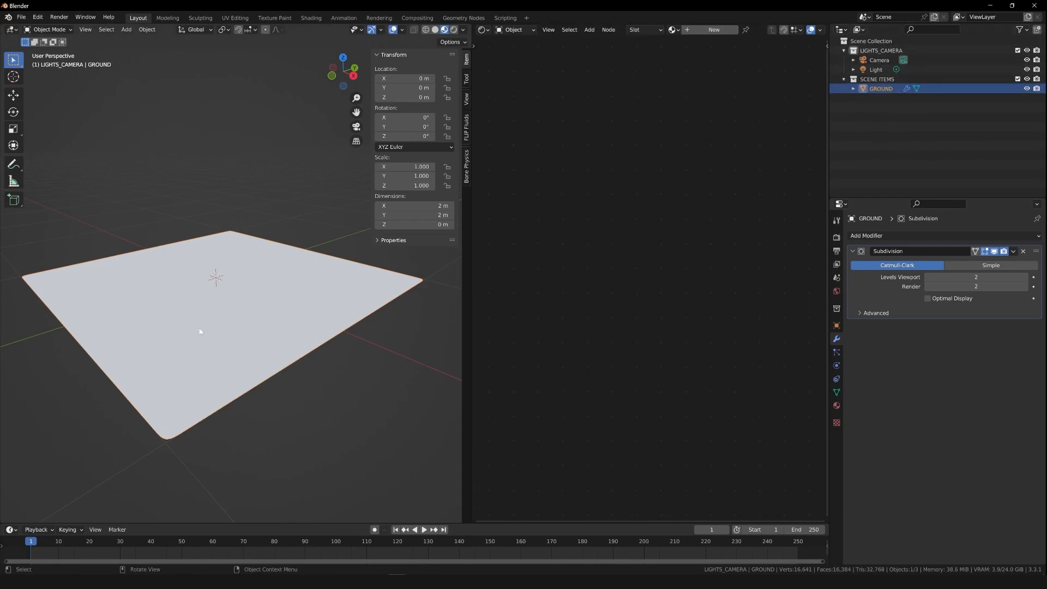
click(185, 201)
key(ctrl+z)
- Add a new material to the GROUND object and name it GROUND
click(837, 407)
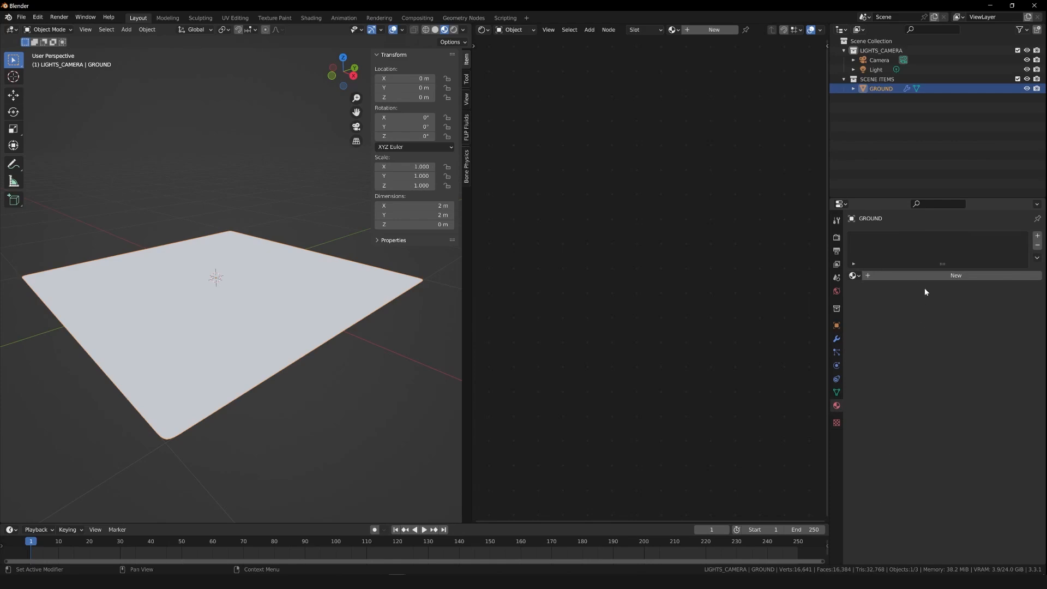
click(960, 276)
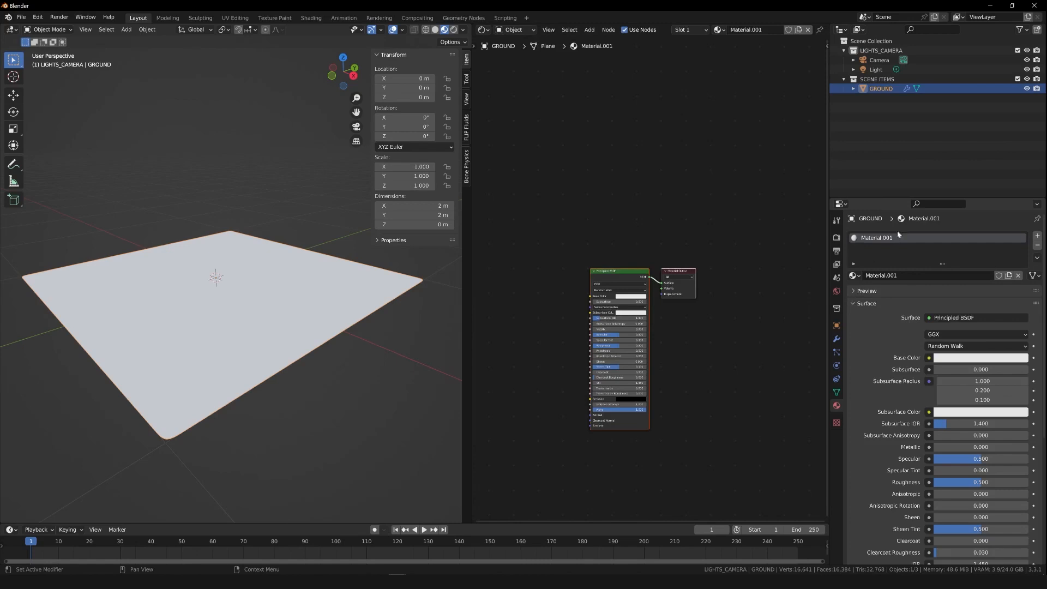
click(888, 277)
click(890, 275)
drag(890, 275, 885, 275)
double_click(891, 275)
key(ctrl+a)
text(GER)
text(UND)
key(Return)
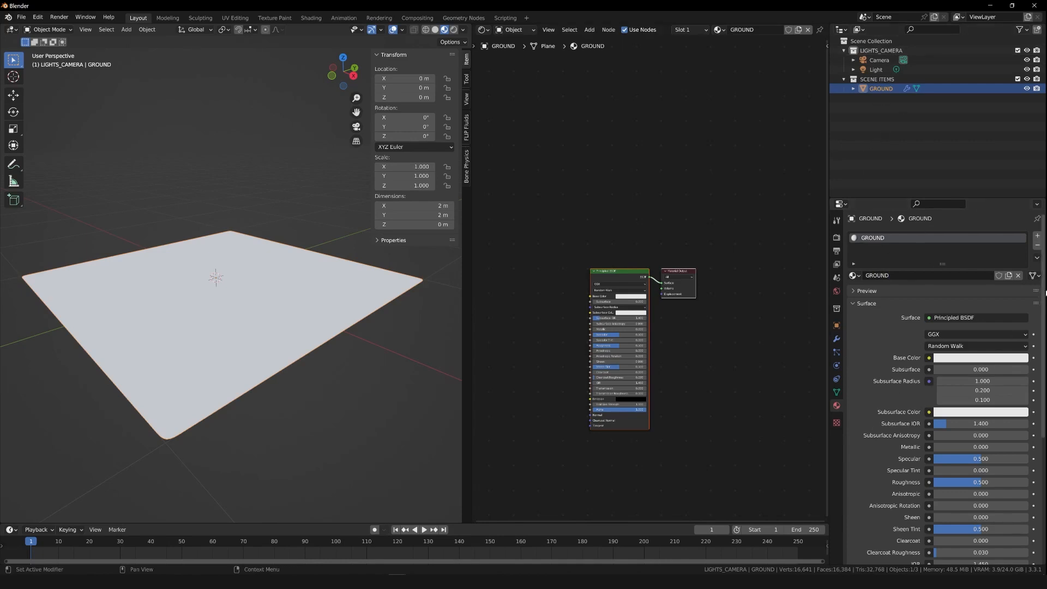
- Examine the Principled BSDF and Material Output nodes of the GROUND material in the Shader Editor
drag(1044, 304, 1043, 286)
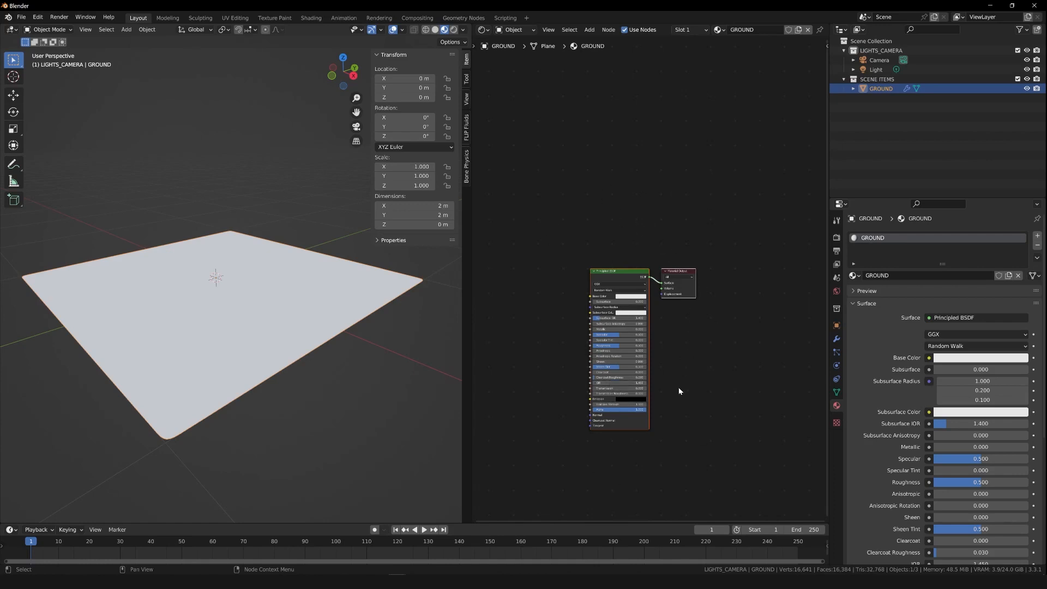
middle_drag(699, 360, 738, 266)
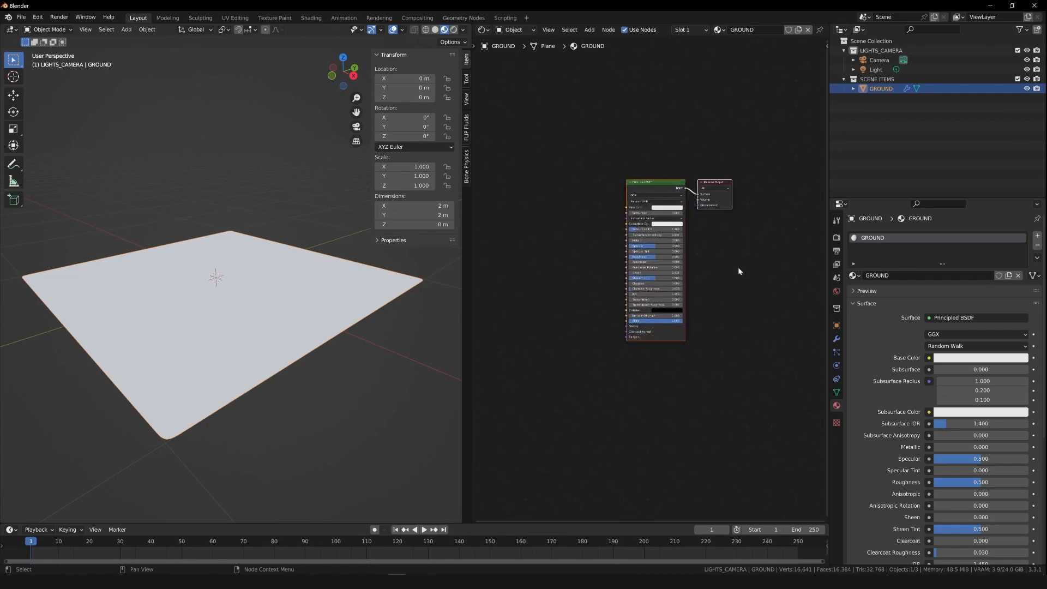
scroll(738, 267, down, 2)
scroll(737, 270, up, 2)
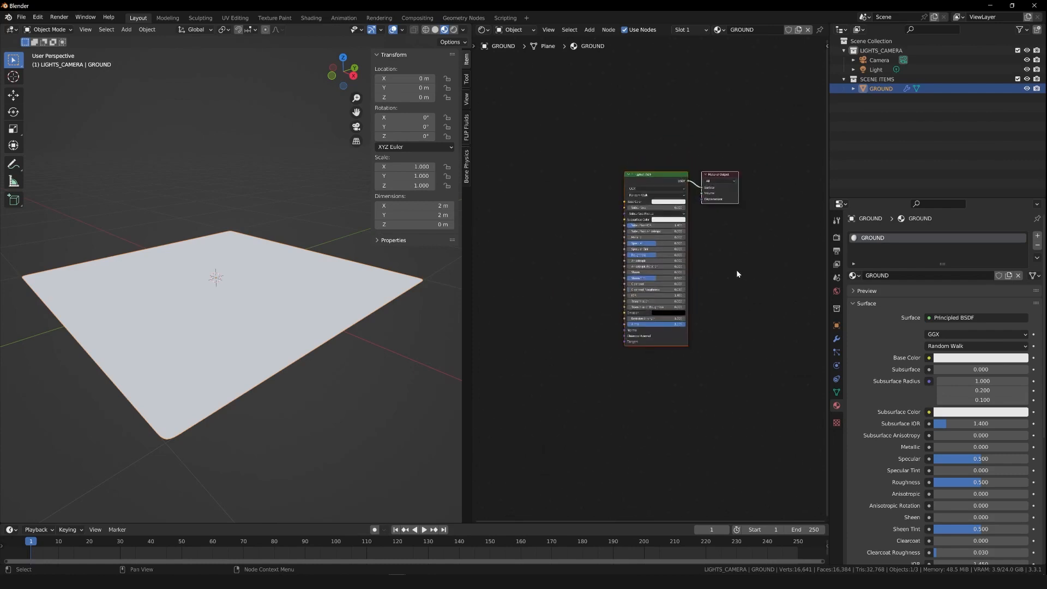
scroll(736, 270, down, 3)
middle_drag(726, 324, 745, 304)
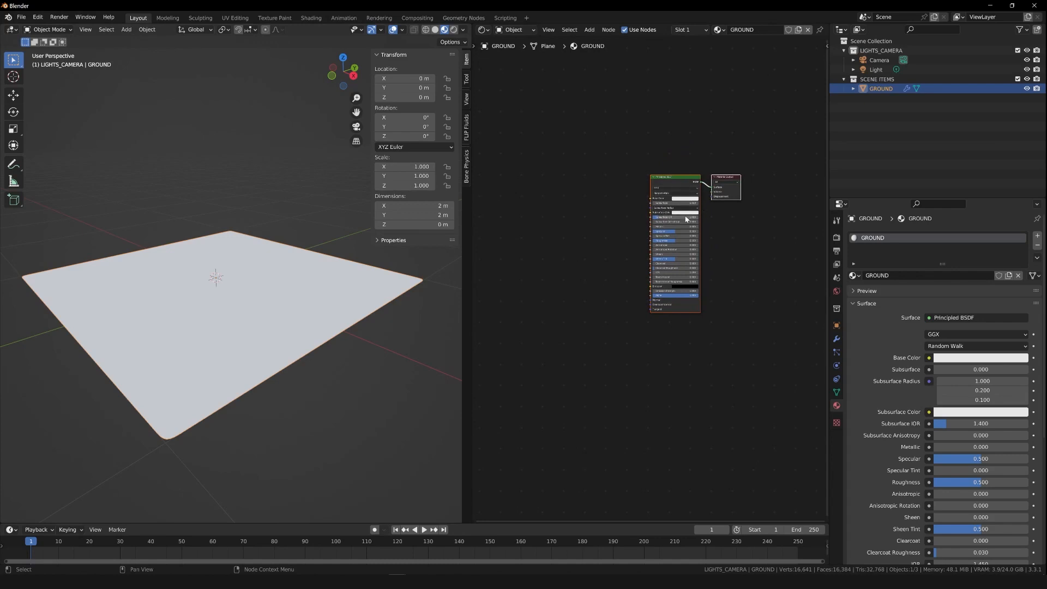
scroll(684, 223, up, 3)
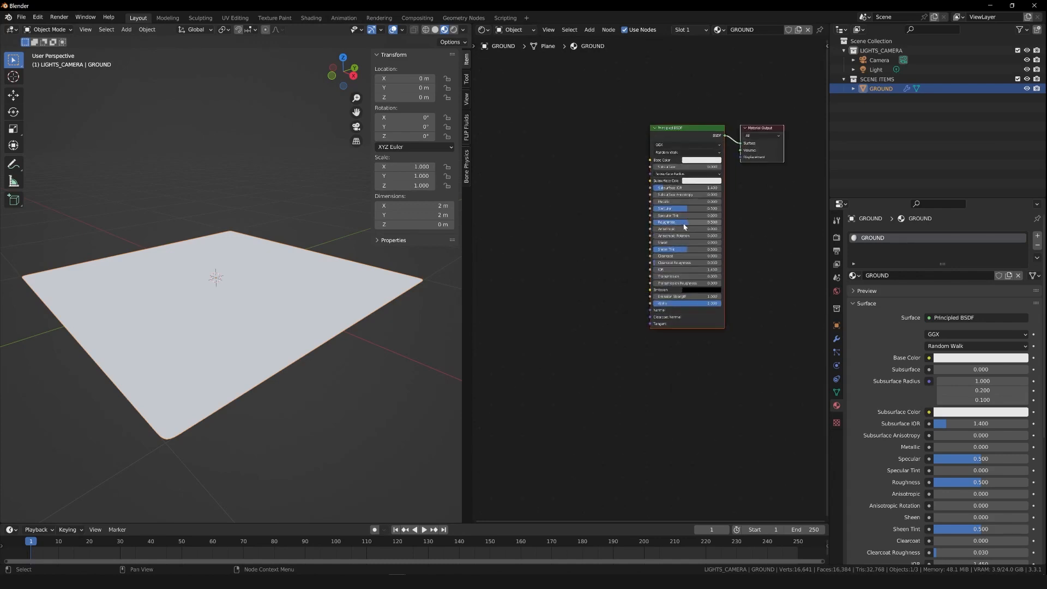
scroll(684, 226, up, 1)
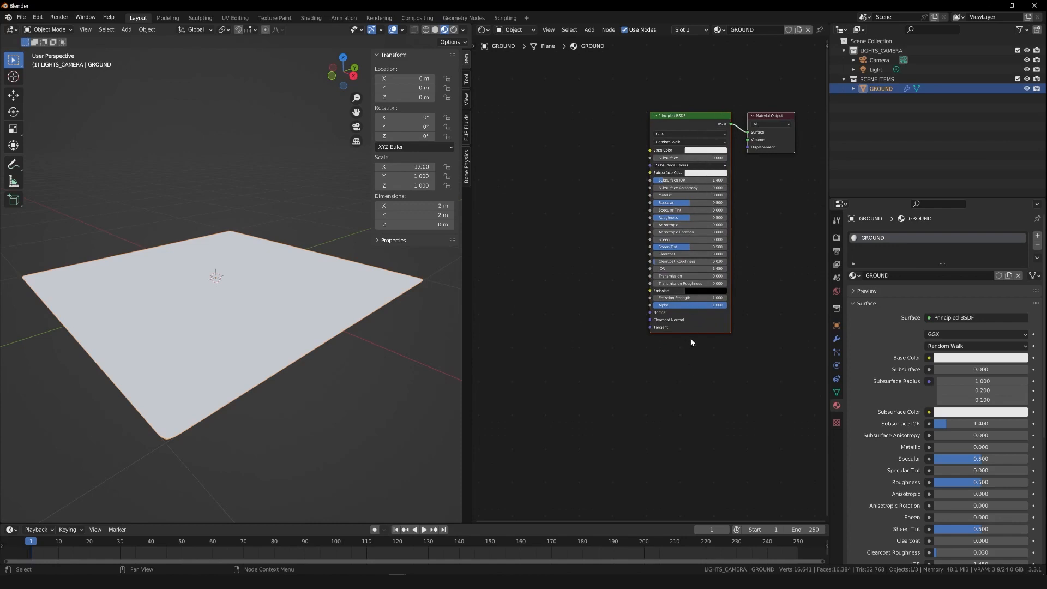
- Switch the viewport to Rendered shading and set the Principled BSDF's base color to bright green
click(454, 30)
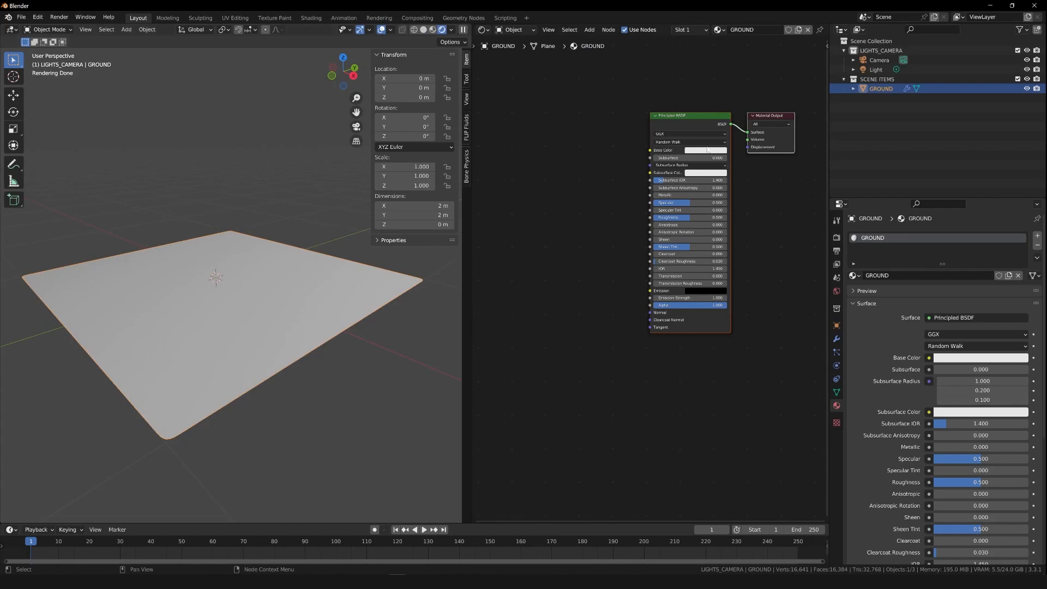
click(704, 152)
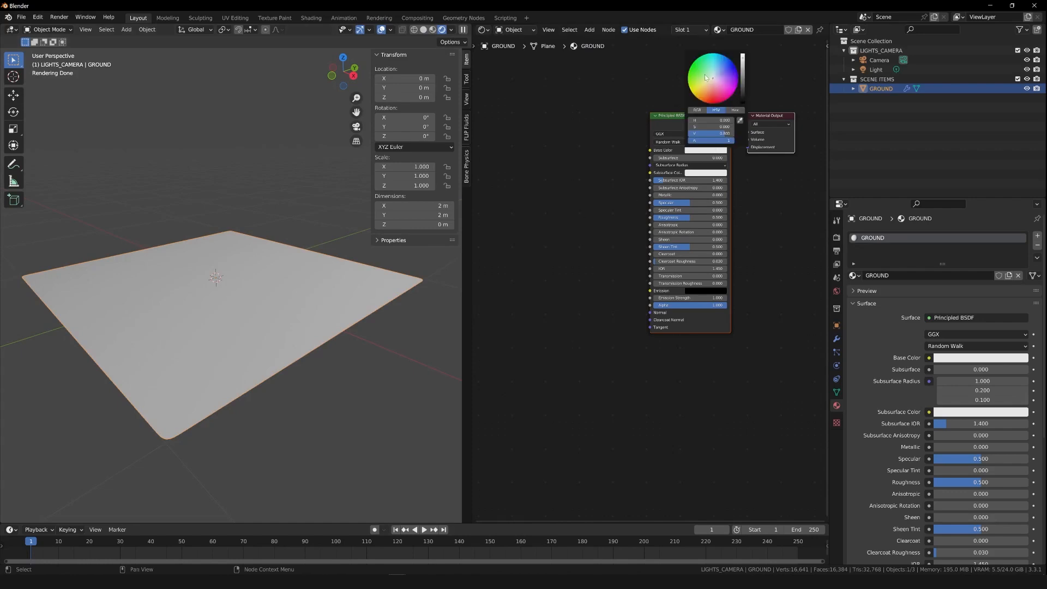
drag(703, 74, 692, 66)
click(636, 218)
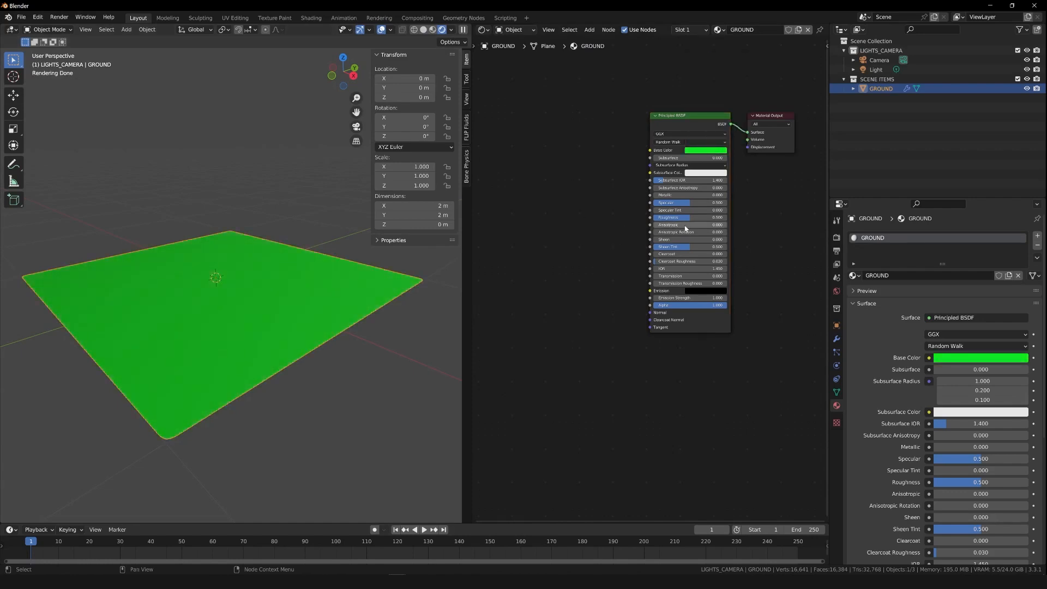
- Set the Principled BSDF's Roughness to 0 and Metallic to 0.109
mouse_move(686, 218)
mouse_down()
mouse_move(649, 223)
mouse_move(678, 216)
mouse_up()
mouse_move(351, 79)
mouse_down()
mouse_move(382, 65)
mouse_move(345, 71)
mouse_up()
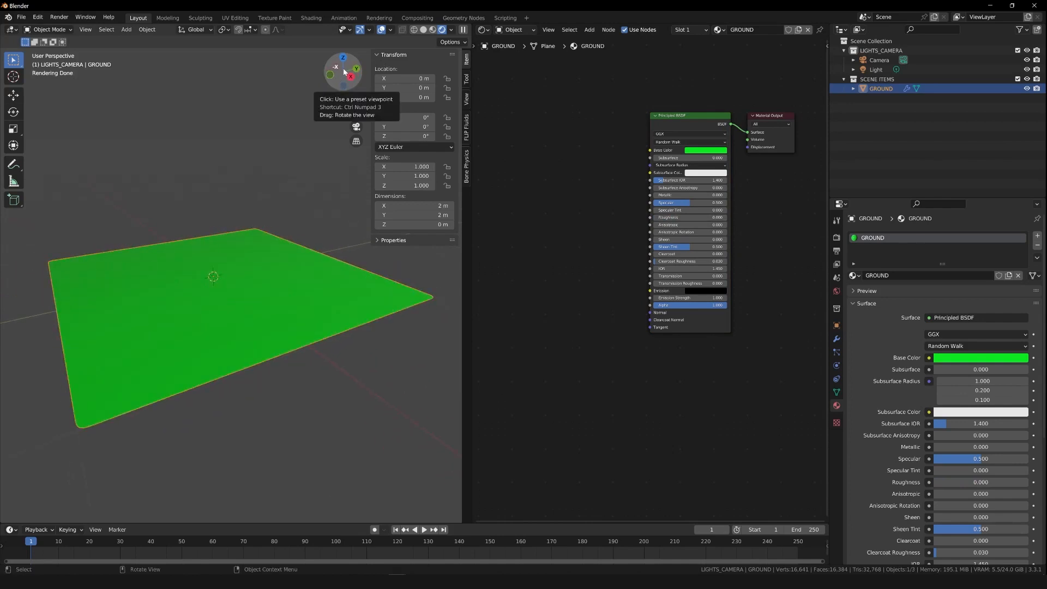
mouse_move(668, 194)
mouse_down()
mouse_move(738, 192)
mouse_move(662, 195)
mouse_up()
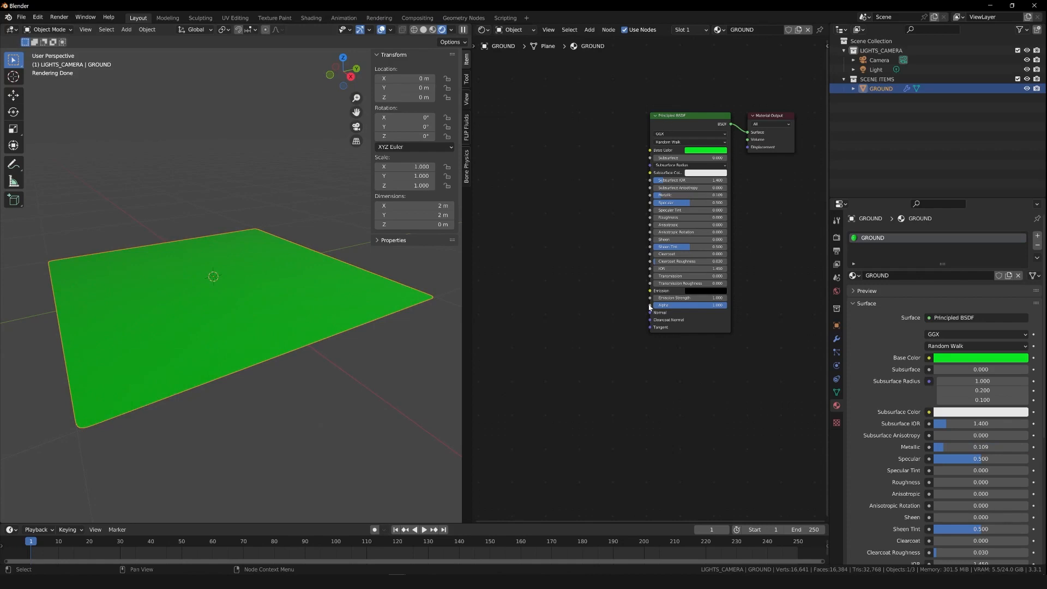
- Return the viewport to Material Preview shading and set the GROUND material's Metallic to 0
click(432, 29)
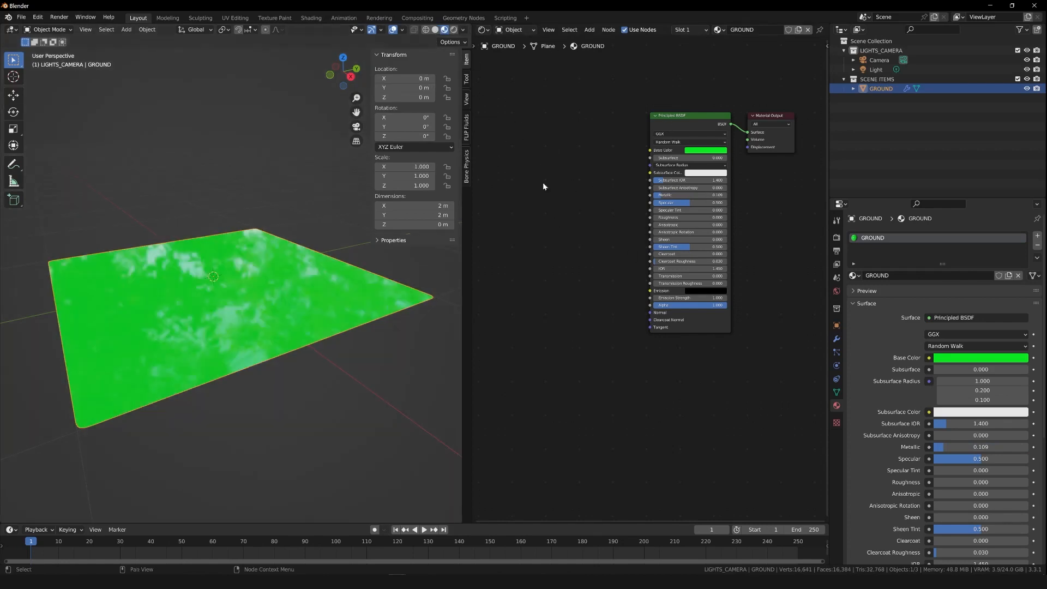
drag(351, 77, 377, 65)
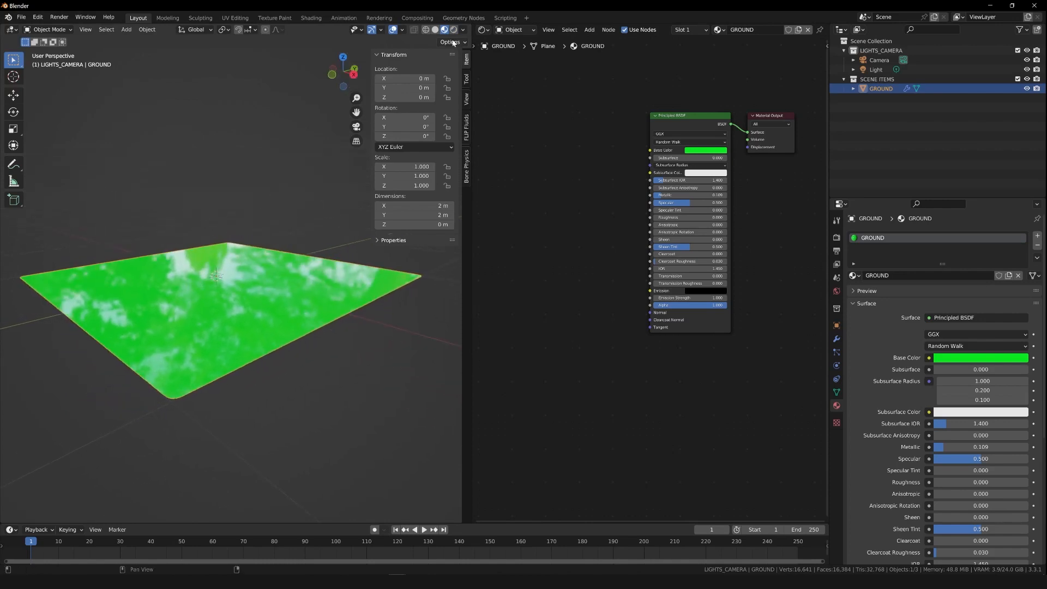
mouse_move(690, 195)
mouse_down()
mouse_move(712, 195)
mouse_move(661, 200)
mouse_move(711, 225)
mouse_move(640, 232)
mouse_up()
- Launch Node Wrangler's Principled Texture Setup on the Principled BSDF and open tutorial_videos\TEXTURES\rocks_ground_02_4k\textures
mouse_move(682, 122)
mouse_down()
mouse_move(656, 155)
mouse_move(676, 116)
mouse_up()
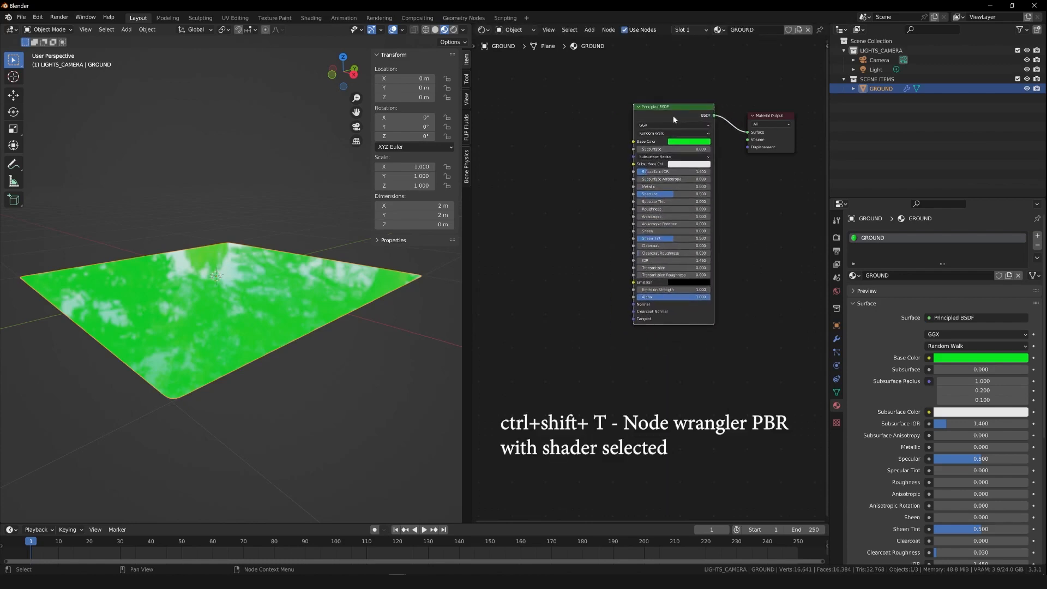
key(ctrl+shift+t)
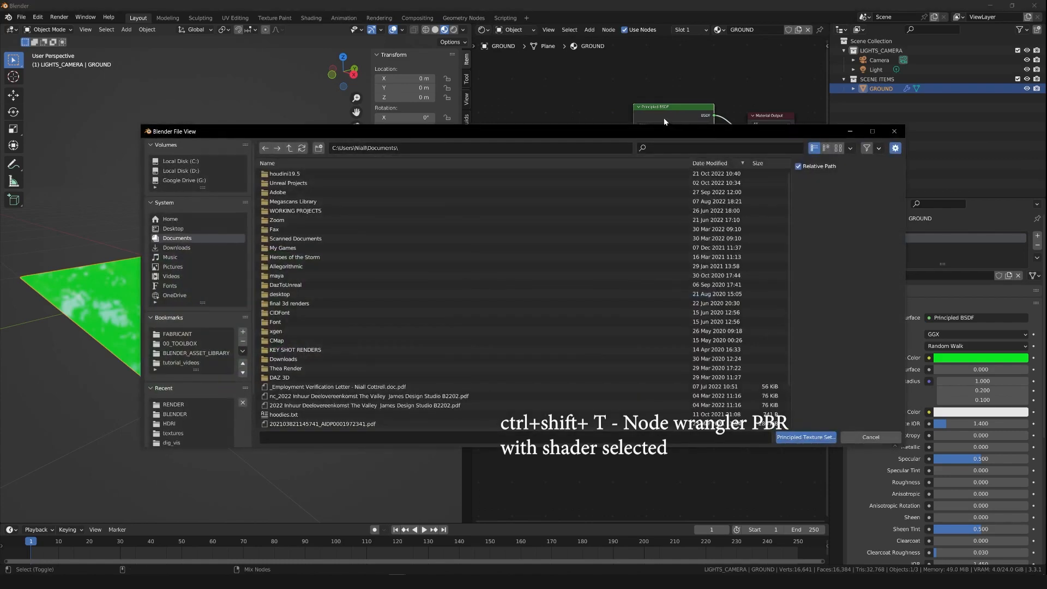
click(186, 364)
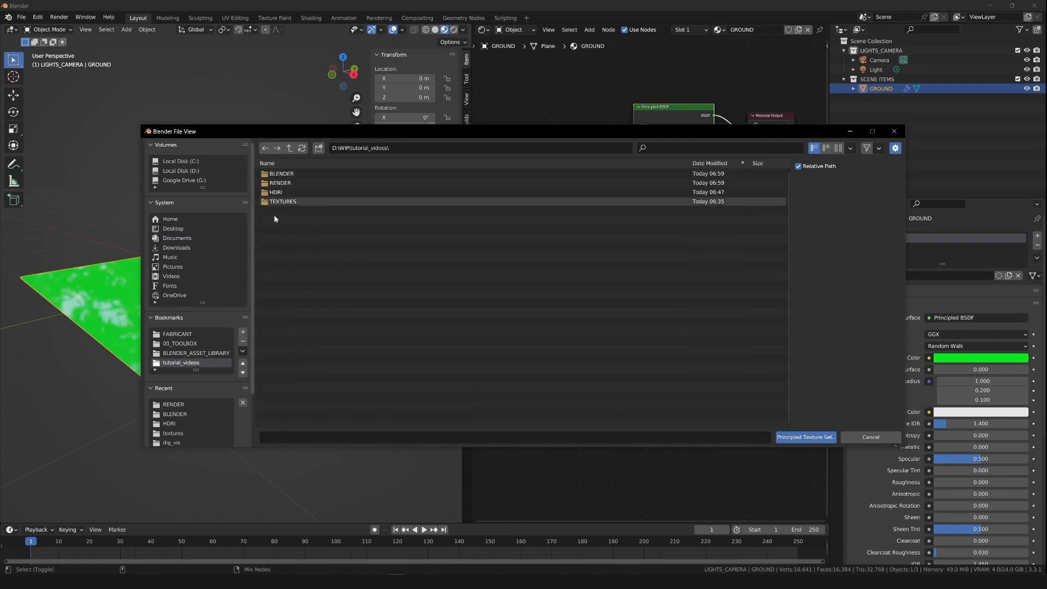
double_click(286, 201)
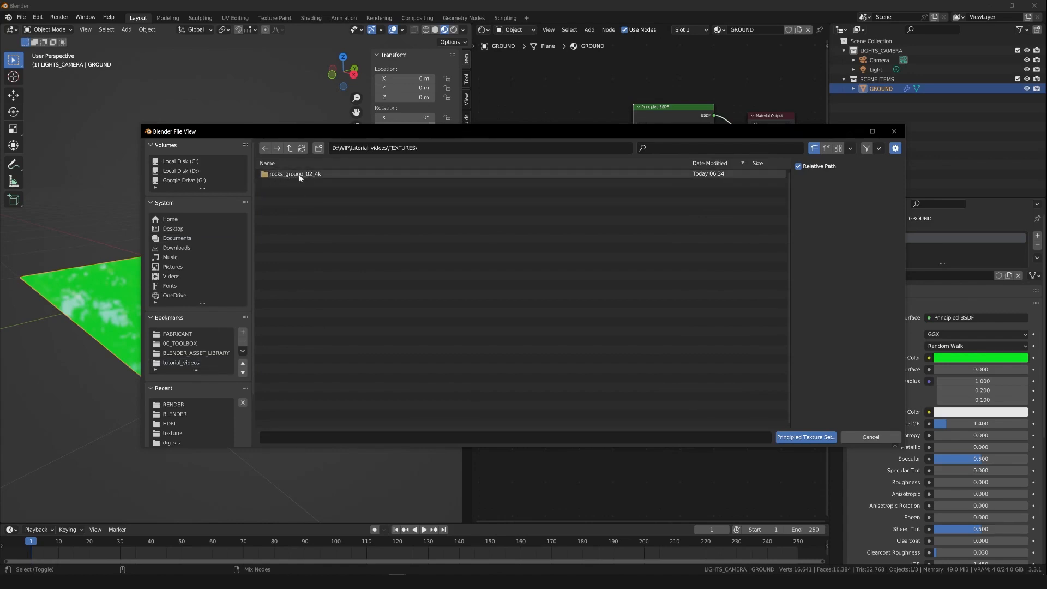
double_click(282, 175)
double_click(283, 175)
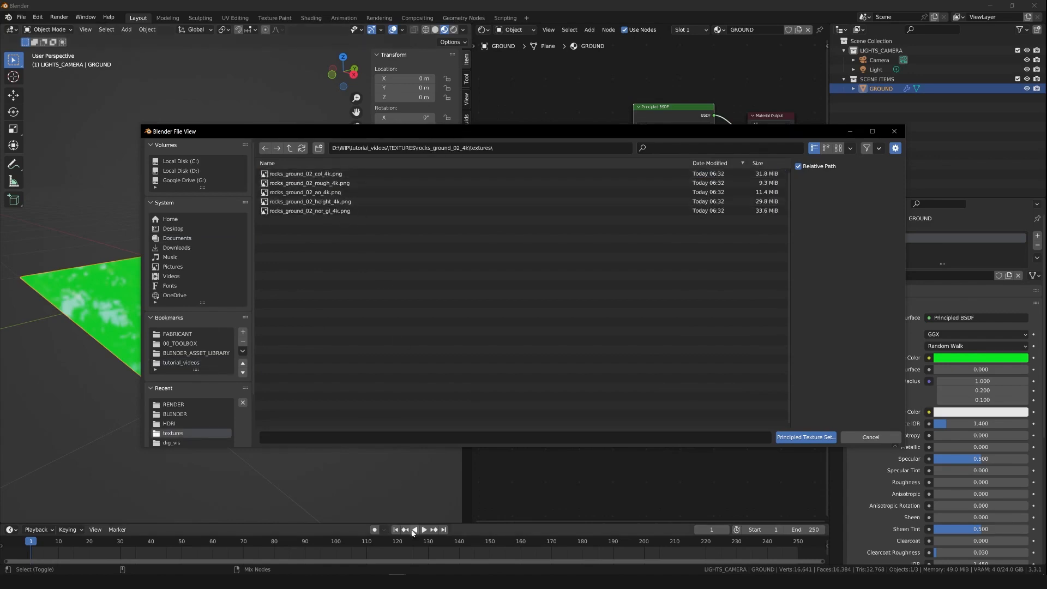
- Display the folder's files as thumbnails and load all five rocks_ground_02 4k maps into the GROUND material
click(432, 583)
click(381, 542)
click(839, 152)
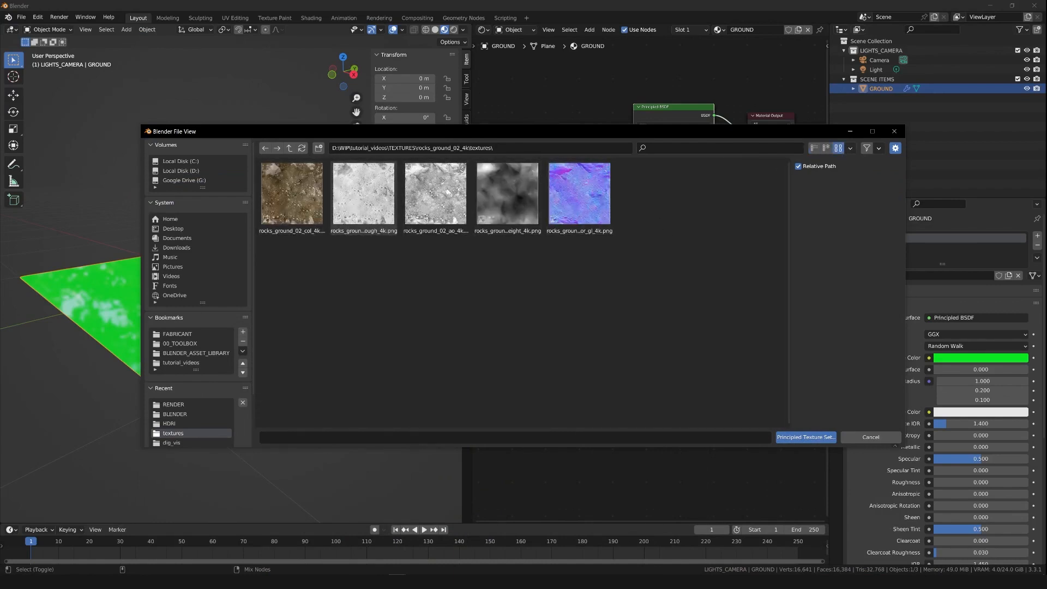
click(814, 148)
click(839, 148)
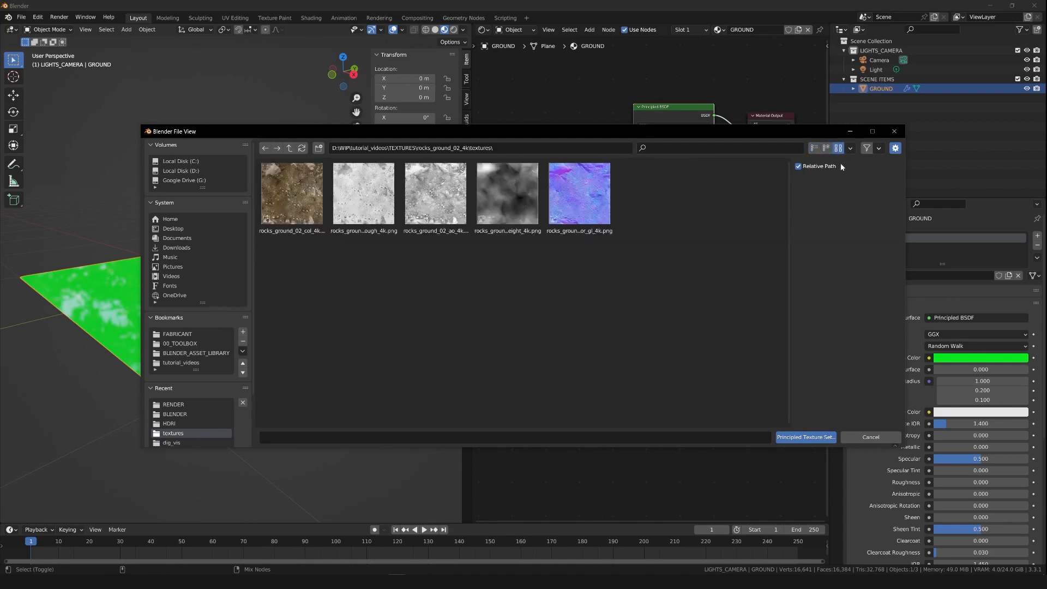
click(292, 194)
key(a)
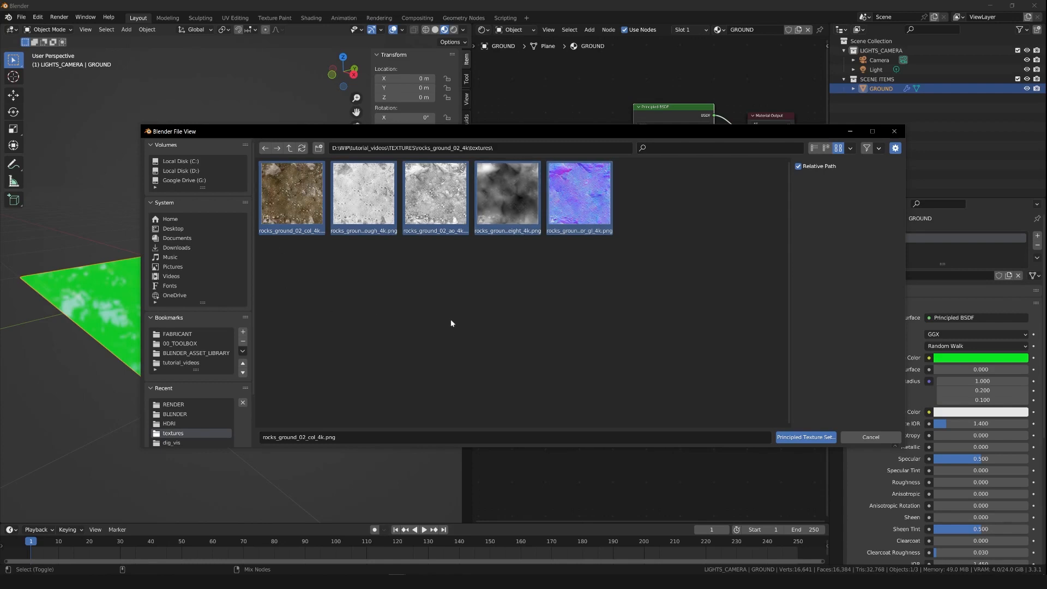
click(806, 438)
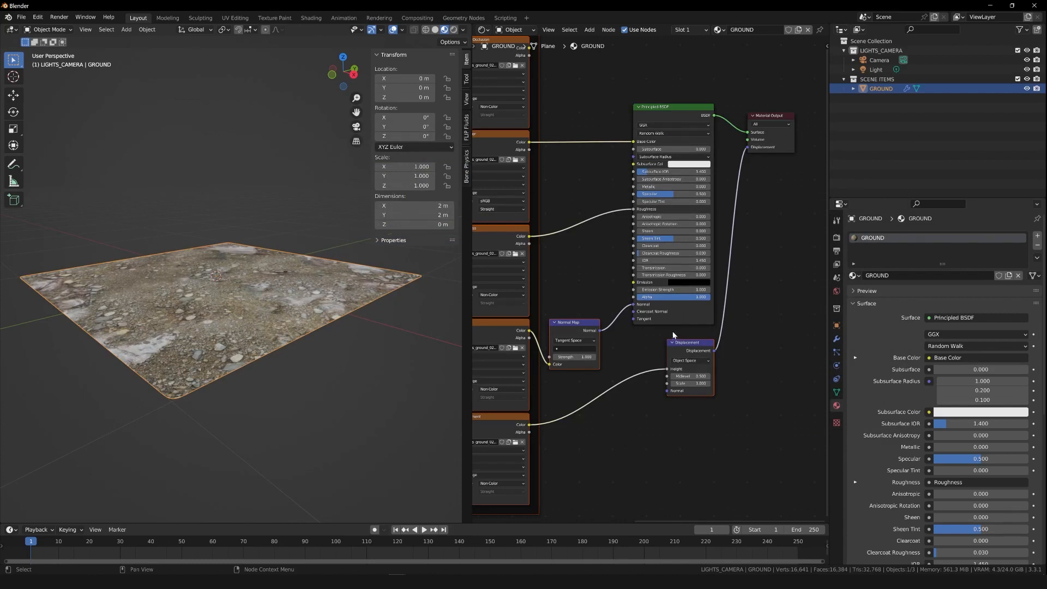
- Widen the Shader Editor and examine the newly added Mapping and Textures node frames
drag(352, 79, 355, 131)
middle_drag(596, 284, 681, 250)
scroll(671, 362, down, 3)
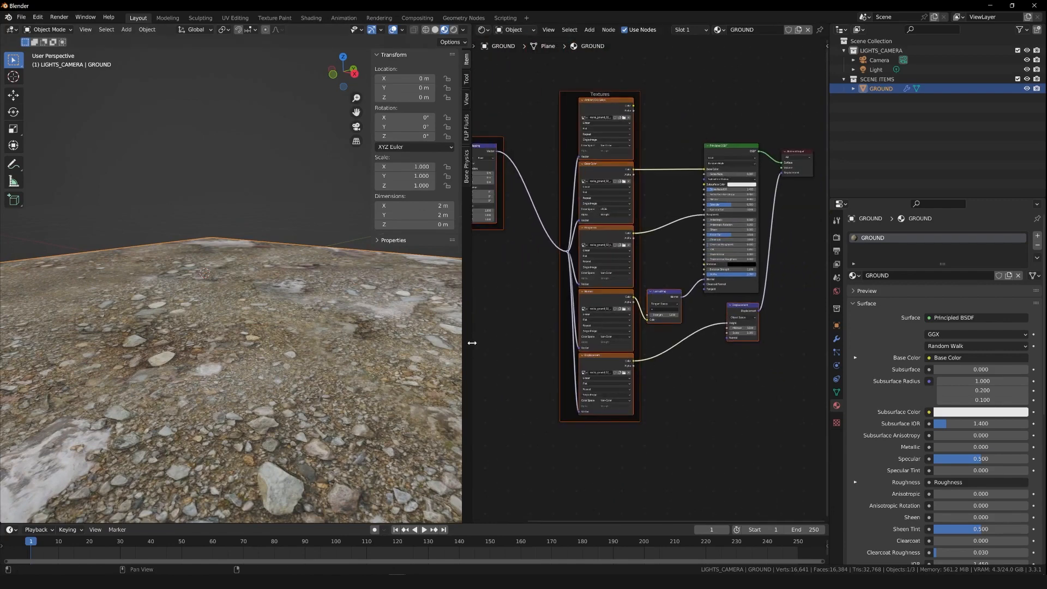
drag(472, 342, 263, 362)
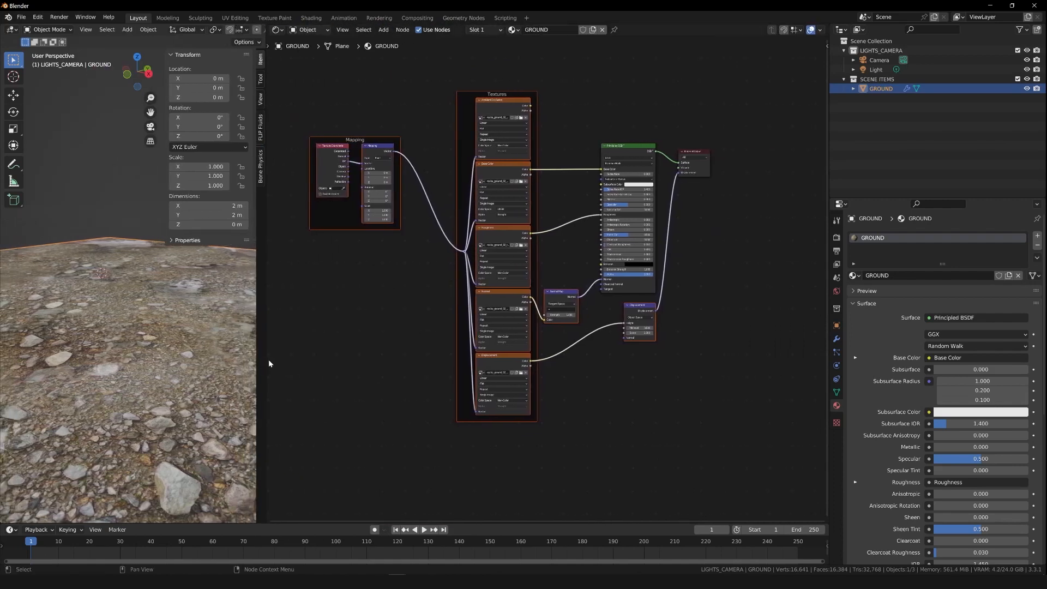
drag(297, 108, 427, 268)
click(330, 222)
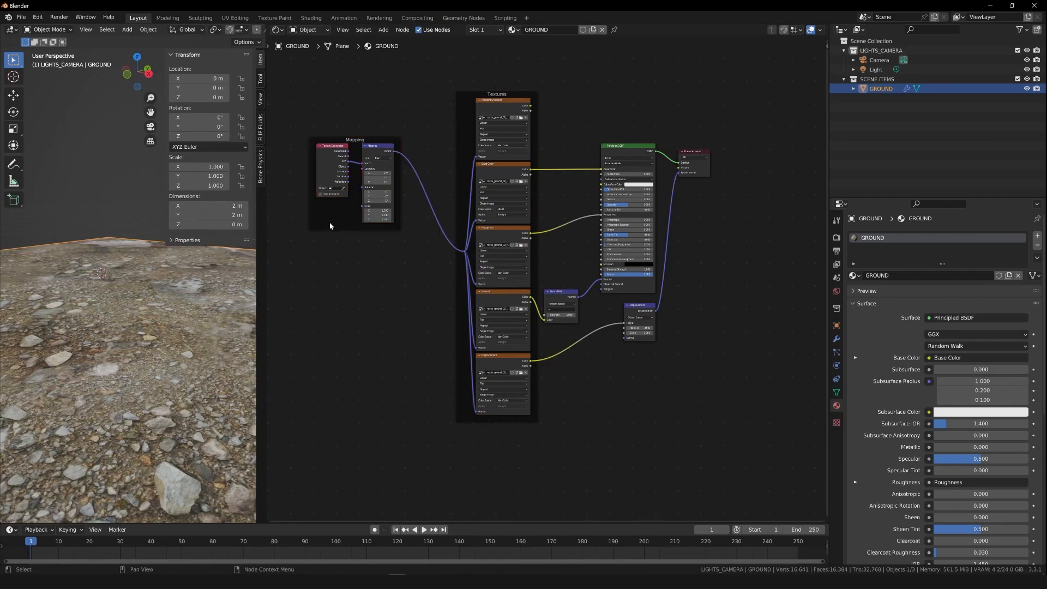
- Set the Mapping node's X and Y Scale to 2 to tile the ground textures
drag(146, 102, 146, 87)
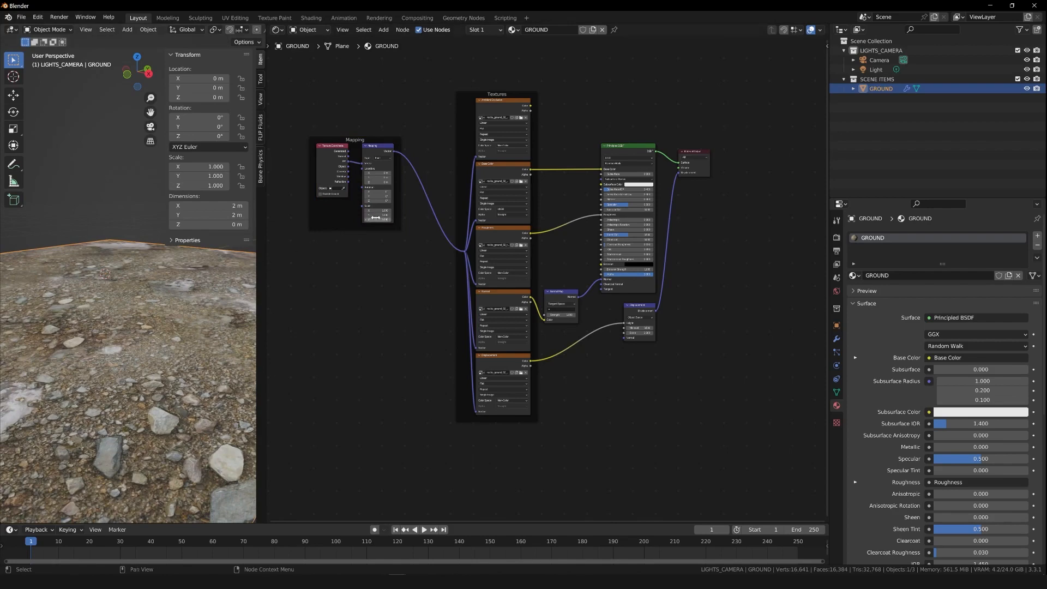
drag(149, 99, 101, 202)
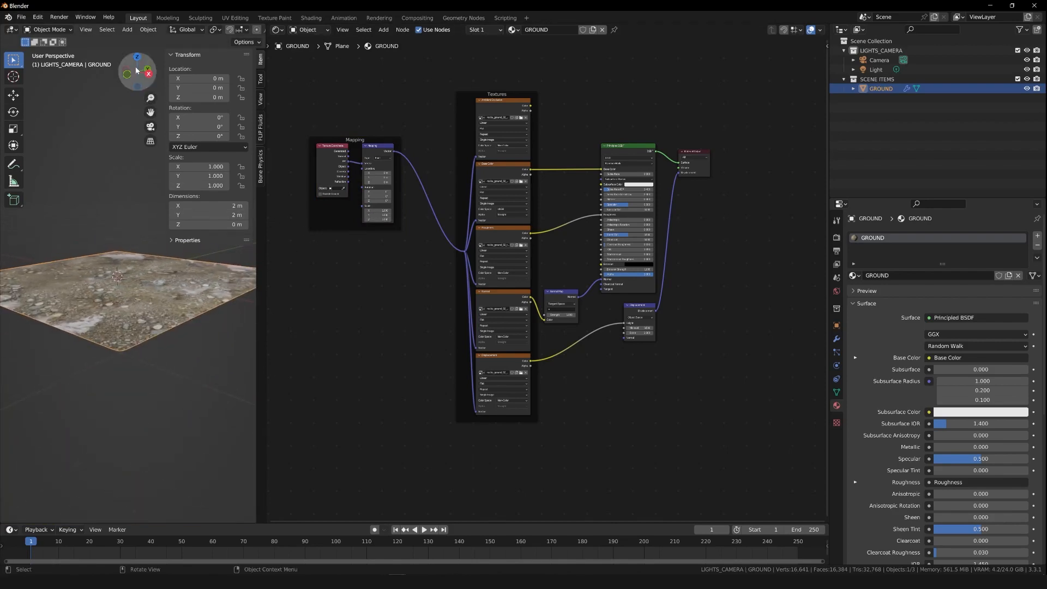
drag(136, 69, 137, 141)
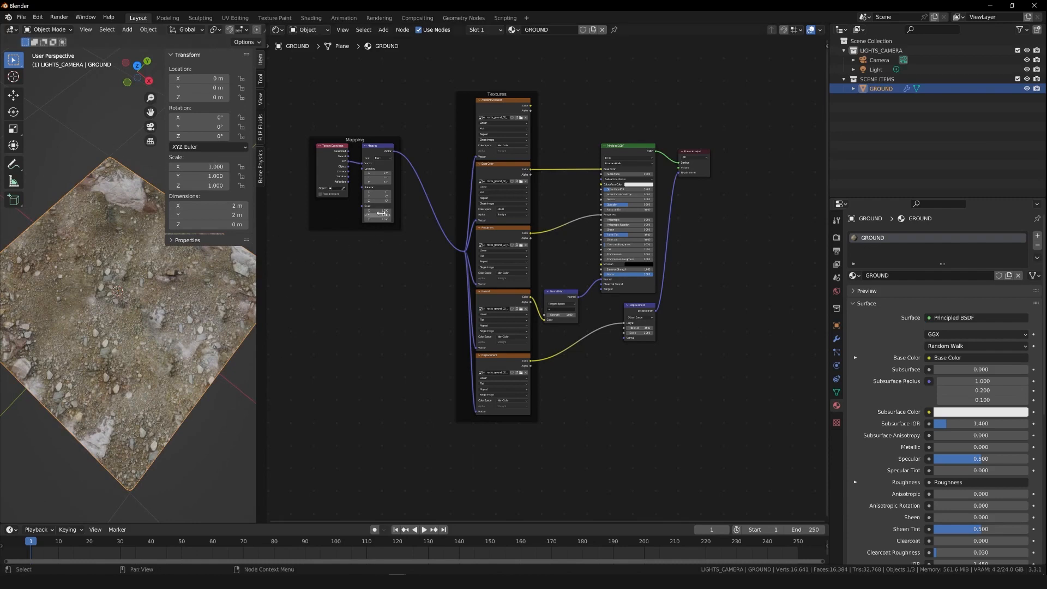
scroll(380, 218, up, 1)
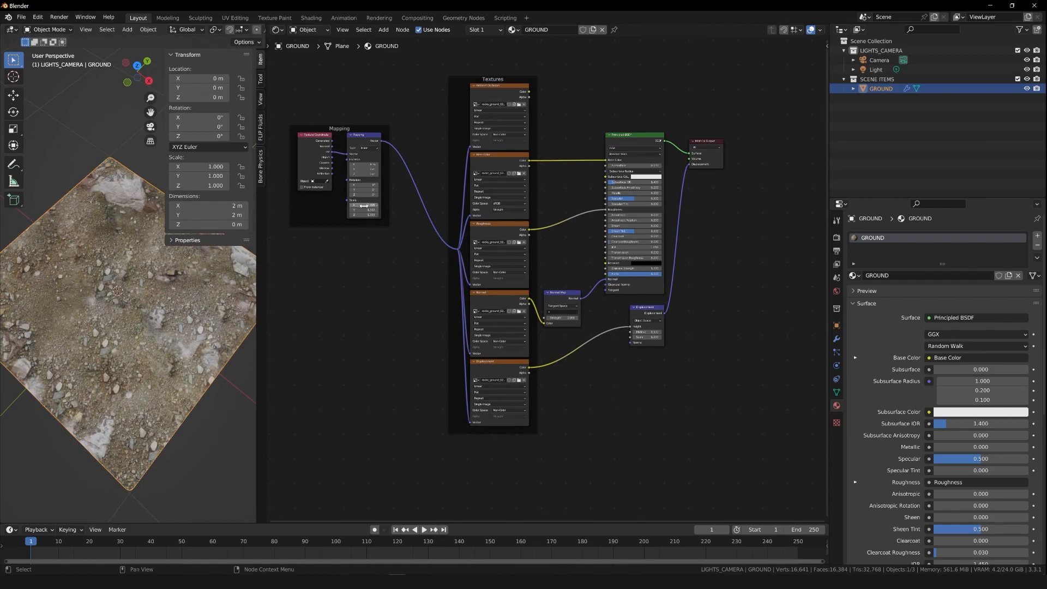
click(364, 204)
key(Tab)
text(2)
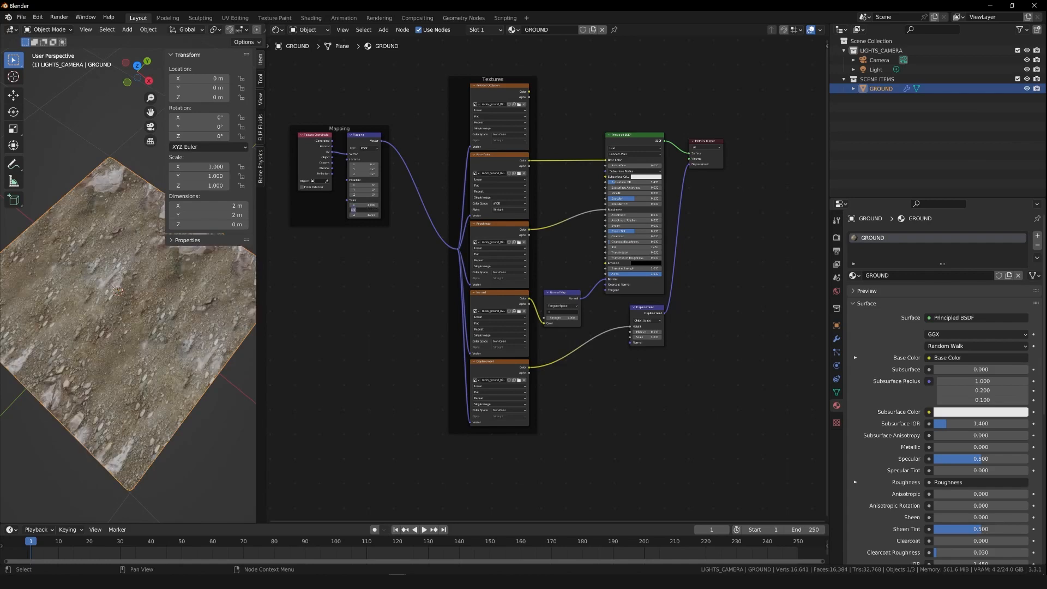
key(Return)
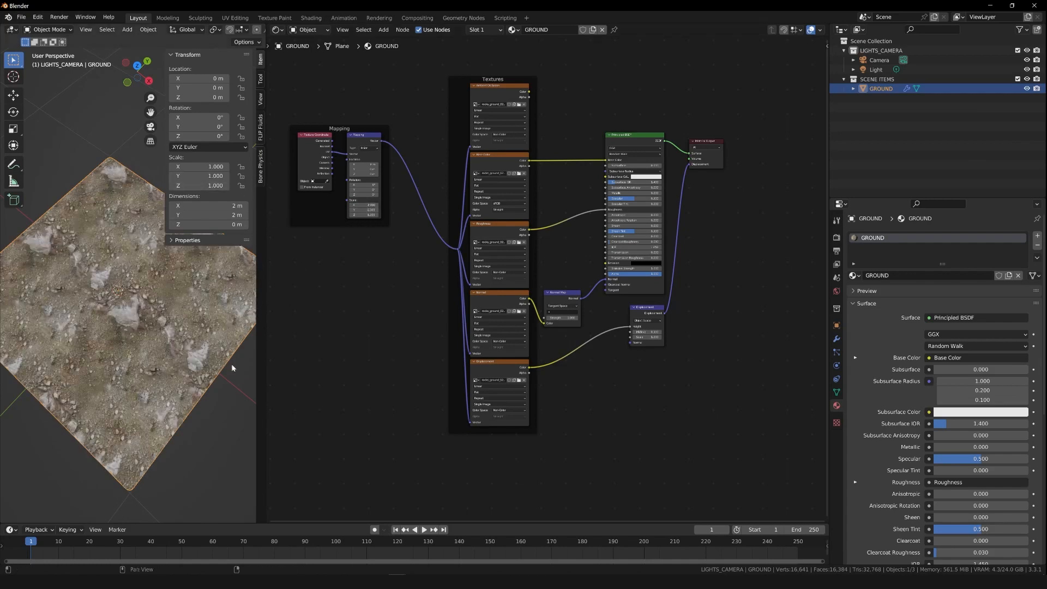
- Return the Mapping node's X and Y Scale to 1
drag(137, 70, 132, 13)
drag(151, 96, 263, 37)
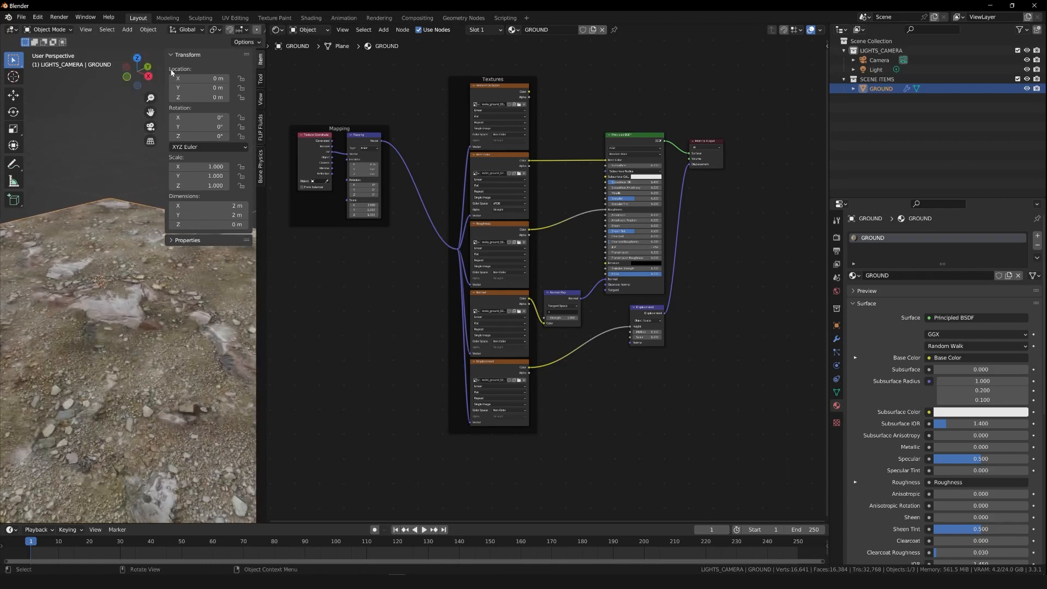
drag(143, 64, 161, 55)
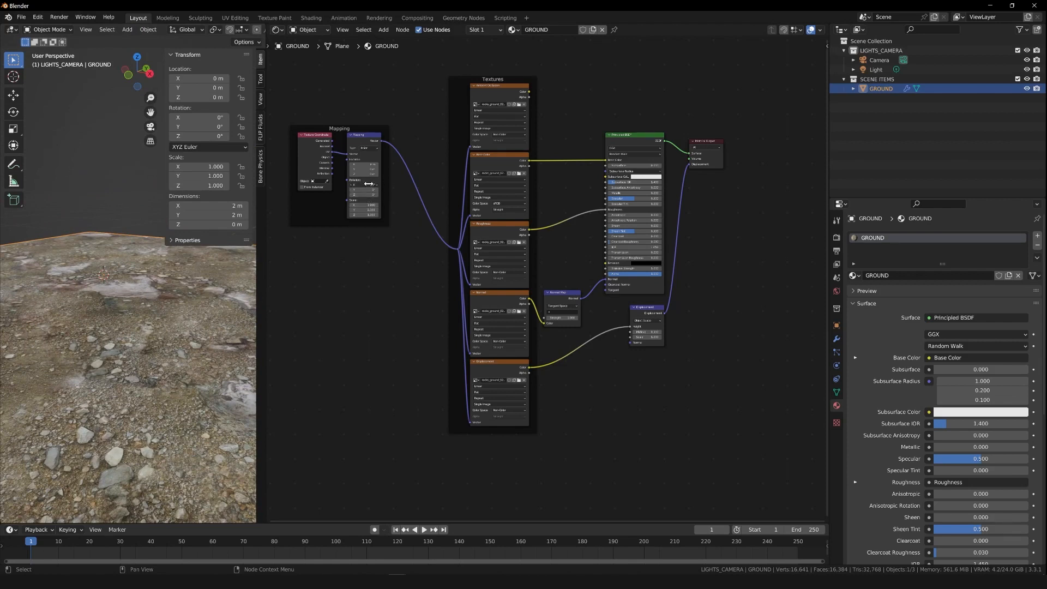
drag(368, 184, 374, 250)
key(Return)
double_click(364, 205)
text(1)
key(Return)
double_click(364, 210)
text(1)
key(Return)
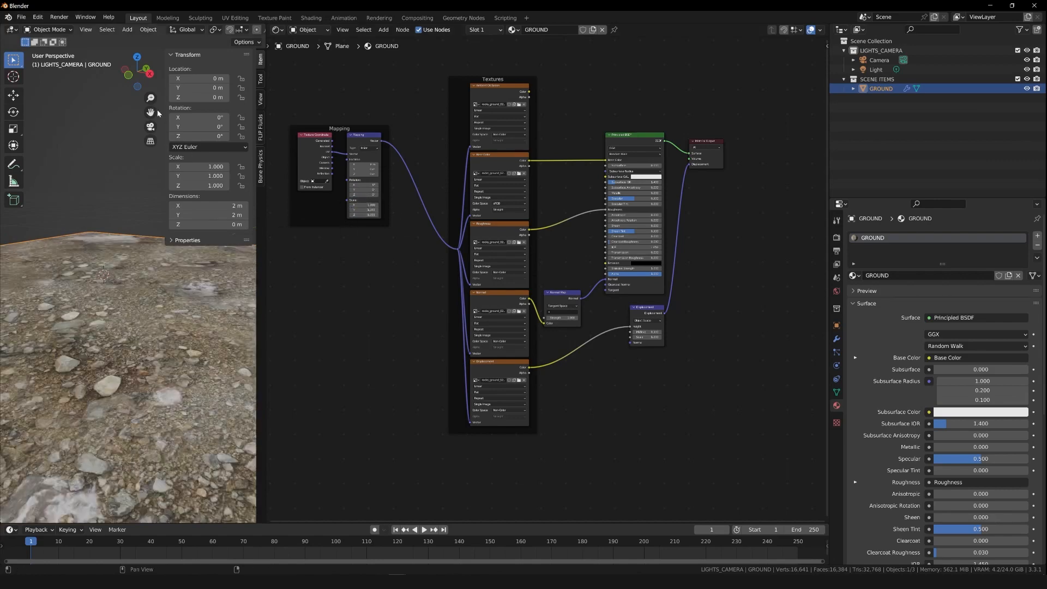
- Examine the Base Color, Roughness, Normal and Displacement image texture nodes in the Textures frame
scroll(135, 125, down, 3)
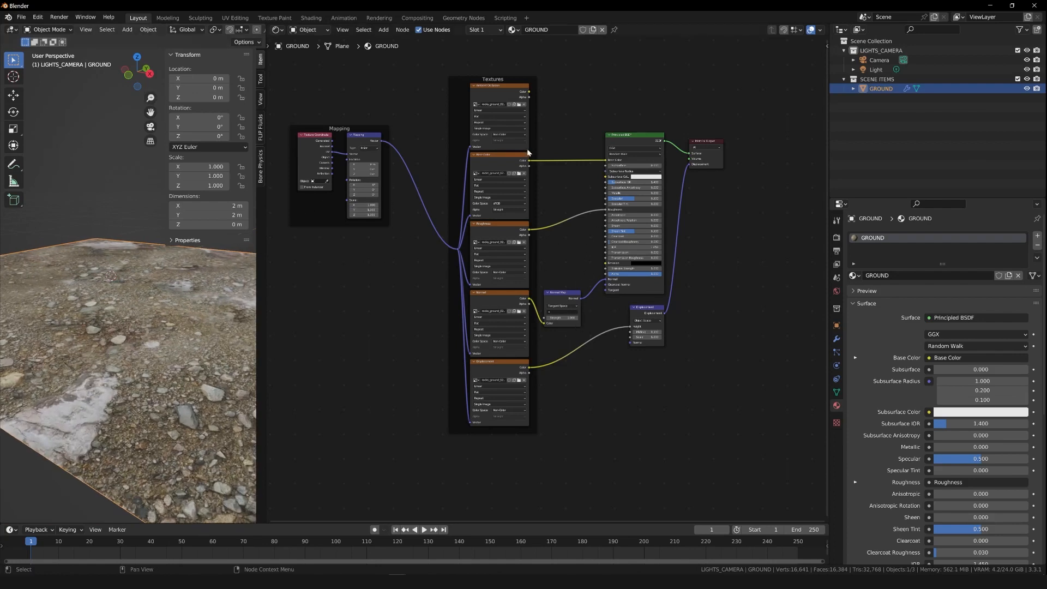
click(490, 164)
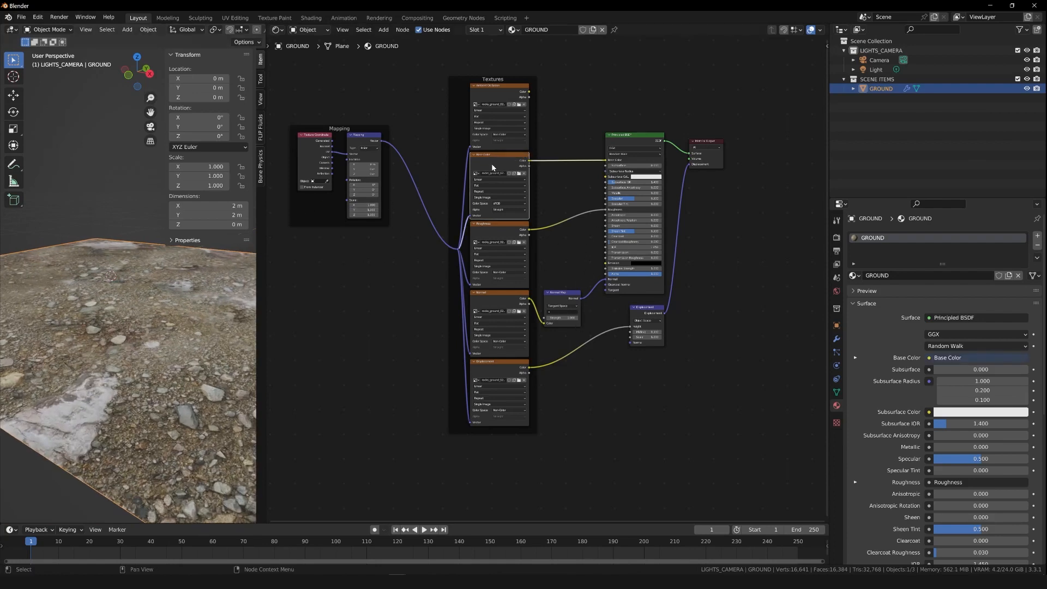
click(506, 227)
click(499, 299)
click(511, 370)
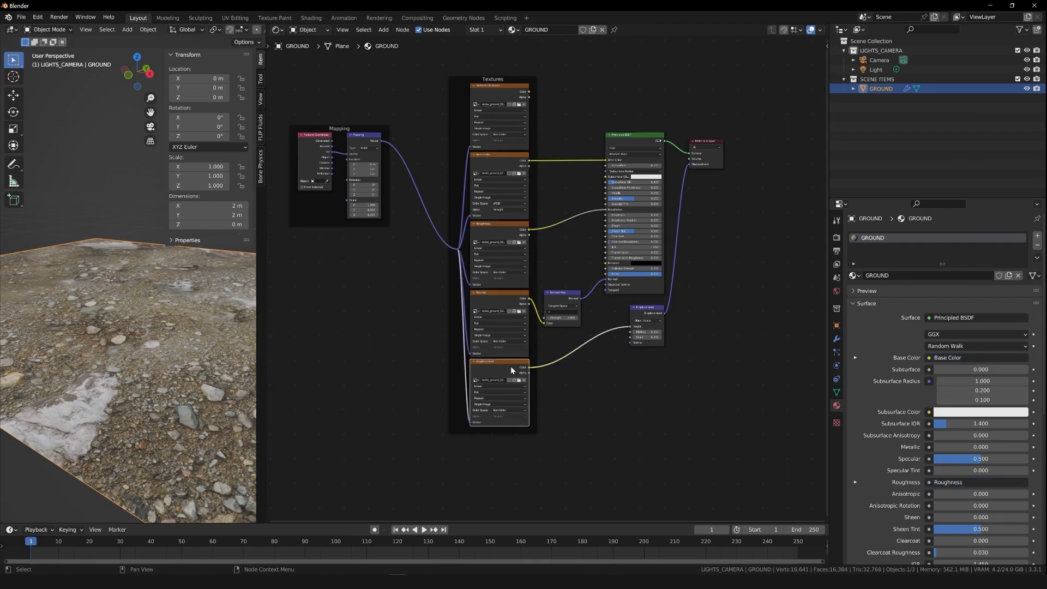
click(505, 302)
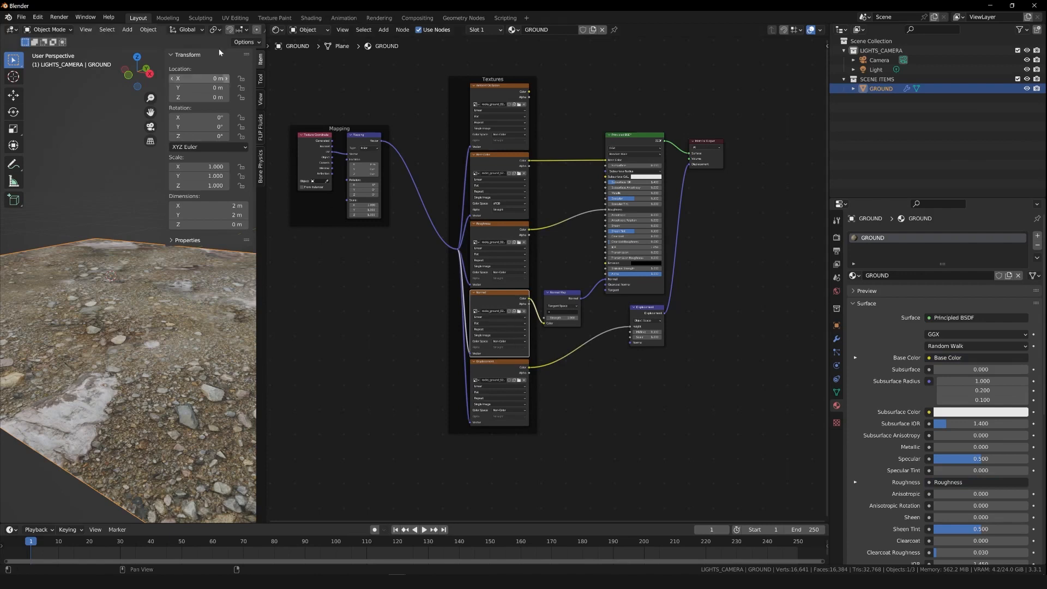
- Switch the viewport to Rendered shading and view the textured ground plane
scroll(215, 33, down, 10)
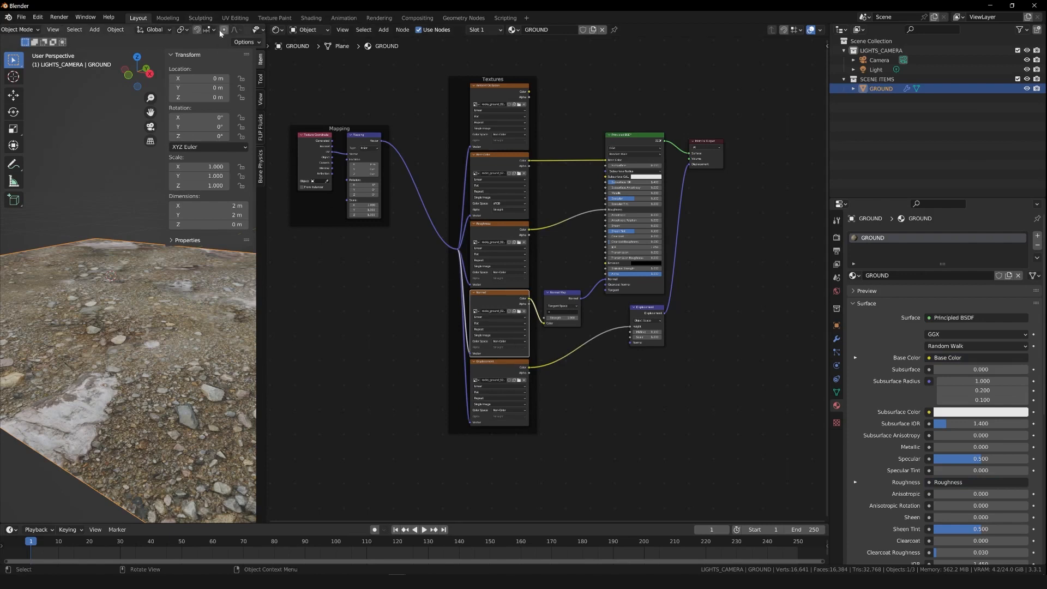
scroll(222, 34, down, 2)
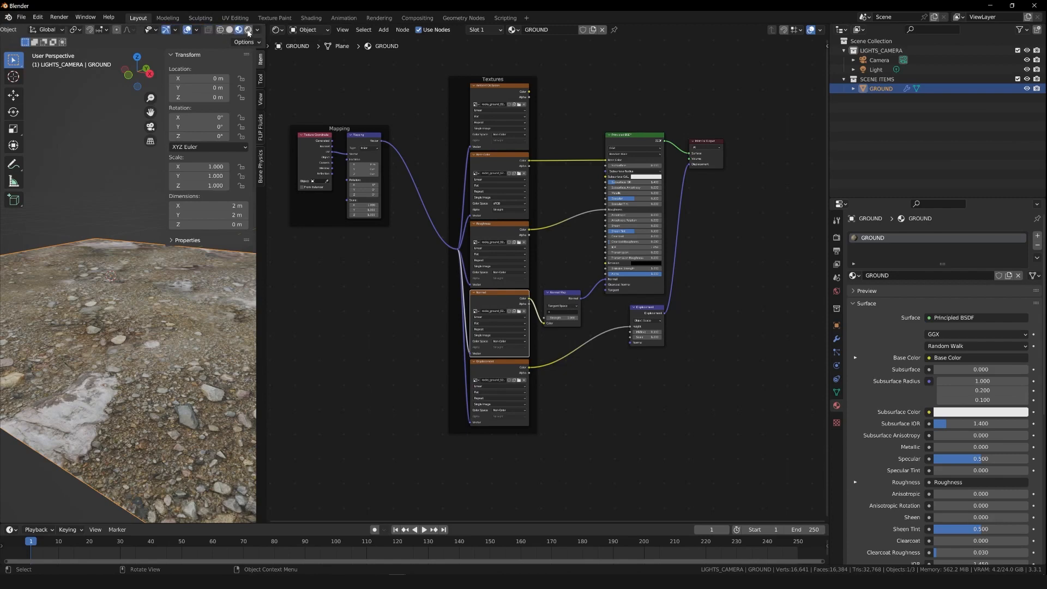
click(249, 29)
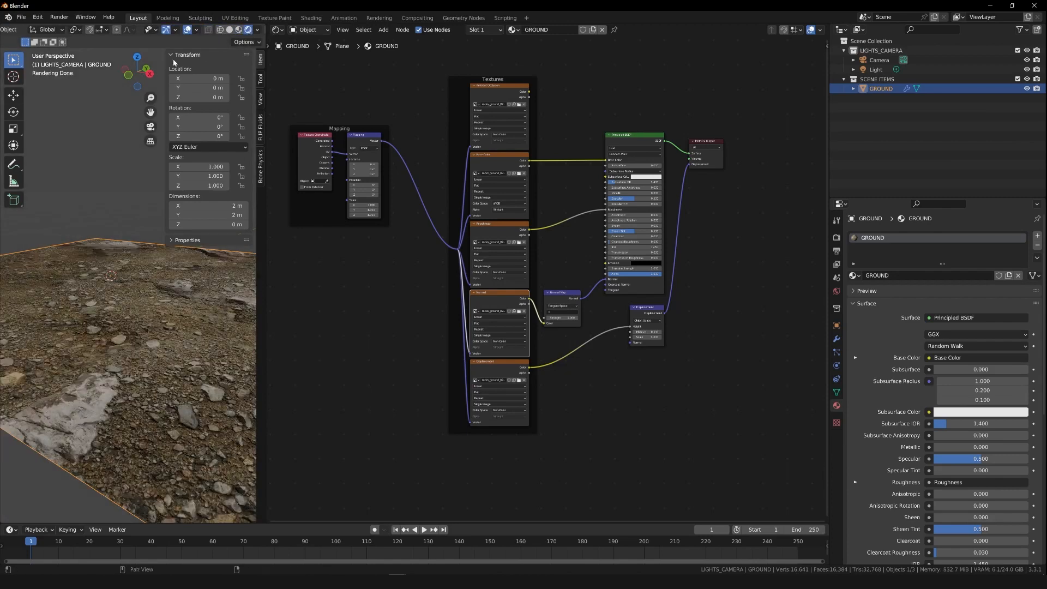
drag(138, 75, 132, 76)
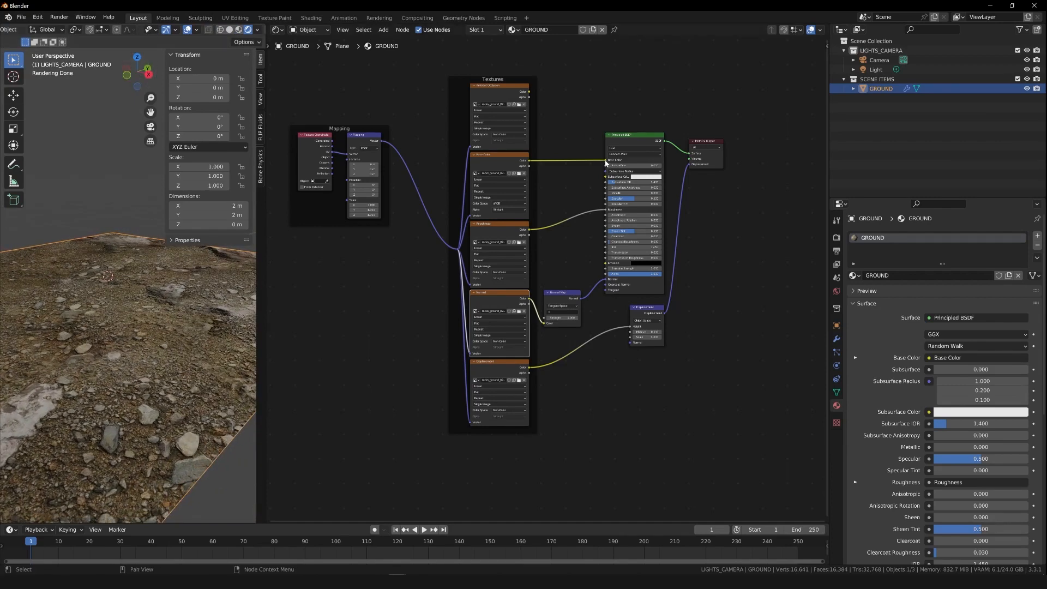
- Disconnect the color texture from the Principled BSDF's Base Color, set that color to near-white, and inspect the surface relief
drag(606, 161, 592, 155)
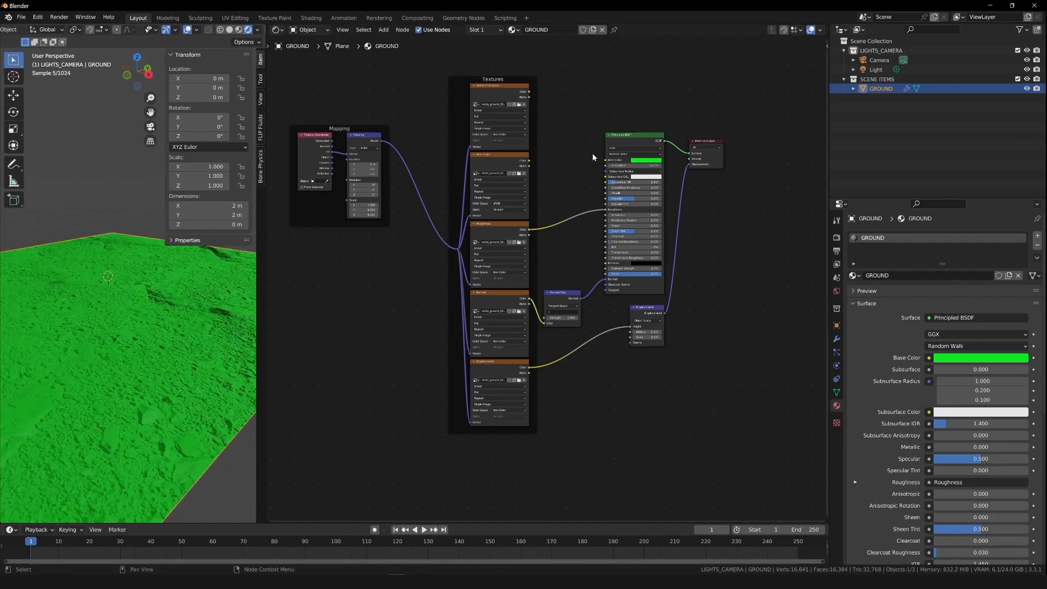
click(646, 160)
click(653, 111)
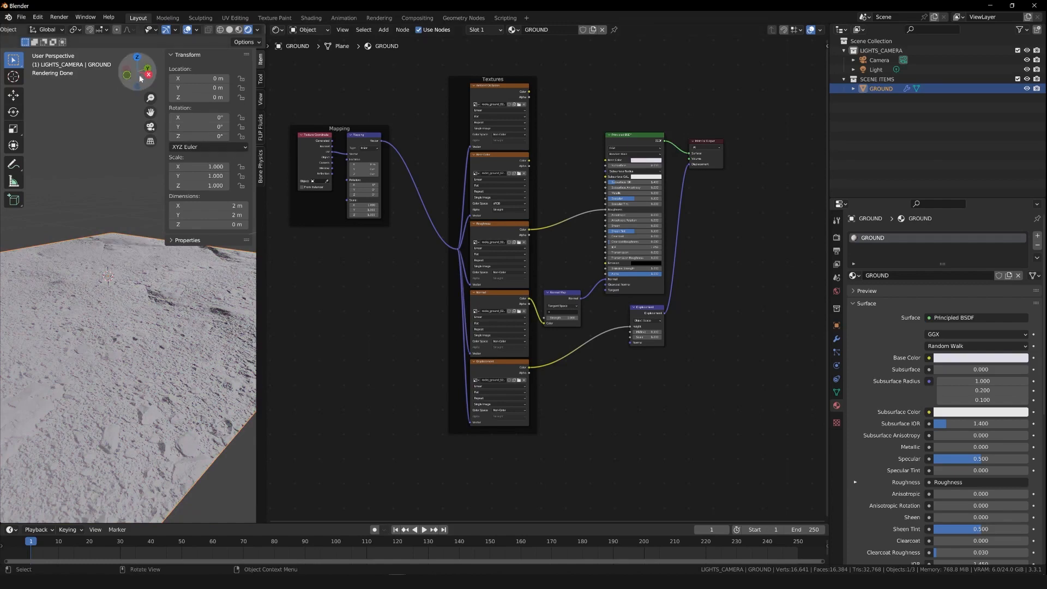
drag(144, 76, 147, 46)
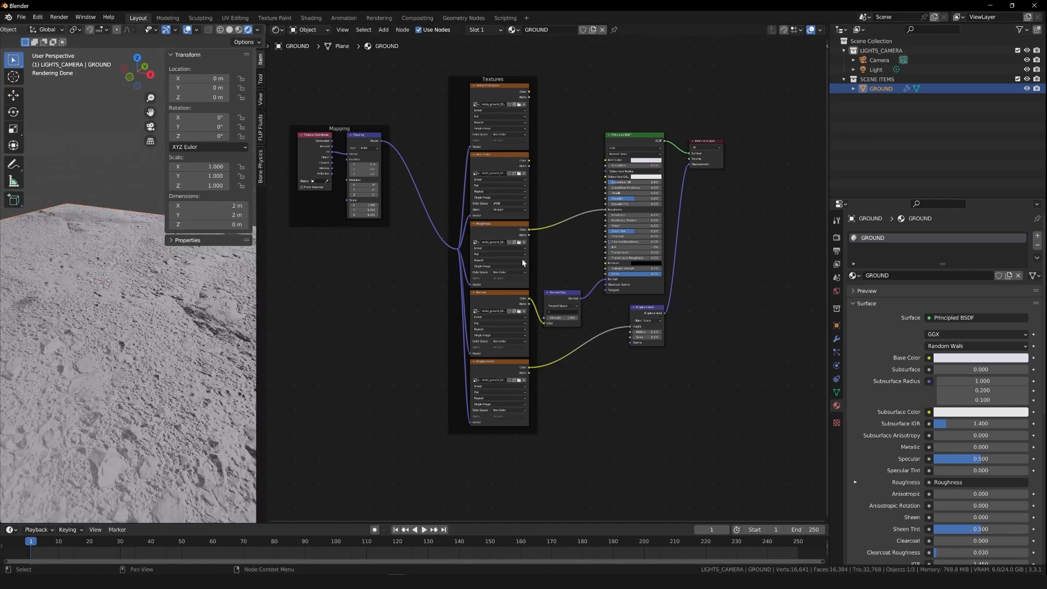
drag(145, 67, 159, 78)
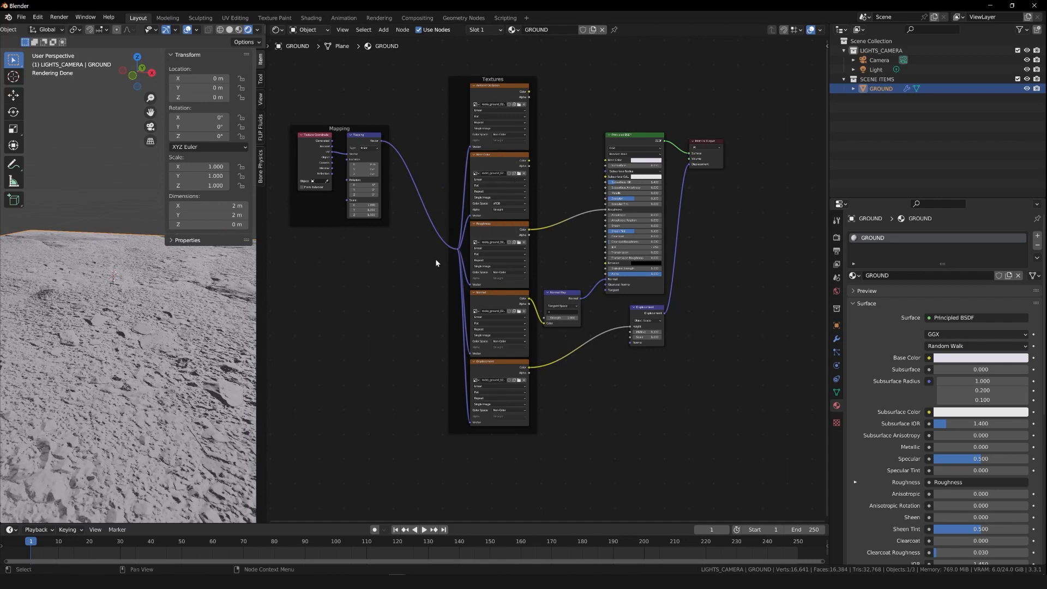
- Reconnect the Base Color texture's Color output to the Principled BSDF's Base Color input
drag(439, 212, 573, 460)
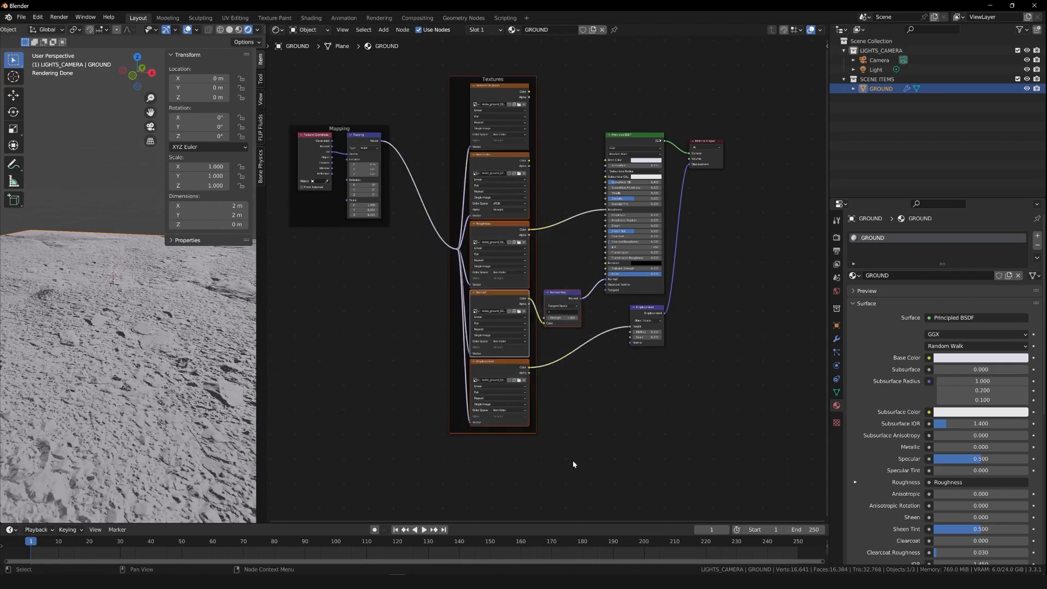
click(565, 243)
drag(532, 161, 614, 155)
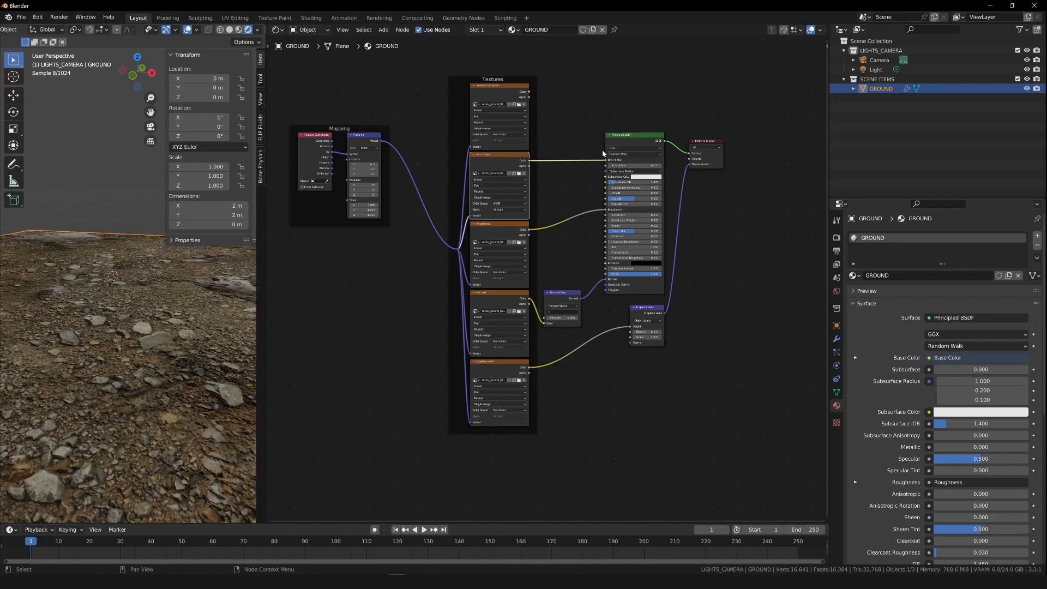
drag(529, 93, 562, 103)
key(Down)
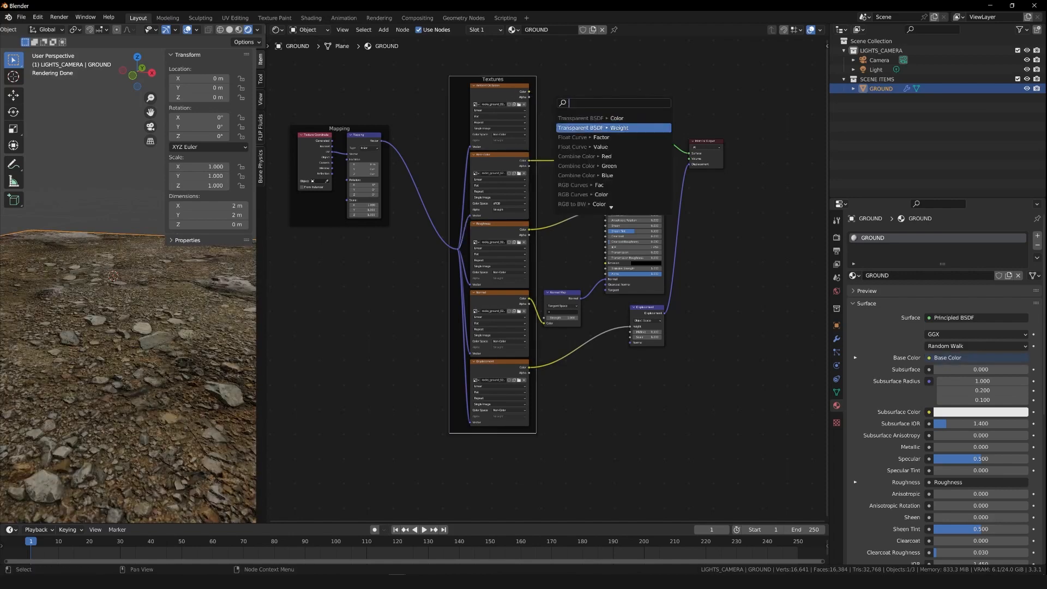
key(Escape)
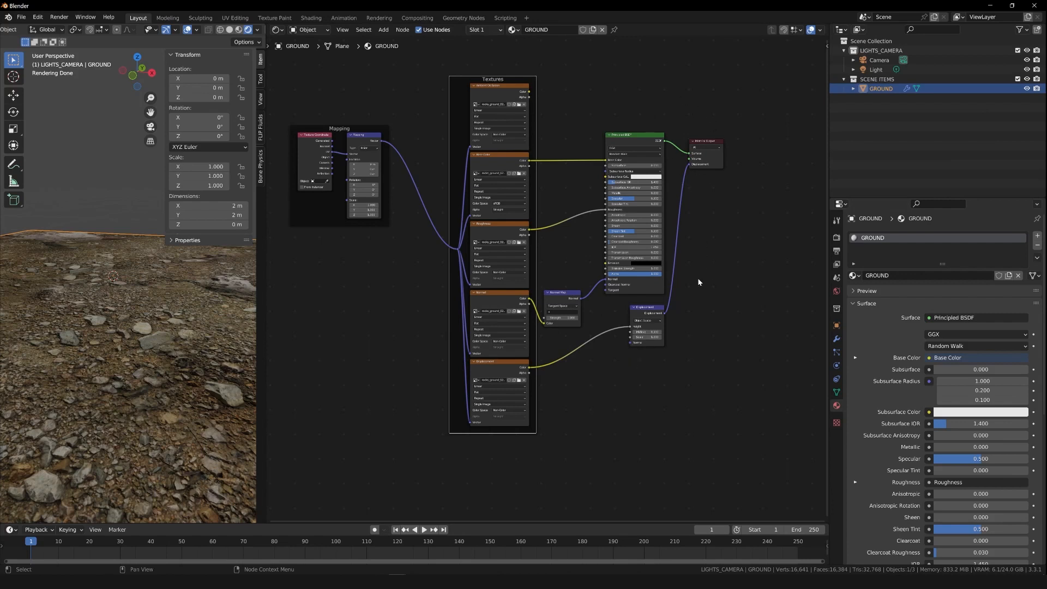
drag(495, 87, 600, 123)
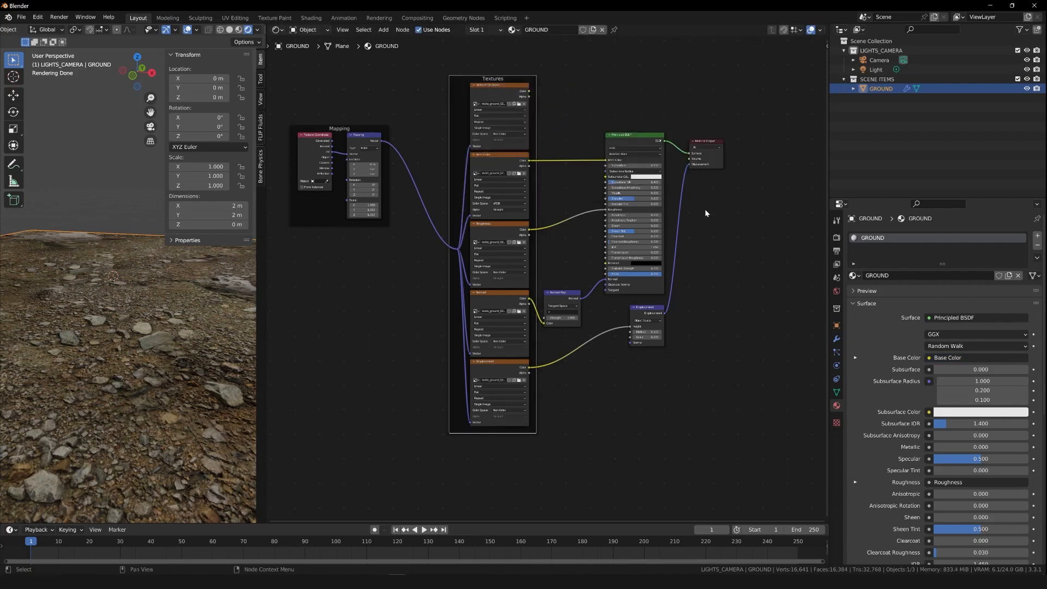
- Add a MixRGB node and place it beside the Ambient Occlusion texture node
key(shift+a)
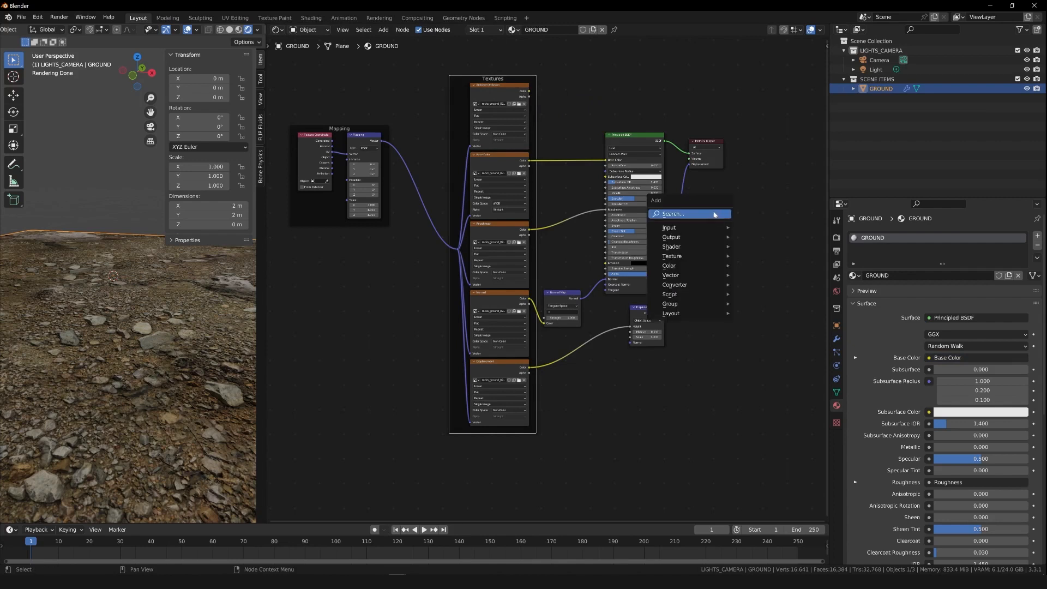
click(703, 215)
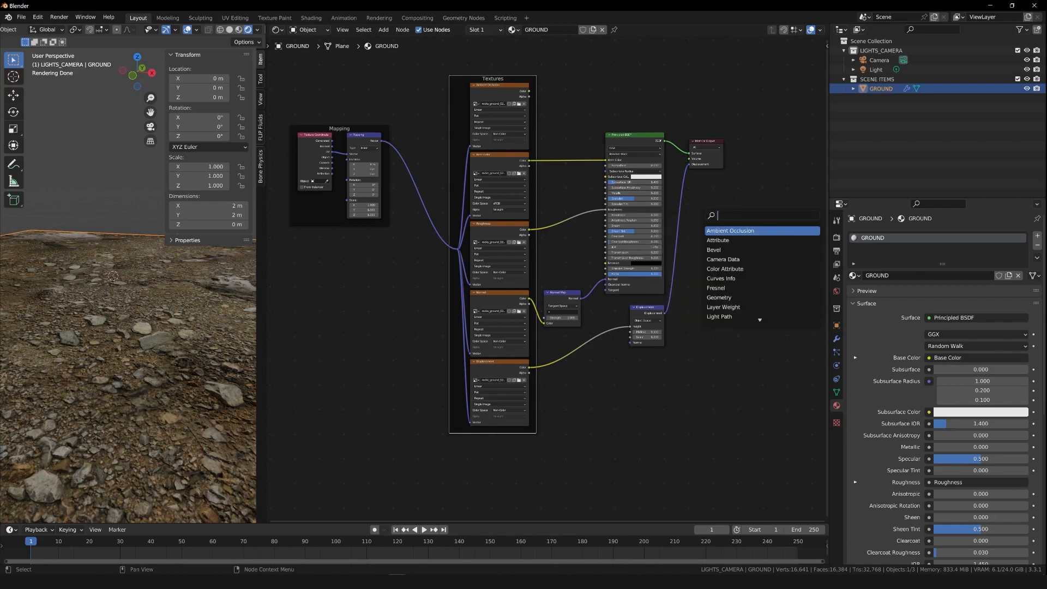
text(Mi)
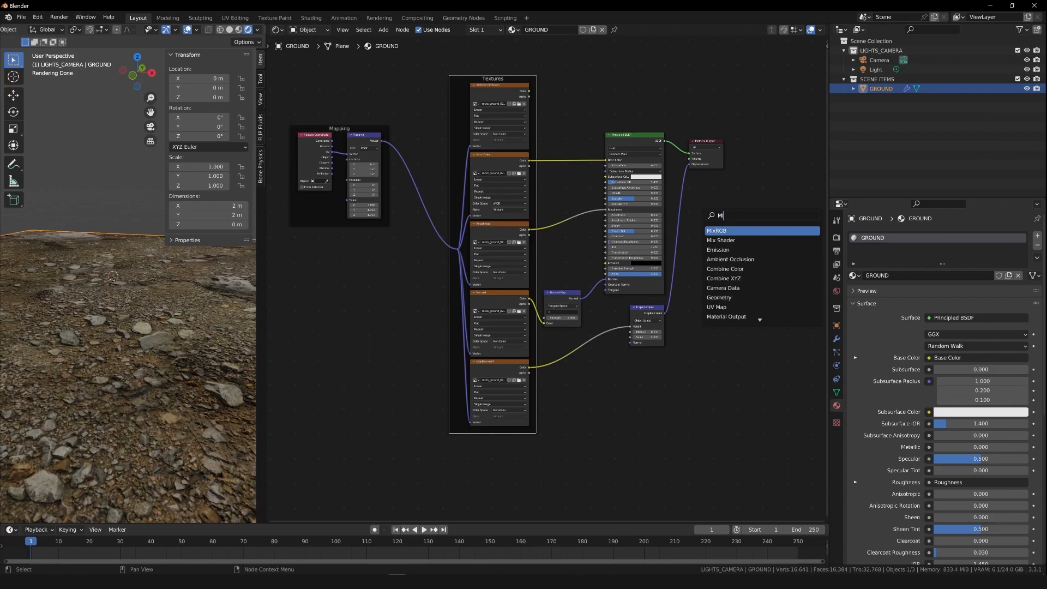
text(X)
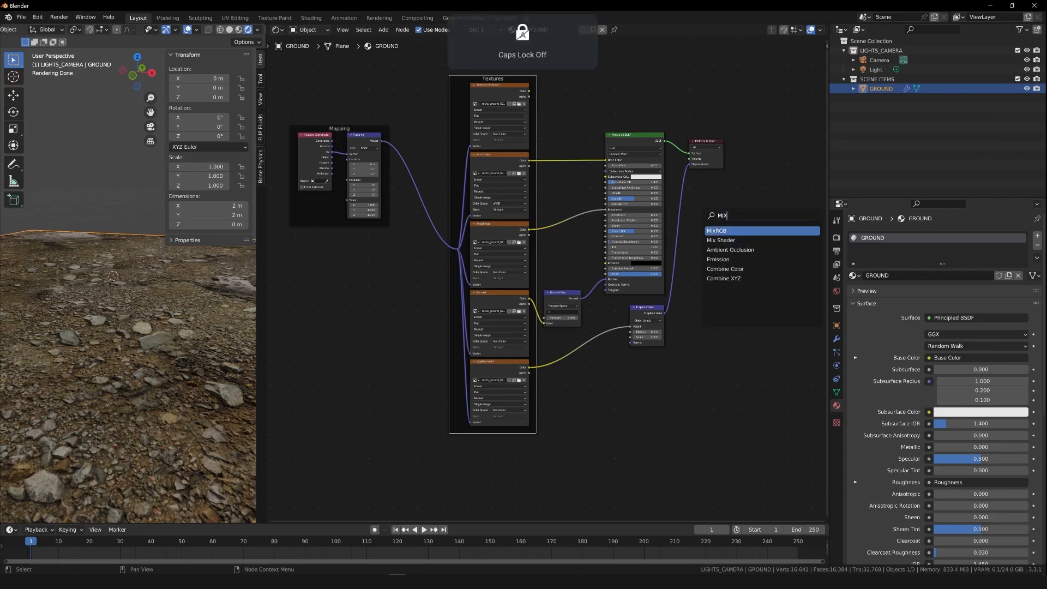
key(Return)
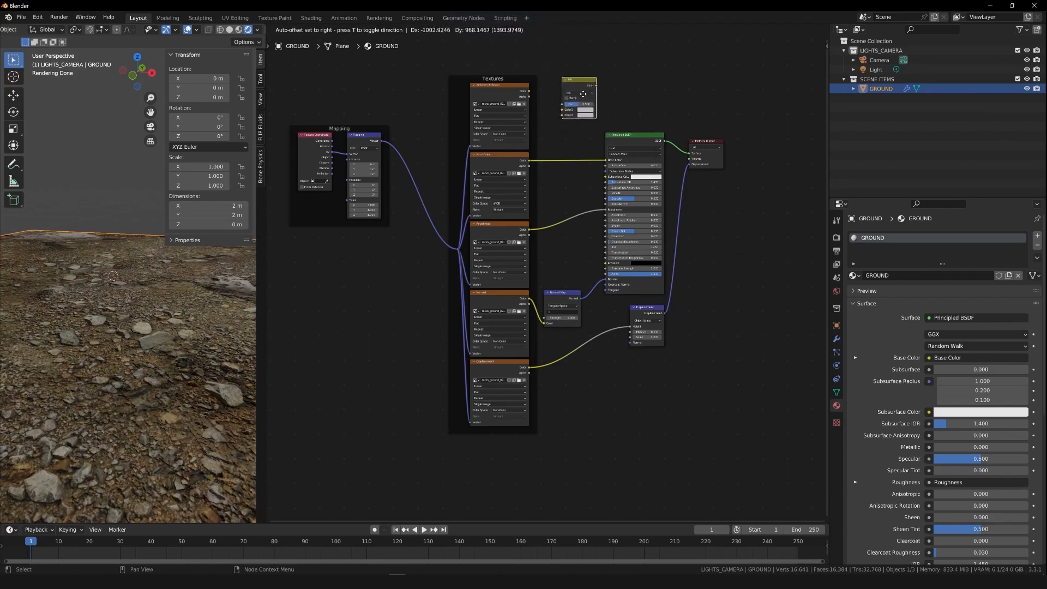
click(584, 98)
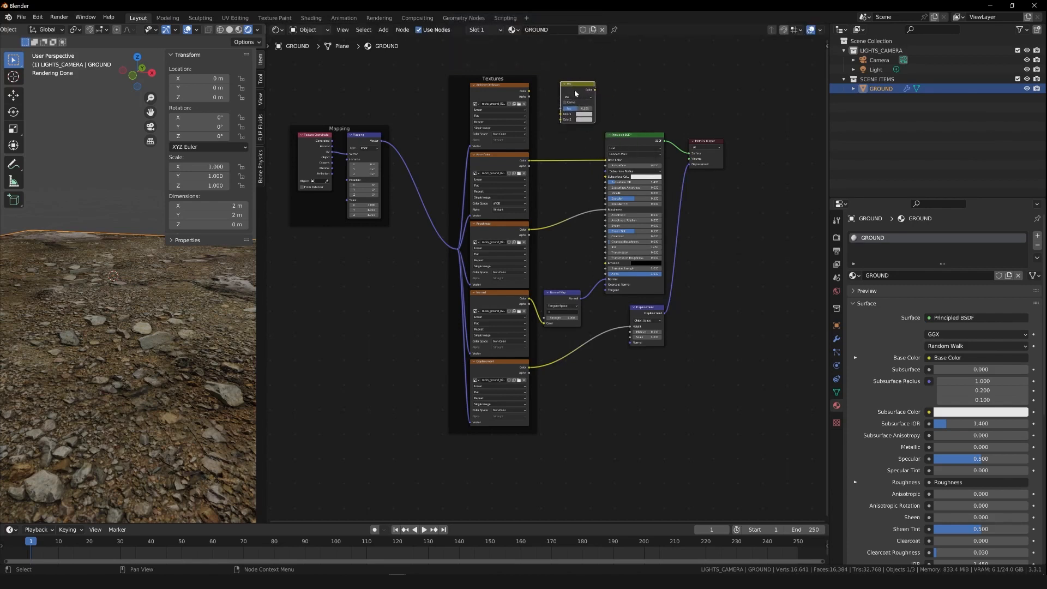
- Move the Material Output, Displacement and Principled BSDF nodes farther from the textures to make room around the Mix node
key(shift+a)
mouse_move(761, 260)
middle_down()
mouse_move(734, 288)
mouse_move(794, 318)
mouse_move(808, 291)
mouse_move(738, 298)
mouse_move(787, 272)
mouse_move(767, 268)
middle_up()
scroll(741, 281, up, 2)
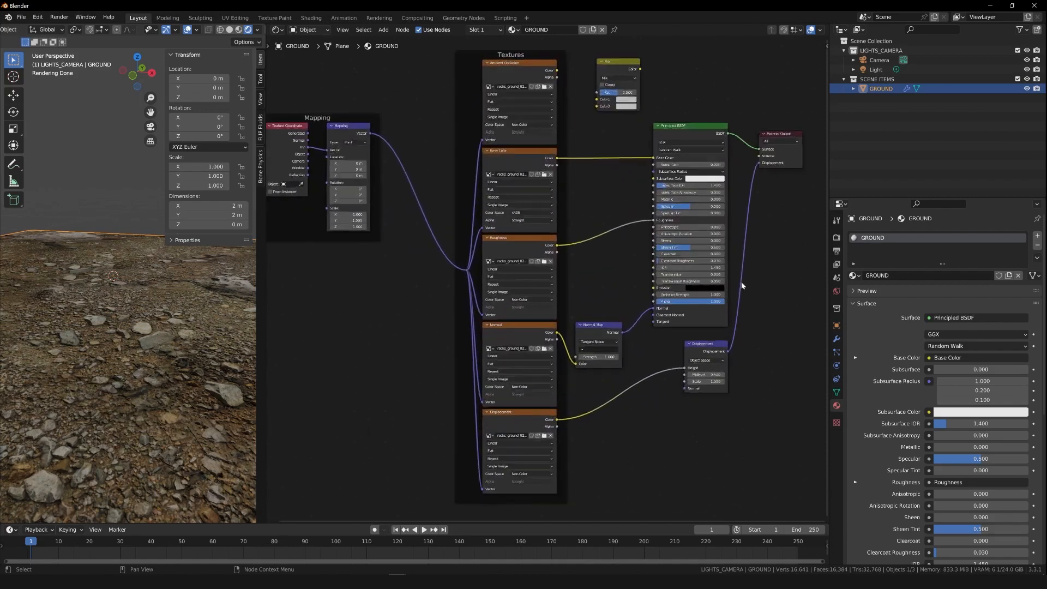
scroll(741, 282, up, 2)
scroll(741, 283, down, 2)
middle_drag(784, 284, 696, 273)
drag(759, 162, 818, 160)
drag(669, 351, 710, 347)
drag(682, 177, 755, 174)
drag(570, 74, 567, 80)
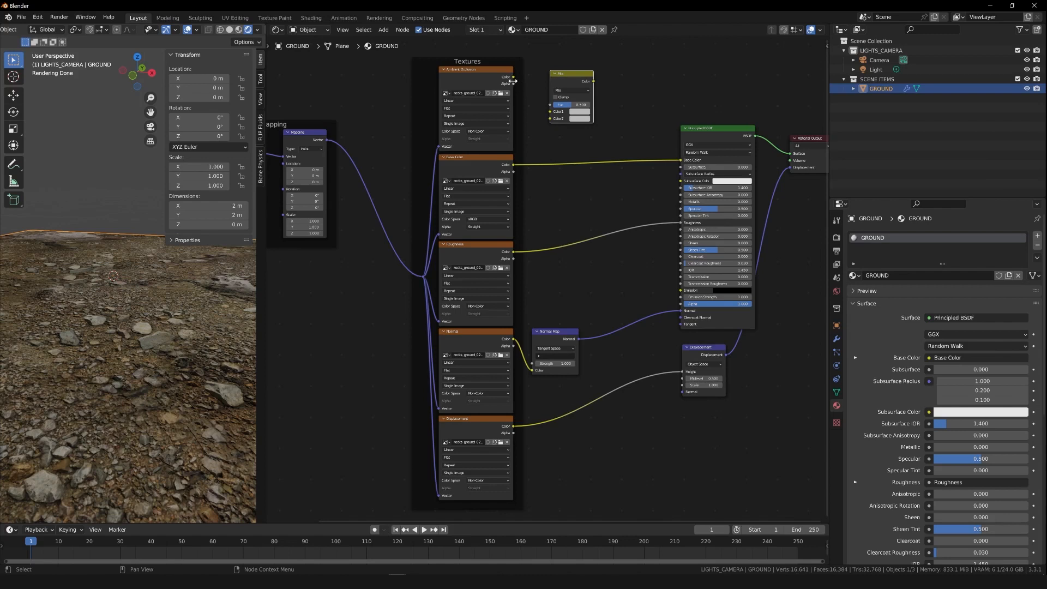
- Connect the Ambient Occlusion Color to the Mix node's Color2 and move the Base Color texture's link from the Principled BSDF to Color1
drag(513, 79, 572, 117)
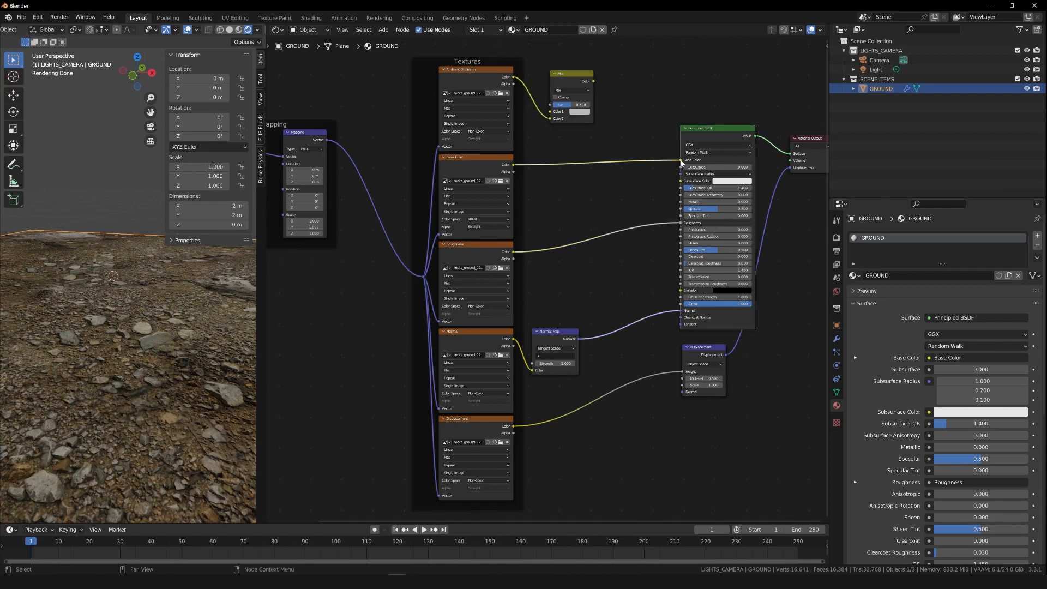
drag(682, 160, 551, 114)
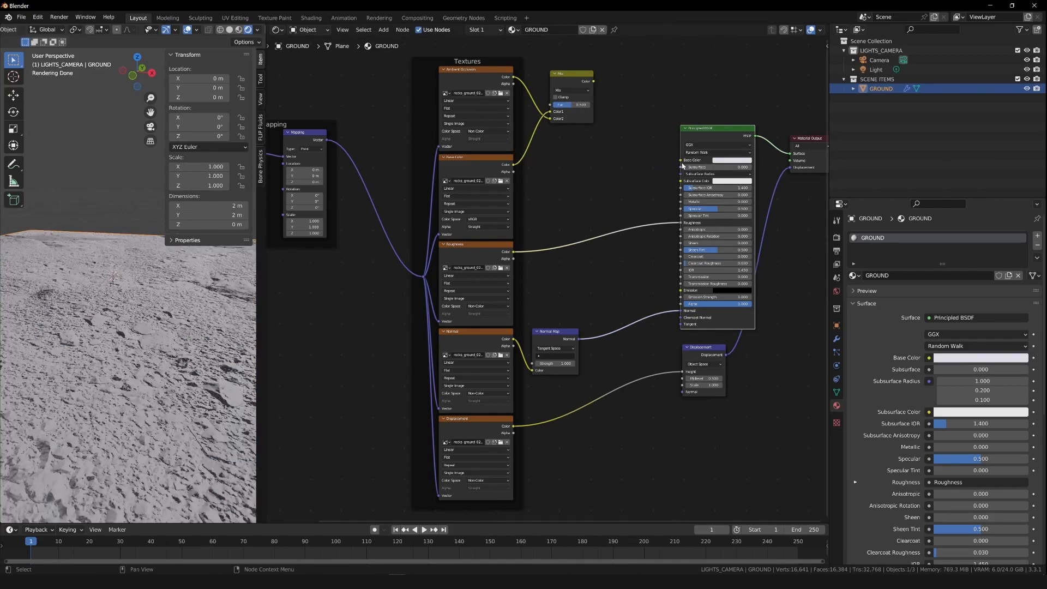
mouse_move(551, 113)
mouse_down()
mouse_move(539, 151)
mouse_move(654, 161)
mouse_move(531, 149)
mouse_move(551, 112)
mouse_up()
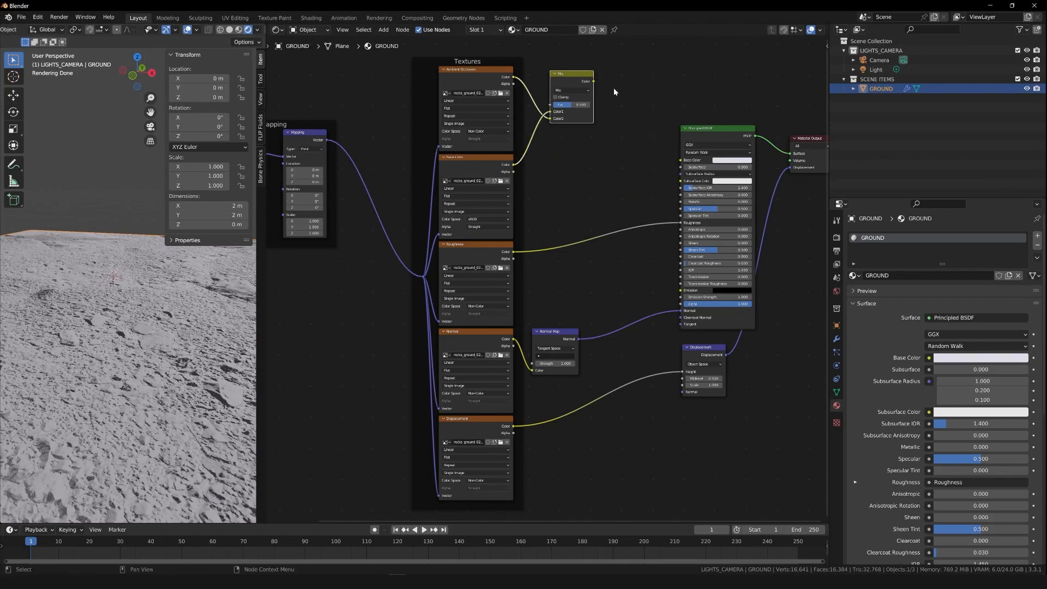
- Set the Mix node's blending mode to Multiply and connect its Color output to the Principled BSDF's Base Color
mouse_move(594, 82)
mouse_down()
mouse_move(779, 70)
mouse_move(606, 85)
mouse_up()
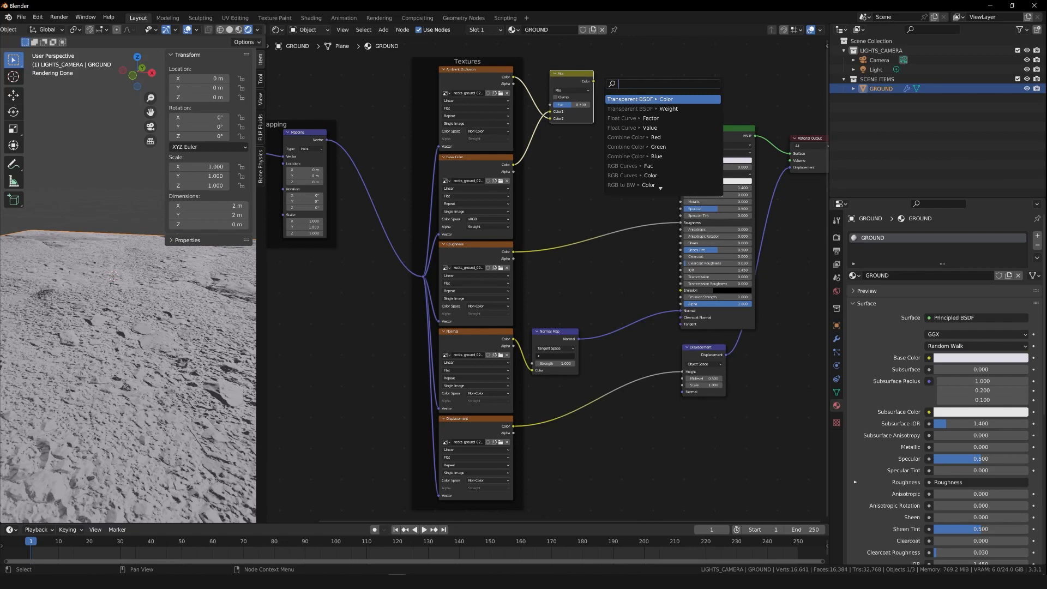
click(570, 92)
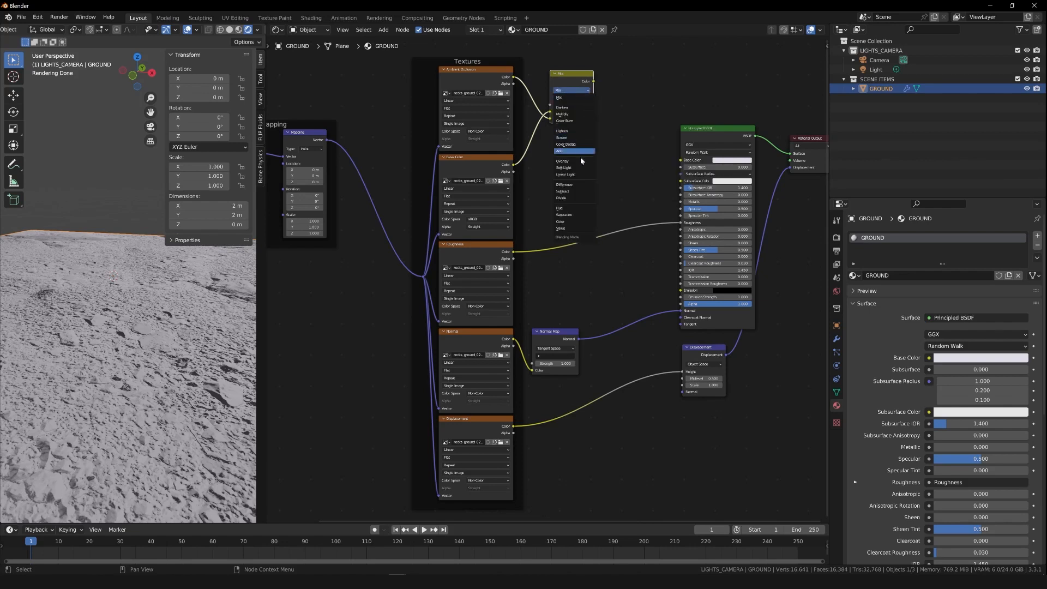
click(562, 114)
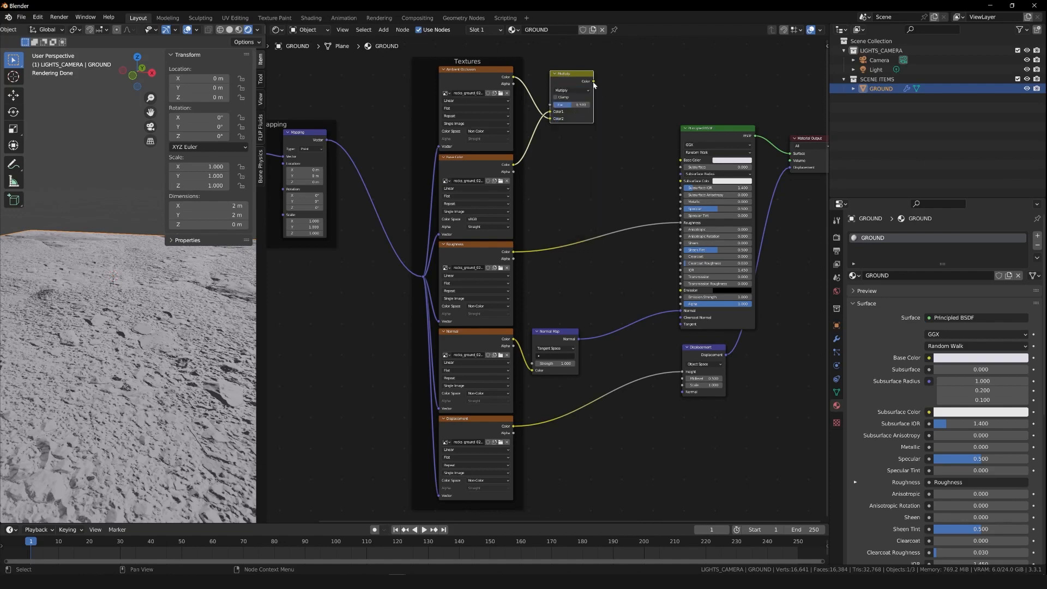
drag(594, 82, 681, 161)
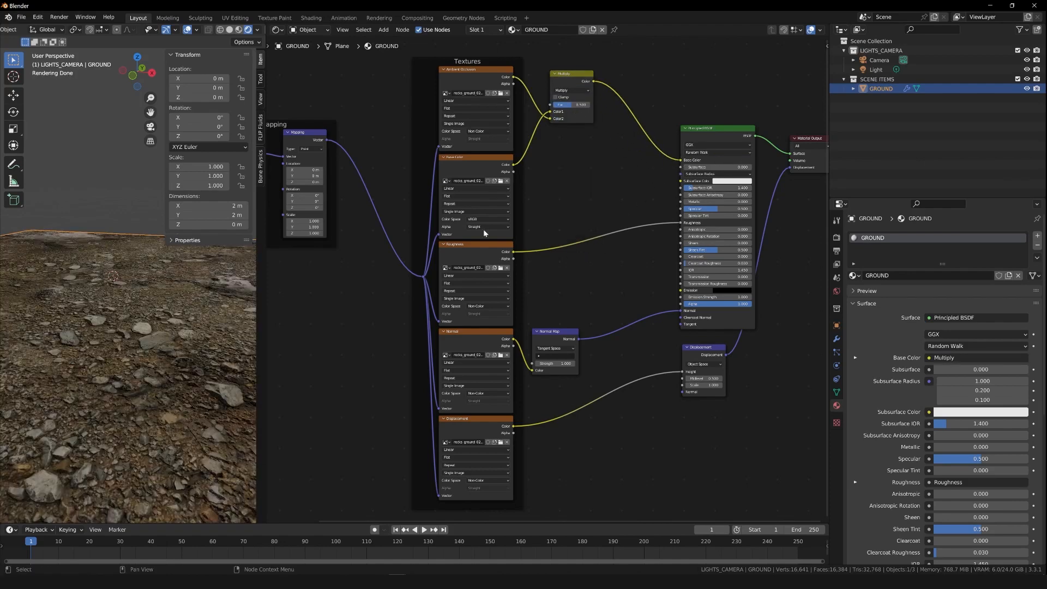
- Set the Multiply node's factor to 0 and inspect the ground from a lower angle
click(580, 108)
key(Return)
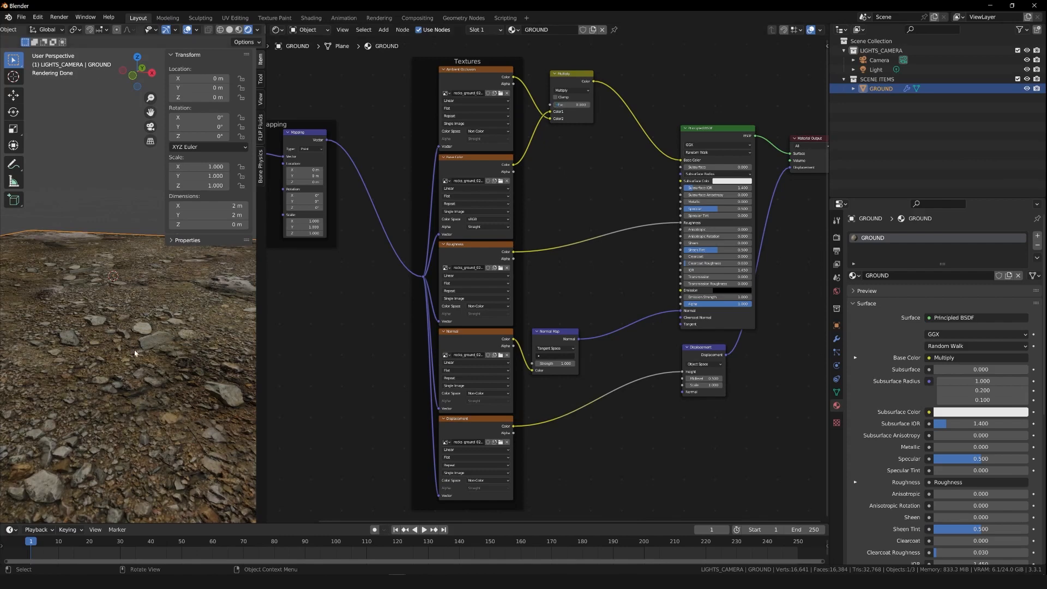
drag(137, 76, 137, 65)
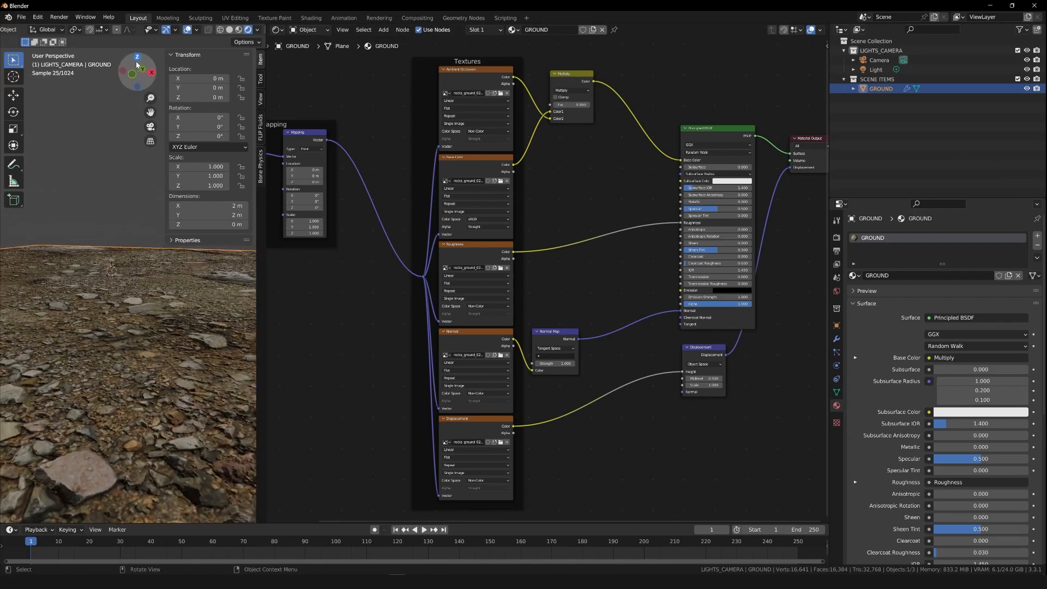
- Set the Multiply node's factor to 1 and inspect the shading between the rocks from several angles
click(570, 104)
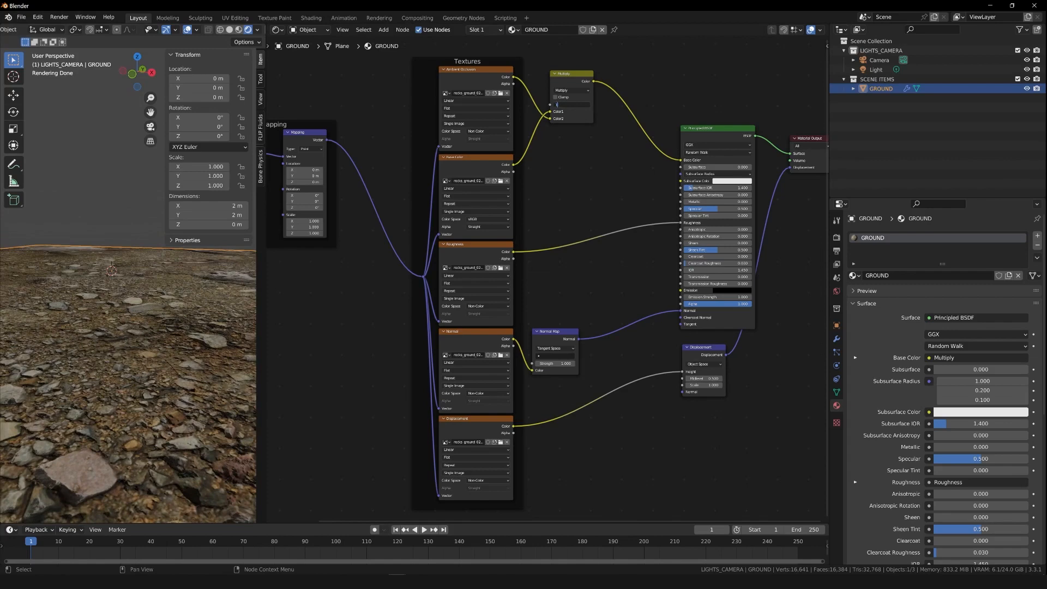
text(1)
key(Return)
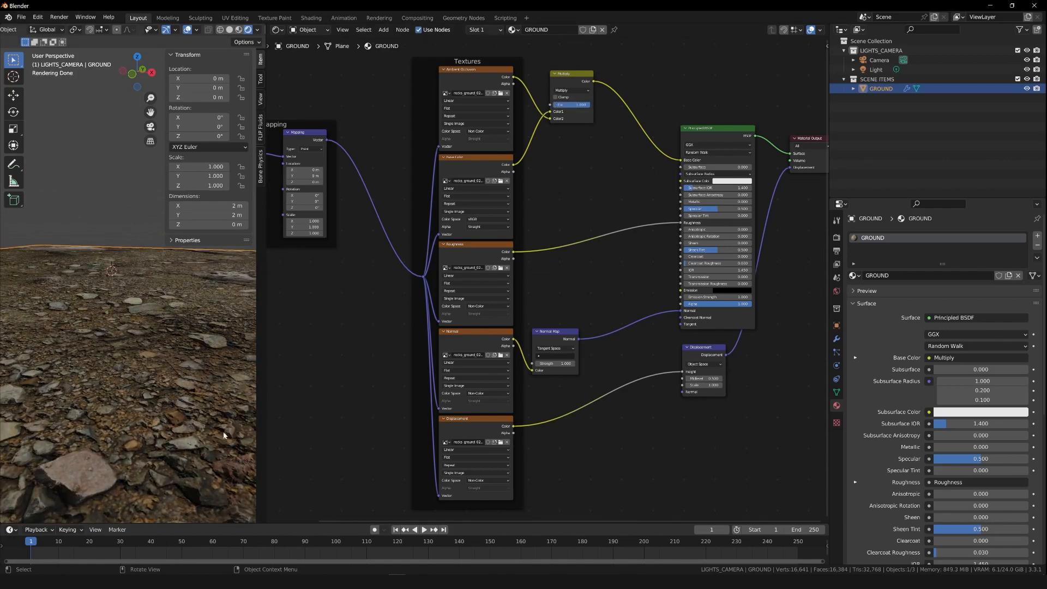
drag(141, 75, 147, 73)
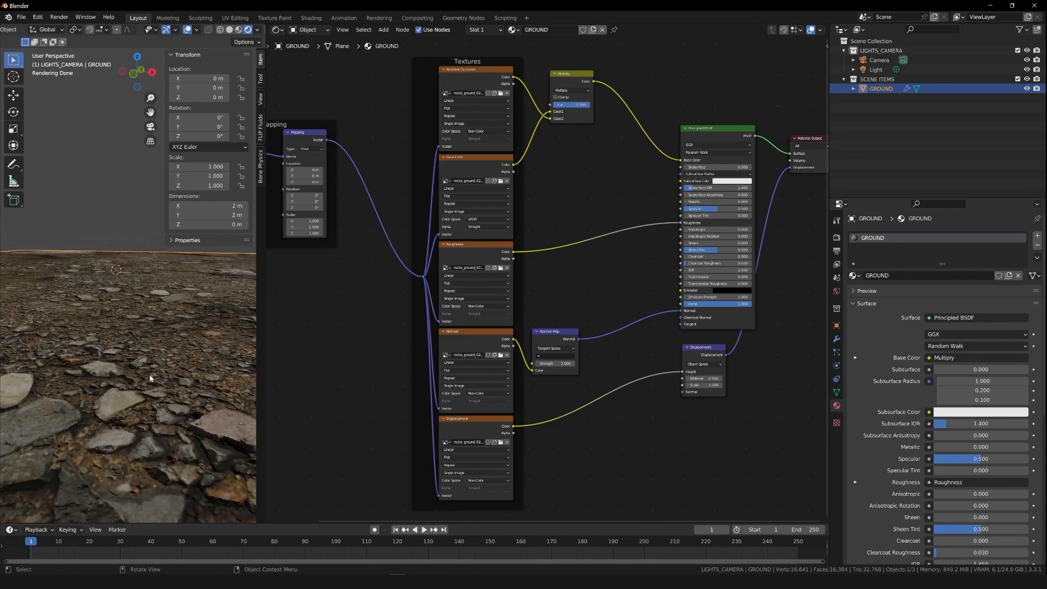
drag(139, 83, 145, 92)
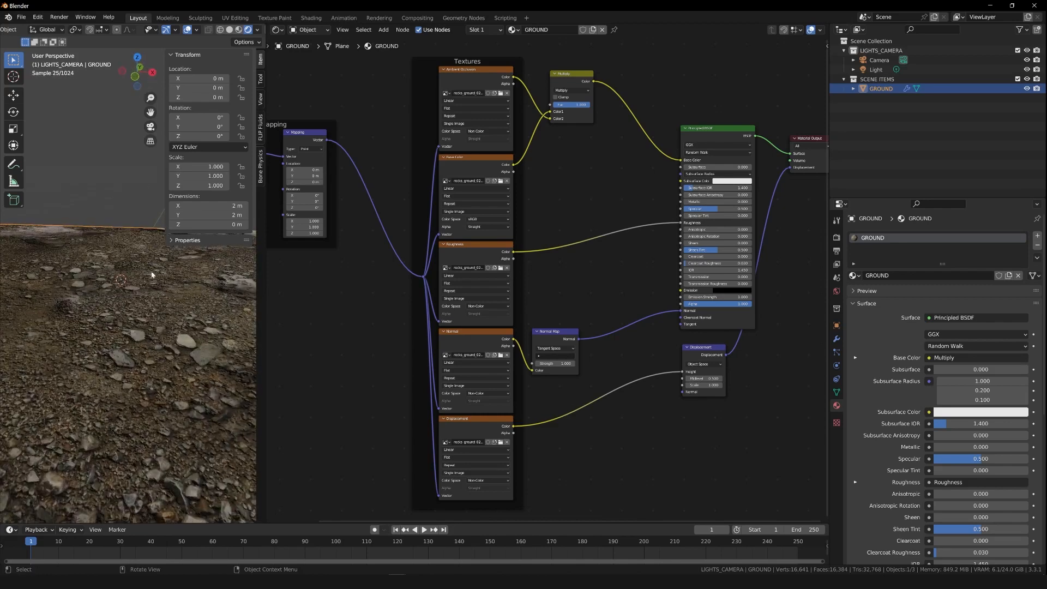
- Turn the Multiply node's factor down and back to 1 to compare the ambient occlusion effect
click(580, 104)
key(Return)
click(578, 106)
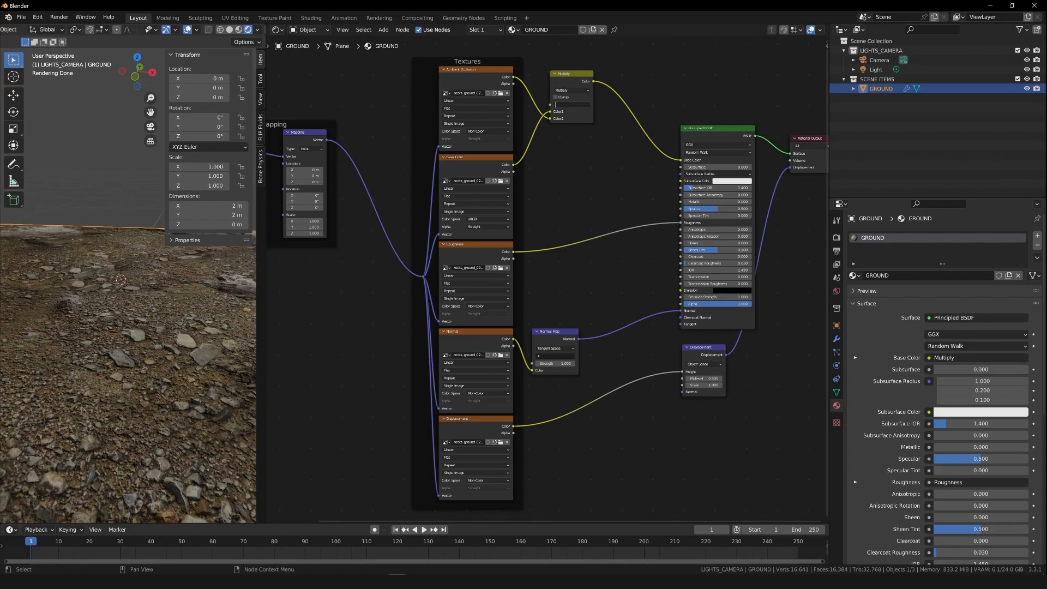
key(Return)
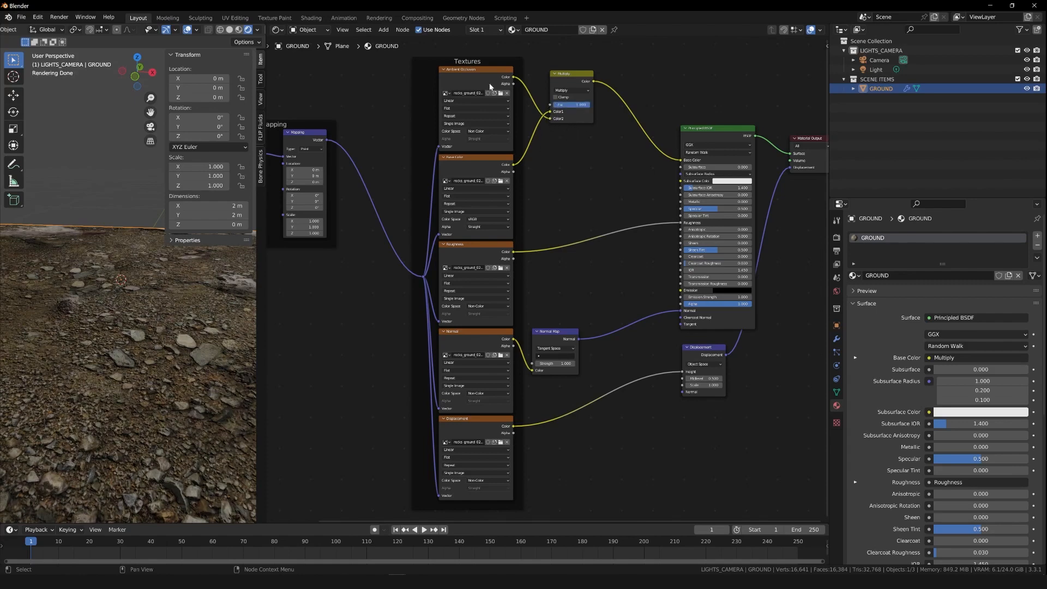
- Swap the texture links on the Multiply node's Color1 and Color2 inputs to compare, and restore their original order
mouse_move(551, 114)
mouse_down()
mouse_move(586, 109)
mouse_move(541, 117)
mouse_up()
key(ctrl+z)
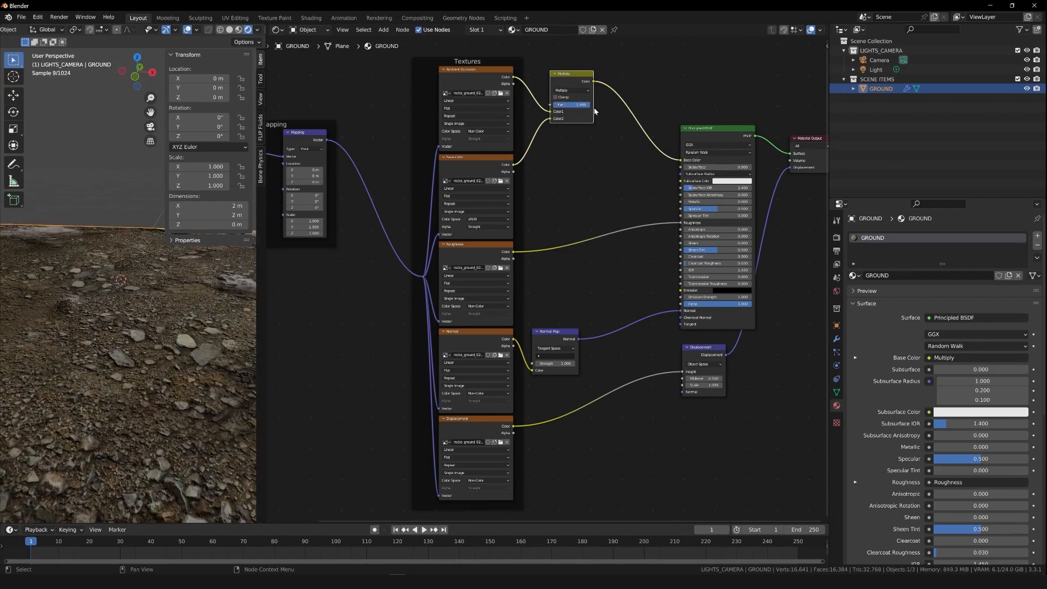
drag(550, 112, 606, 107)
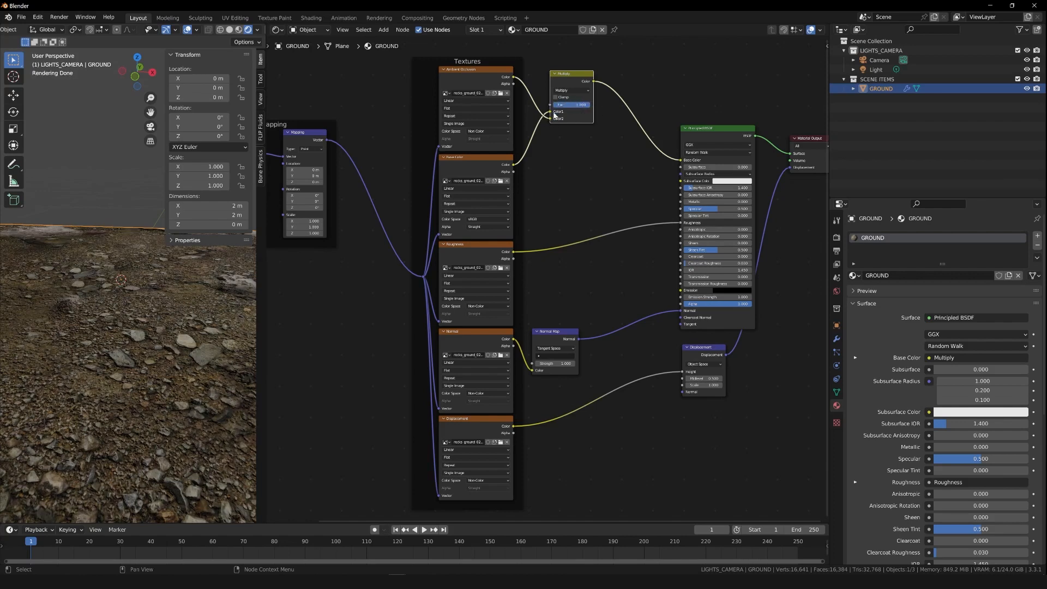
mouse_move(579, 106)
mouse_down()
mouse_move(561, 109)
mouse_move(593, 106)
mouse_move(559, 108)
mouse_move(589, 107)
mouse_up()
- Hide the 3D viewport's sidebar, widen the viewport and orbit to a low view across the rocky ground
key(n)
drag(266, 196, 362, 114)
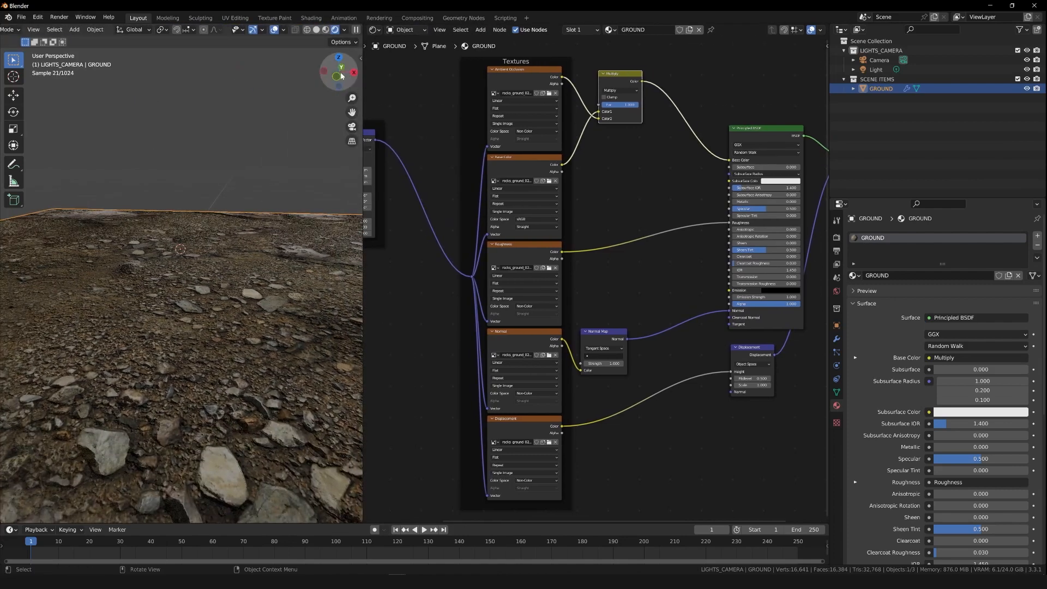
drag(341, 74, 338, 66)
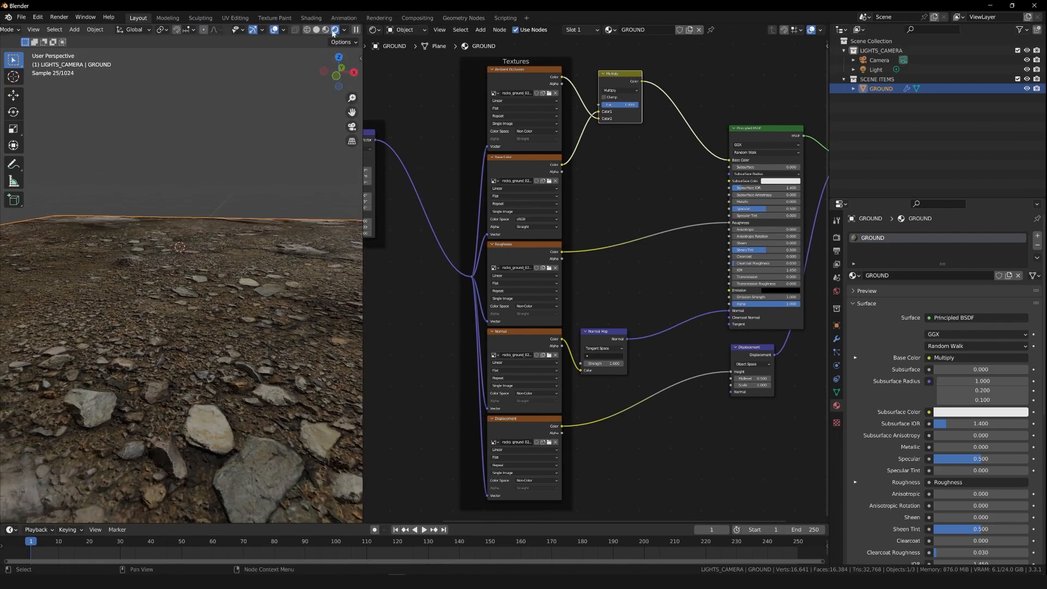
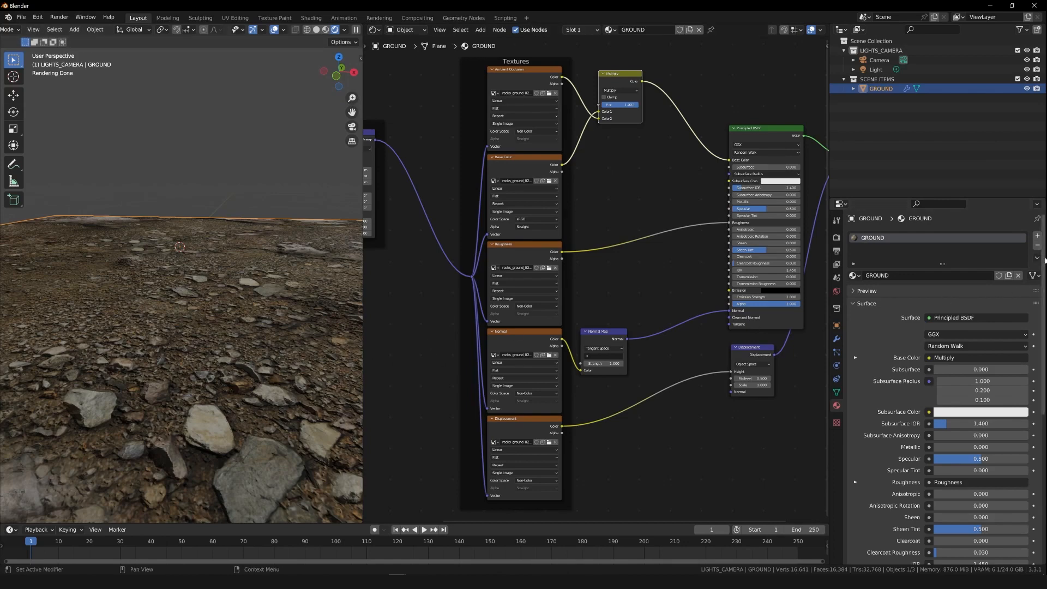
- Set the GROUND material's surface displacement method to Displacement and Bump
mouse_move(1045, 260)
mouse_down()
mouse_move(1045, 379)
mouse_move(1045, 258)
mouse_up()
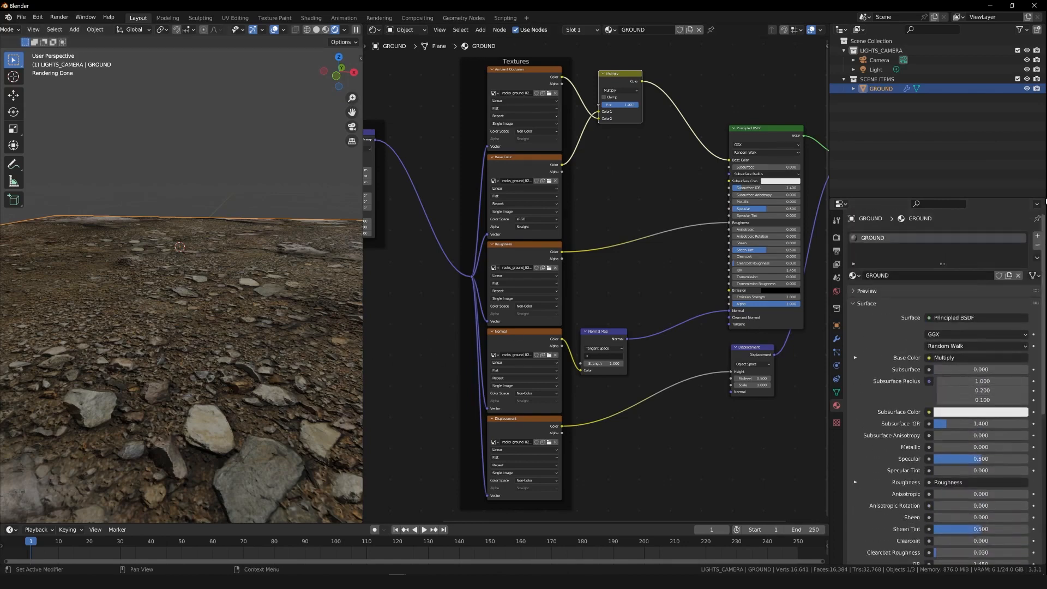
click(854, 304)
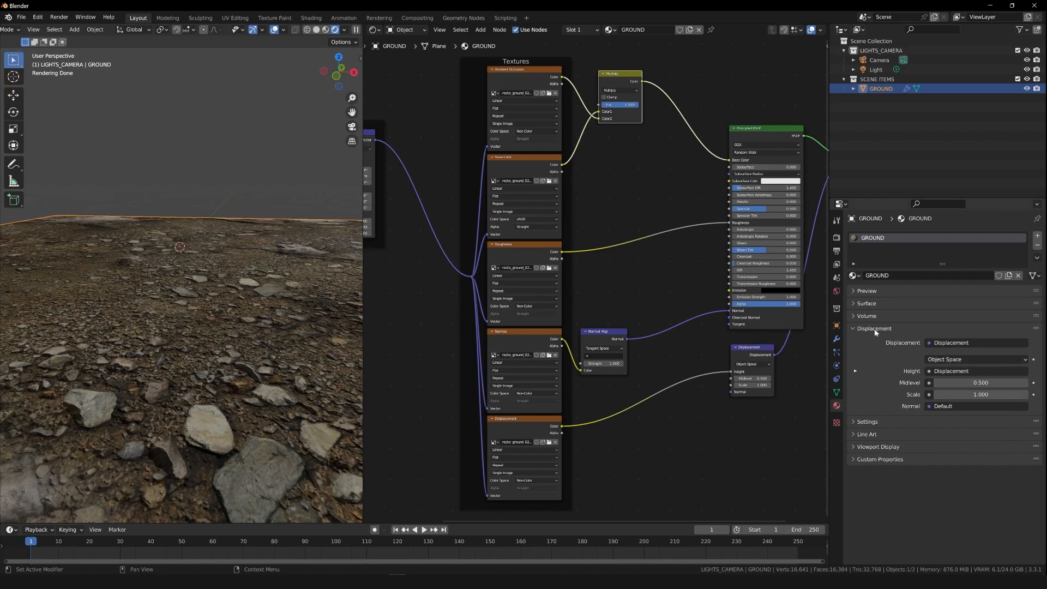
click(855, 423)
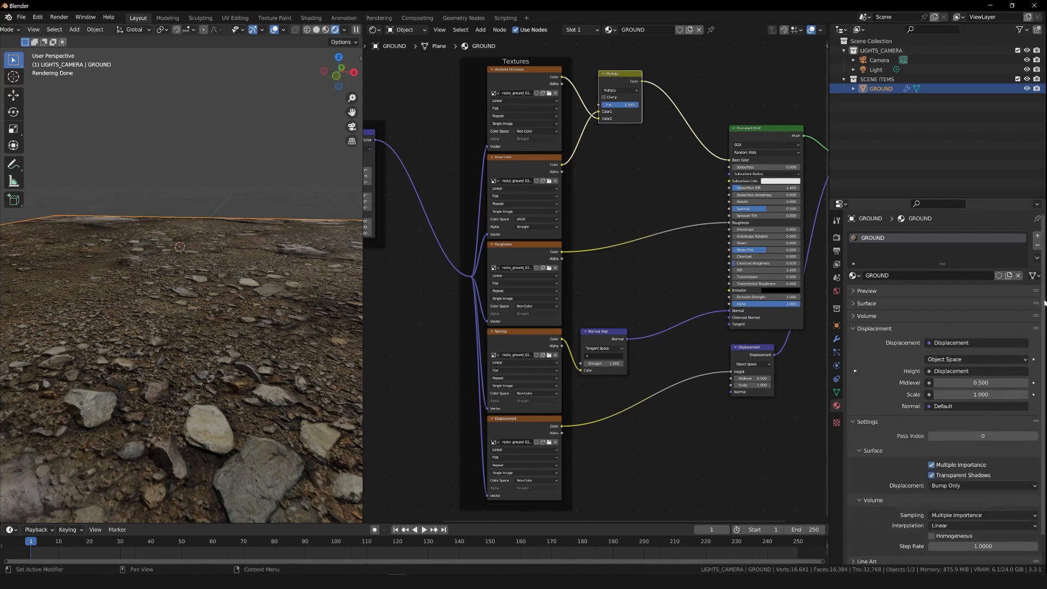
scroll(1042, 305, down, 2)
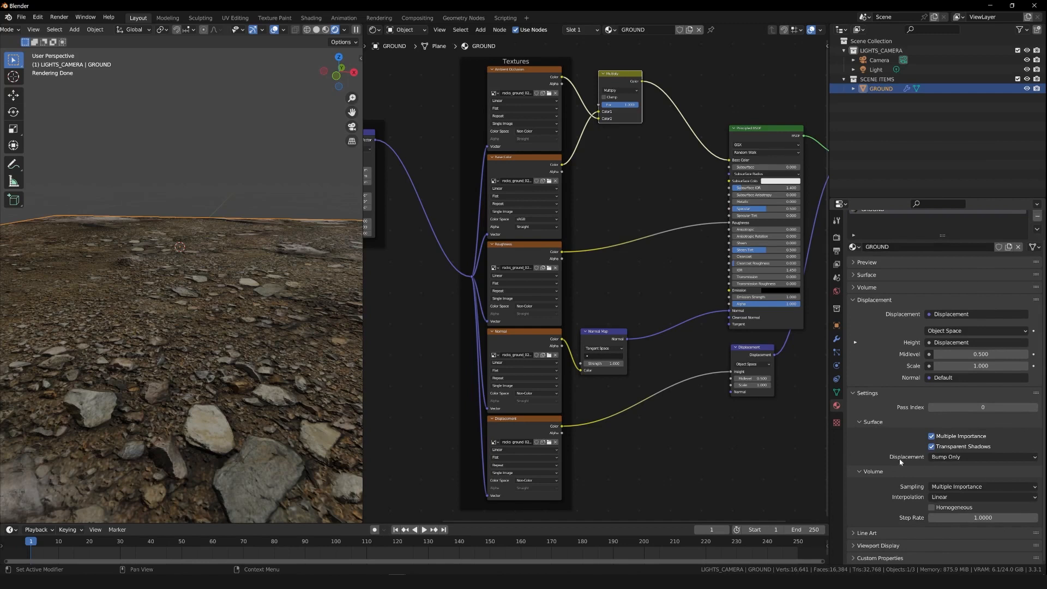
click(955, 459)
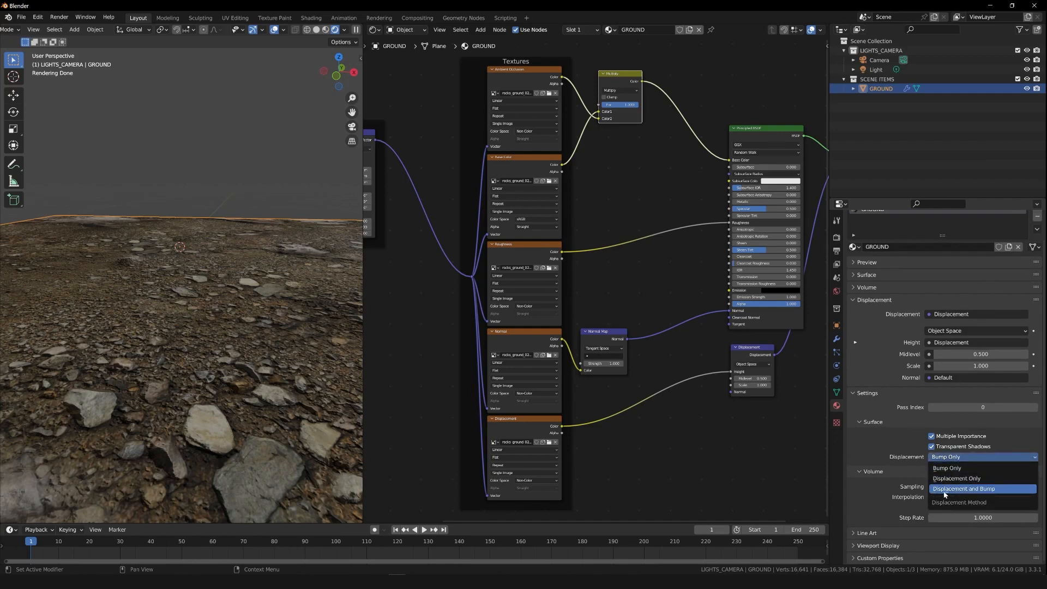
click(1007, 490)
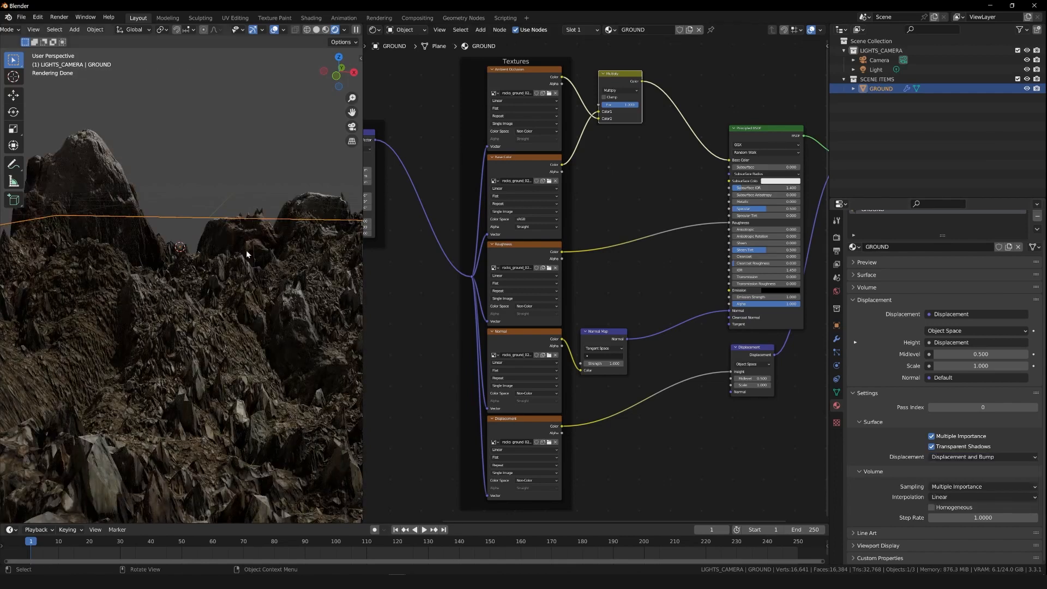
- Move the Displacement node clear of the Principled BSDF and set its scale to 0.25
drag(337, 76, 352, 136)
drag(338, 78, 315, 73)
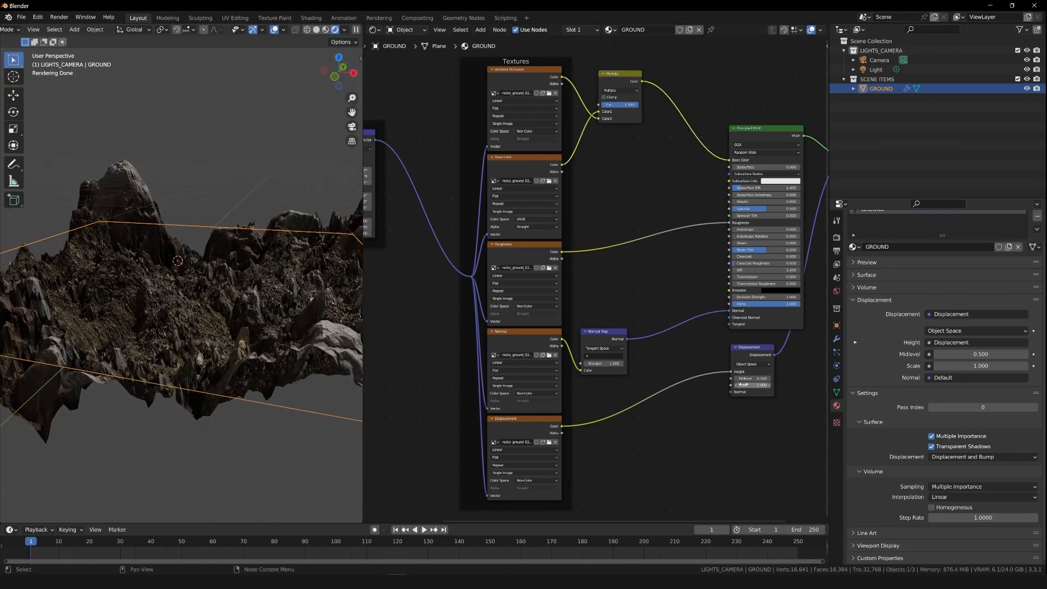
drag(752, 350, 763, 374)
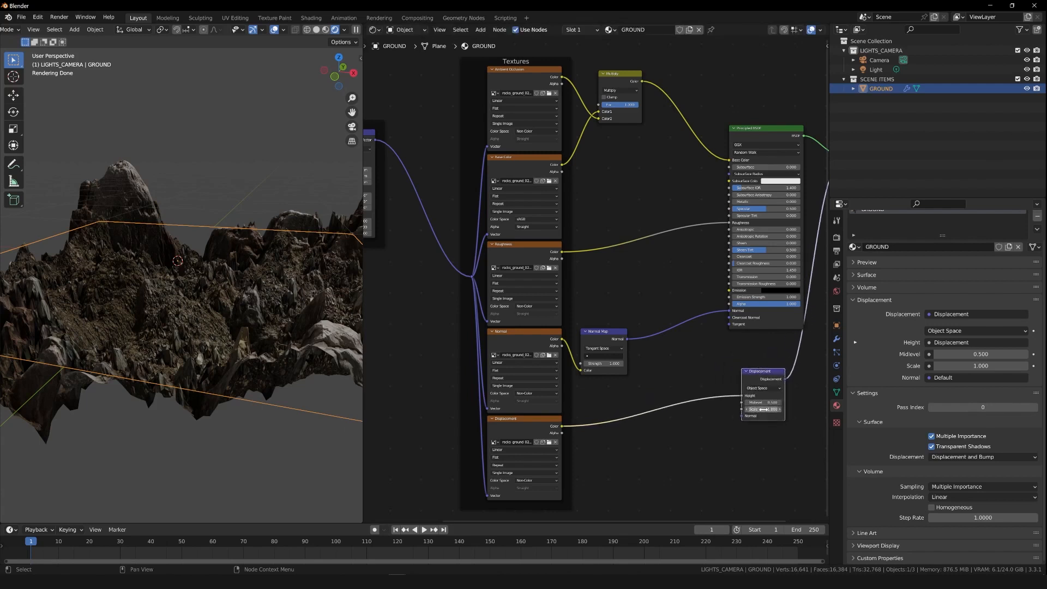
click(763, 409)
key(Return)
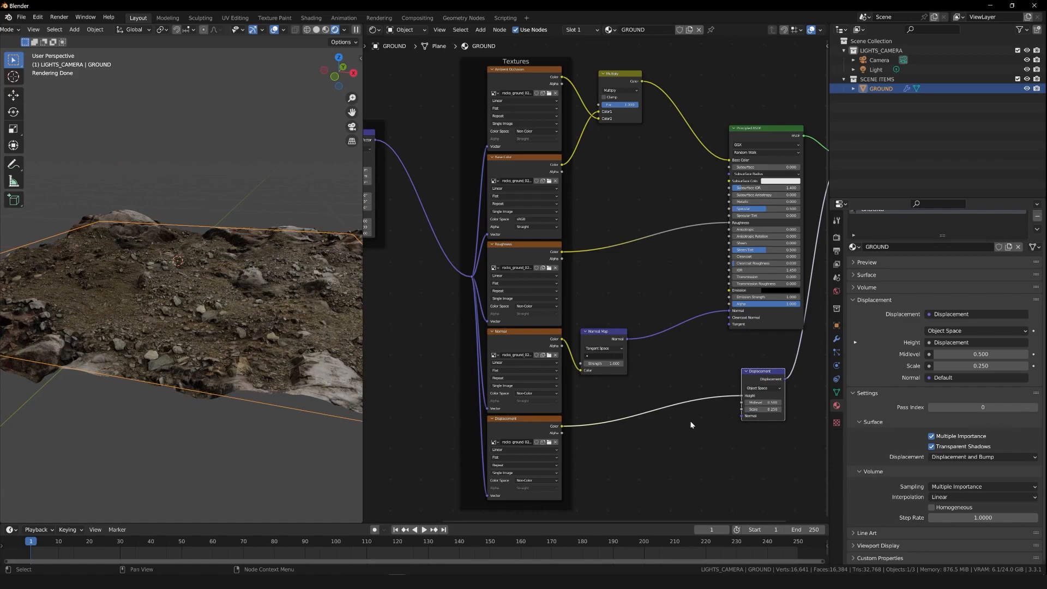
- Apply Shade Smooth to the ground plane and inspect the displaced rocks up close
mouse_move(347, 71)
mouse_down()
mouse_move(311, 69)
mouse_move(338, 84)
mouse_move(383, 57)
mouse_move(337, 71)
mouse_move(435, 69)
mouse_move(338, 69)
mouse_up()
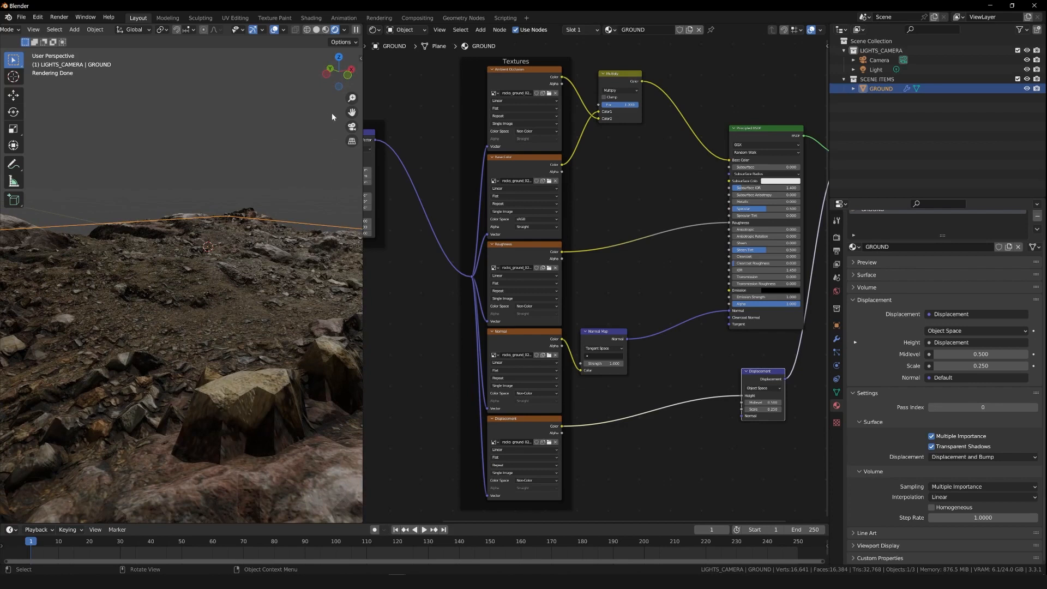
right_click(242, 288)
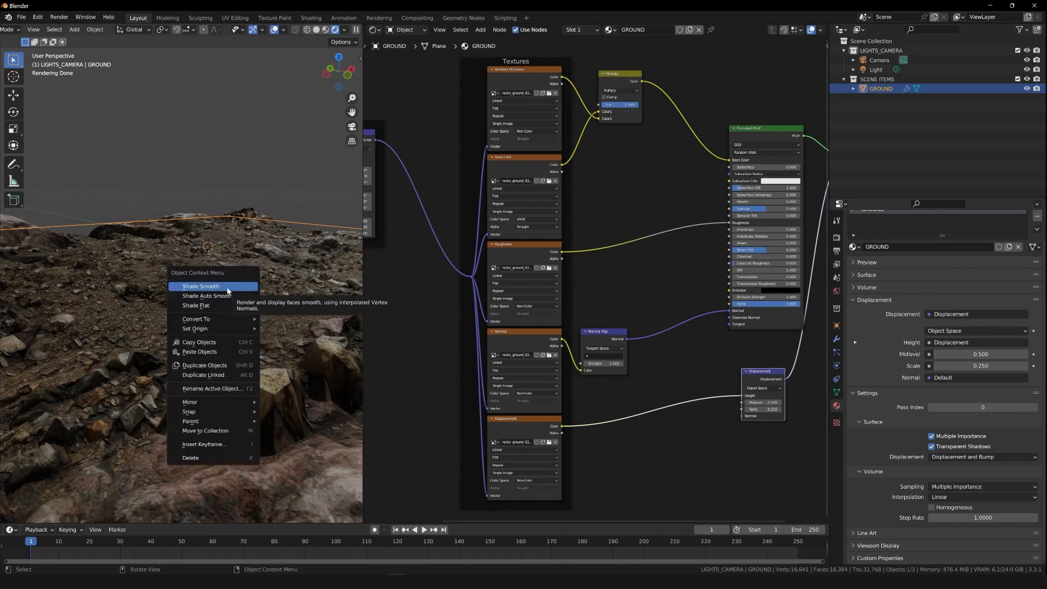
click(199, 287)
right_click(283, 290)
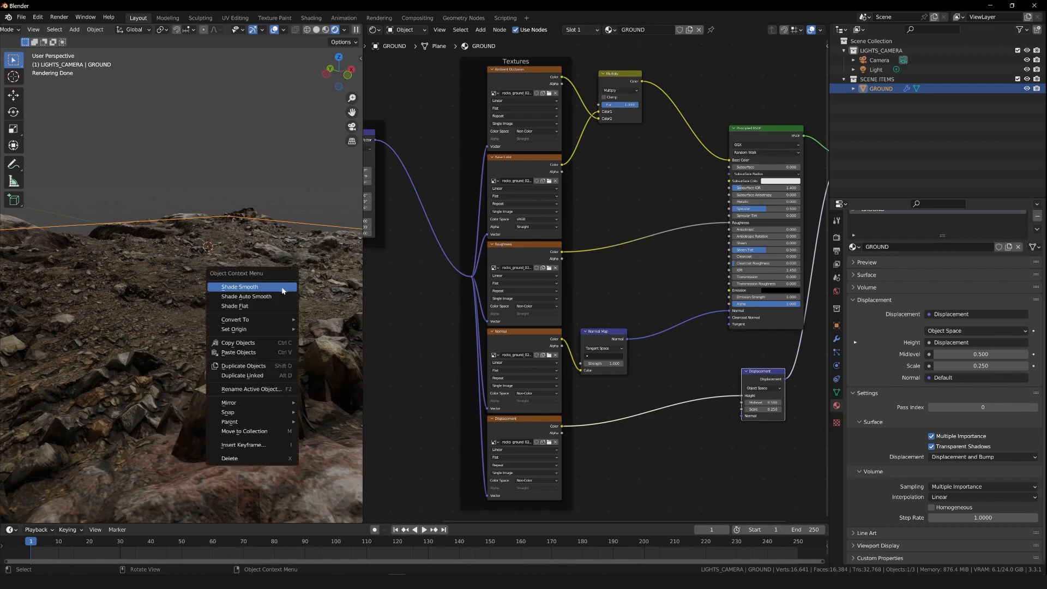
click(239, 288)
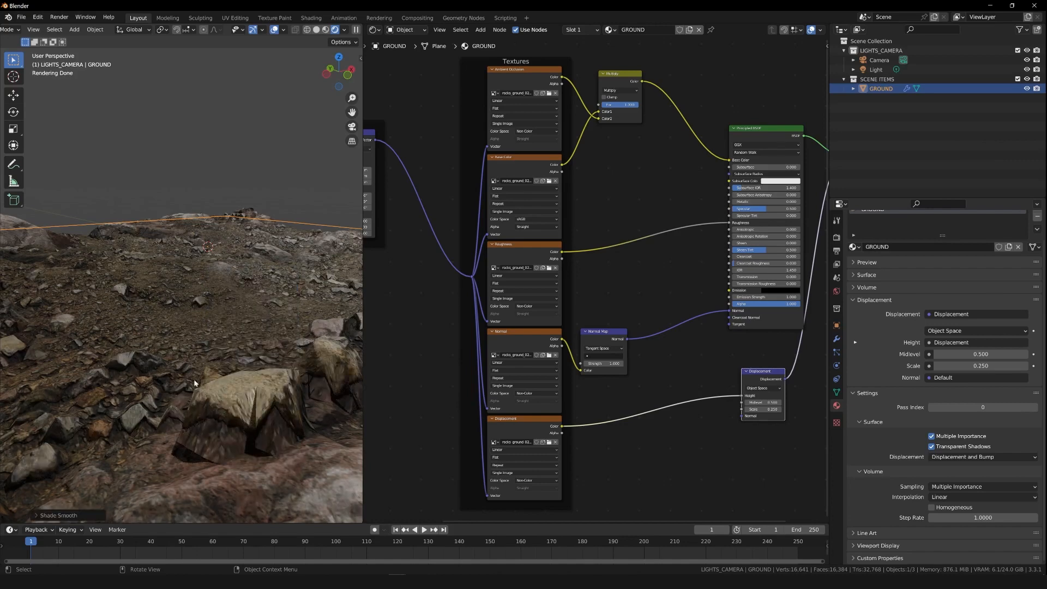
drag(342, 72, 325, 75)
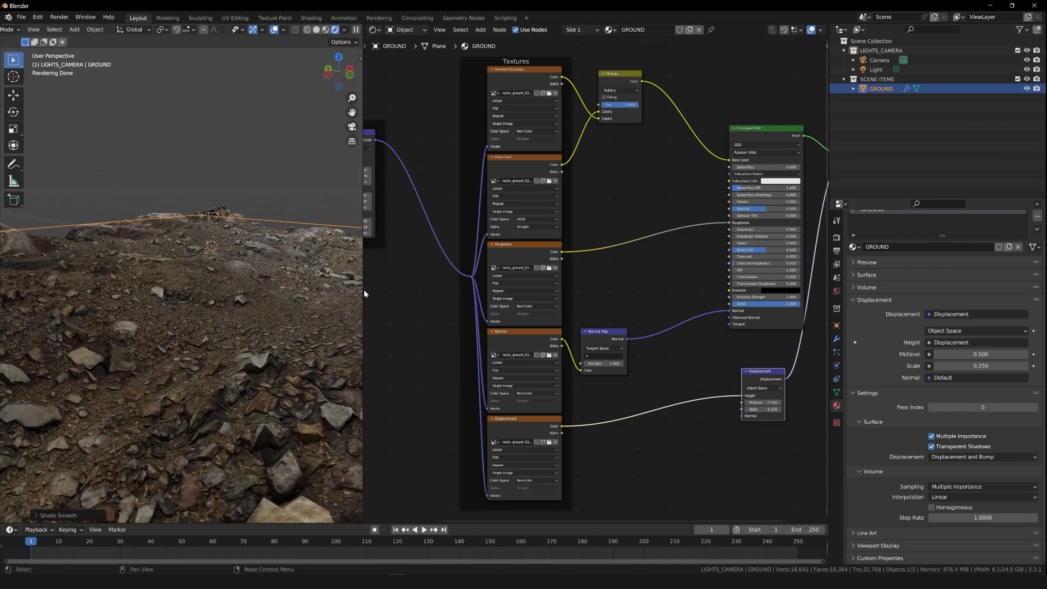
- Raise the ground's Subdivision modifier to 4 levels for both viewport and render, and check the added relief
click(837, 339)
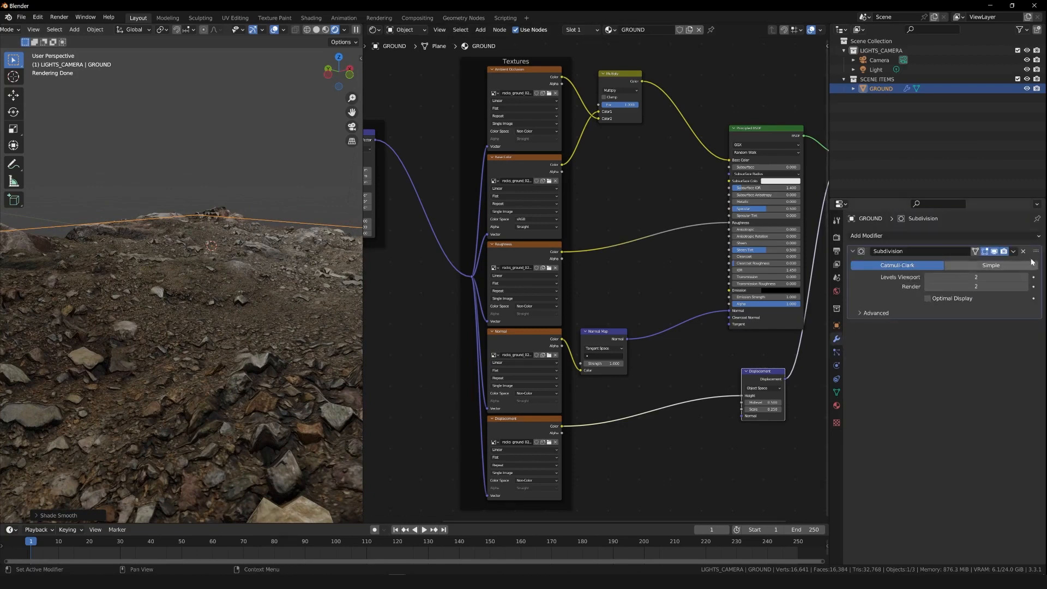
click(1025, 277)
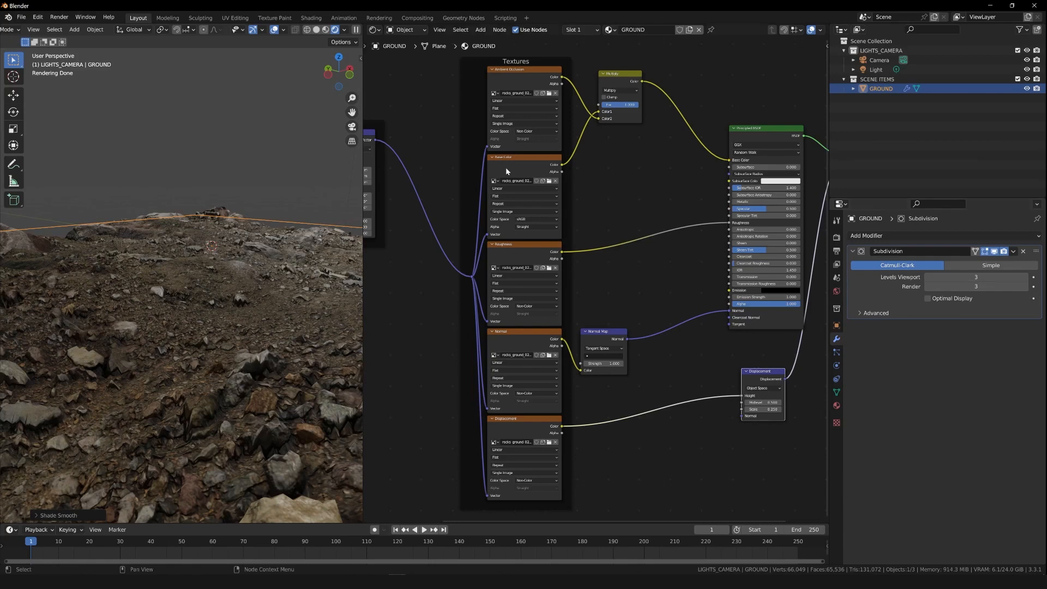
mouse_move(339, 73)
mouse_down()
mouse_move(375, 77)
mouse_move(345, 80)
mouse_move(354, 82)
mouse_up()
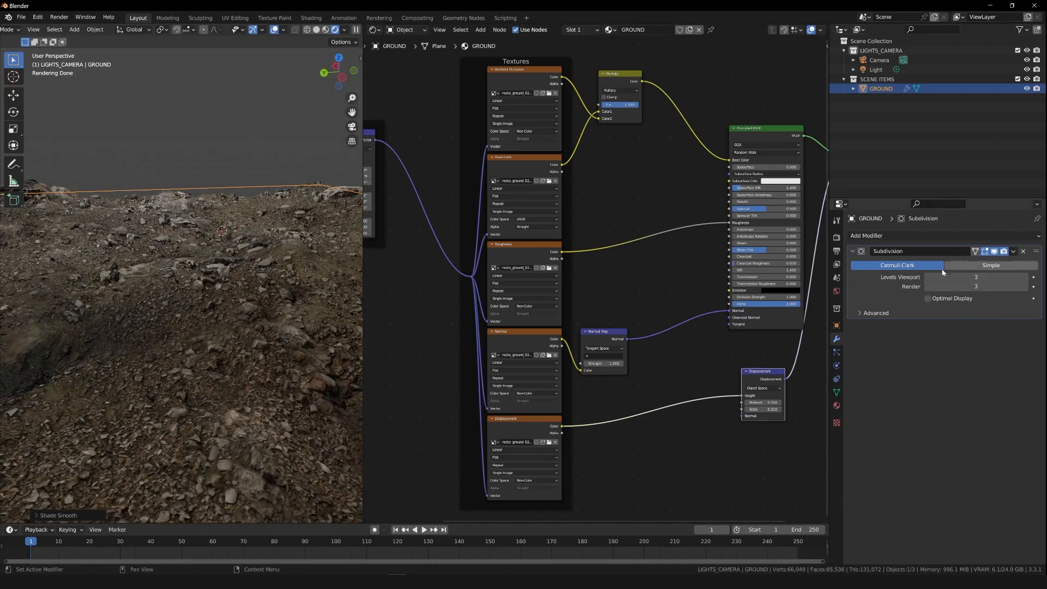
click(1026, 278)
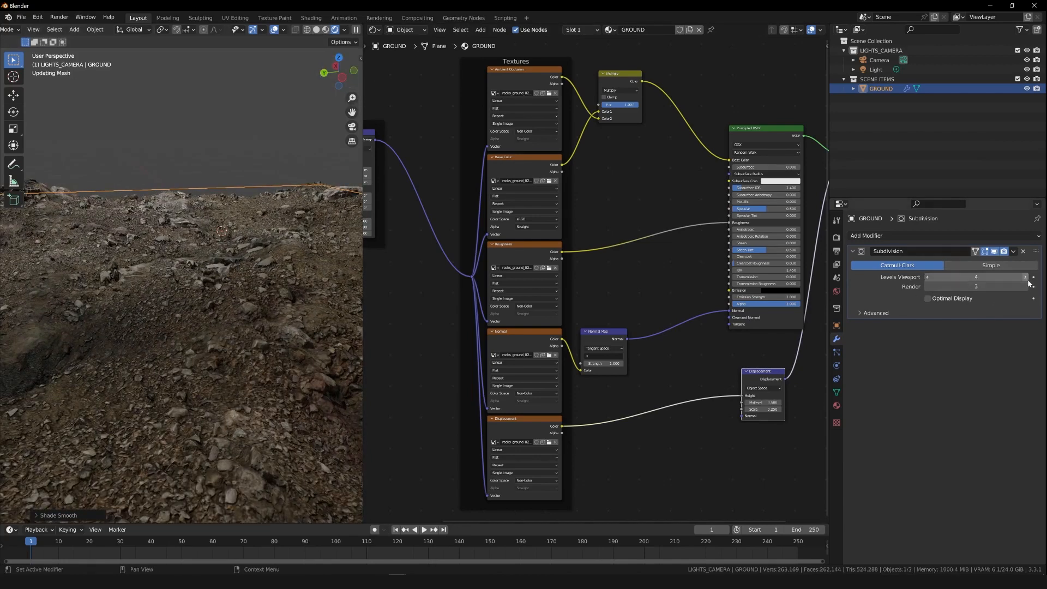
drag(338, 71, 267, 67)
click(1027, 287)
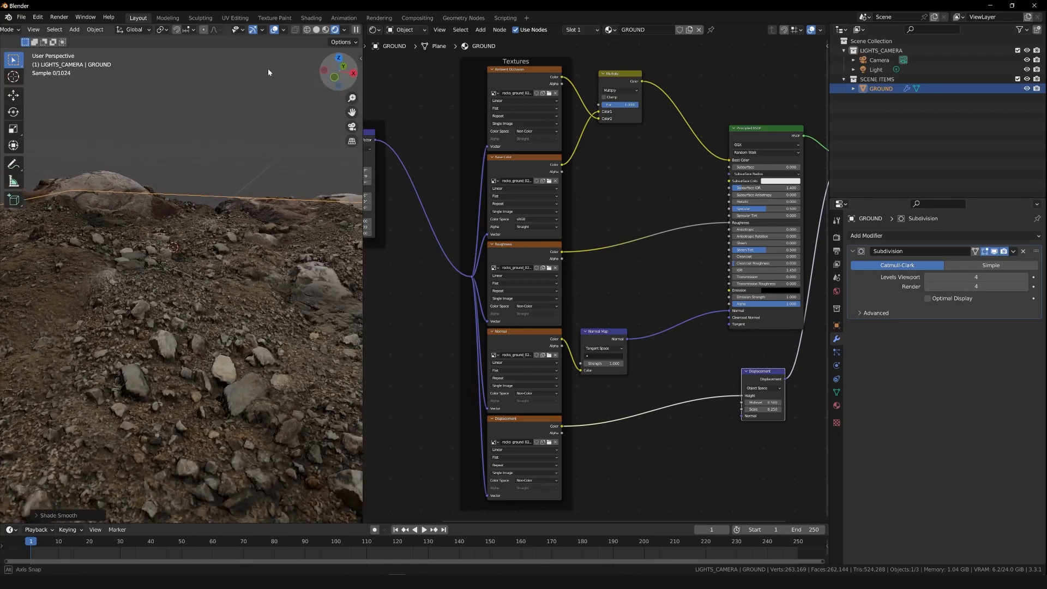
mouse_move(338, 67)
mouse_down()
mouse_move(303, 63)
mouse_move(364, 61)
mouse_move(338, 69)
mouse_up()
click(298, 123)
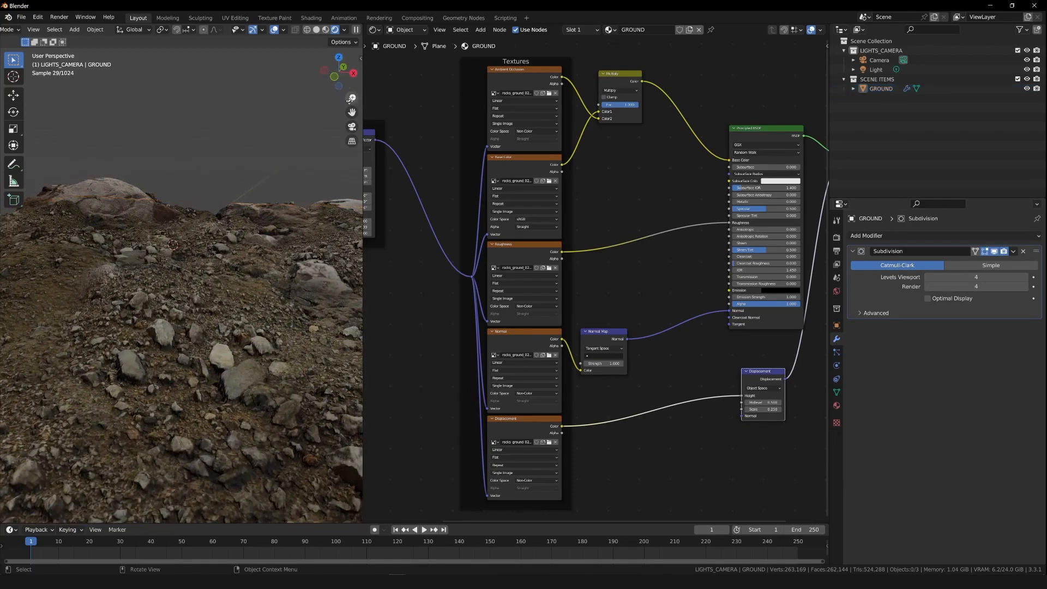
drag(338, 69, 305, 78)
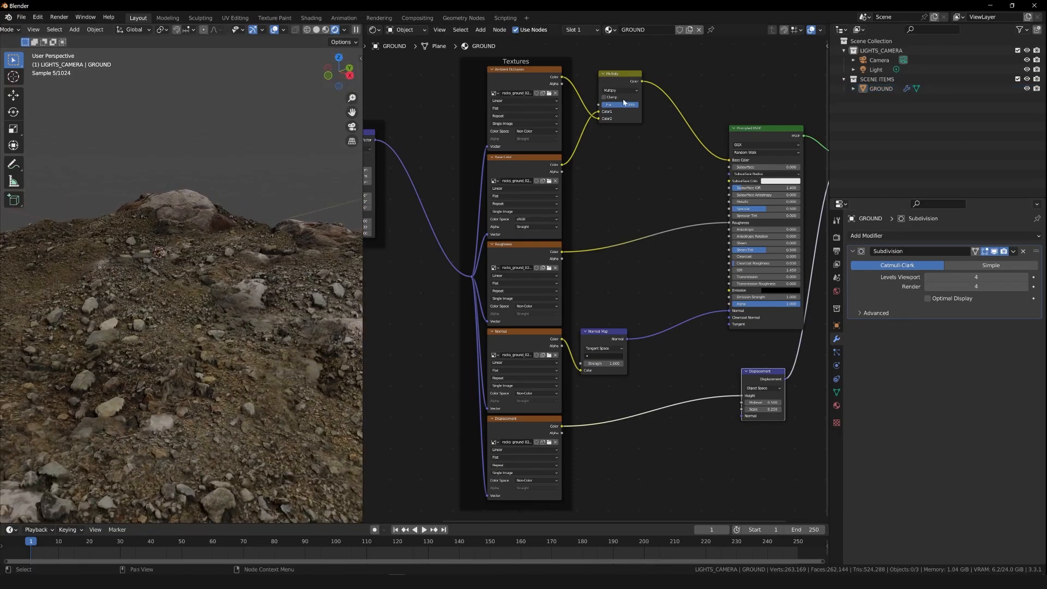
- Lower the Normal Map node's strength to 0.75 and check the rocks' surface detail
drag(603, 109, 604, 110)
key(ctrl+z)
click(603, 363)
key(Return)
mouse_move(334, 68)
mouse_down()
mouse_move(322, 67)
mouse_move(347, 72)
mouse_up()
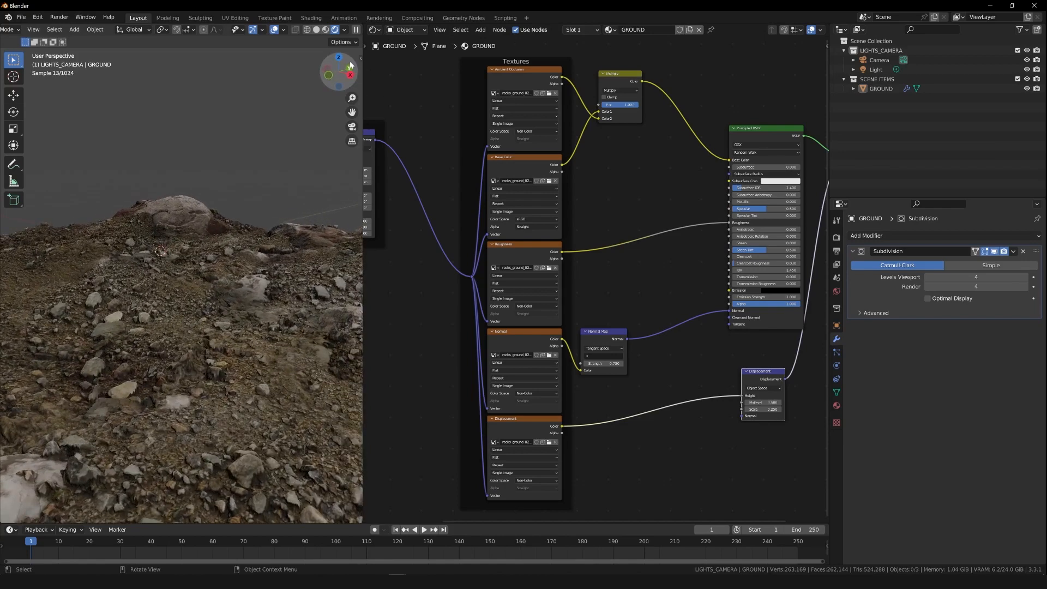
- Set the Mapping node's X and Y scale to 2 and inspect how the rock texture repeats
middle_drag(636, 285, 688, 264)
drag(349, 98, 350, 108)
click(414, 200)
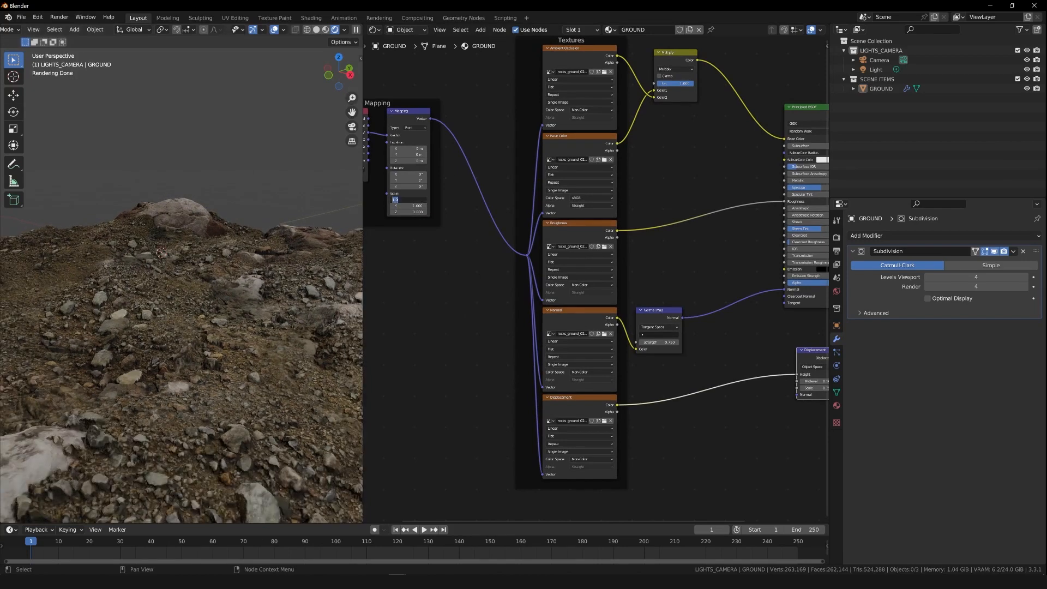
text(2)
key(Tab)
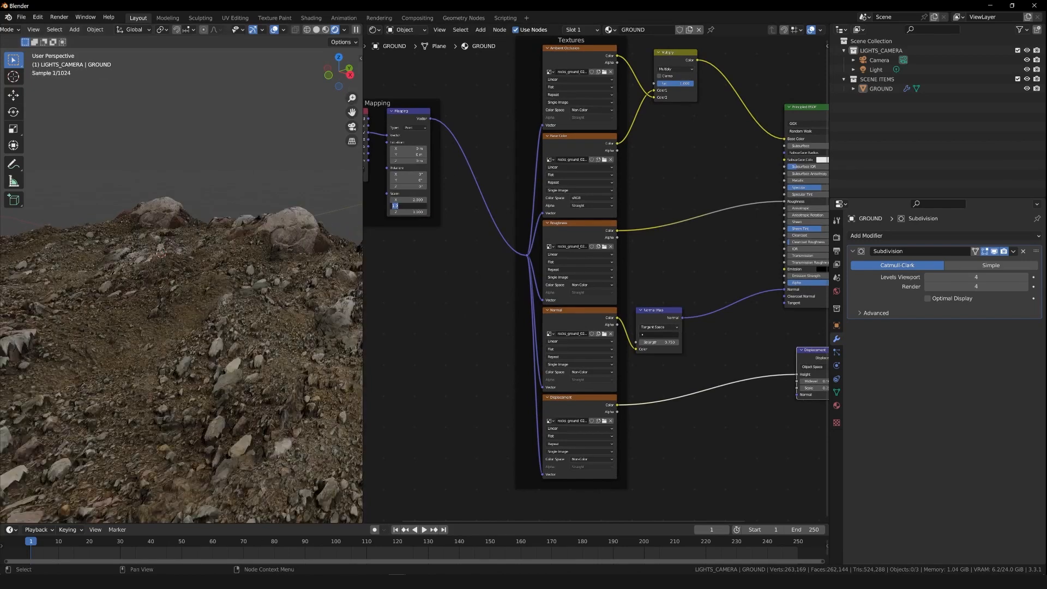
text(2)
key(Return)
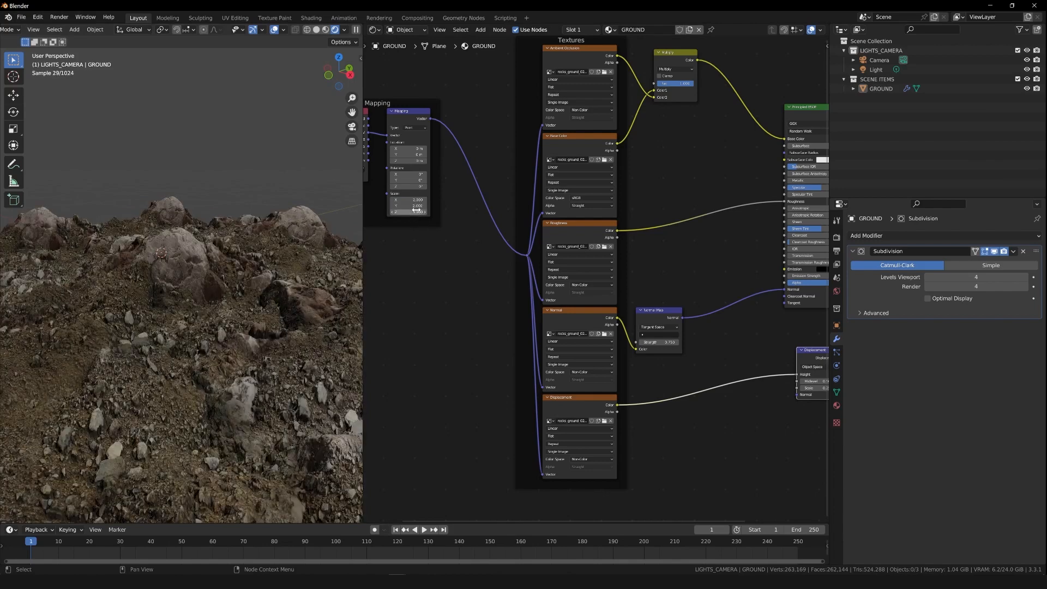
drag(342, 73, 311, 137)
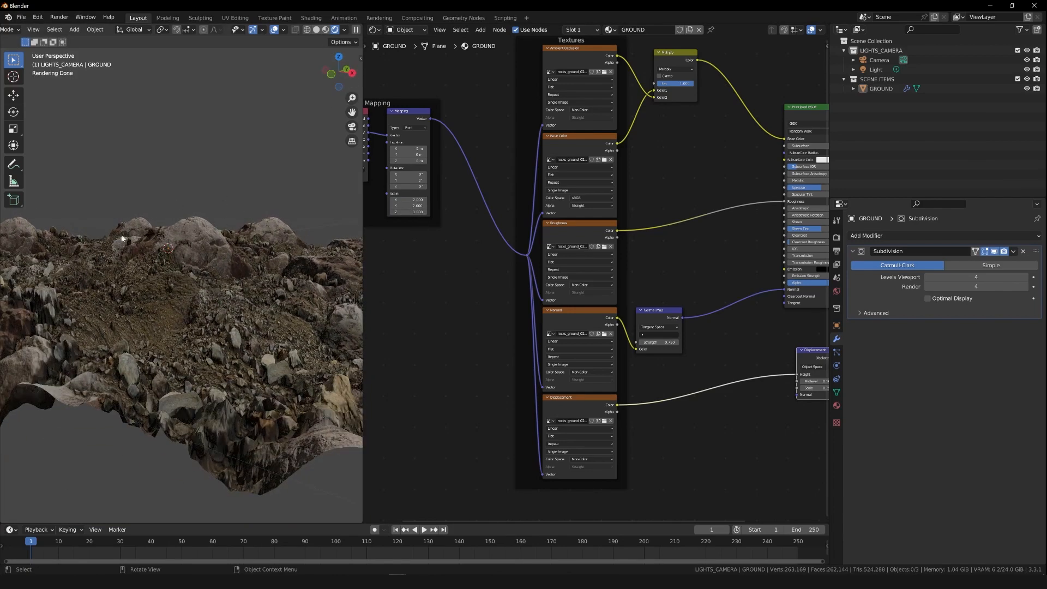
- Set the Mapping node's X and Y scale to 3 and inspect the tighter rock tiling
click(409, 199)
text(3)
key(Tab)
text(3)
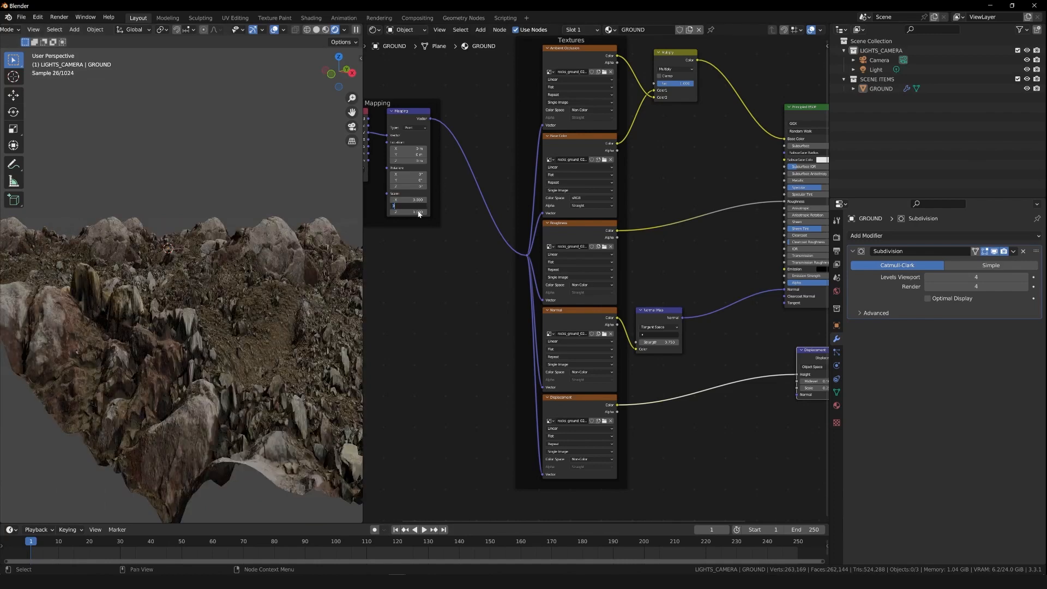
key(Return)
drag(338, 70, 281, 79)
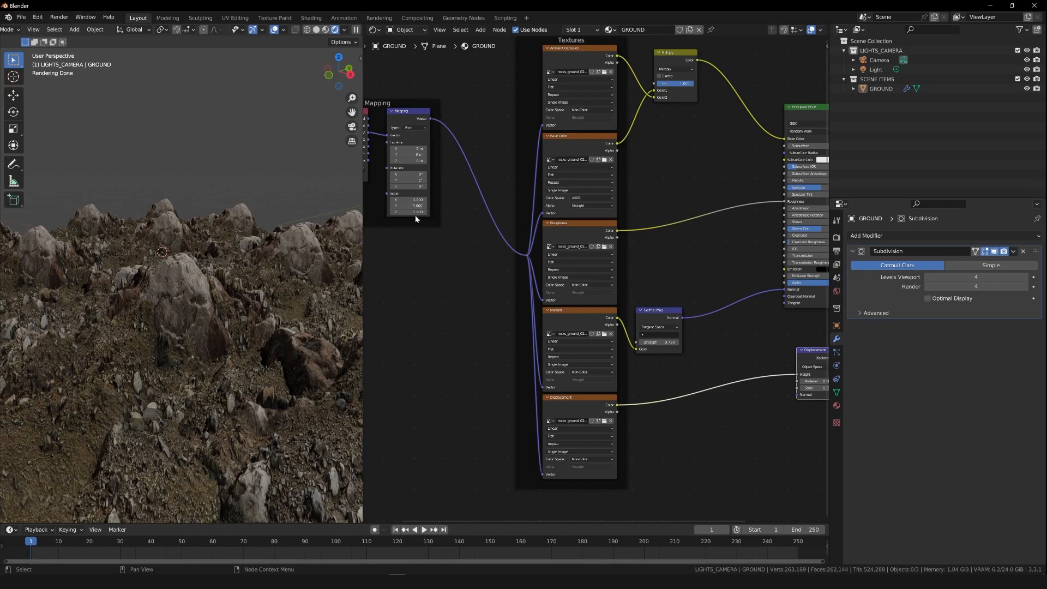
- Return the Mapping node's X and Y scale to 1
click(409, 199)
text(1)
key(Tab)
text(1)
key(Return)
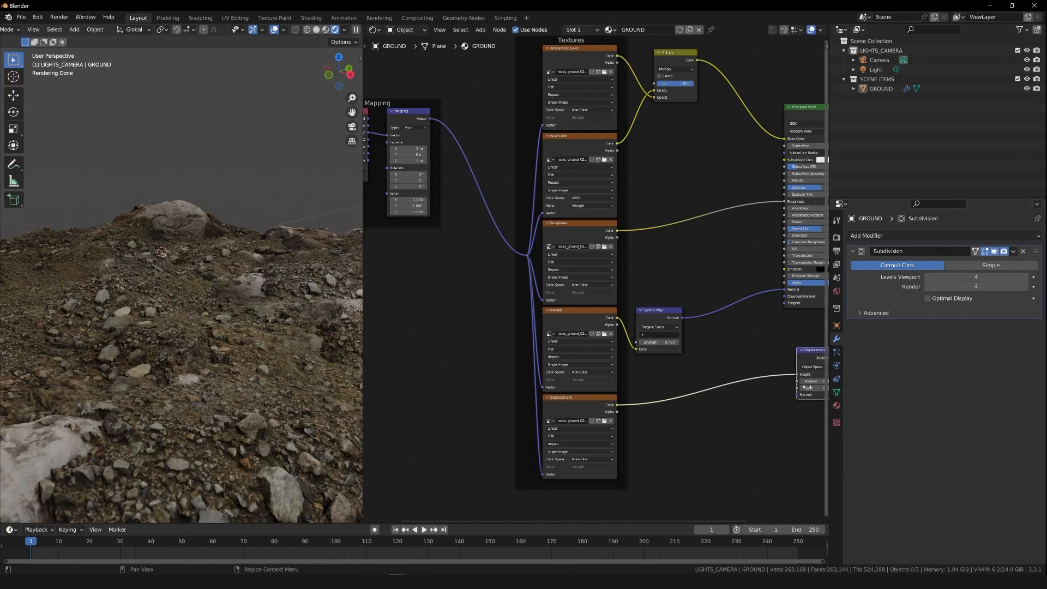
- Copy the Mapping node's X scale as a new driver and paste it onto the Y scale
drag(541, 519, 564, 517)
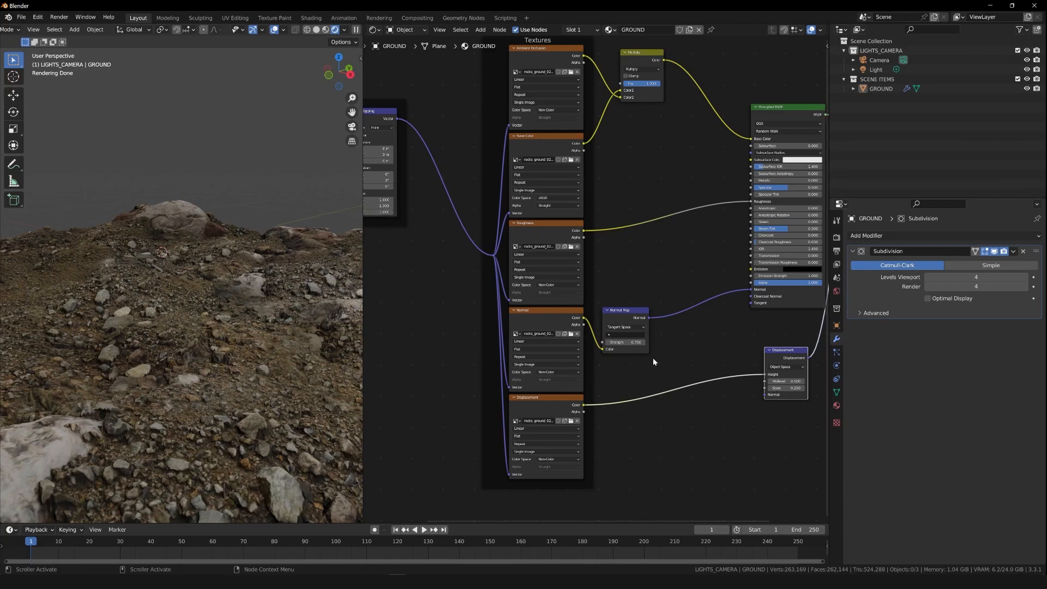
drag(504, 523, 489, 521)
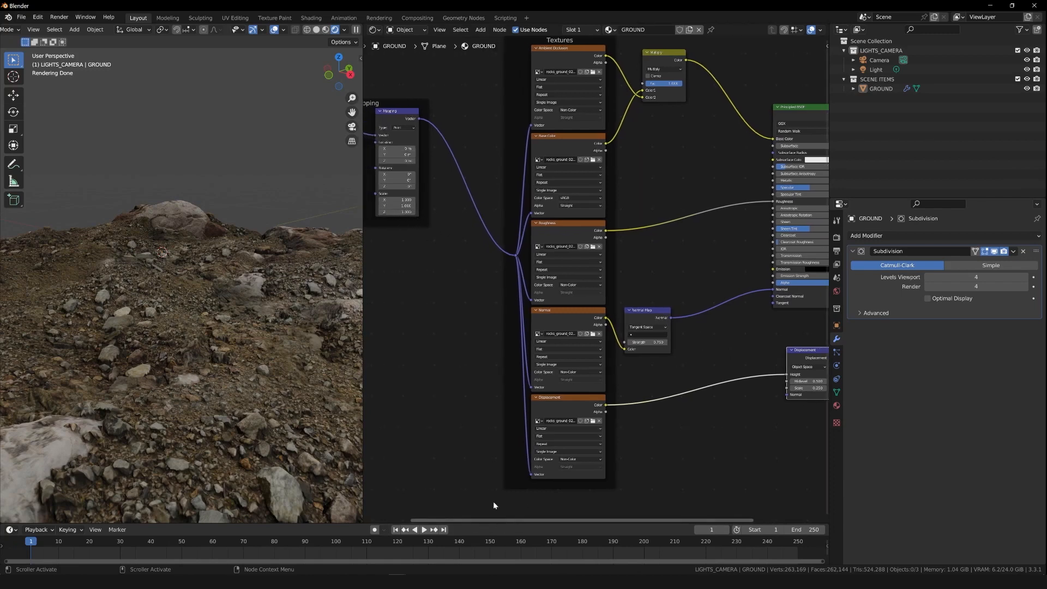
right_click(393, 199)
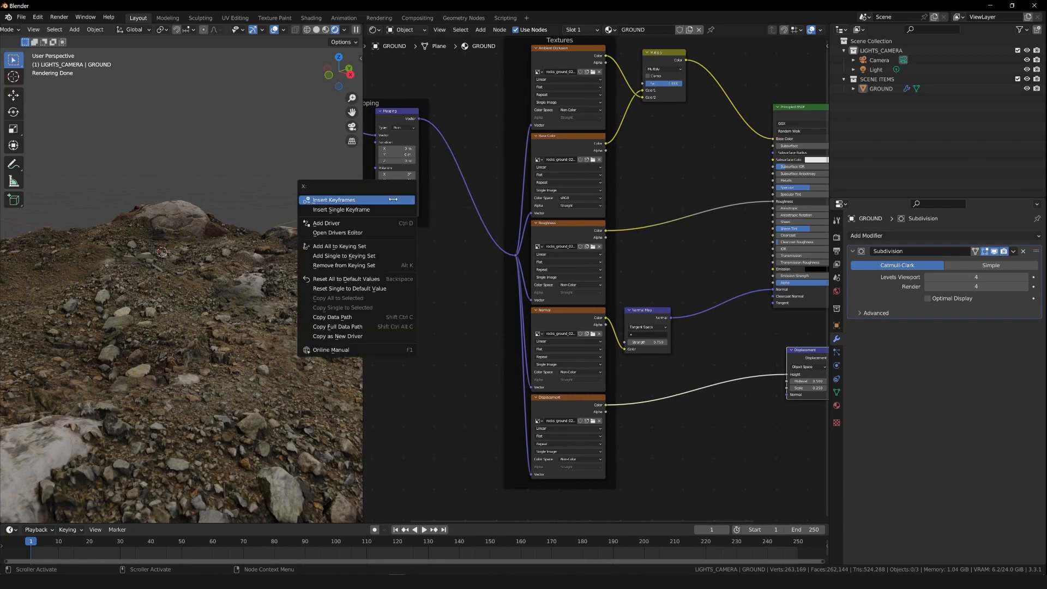
click(369, 336)
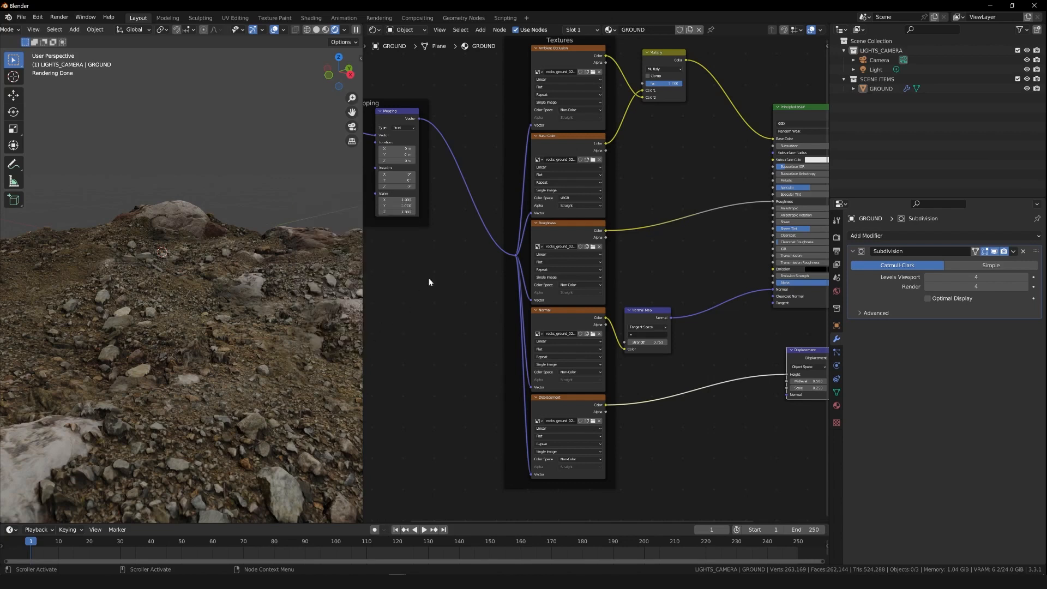
right_click(393, 206)
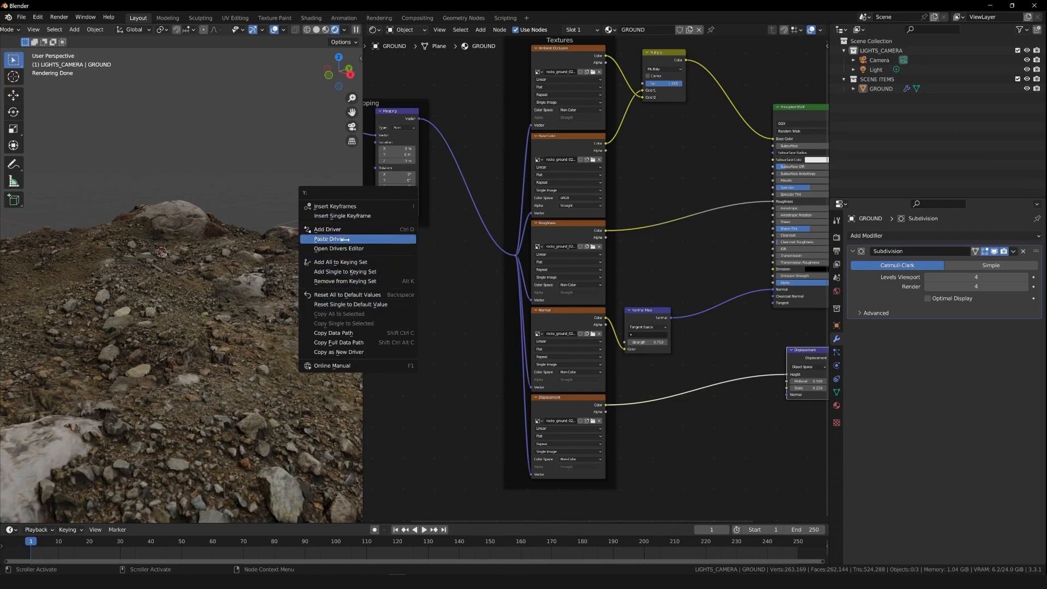
click(410, 238)
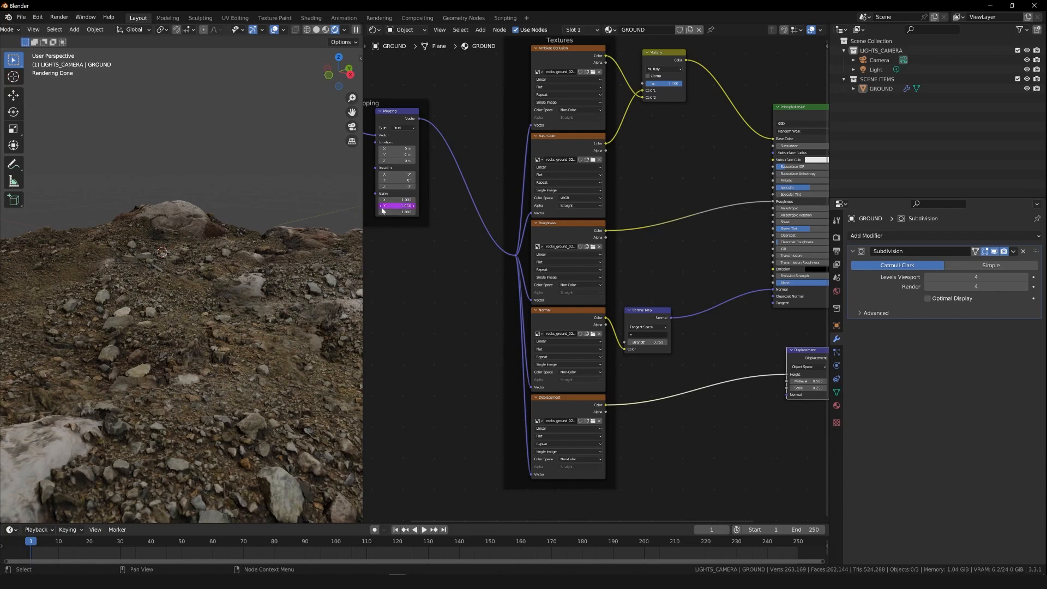
- Test the linked tiling by setting the Mapping node's X scale to 2 and back to 1
click(392, 200)
text(2)
key(Return)
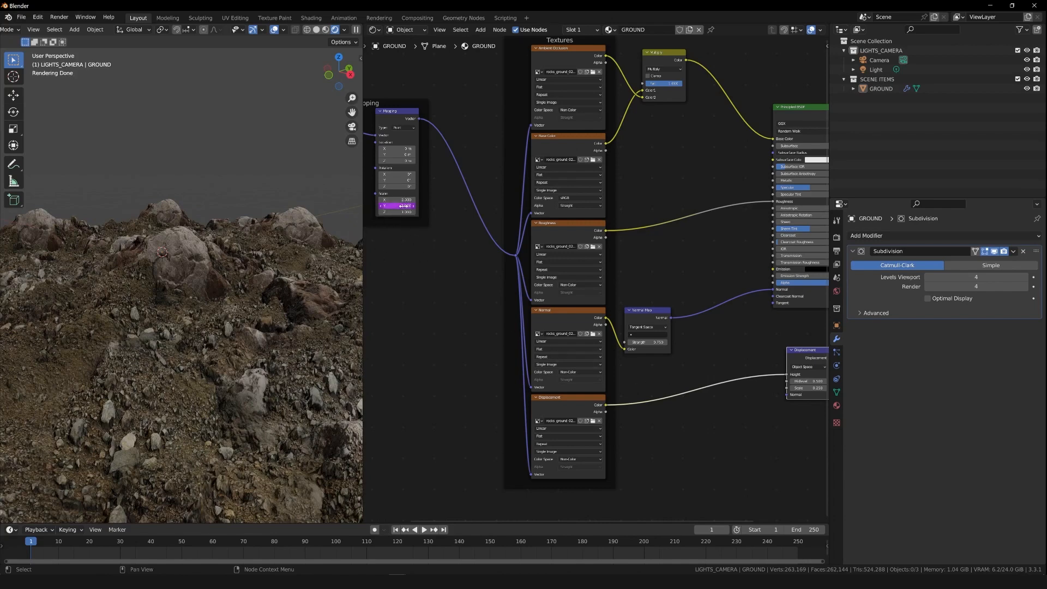
click(398, 200)
key(Return)
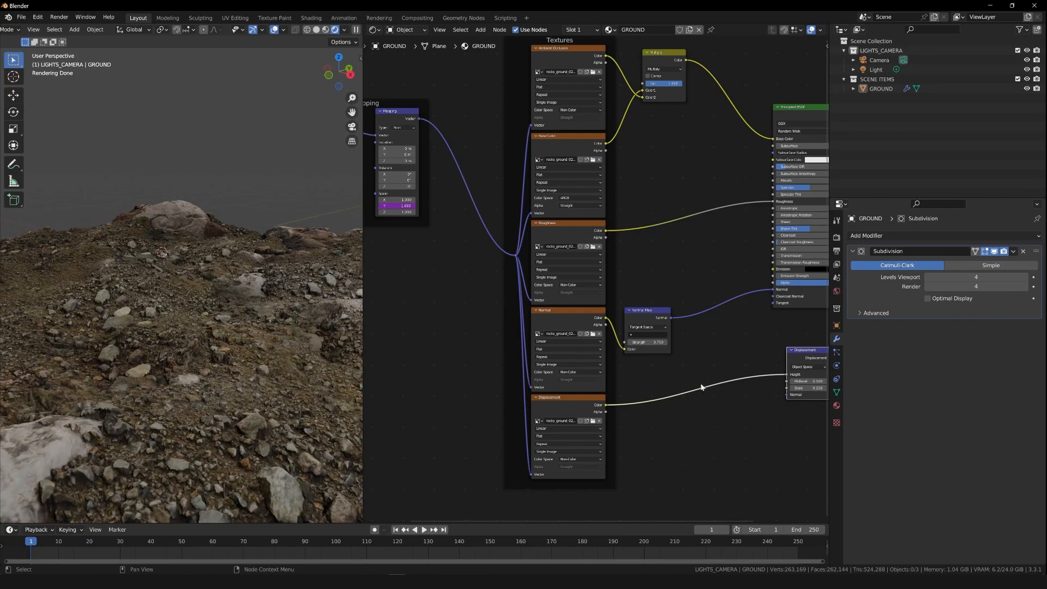
- Add a Math node below the link between the Displacement texture and the Displacement node, and enter its first value
key(shift+a)
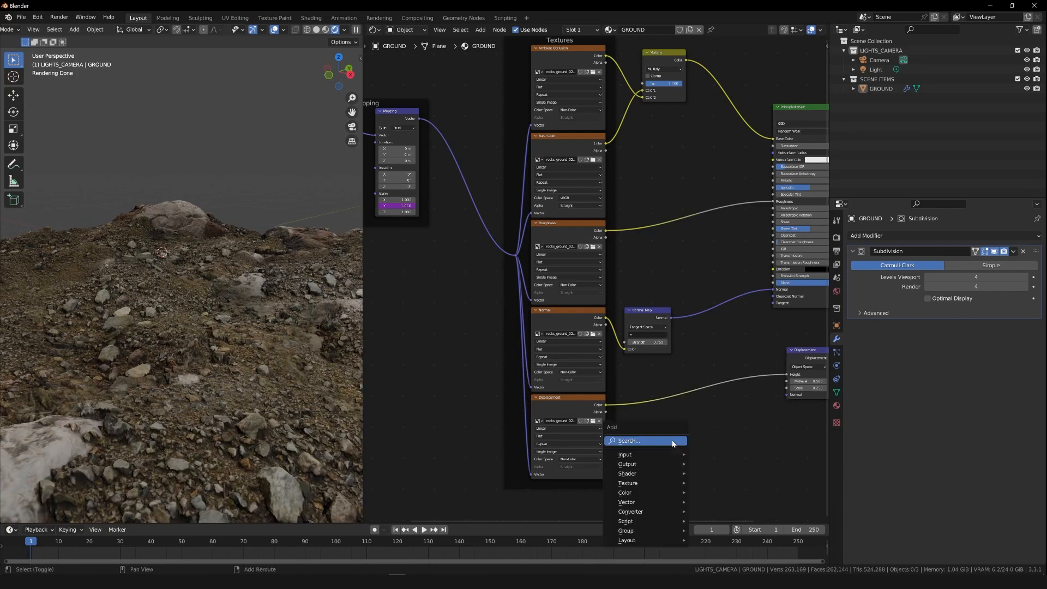
click(659, 441)
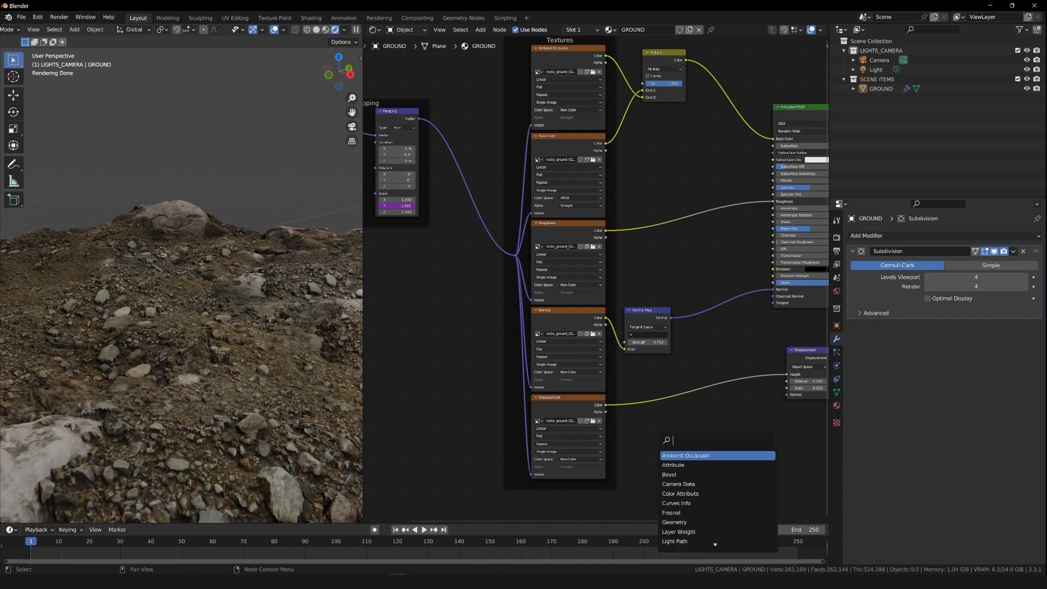
text(math)
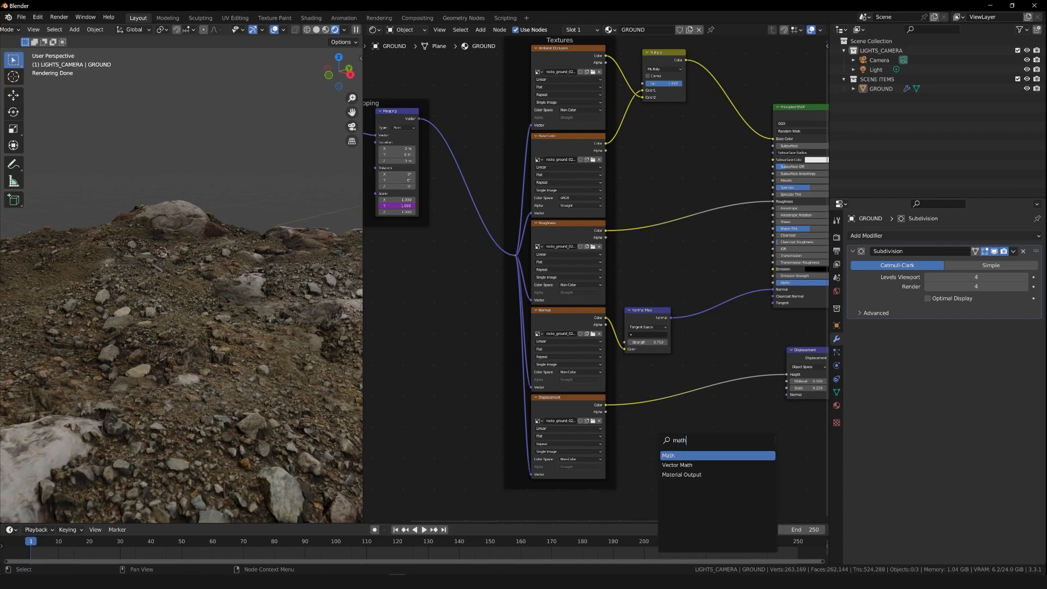
key(Return)
click(681, 444)
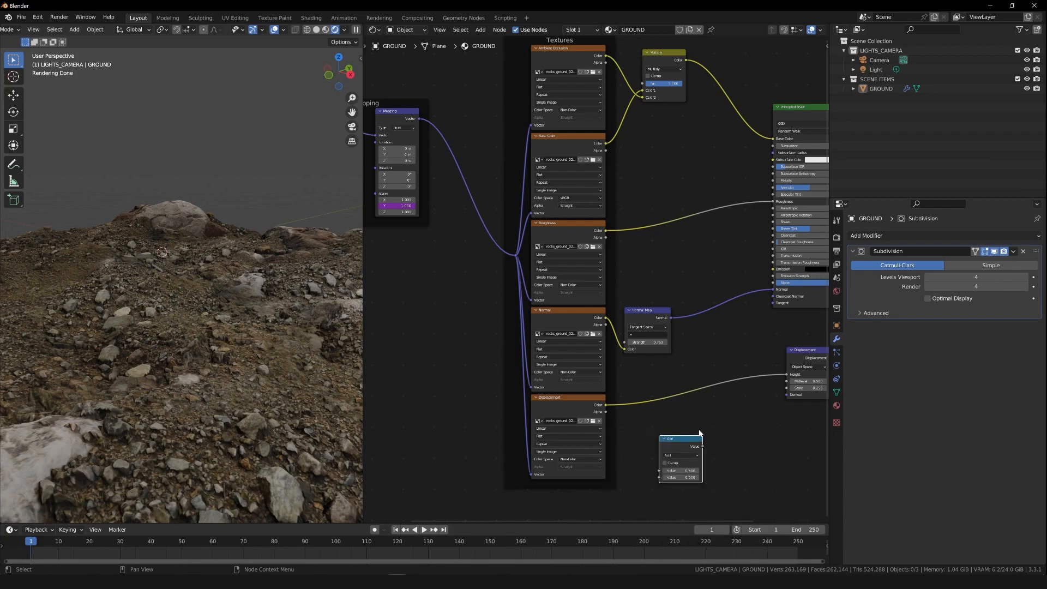
drag(672, 442, 691, 417)
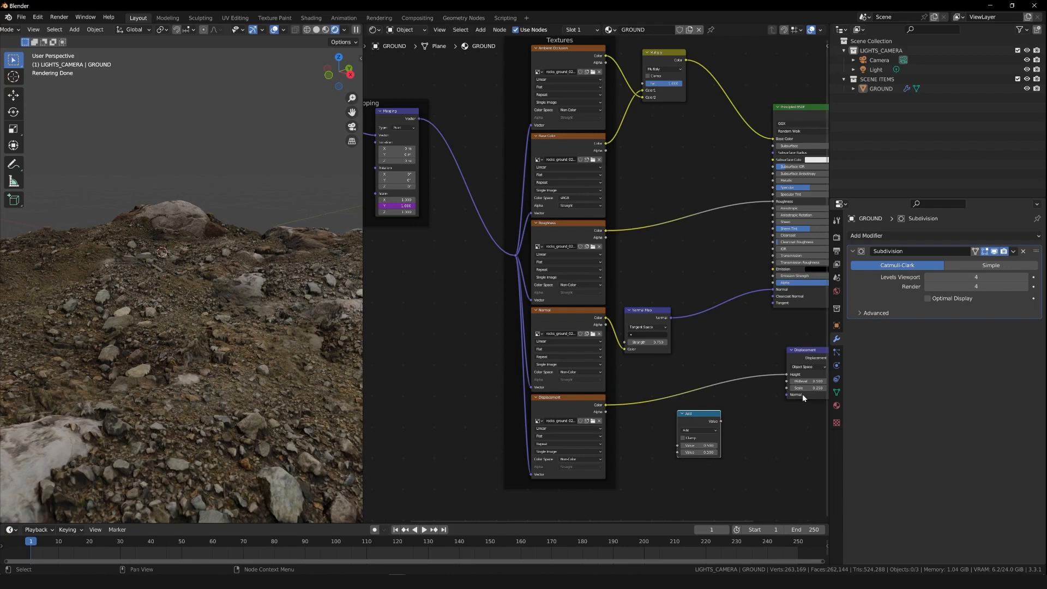
double_click(698, 445)
key(Return)
- Copy the Mapping node's X scale as a new driver and paste it onto the Math node's second value
right_click(394, 200)
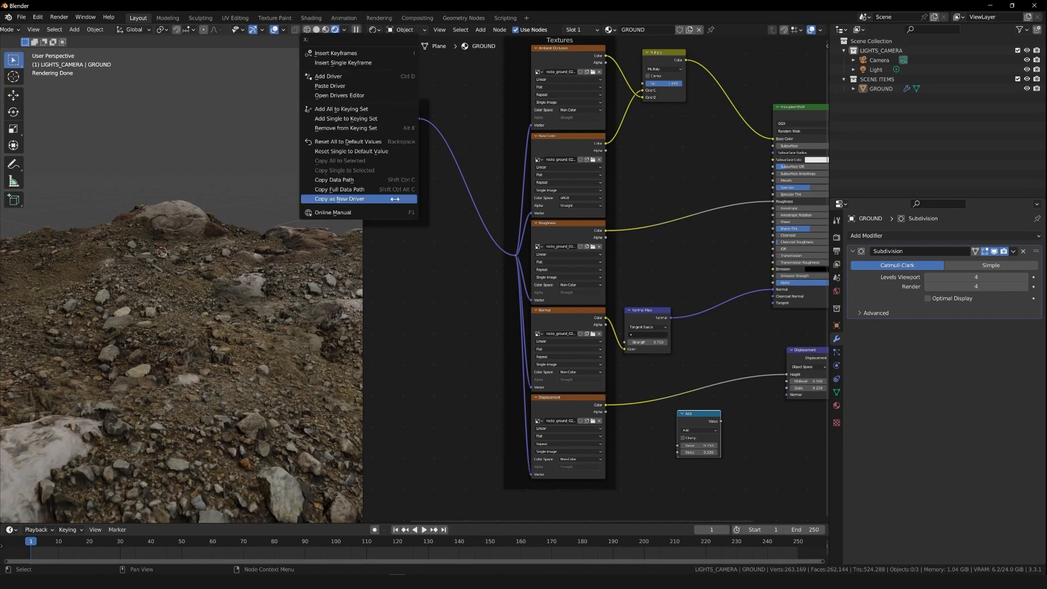
click(365, 198)
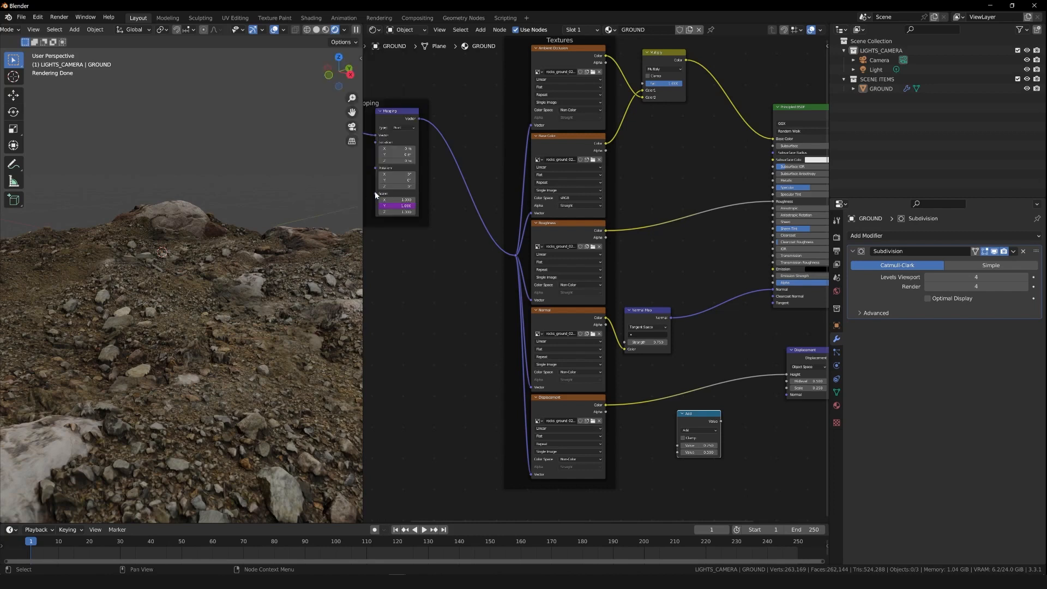
click(698, 452)
key(Escape)
right_click(694, 452)
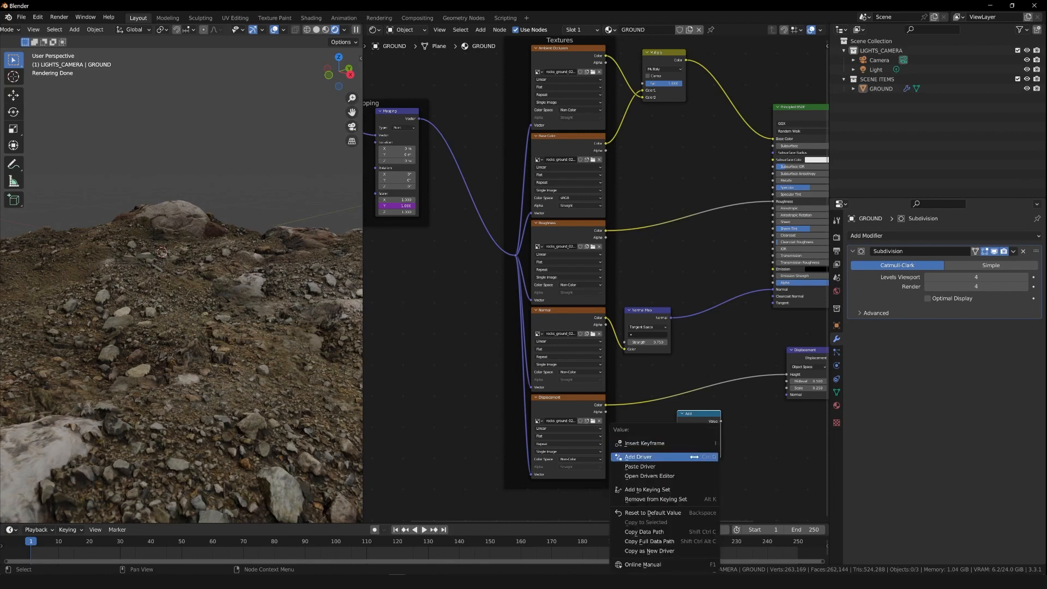
click(698, 467)
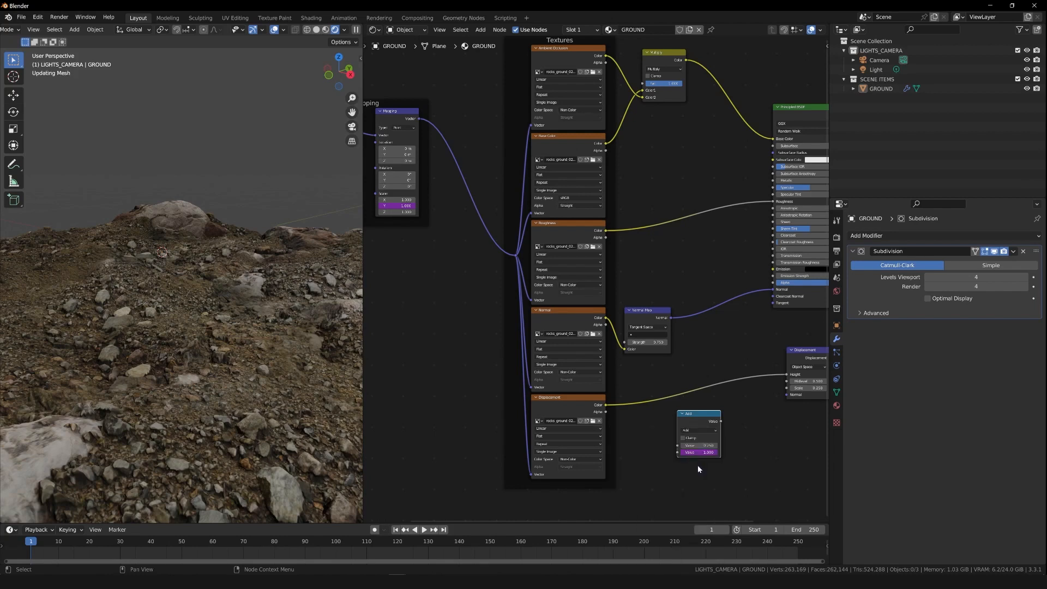
- Set the Math node's operation to Divide and connect its output to the Displacement node's Scale
click(697, 431)
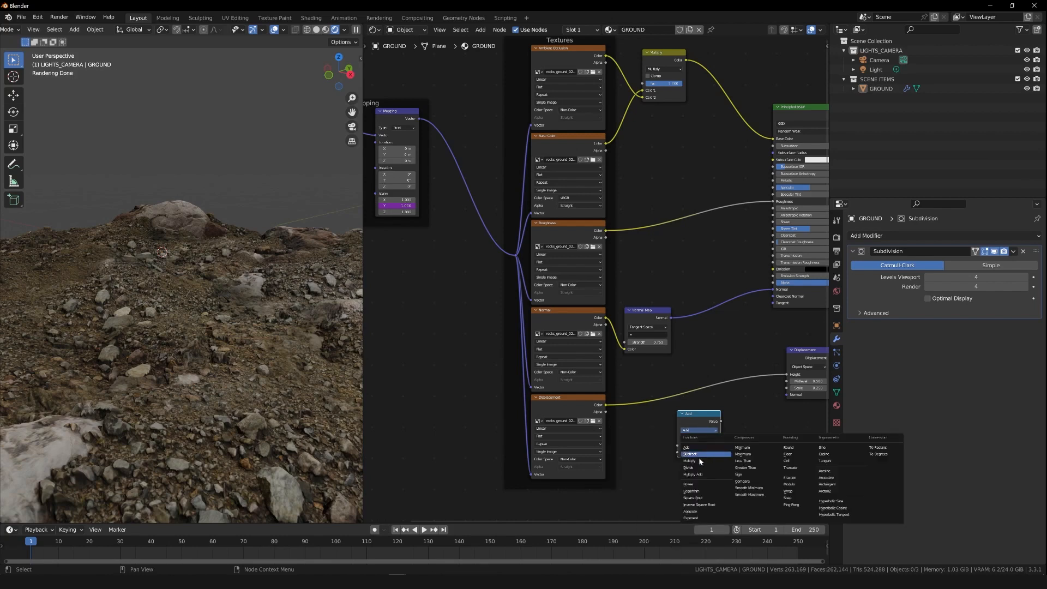
click(718, 466)
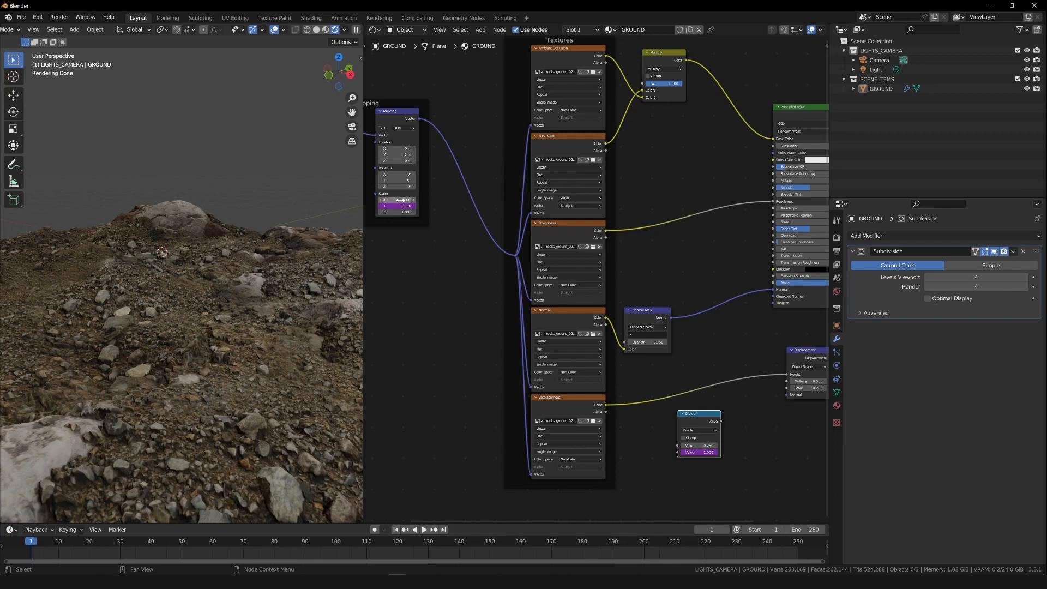
drag(721, 422, 769, 404)
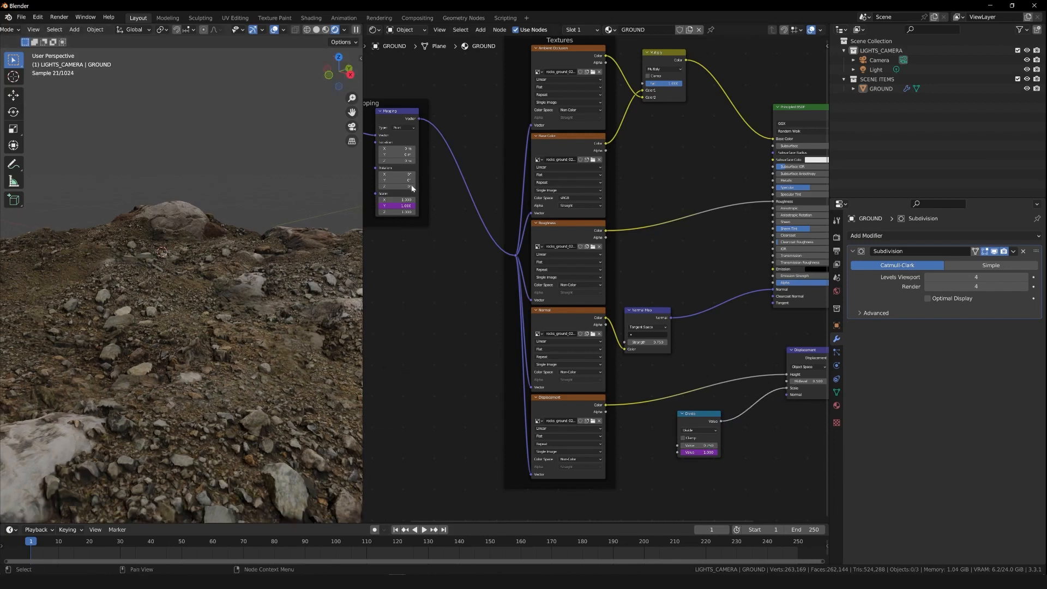
- Set the Mapping node's X scale to 4 and inspect the displaced rocks up close
click(395, 199)
key(Return)
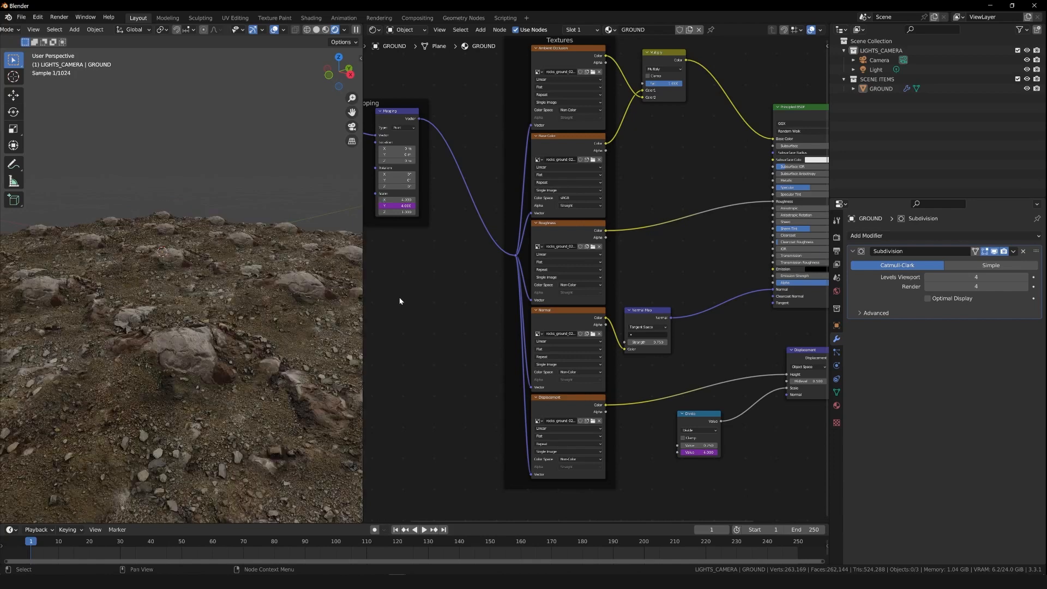
mouse_move(349, 77)
mouse_down()
mouse_move(359, 89)
mouse_move(394, 64)
mouse_move(341, 64)
mouse_up()
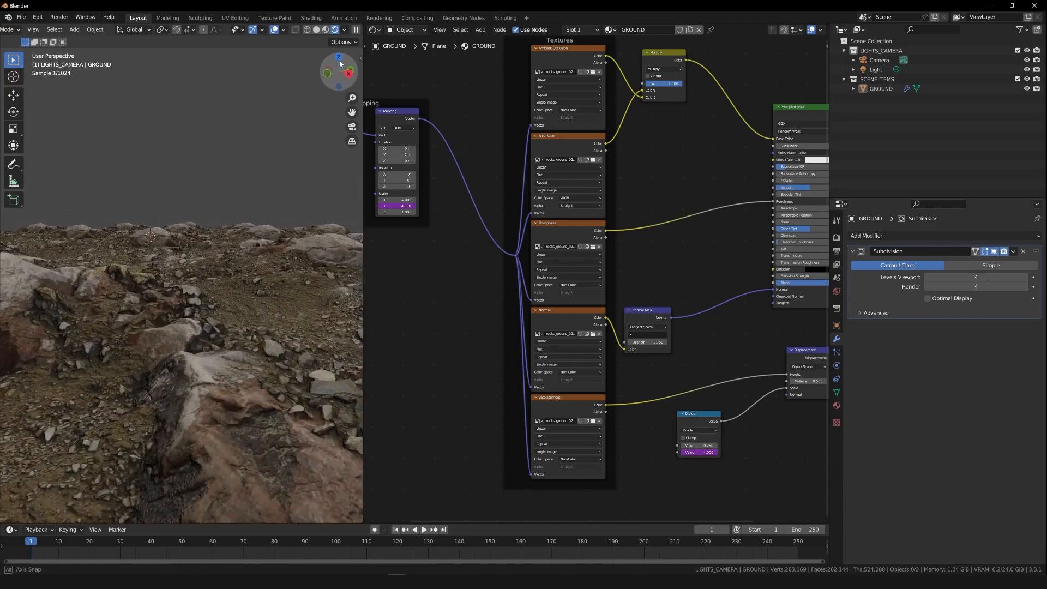
drag(351, 99, 346, 106)
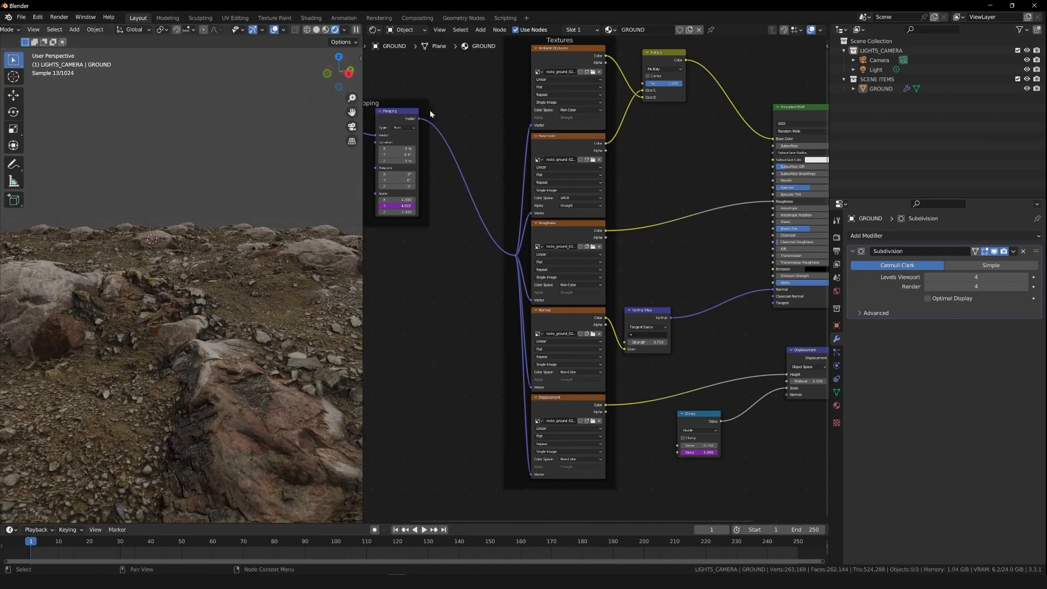
- Set the Mapping node's X scale to 2 and examine the ground displacement from several angles
click(406, 200)
text(2)
key(Return)
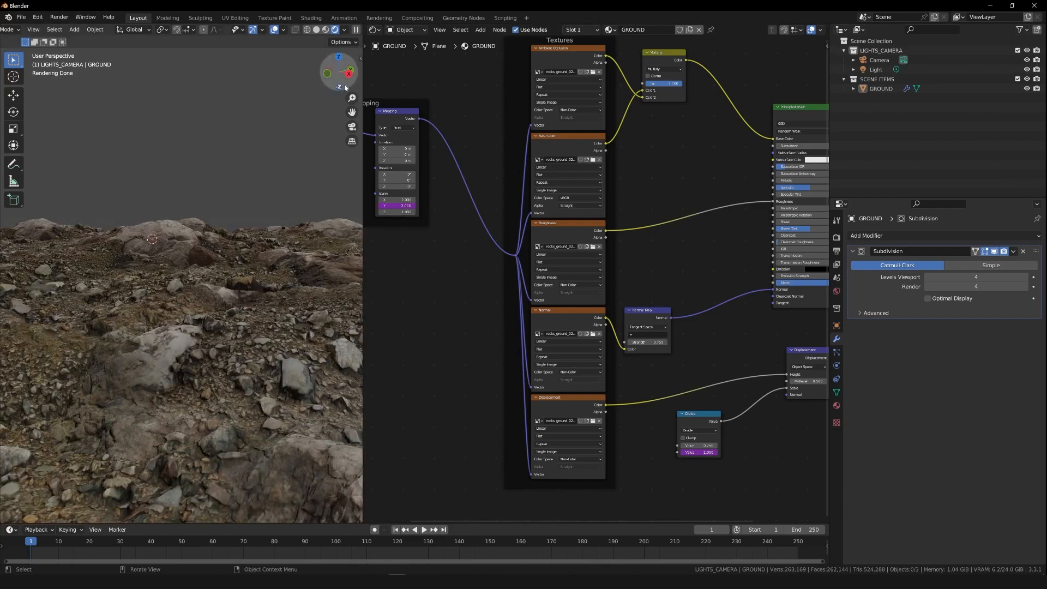
drag(339, 70, 362, 76)
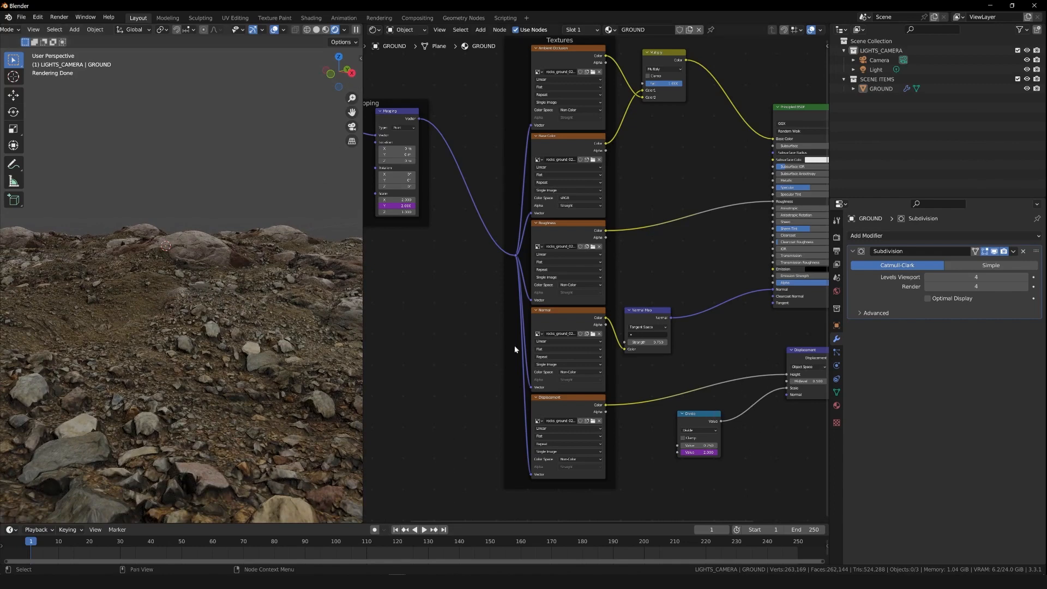
drag(329, 71, 327, 72)
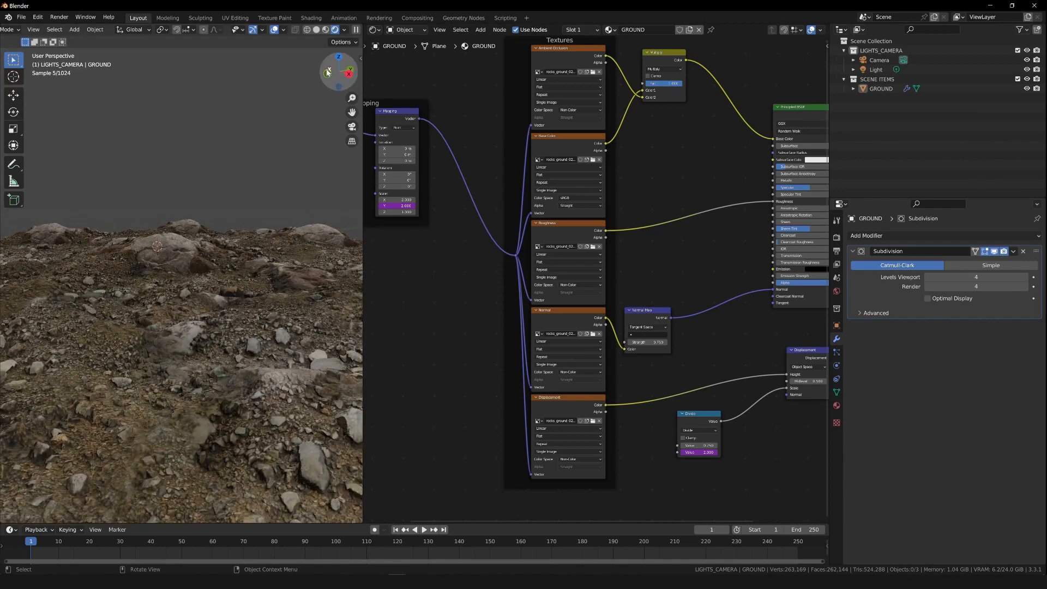
- Set the Divide node's first value to 0.75 and nudge the node slightly upward
click(698, 445)
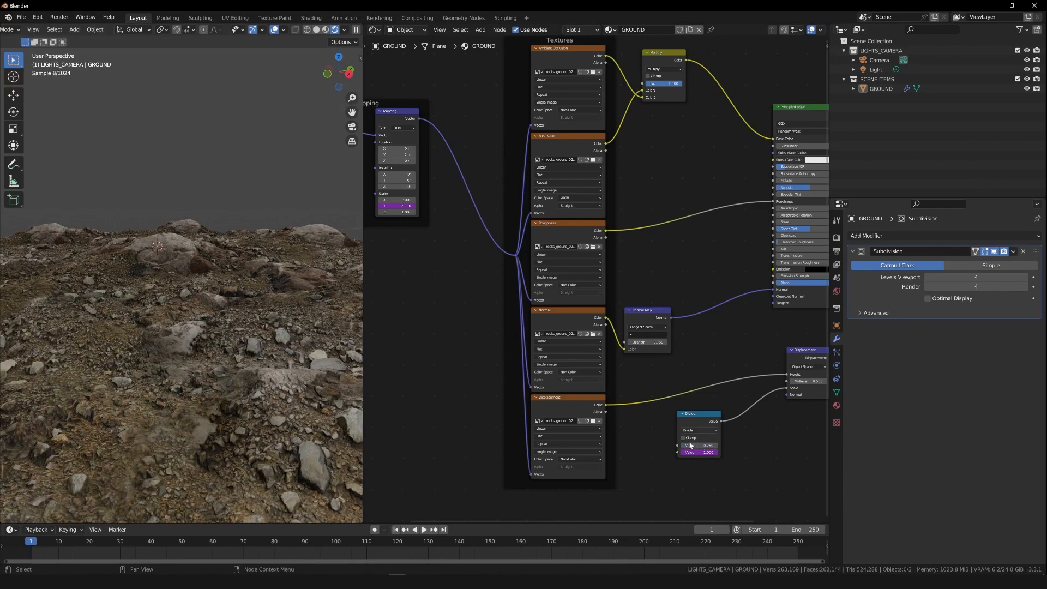
text(0.75)
key(Return)
drag(701, 418, 700, 415)
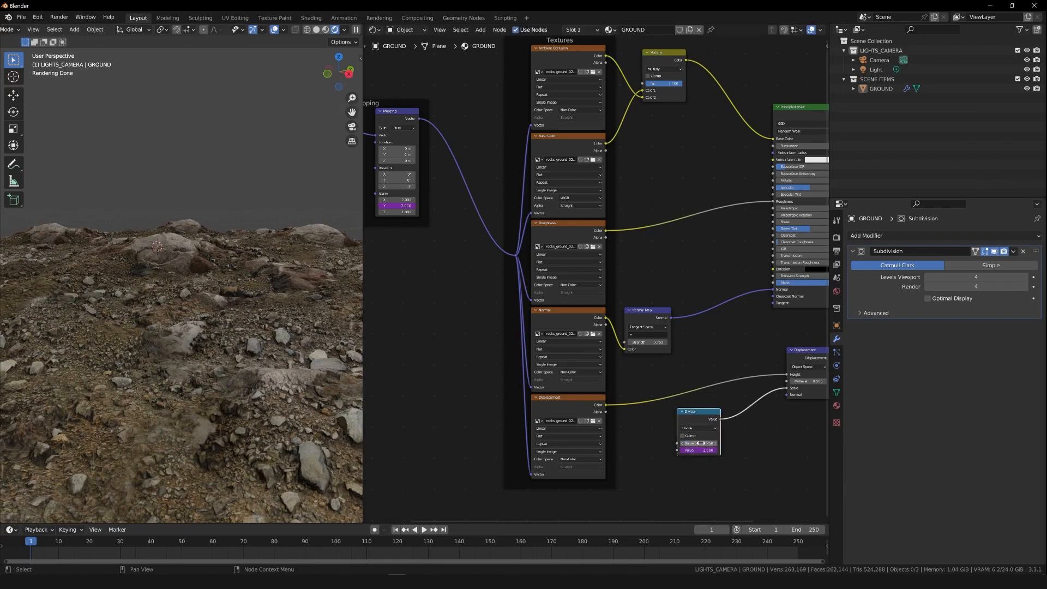
click(704, 444)
key(Return)
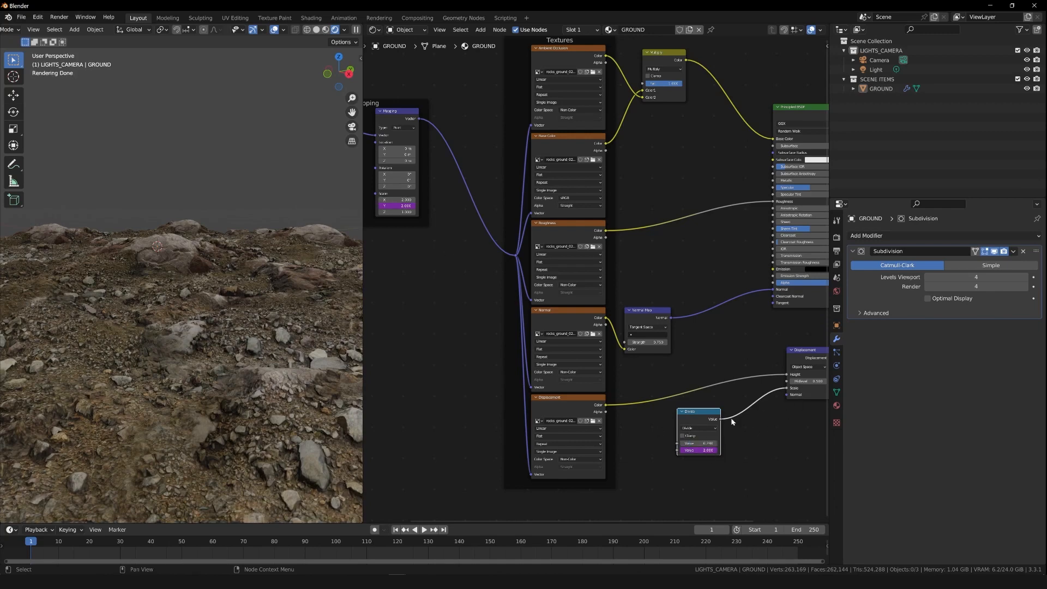
- Set the Mapping node's X scale to 1 and check how the displacement height follows the tiling
mouse_move(347, 77)
mouse_down()
mouse_move(323, 77)
mouse_move(369, 74)
mouse_move(349, 77)
mouse_up()
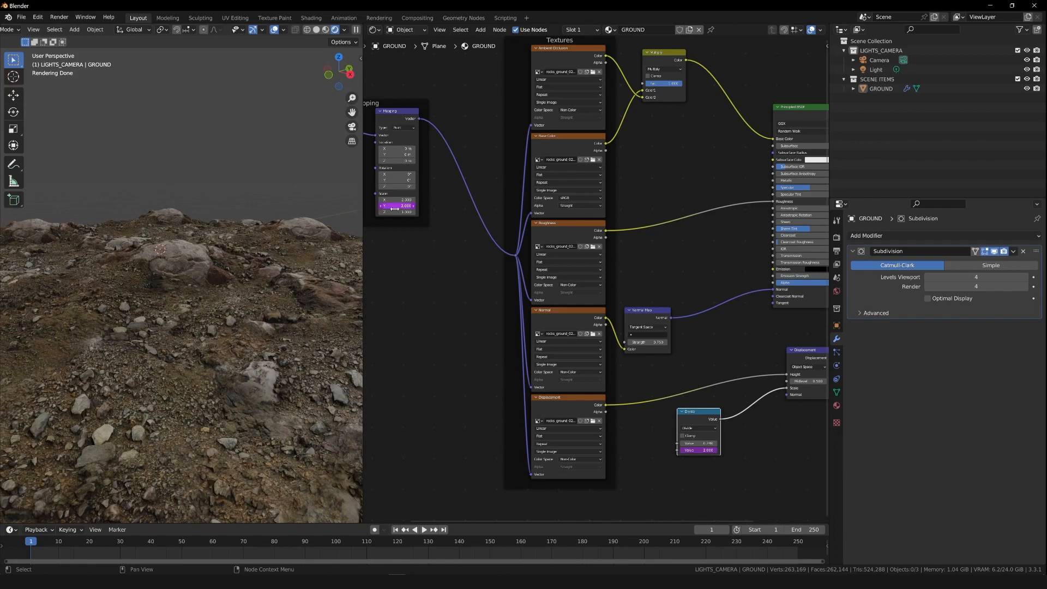
click(395, 201)
text(1)
key(Return)
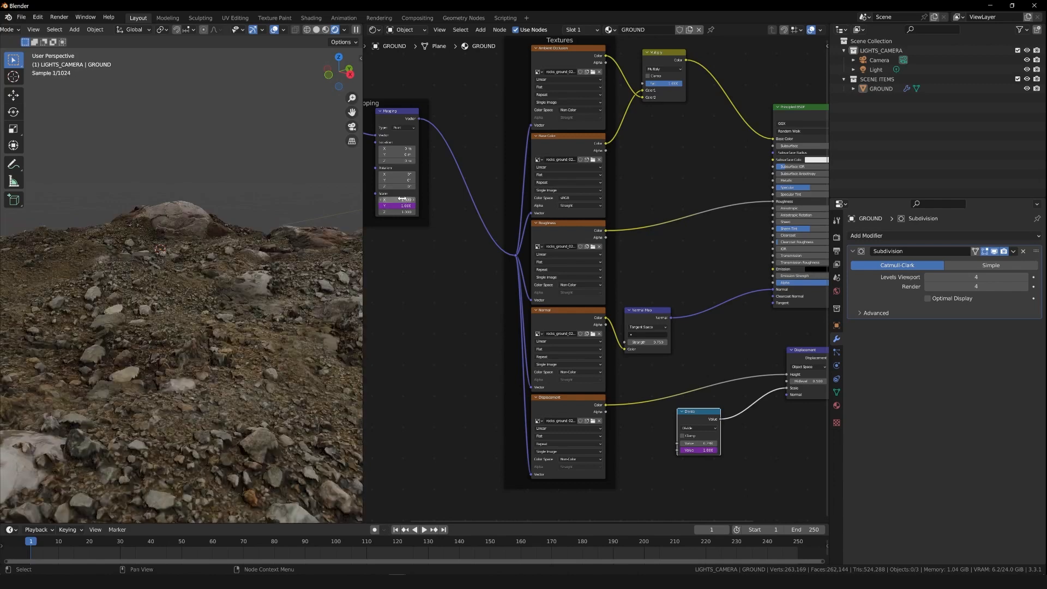
drag(338, 69, 313, 67)
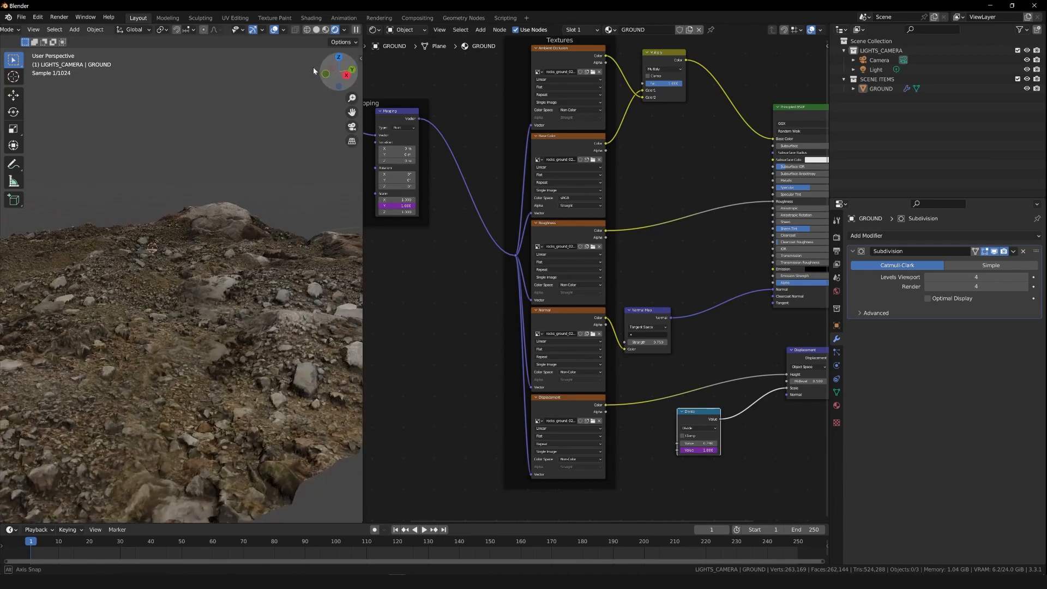
- Set the Mapping node's X scale back to 2 and review the ground relief
click(396, 200)
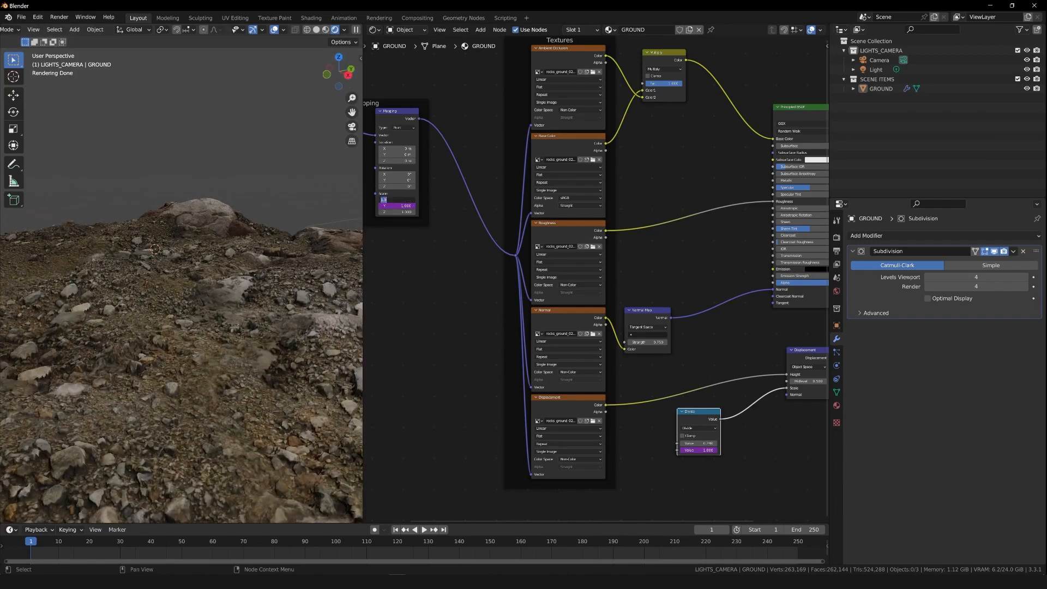
text(2)
key(Return)
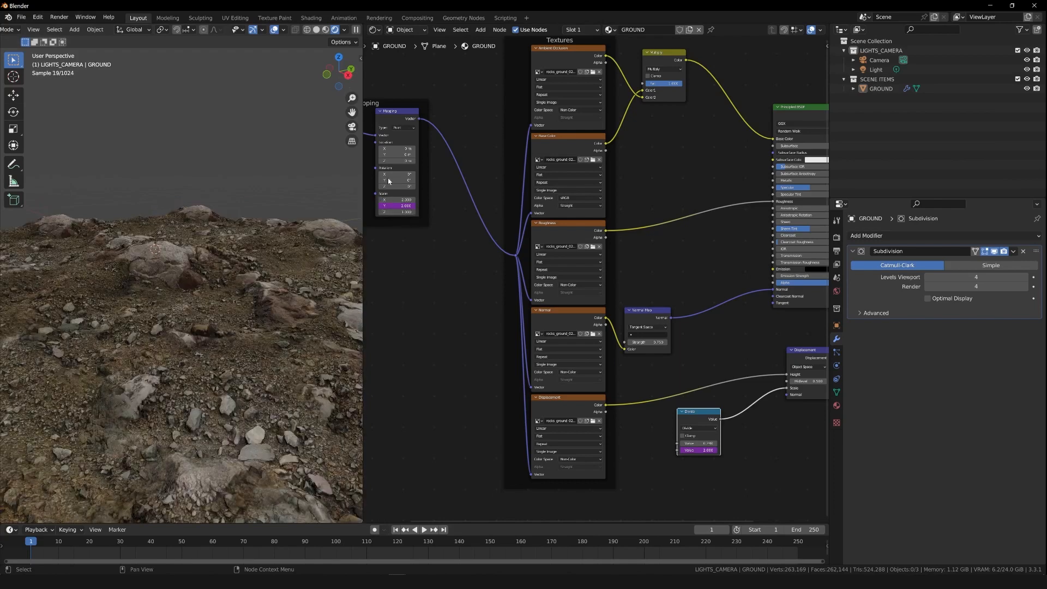
mouse_move(342, 76)
mouse_down()
mouse_move(365, 69)
mouse_move(344, 75)
mouse_up()
- View the finished forest scene in the GROUND_TEXTURE_01.blend window, then return to the working scene
mouse_move(398, 573)
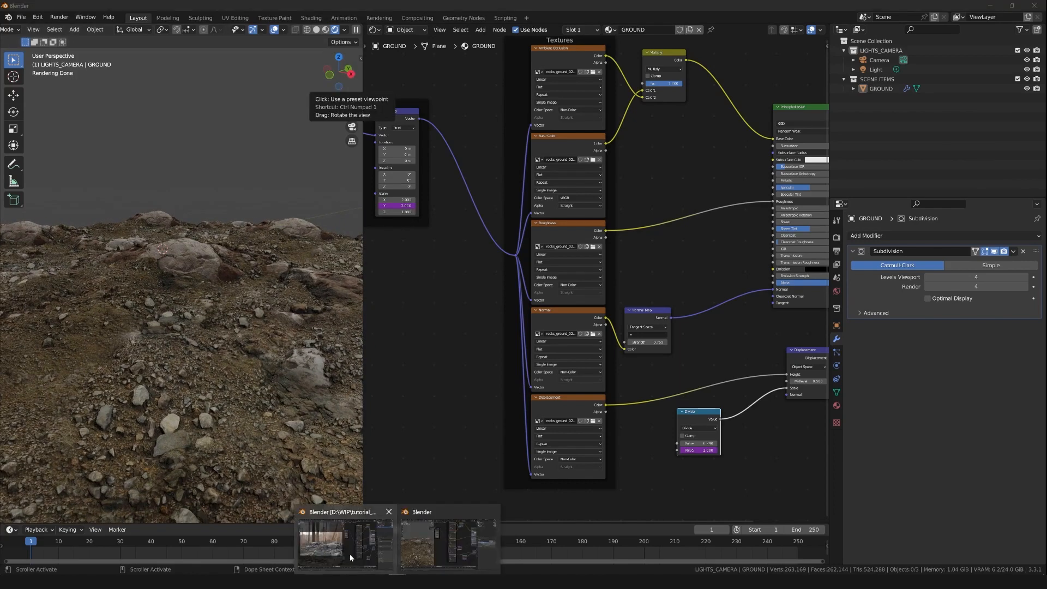
click(345, 541)
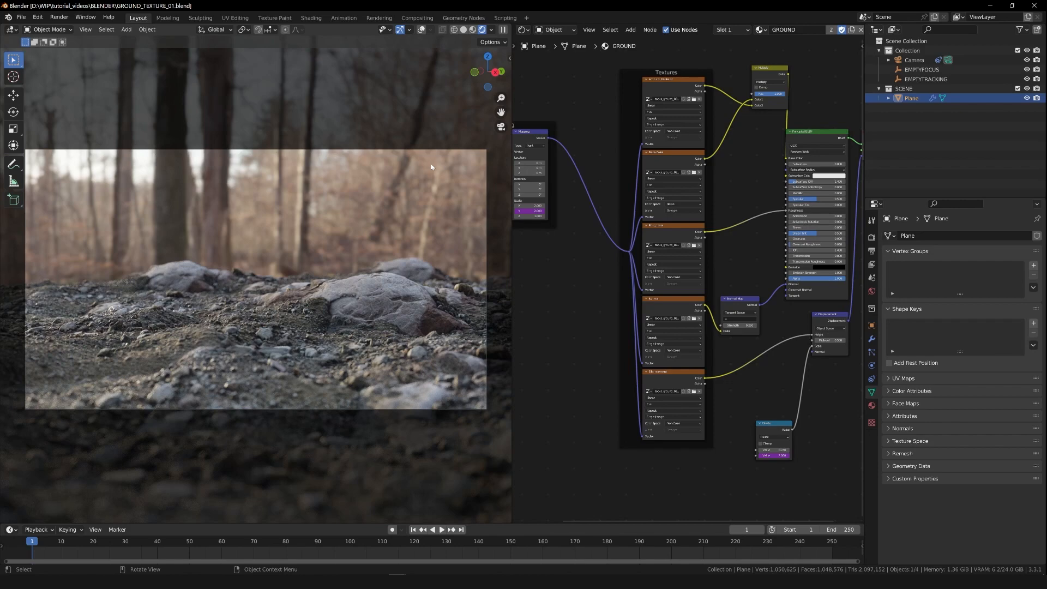
click(398, 581)
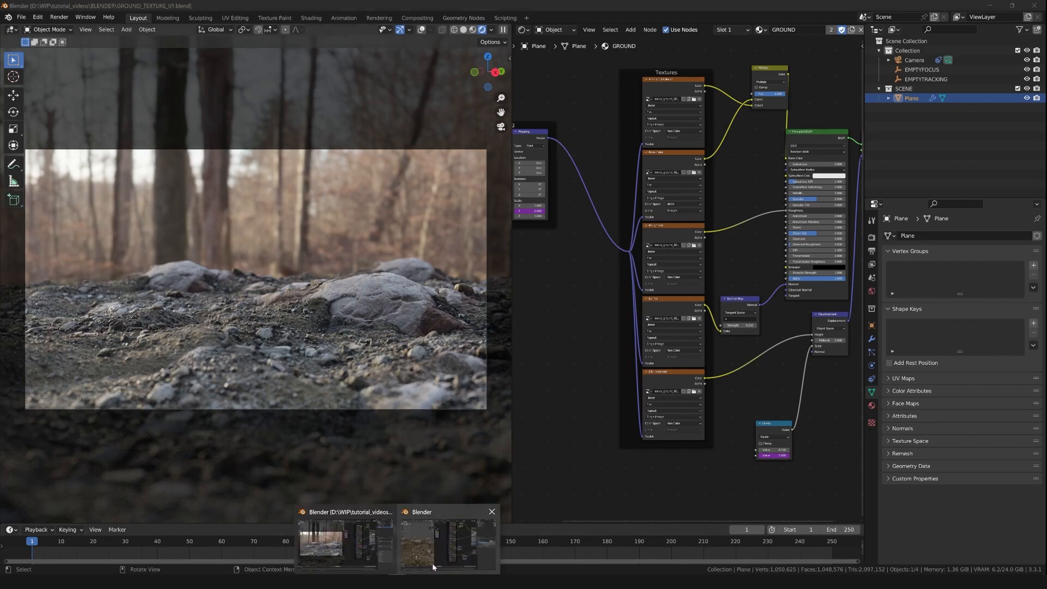
click(427, 557)
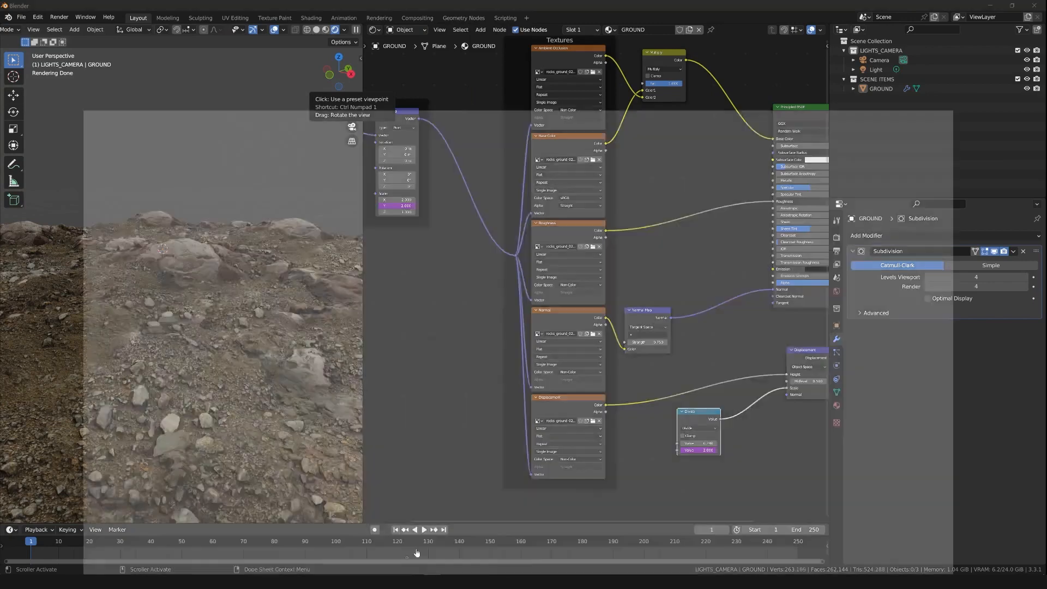
- Switch to the browser and show the Autumn Forest 04 HDRI page on Poly Haven
click(421, 538)
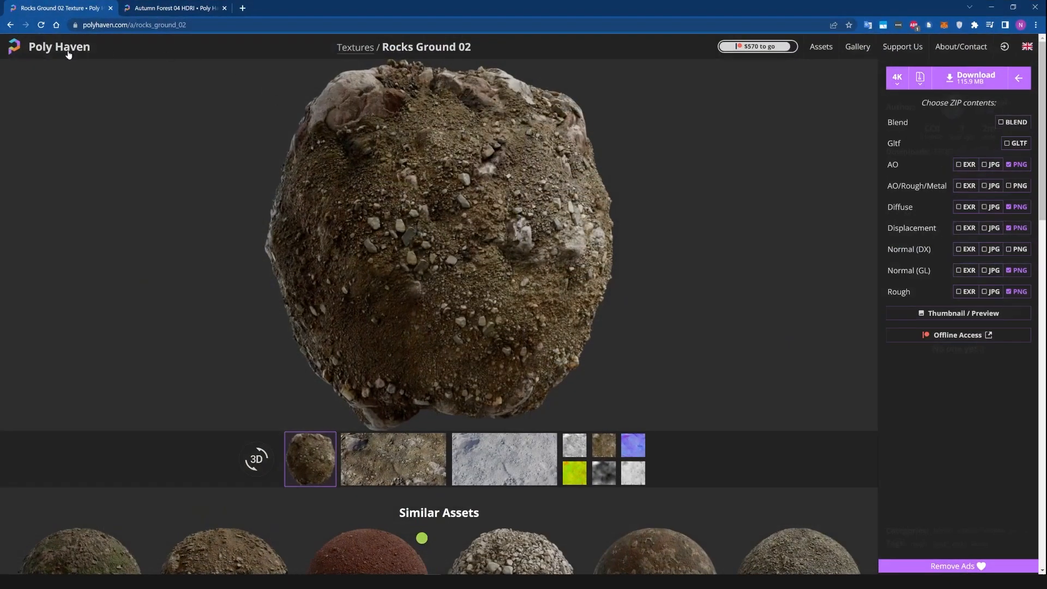
click(162, 9)
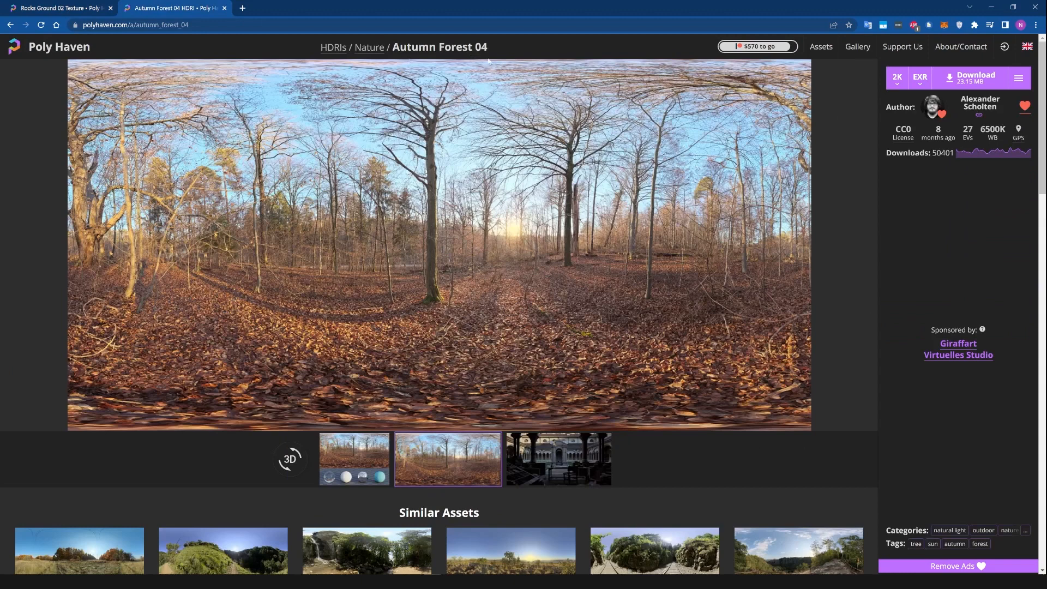
- Download the Autumn Forest 04 HDRI at 2K resolution in EXR format
click(899, 85)
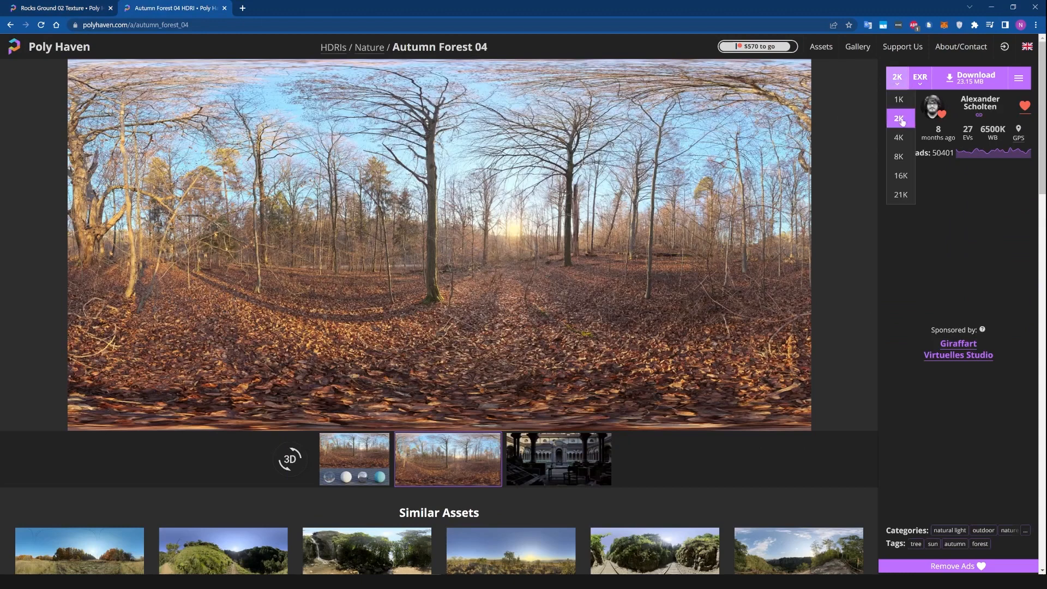
click(903, 121)
click(923, 86)
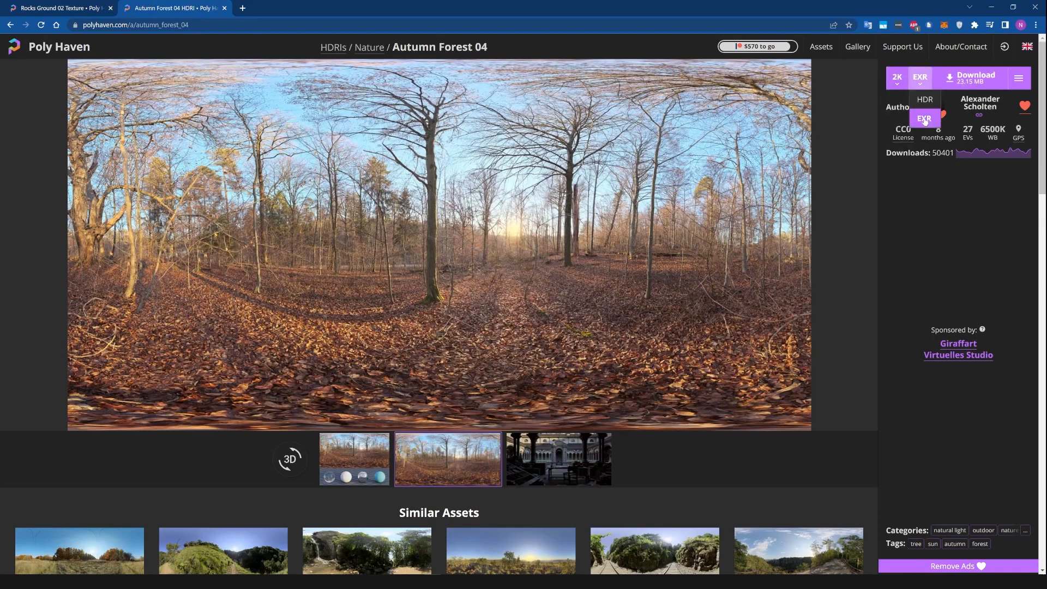
click(924, 121)
click(966, 82)
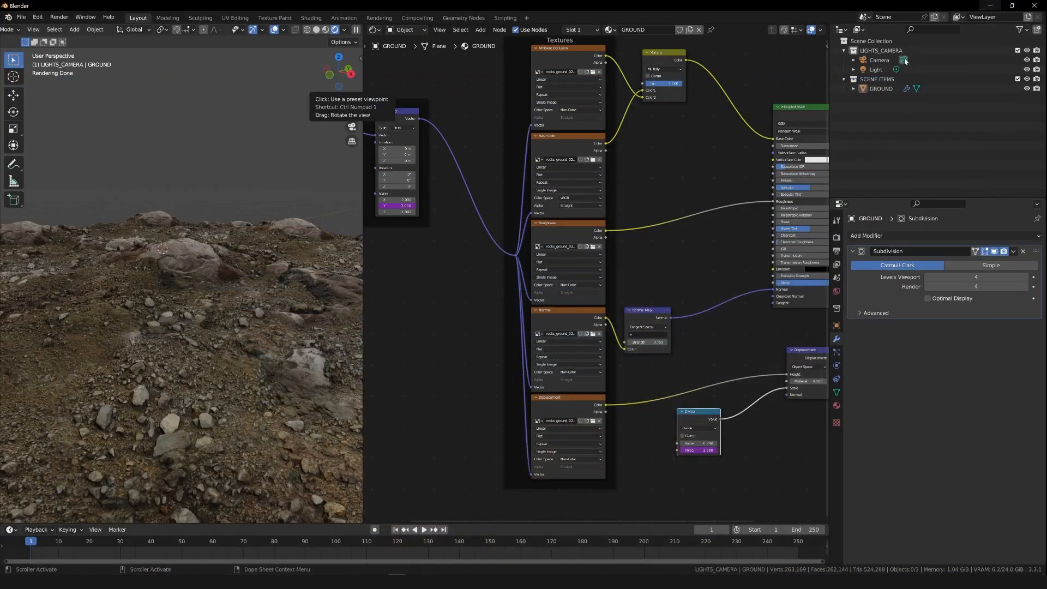
- Switch to File Explorer and check the HDRI folder in tutorial_videos for autumn_forest_04_2k.exr, then minimize the window
click(80, 579)
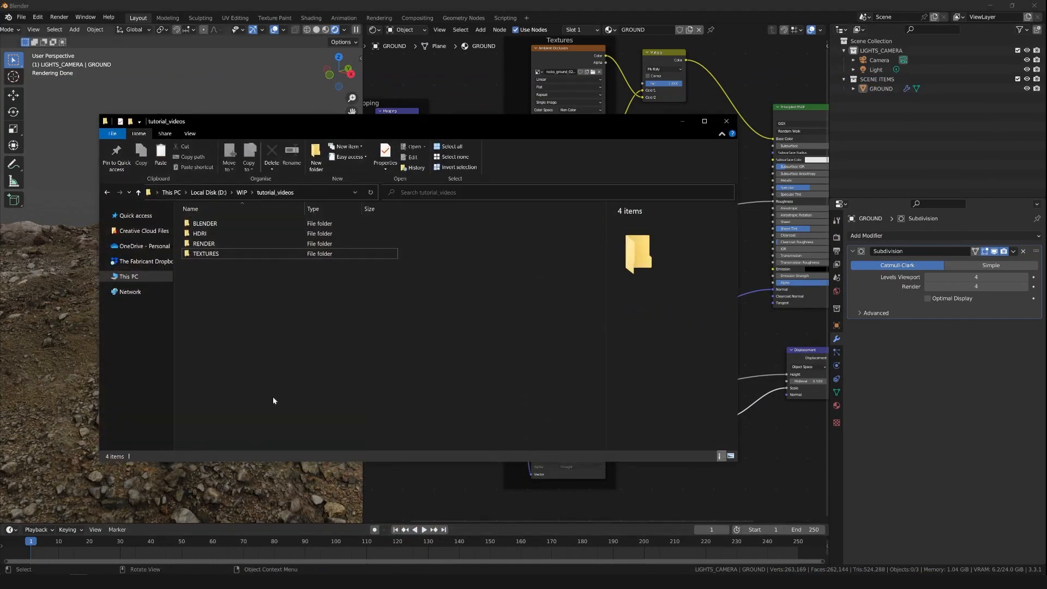
double_click(200, 233)
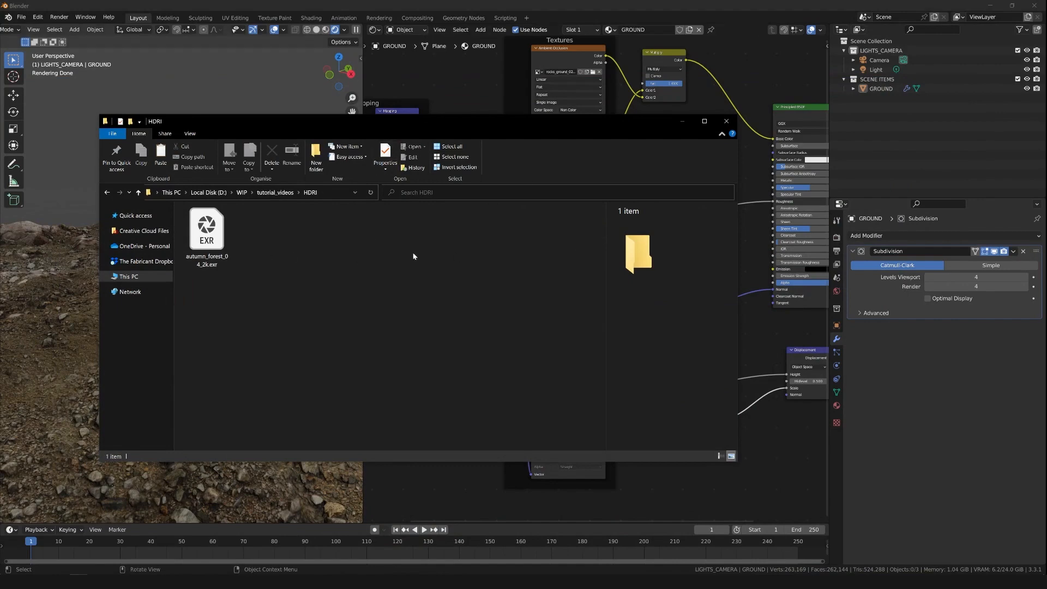
click(682, 123)
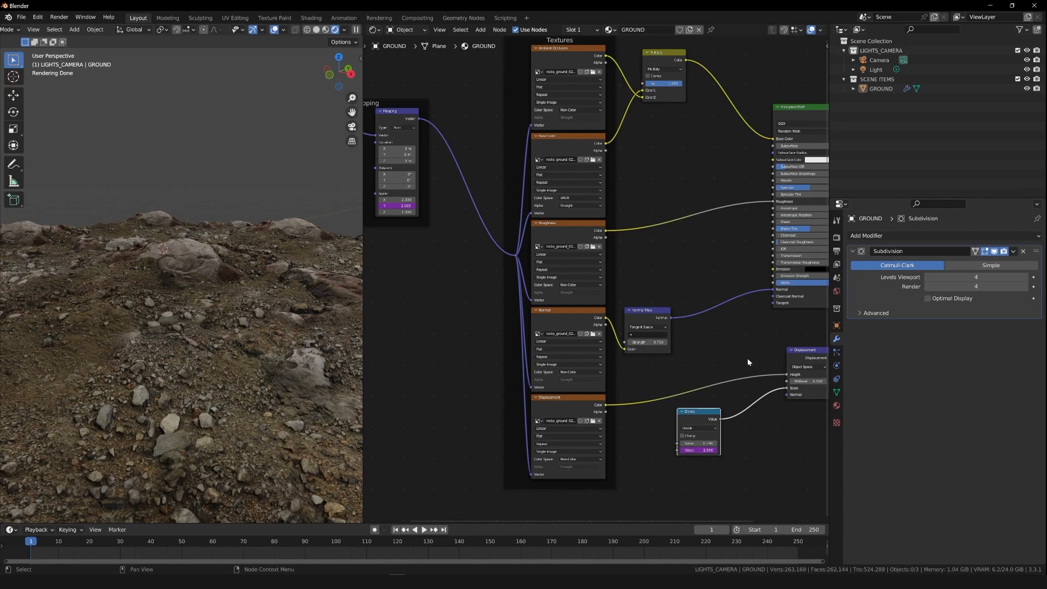
- Switch the shader editor from the object material to the World nodes
click(406, 31)
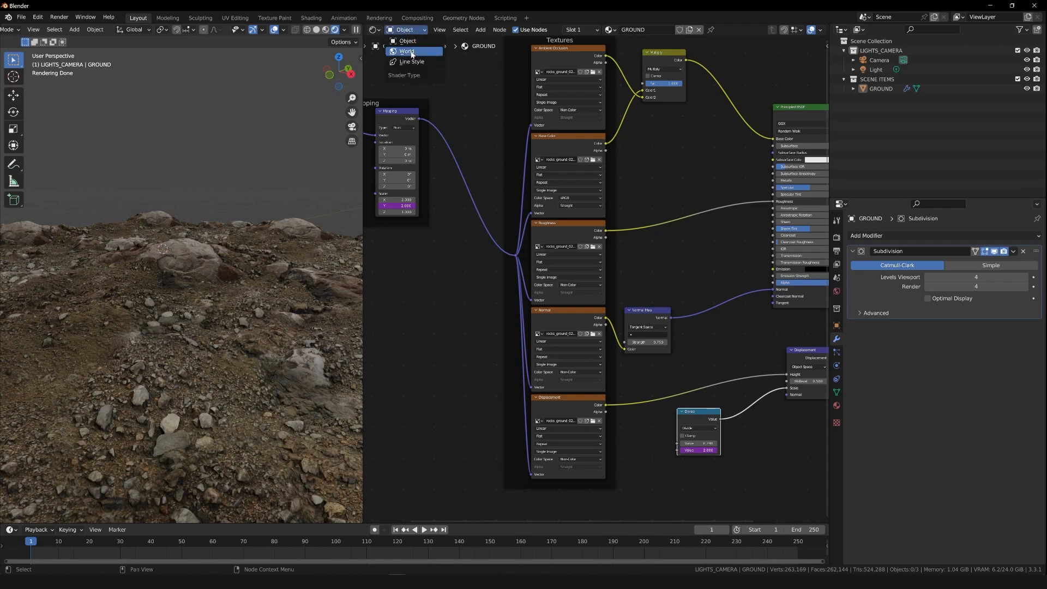
click(411, 53)
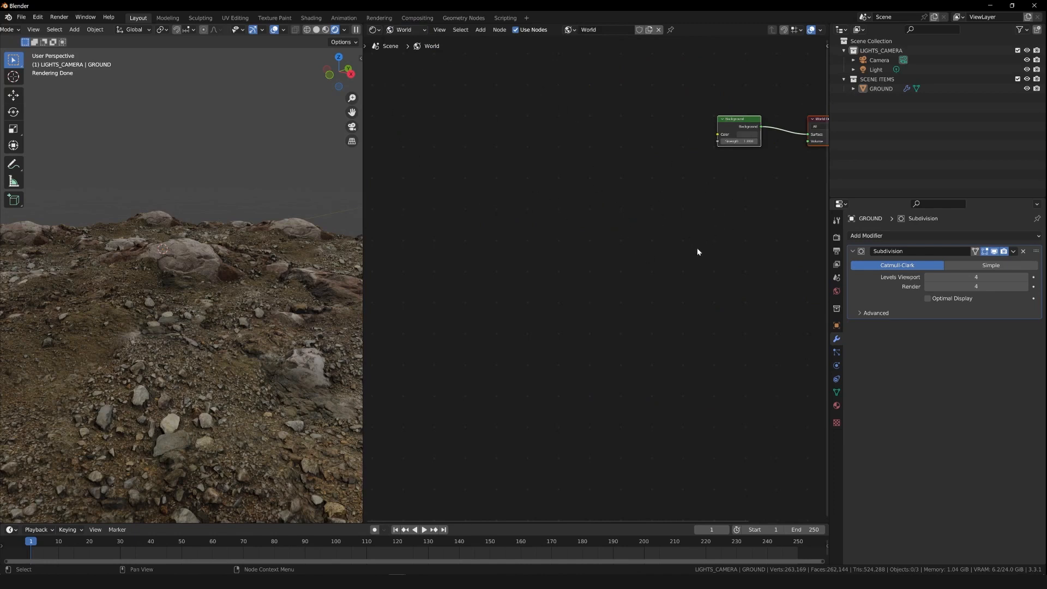
middle_drag(699, 264, 619, 276)
scroll(617, 292, down, 3)
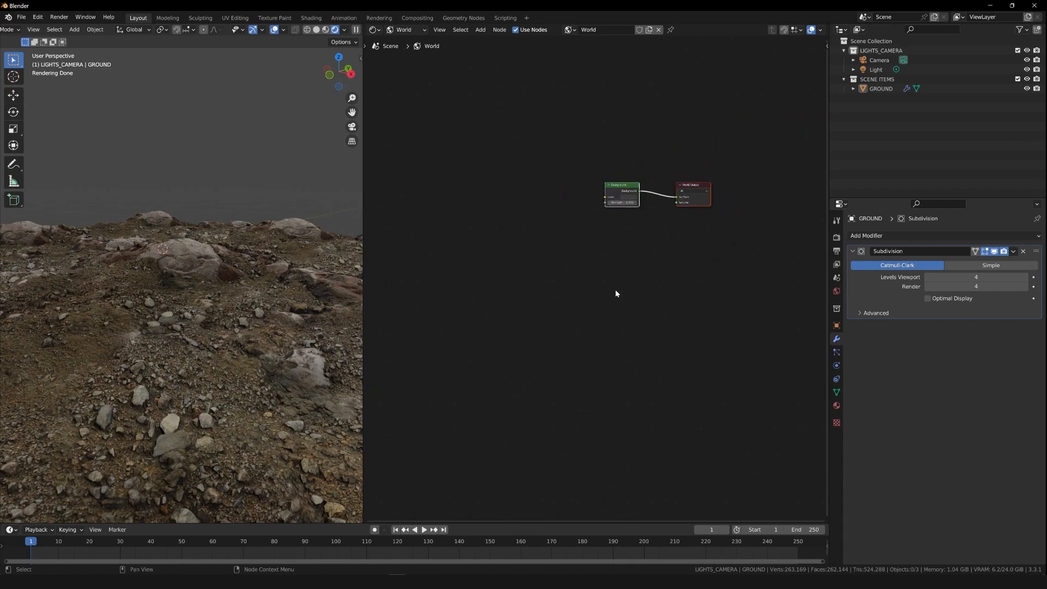
scroll(616, 294, up, 3)
scroll(617, 295, up, 1)
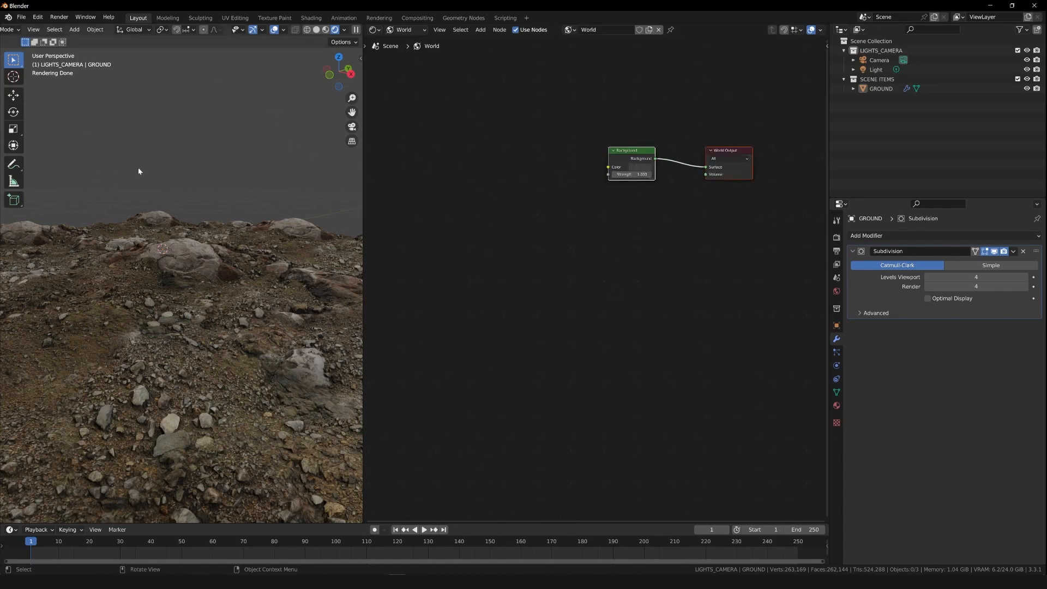
- Set the world Background color to white and reposition the Background node
click(643, 167)
drag(685, 87, 690, 68)
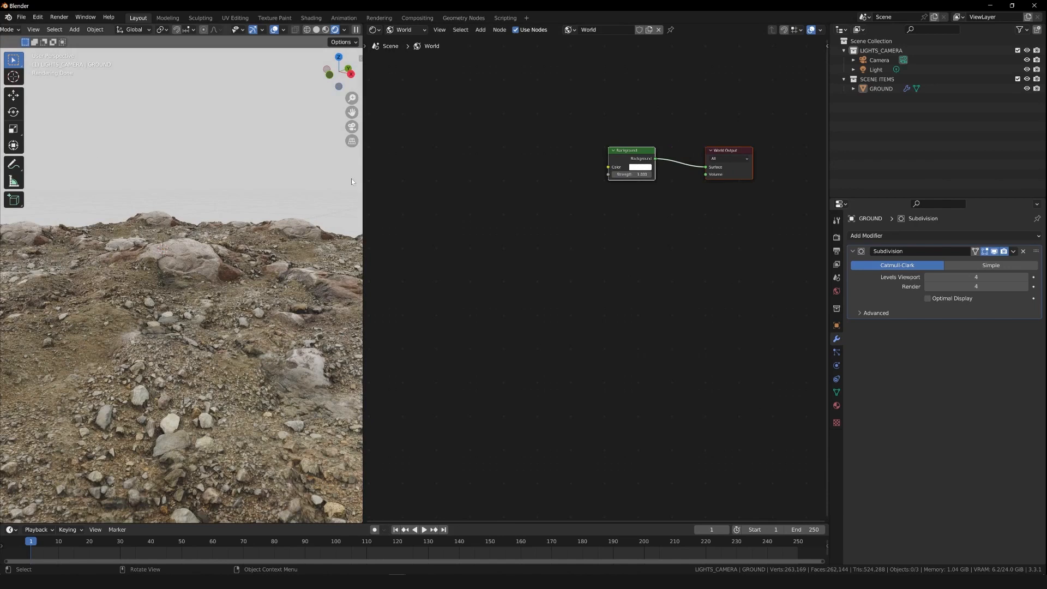
drag(631, 157, 615, 171)
click(731, 196)
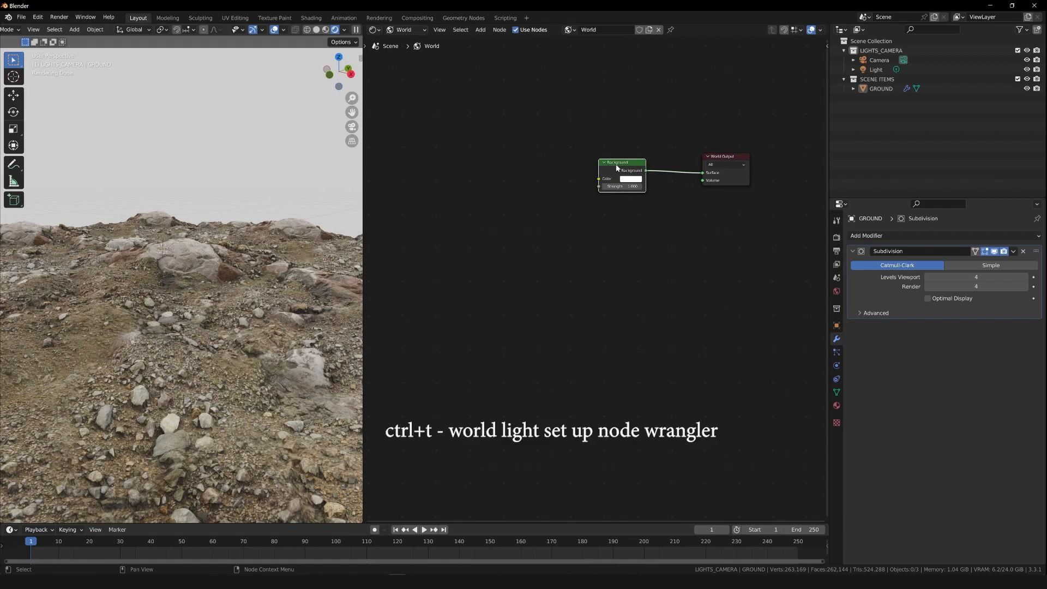
- Add a mapped Environment Texture setup to the Background node and load autumn_forest_04_2k.exr from the tutorial_videos HDRI folder
key(ctrl+t)
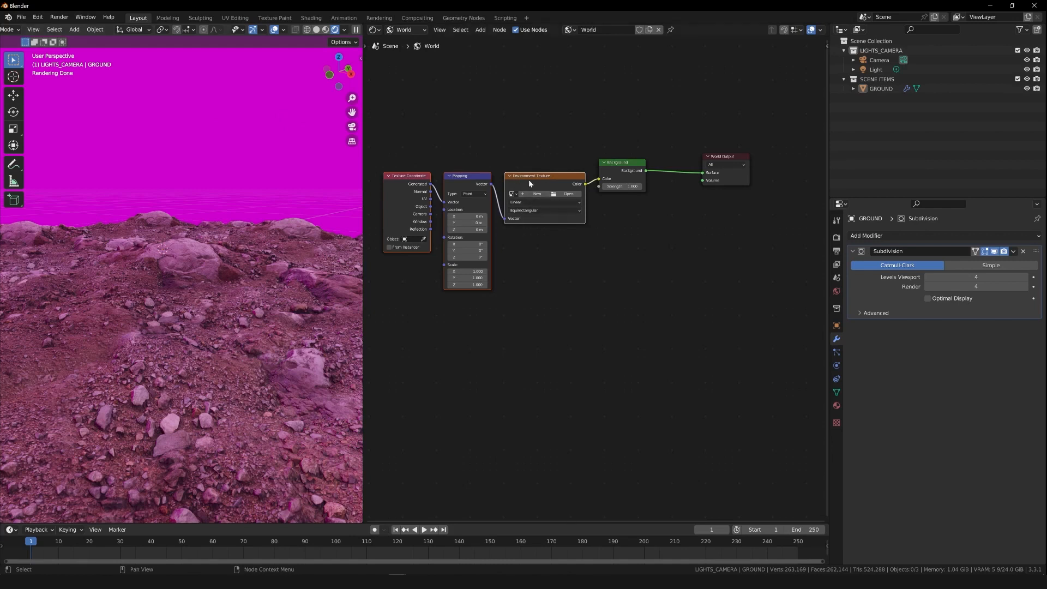
drag(529, 179, 529, 182)
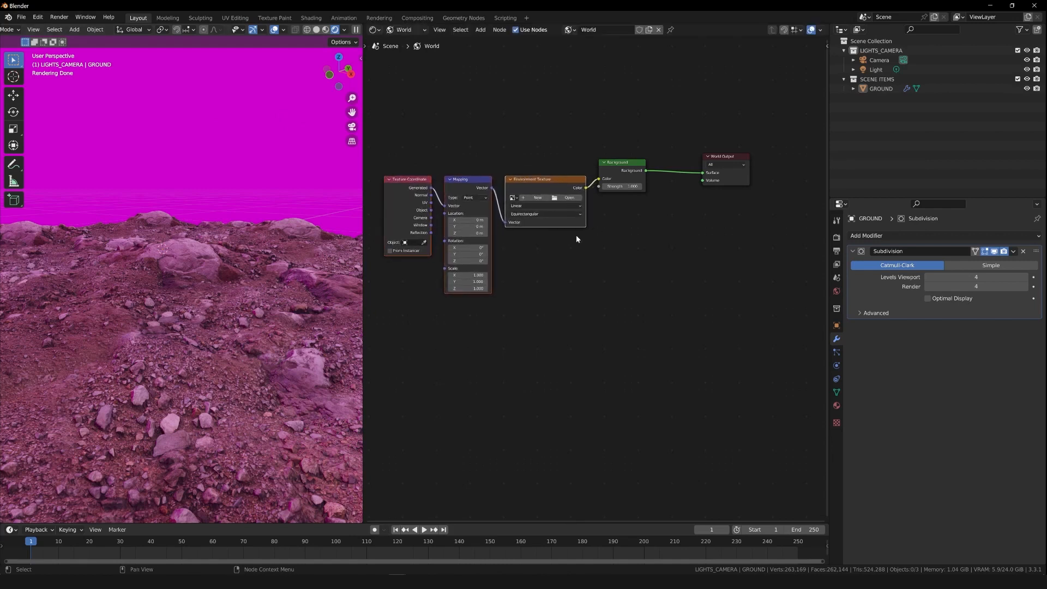
click(566, 200)
click(191, 362)
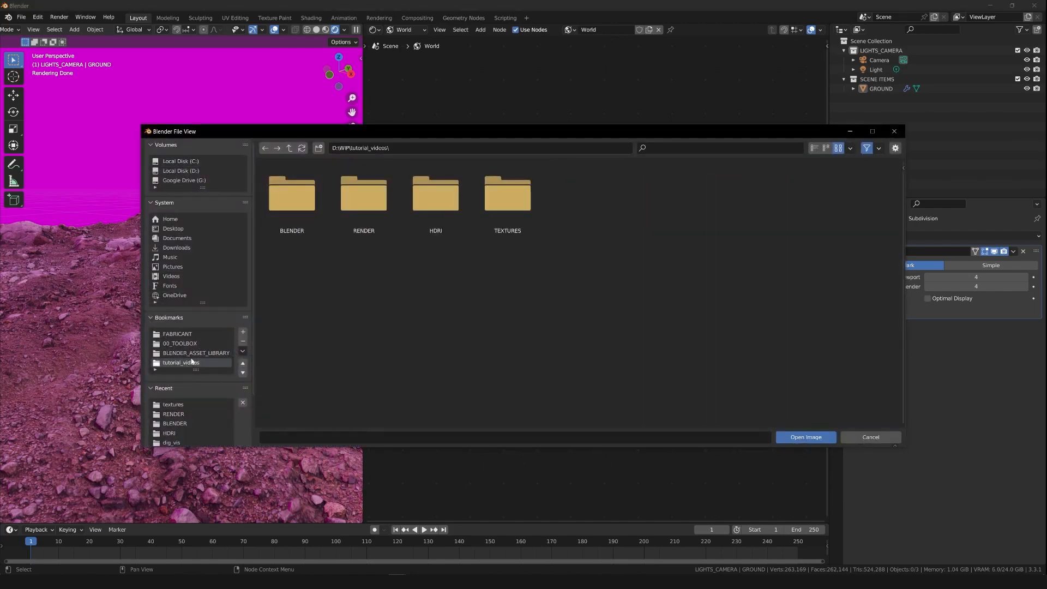
click(436, 201)
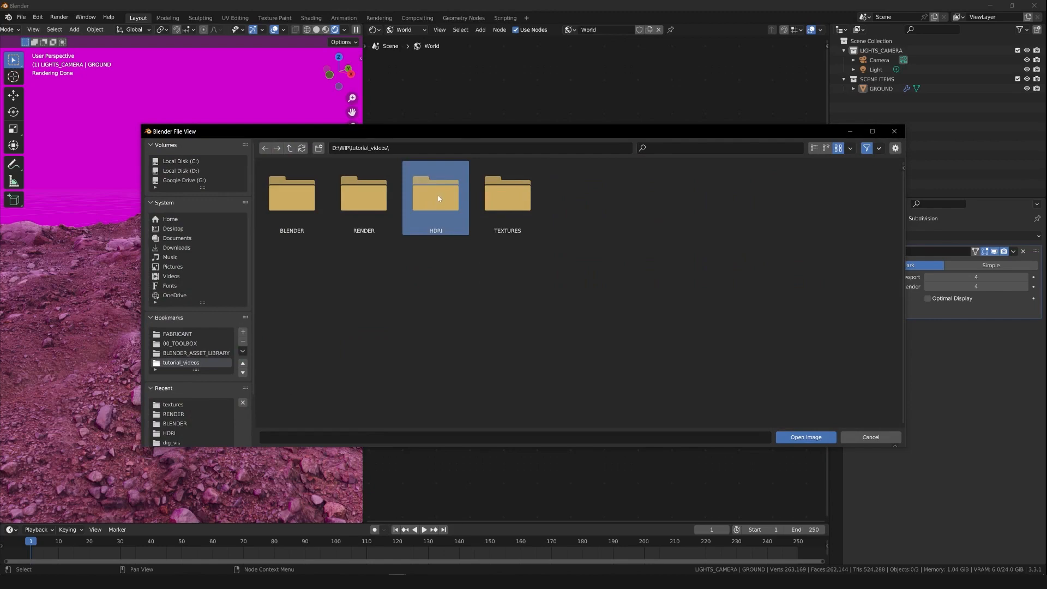
double_click(439, 198)
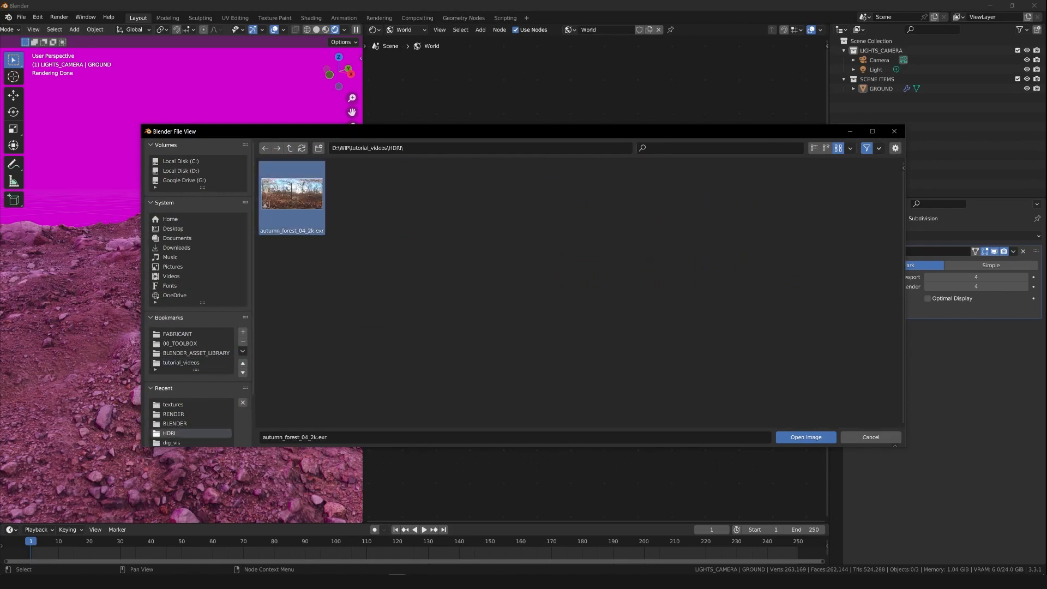
click(807, 437)
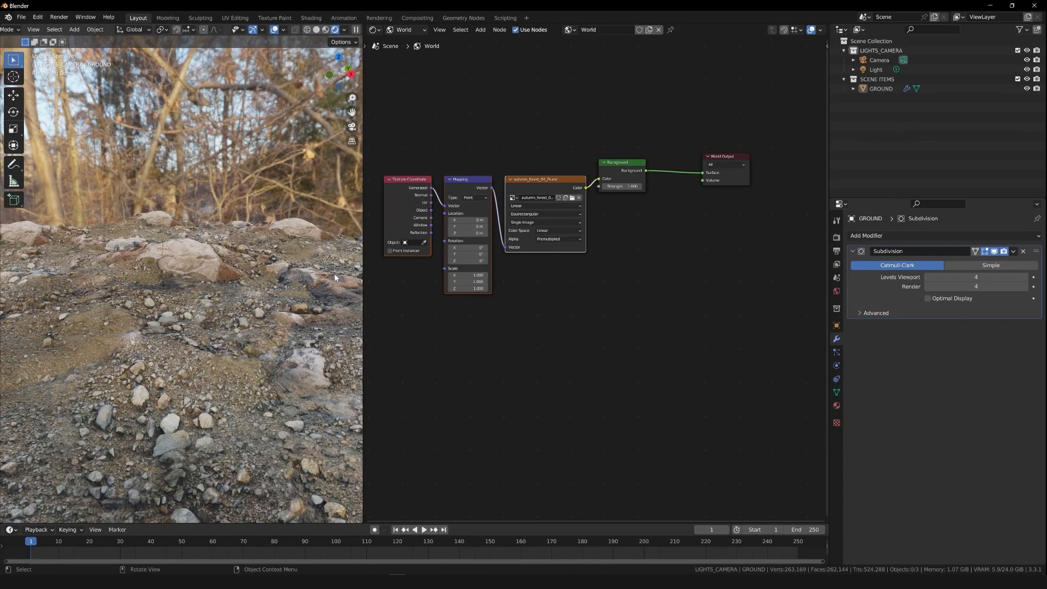
- Rotate the environment about Z to roughly 212° in the Mapping node so the sun sits behind the ground
drag(459, 186, 465, 186)
click(462, 182)
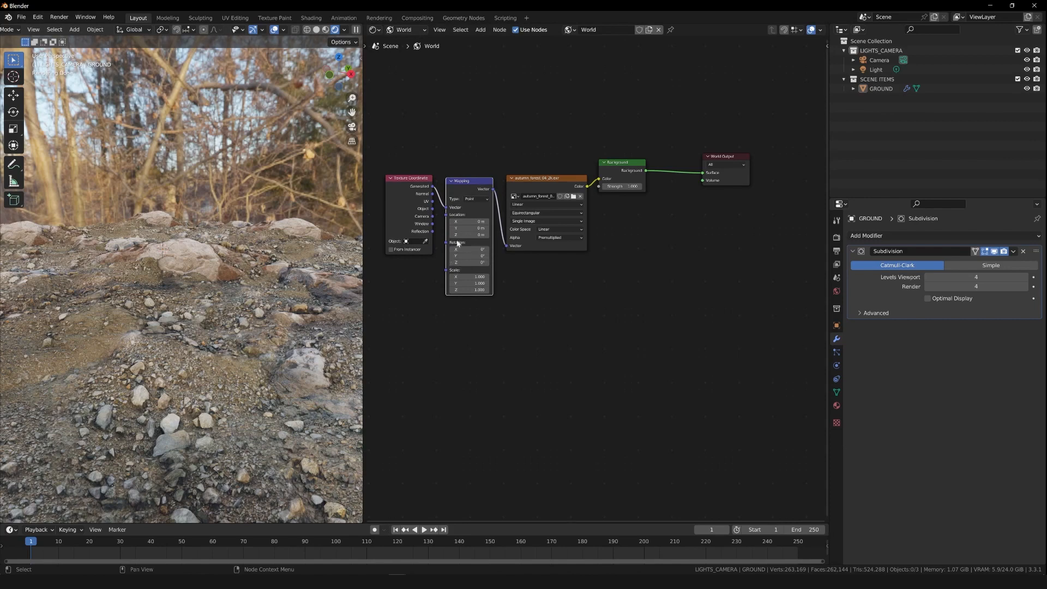
drag(462, 263, 1012, 293)
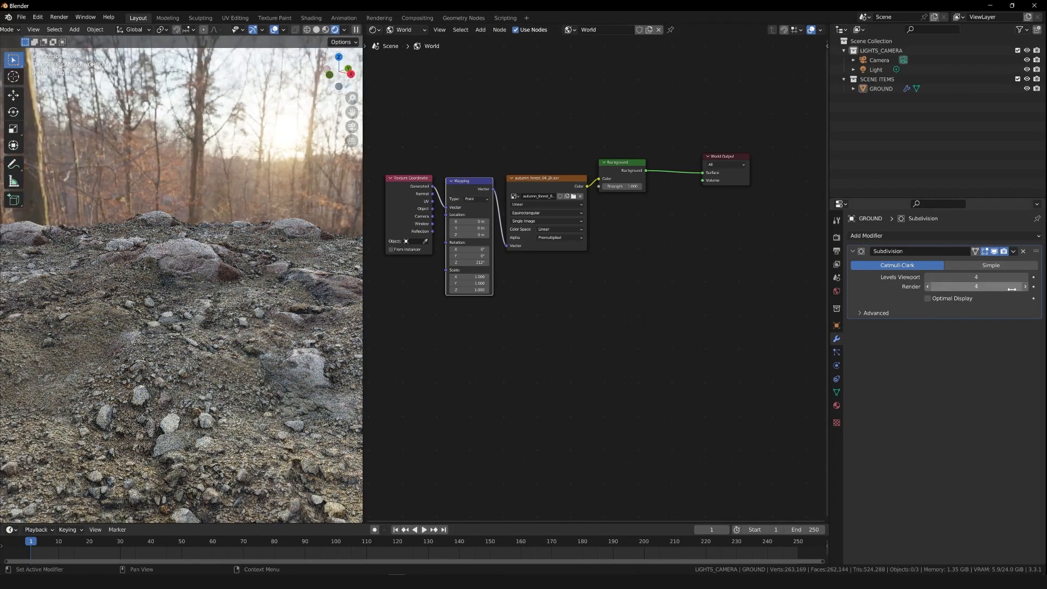
- Set the Mapping node's Z location to -0.1 m and fine-tune its Z rotation
click(464, 236)
text(0.1)
key(Return)
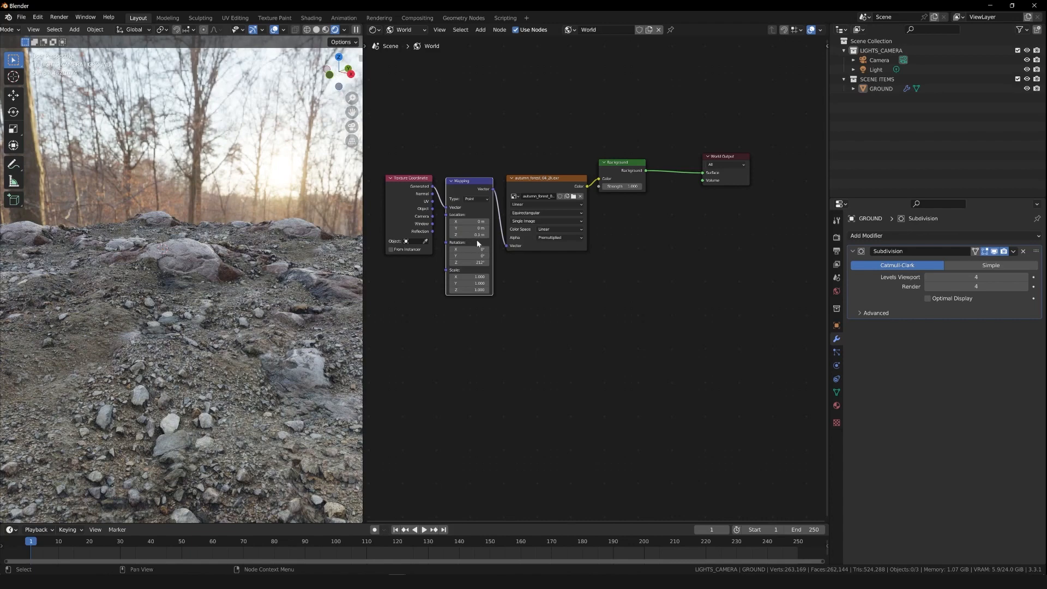
key(BackSpace)
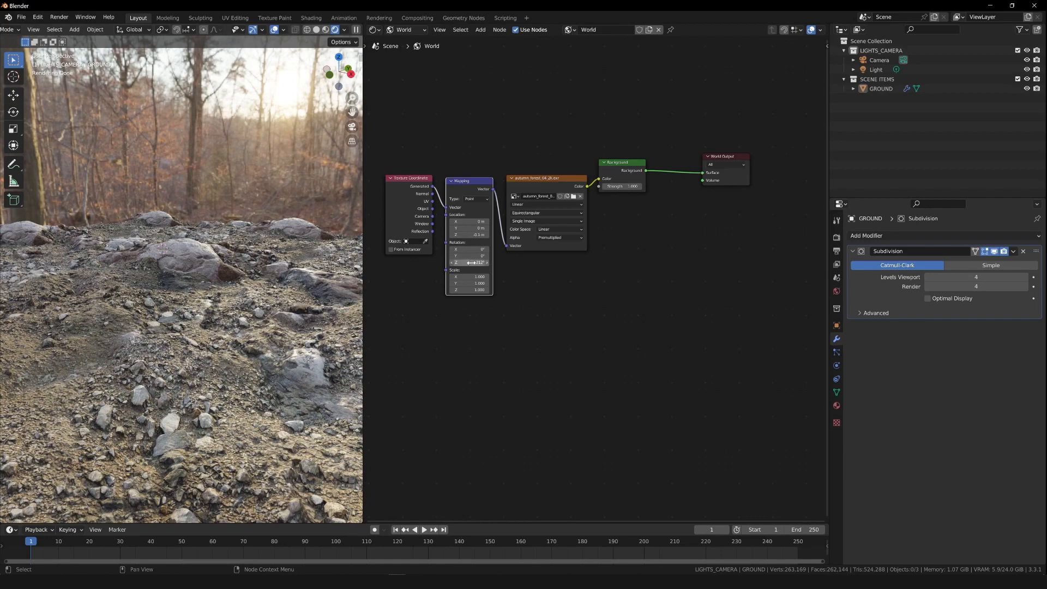
drag(467, 262, 472, 262)
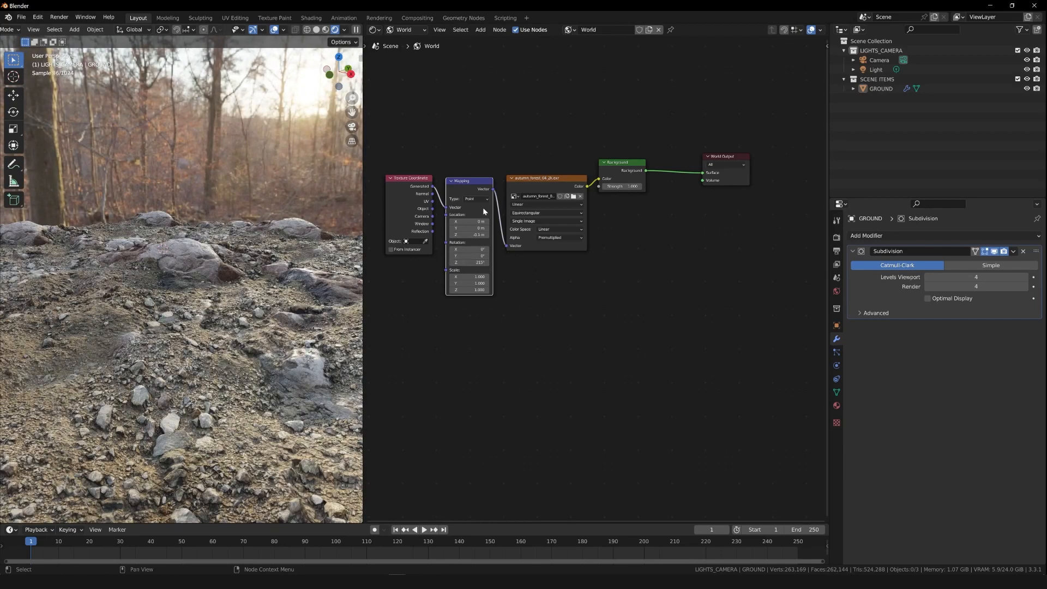
- Delete the Light object from the LIGHTS_CAMERA collection
click(879, 70)
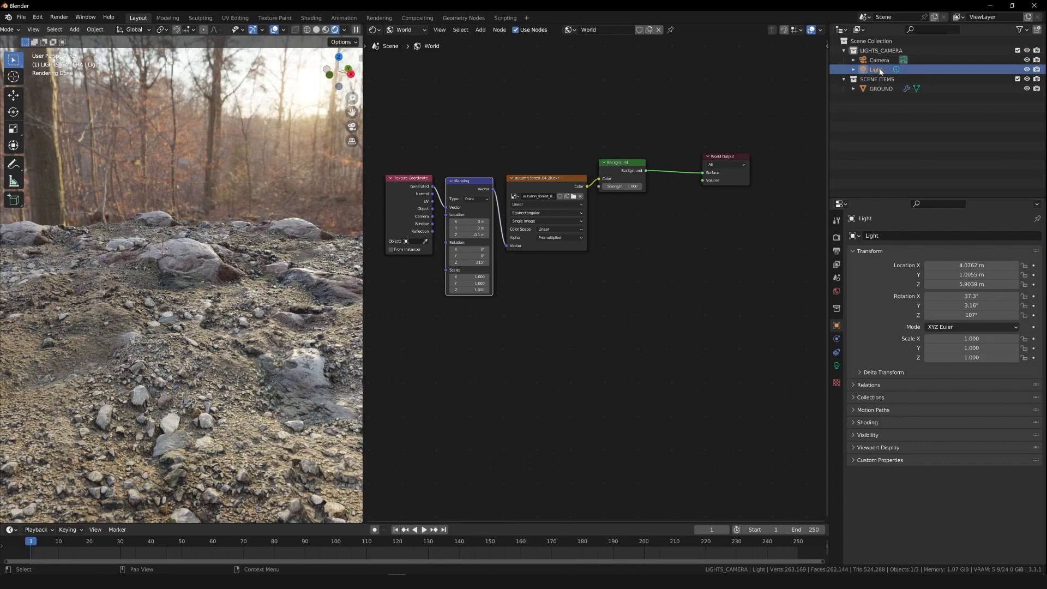
key(x)
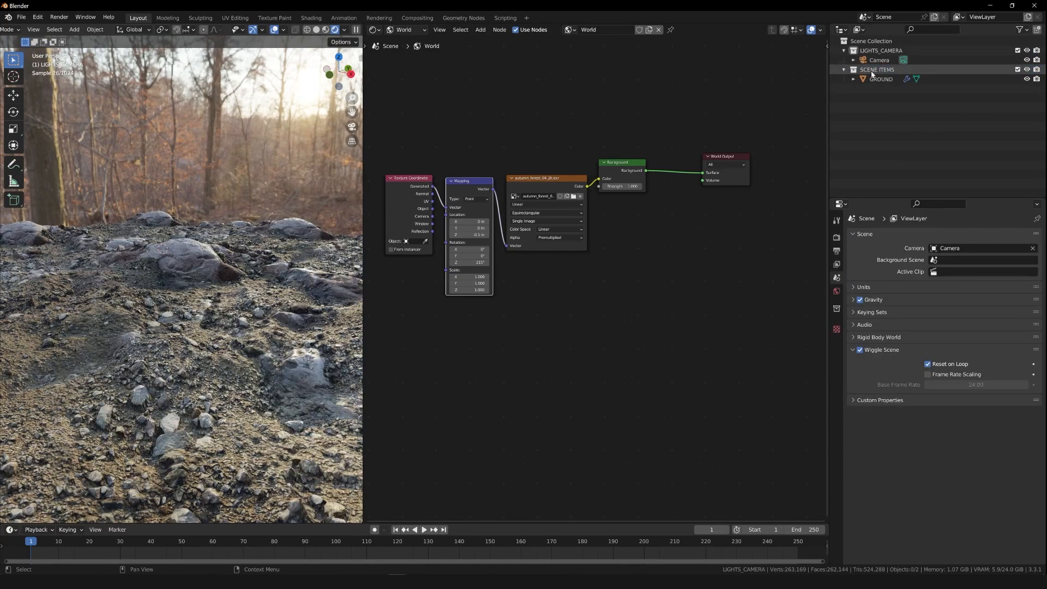
drag(331, 75, 346, 80)
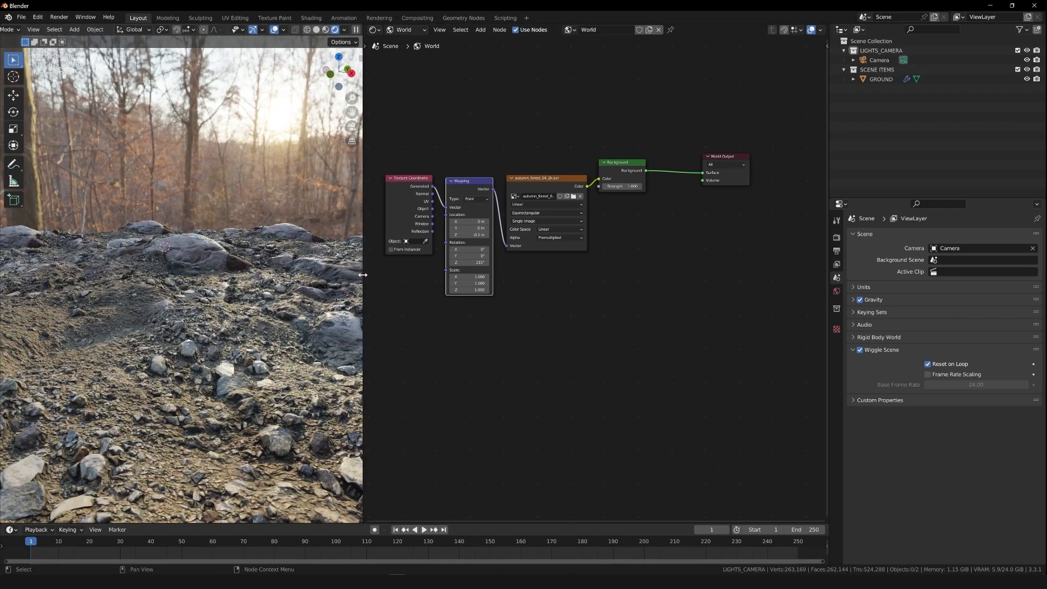
- Widen the 3D viewport and space out the World Output, Background and Environment Texture nodes
drag(363, 276, 384, 273)
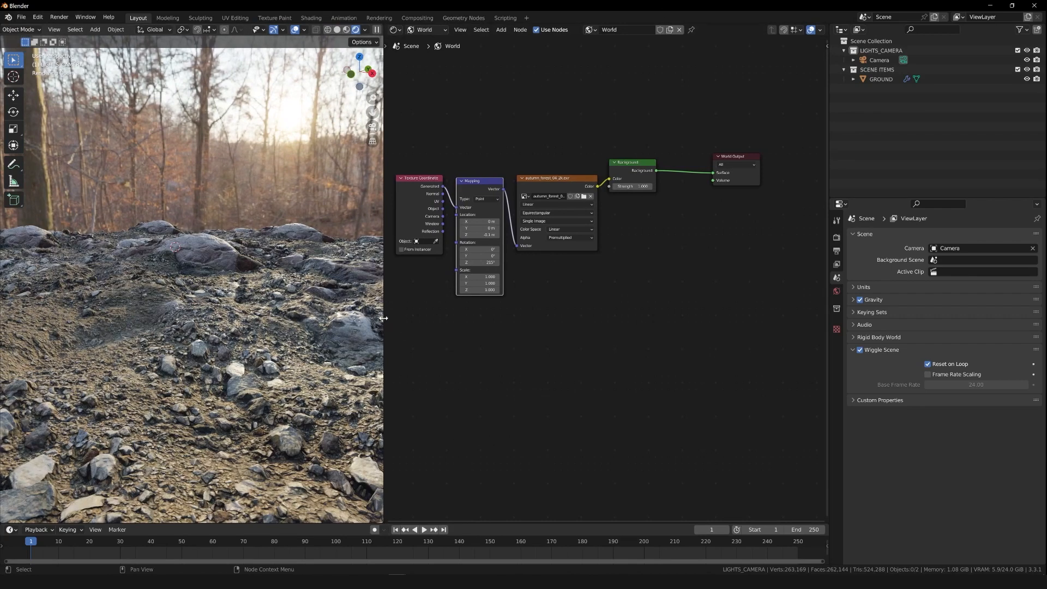
drag(383, 318, 388, 318)
drag(737, 156, 755, 149)
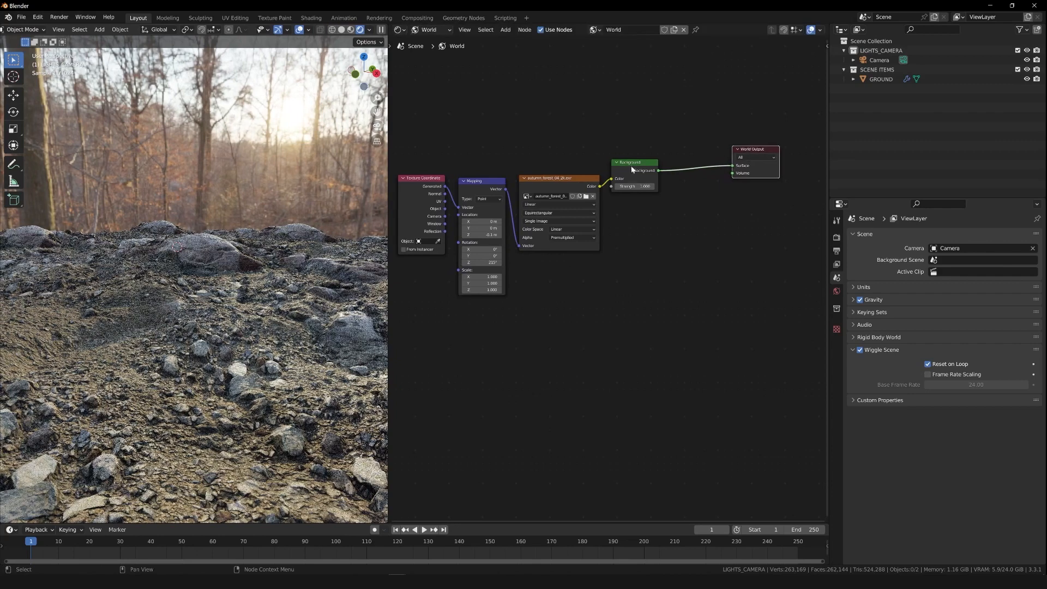
drag(633, 170, 669, 168)
drag(562, 177, 574, 174)
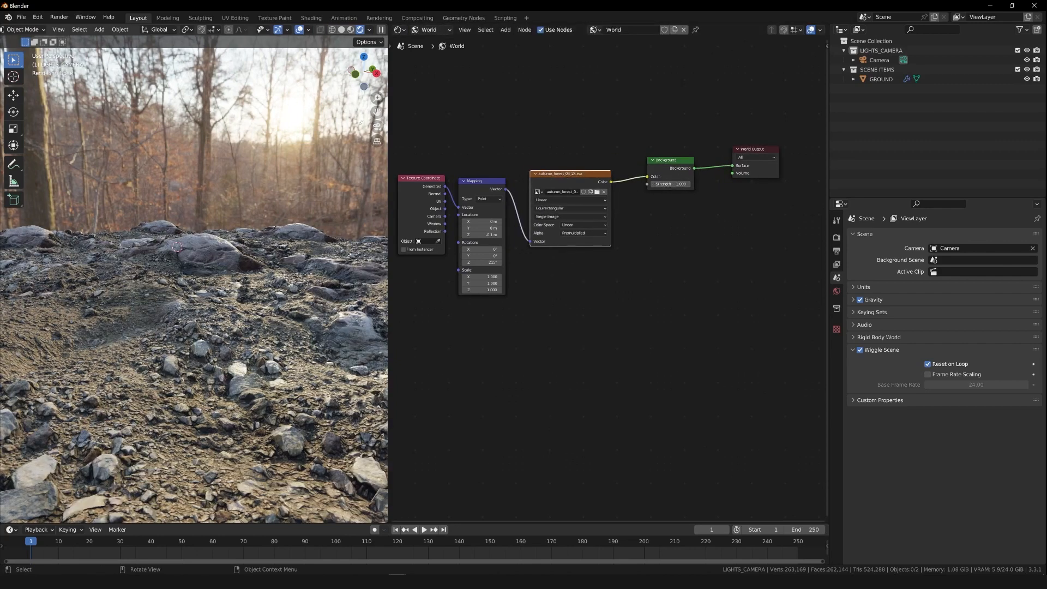
- Try a Background strength of 0.5 on the environment lighting, and return it to 1
drag(361, 72, 378, 80)
click(676, 184)
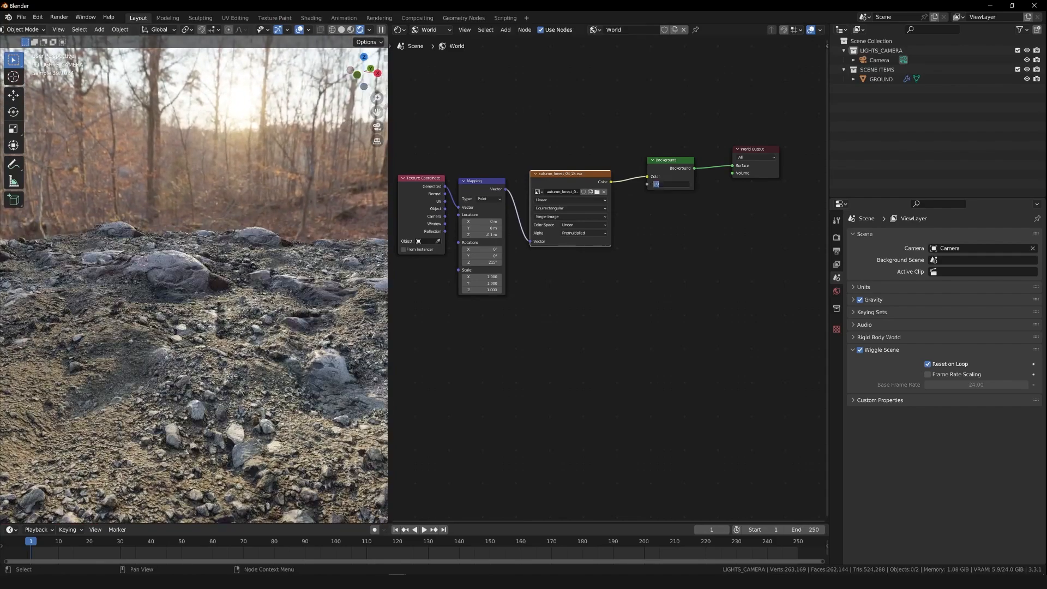
text(0.5)
key(Return)
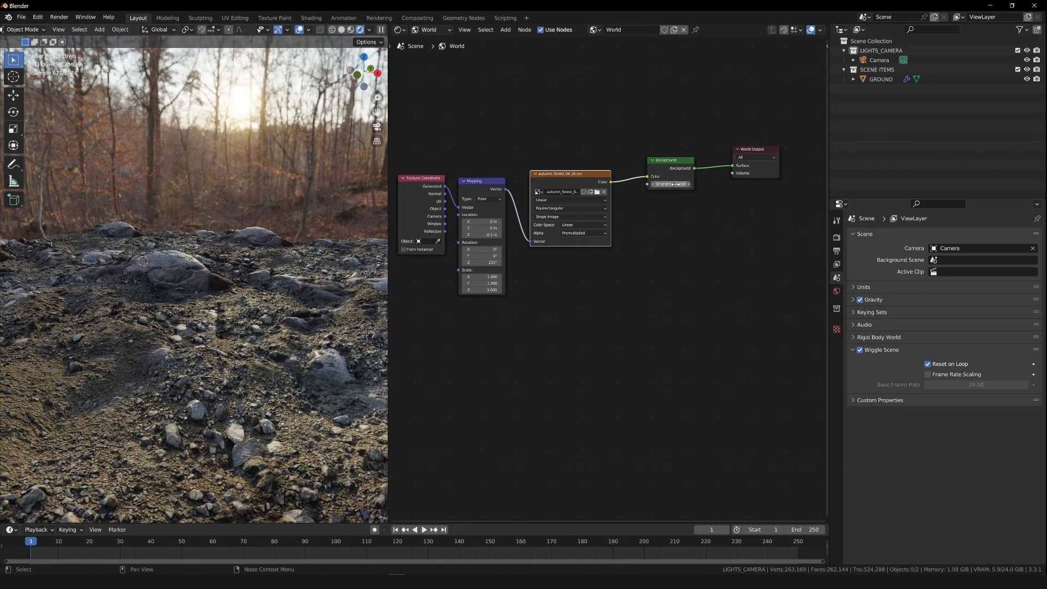
click(676, 184)
text(1)
key(Return)
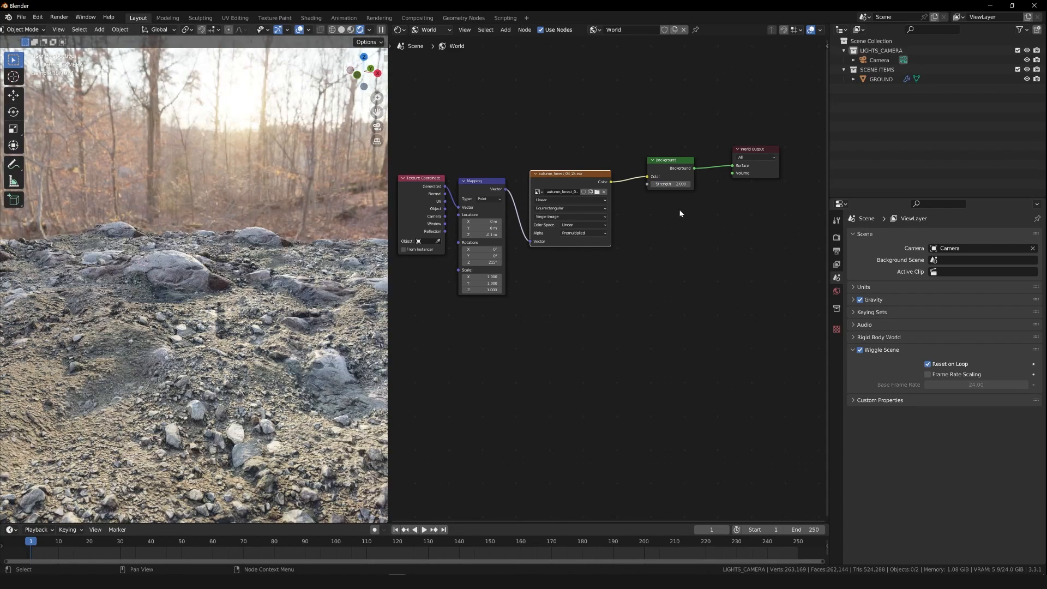
- Set the Background node's strength to 0.75 and check the lighting on the ground from another angle
click(676, 184)
text(0.750)
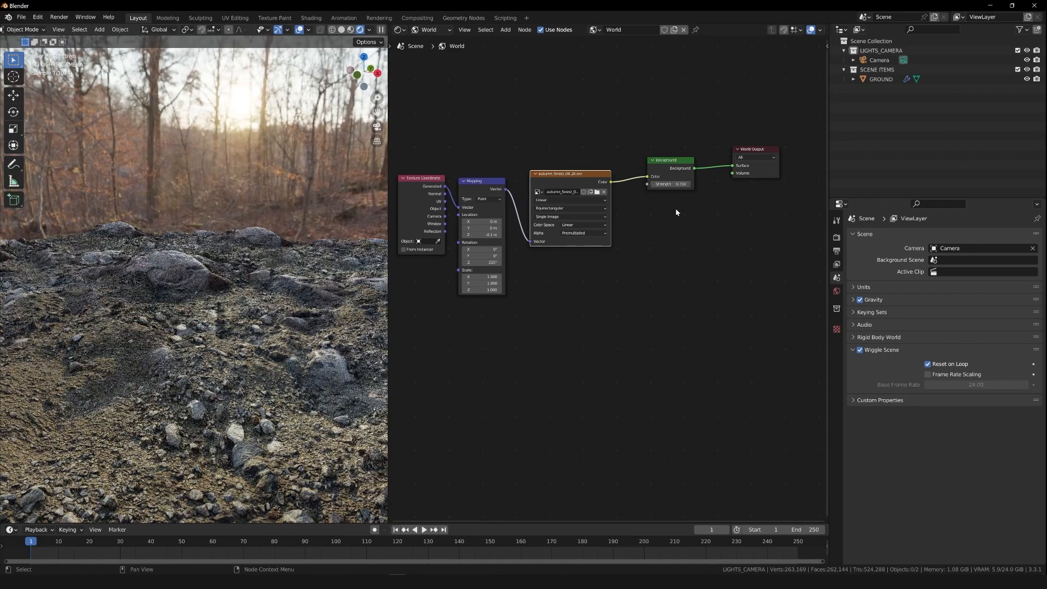
drag(362, 70, 375, 73)
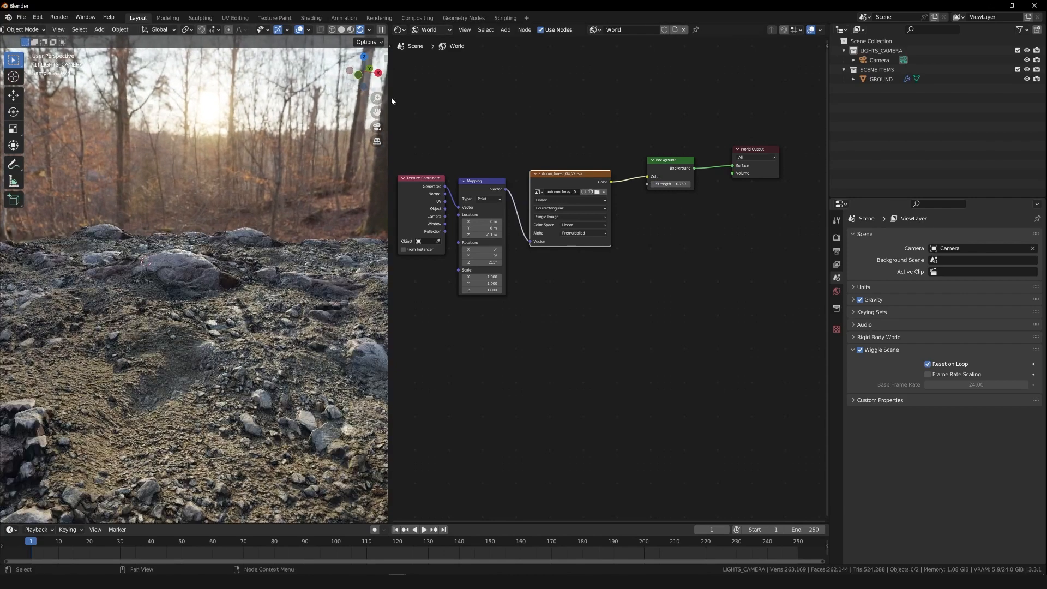
drag(375, 112, 371, 115)
- Set the Background node's strength to 0.85 and nudge the Background and Mapping nodes into a tidier layout
click(673, 186)
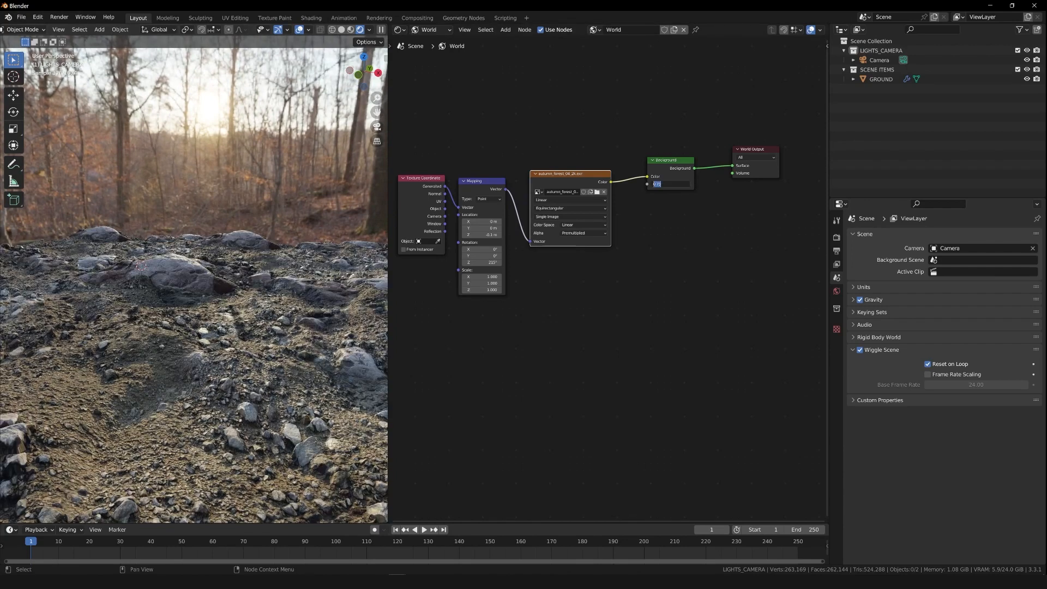
text(0)
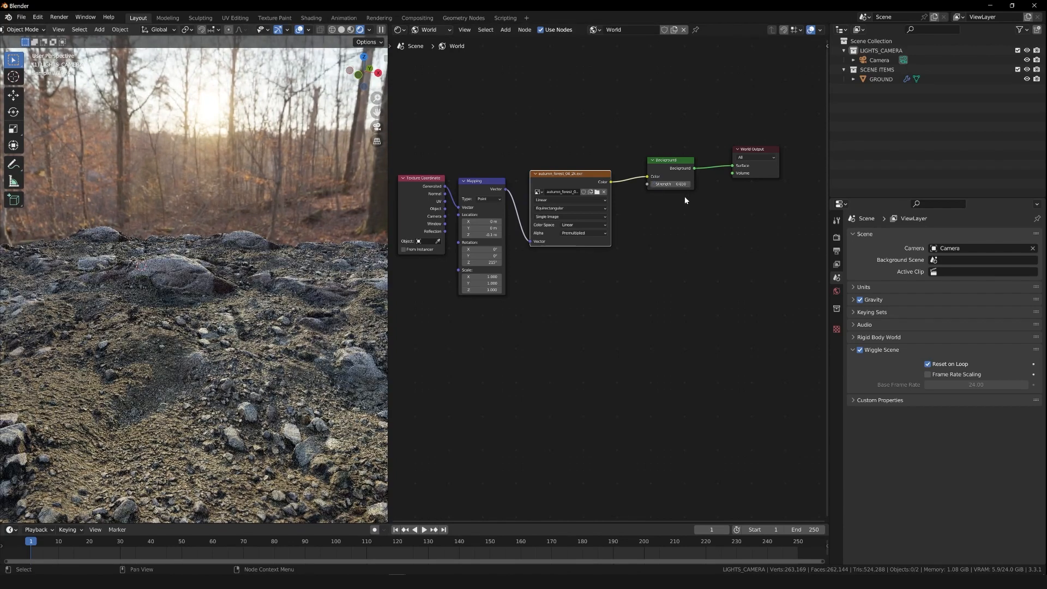
drag(364, 76, 365, 77)
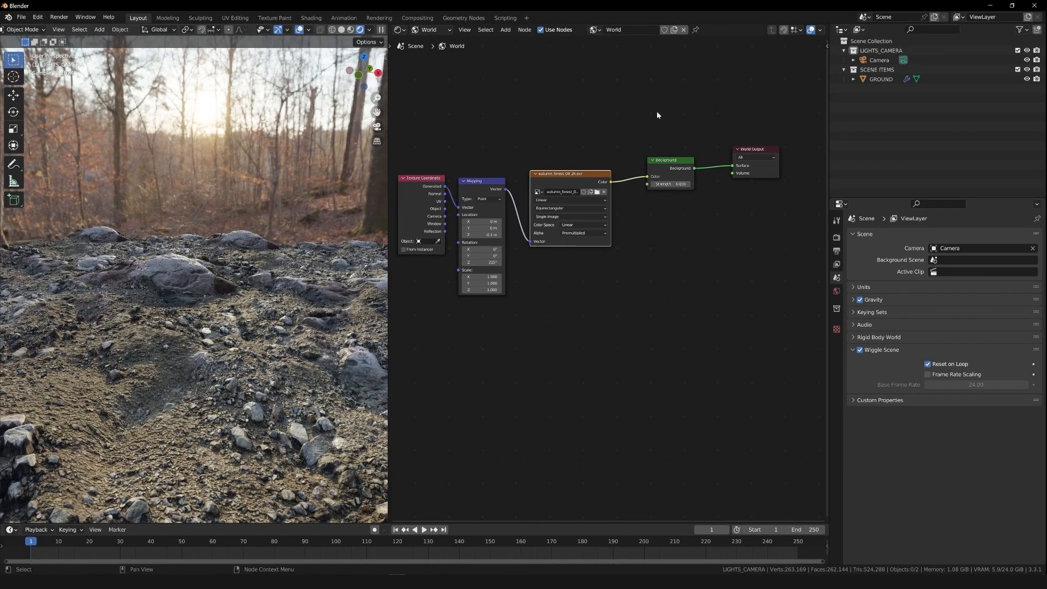
drag(666, 161, 668, 162)
drag(472, 182, 477, 174)
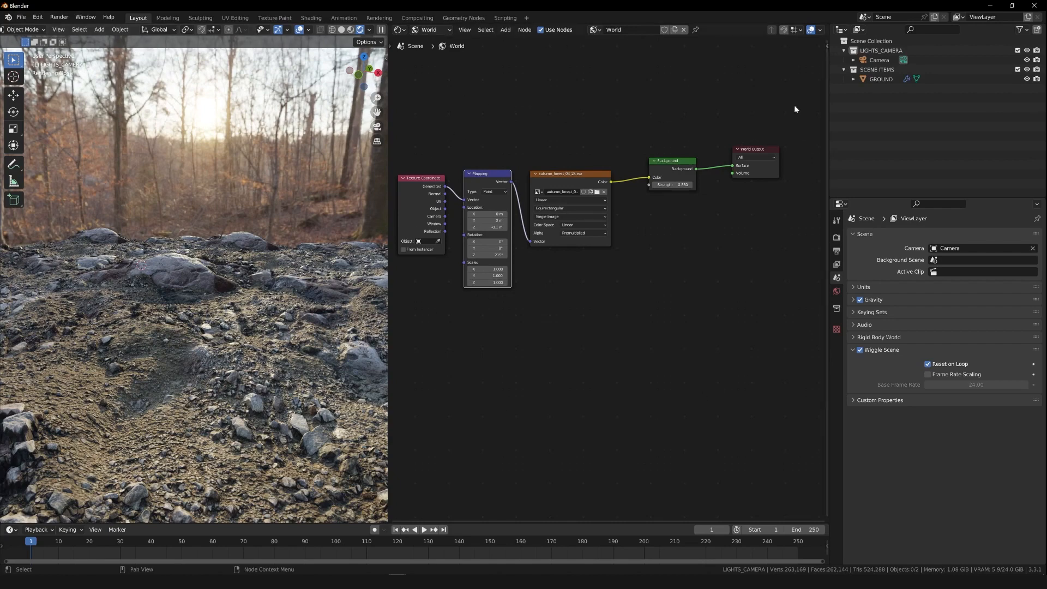
- Replace the world node editor with a second 3D viewport and angle it to overlook the whole ground plane
click(400, 30)
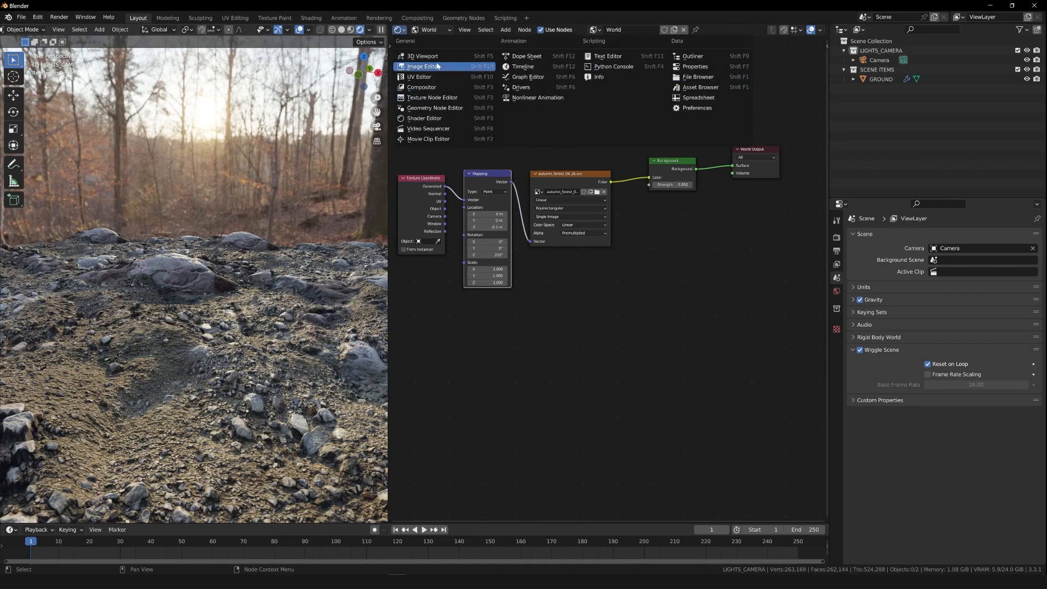
click(400, 32)
click(400, 32)
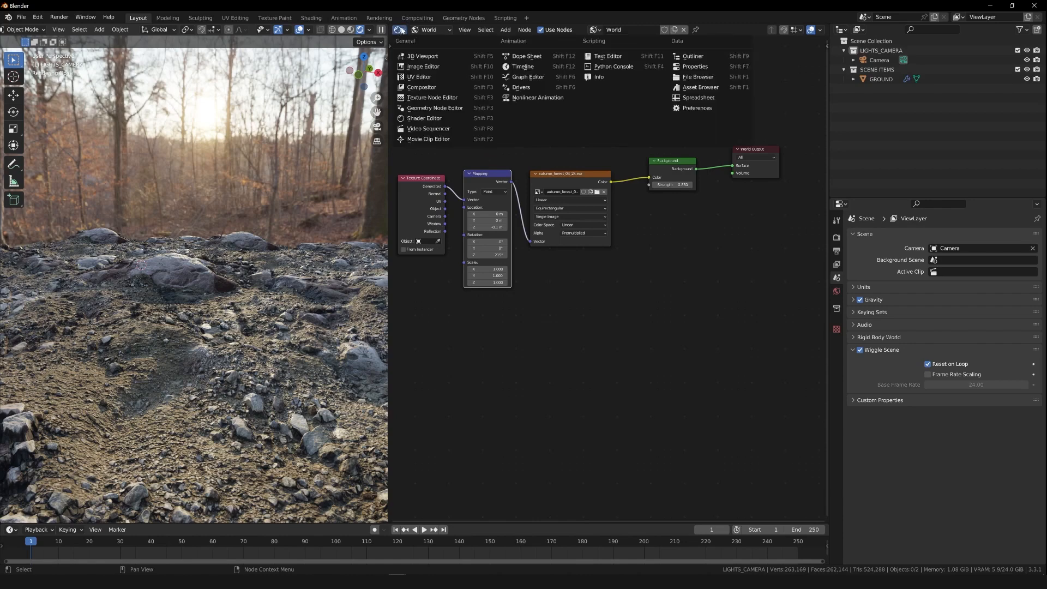
click(424, 57)
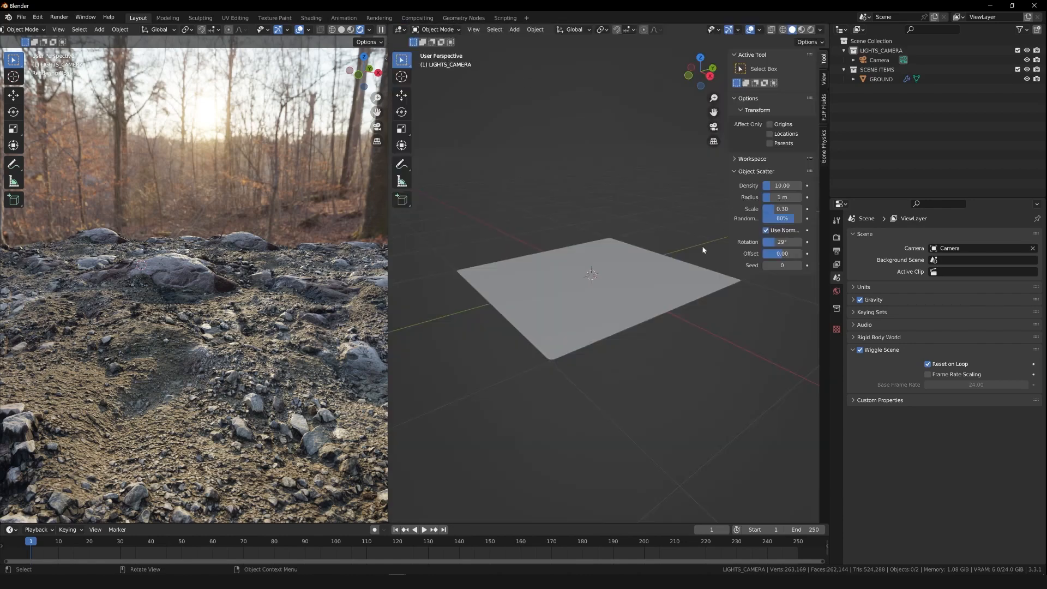
drag(700, 69, 716, 82)
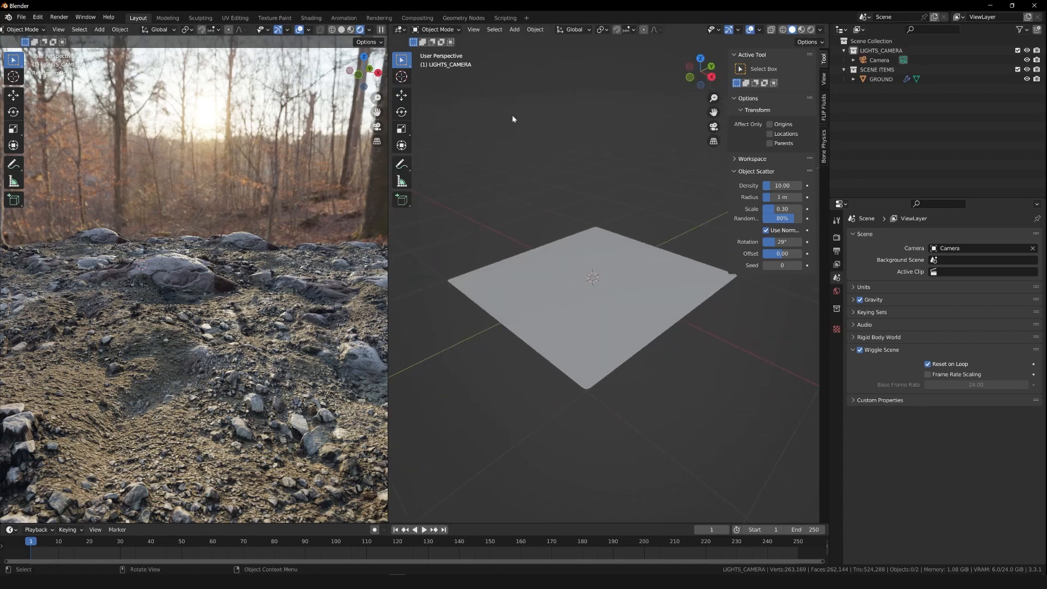
drag(698, 71, 700, 73)
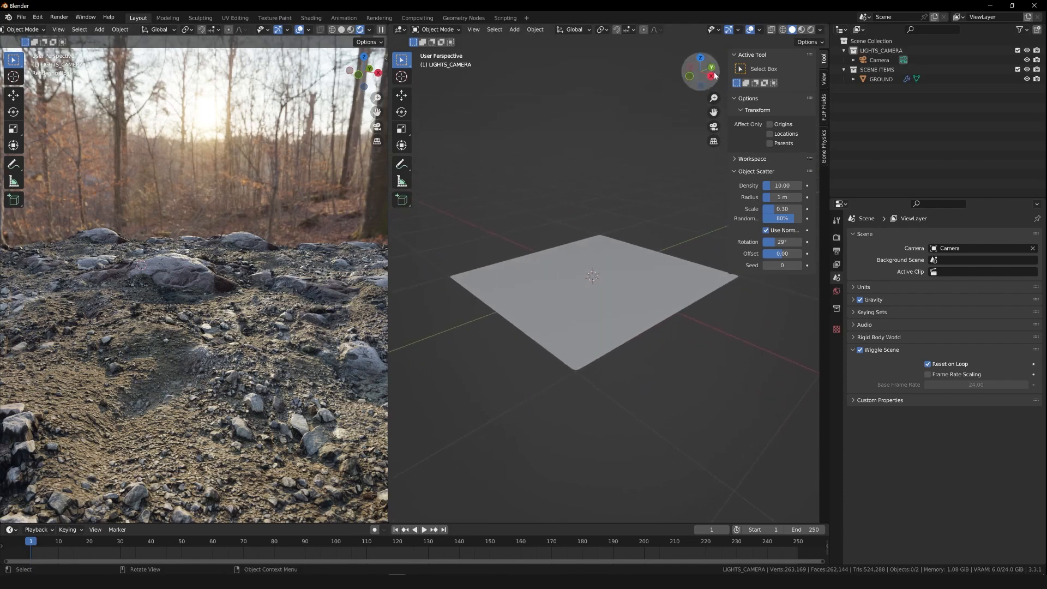
drag(708, 77, 707, 78)
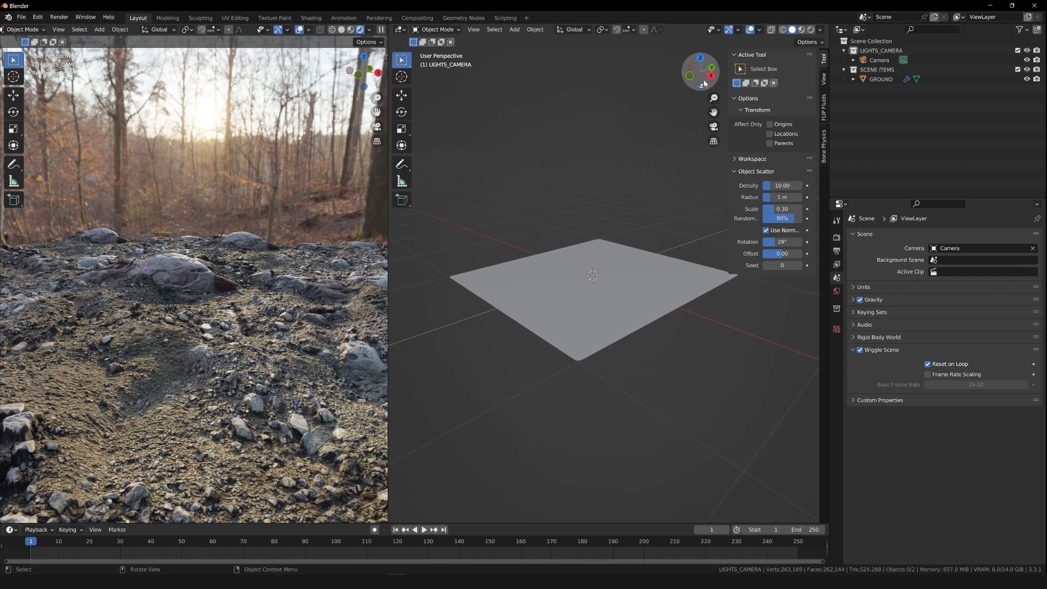
- Align the camera to the current rendered view of the ground and enlarge the camera frame in the viewport
click(253, 277)
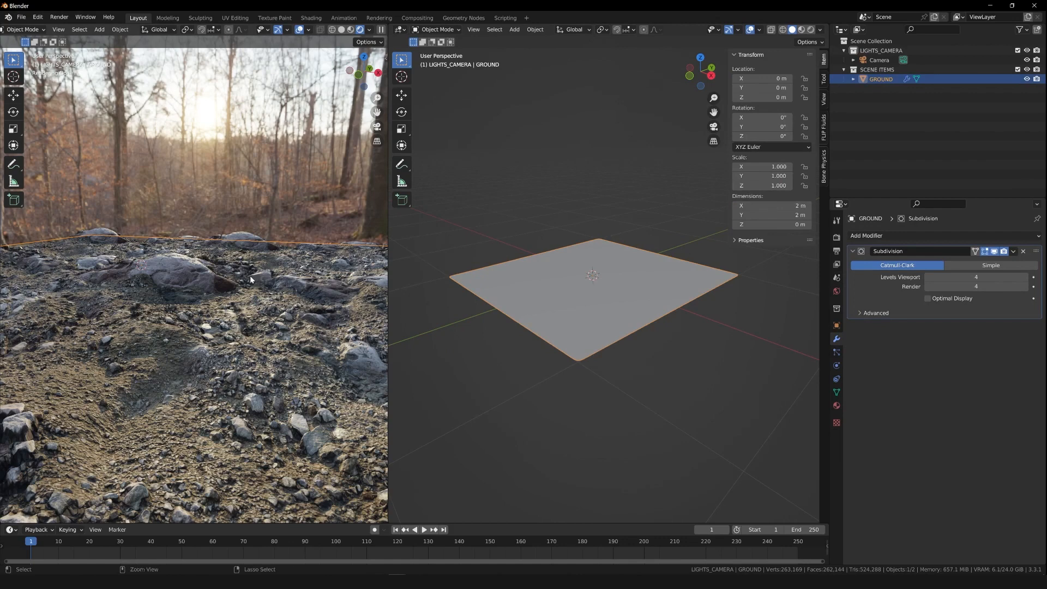
key(ctrl+alt+KP_0)
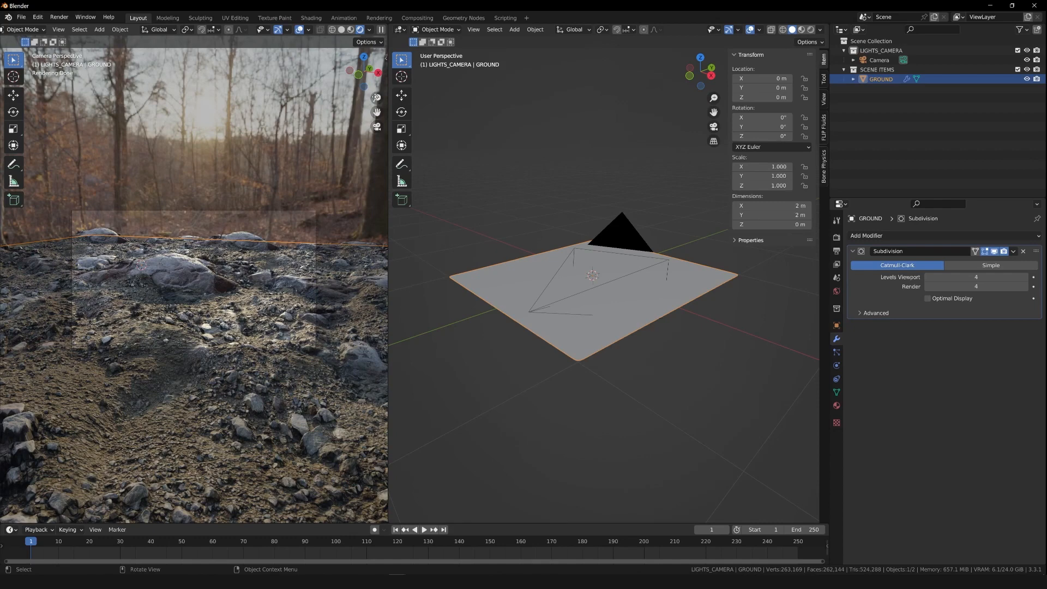
drag(377, 97, 395, 65)
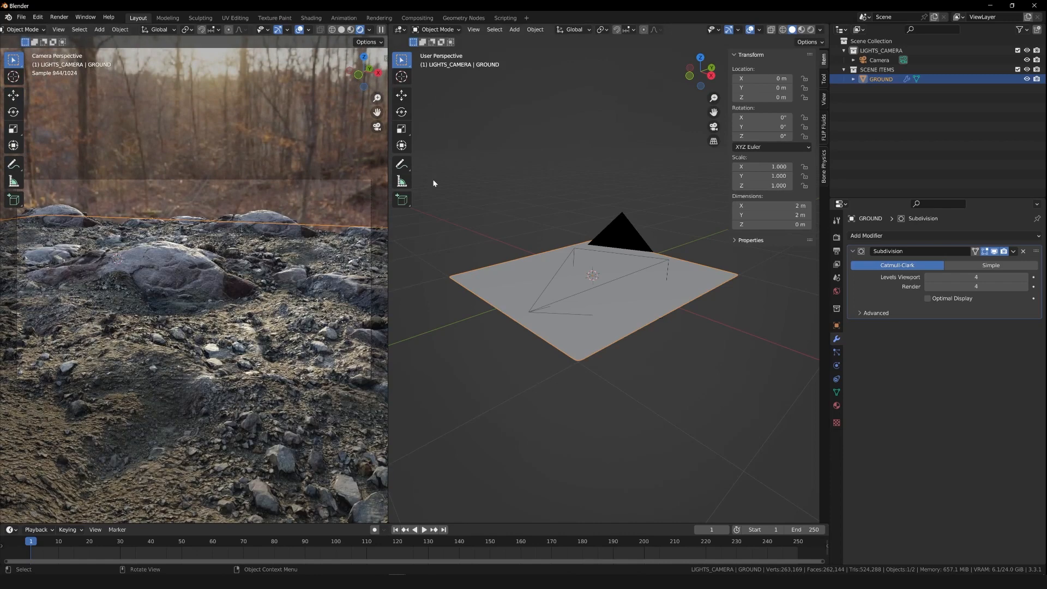
- Darken the area outside the camera frame by setting the camera's Passepartout to 0.91
click(876, 61)
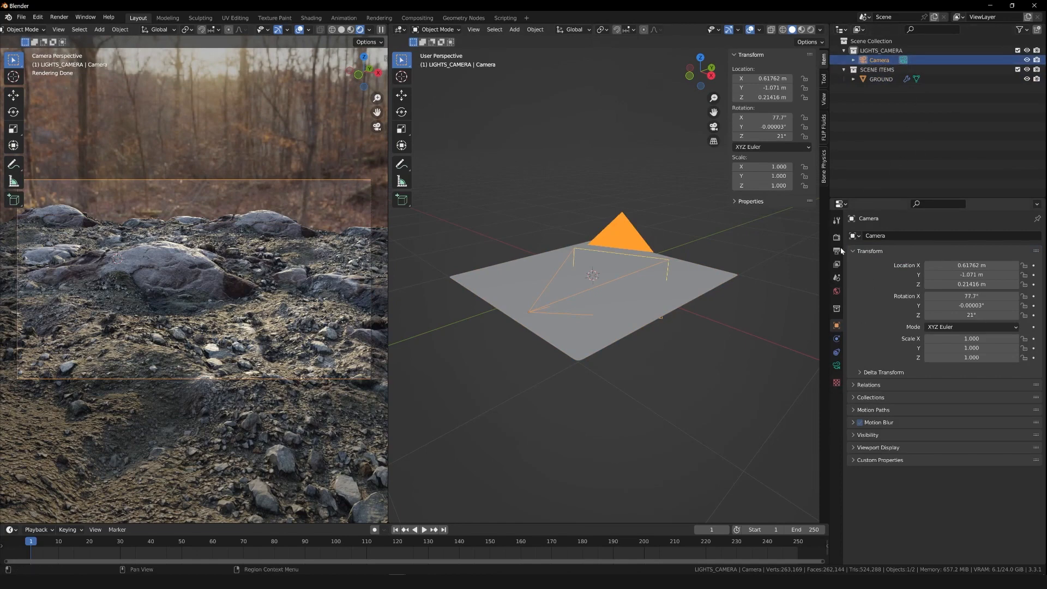
click(837, 366)
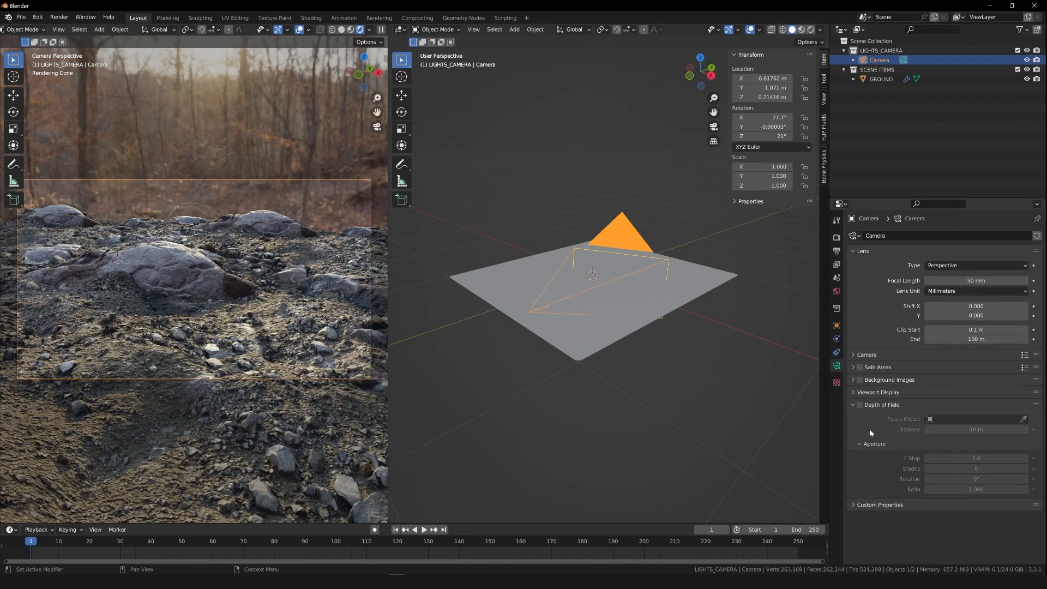
click(857, 393)
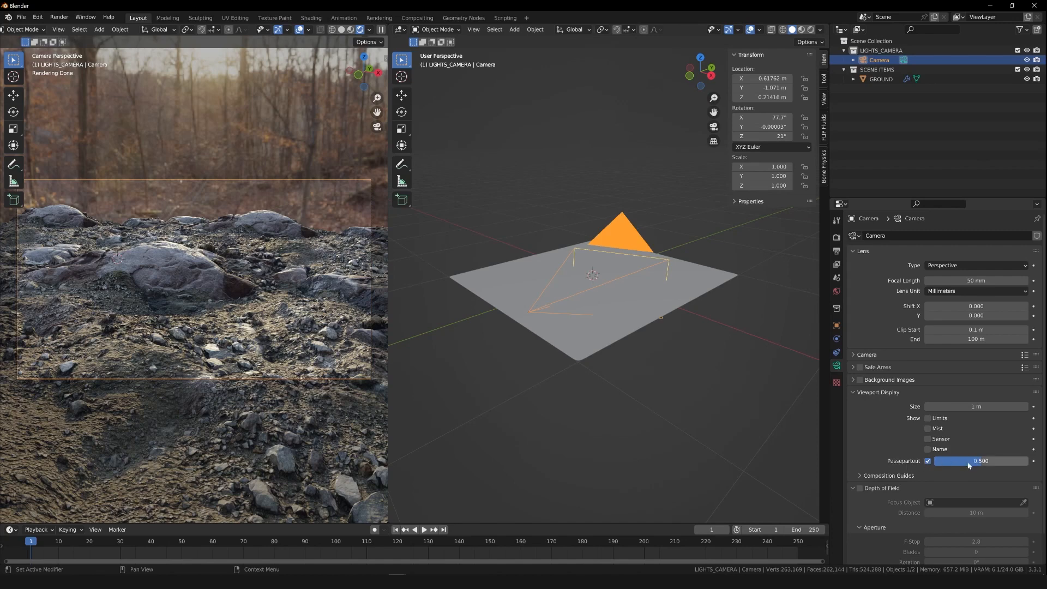
drag(968, 463, 1008, 470)
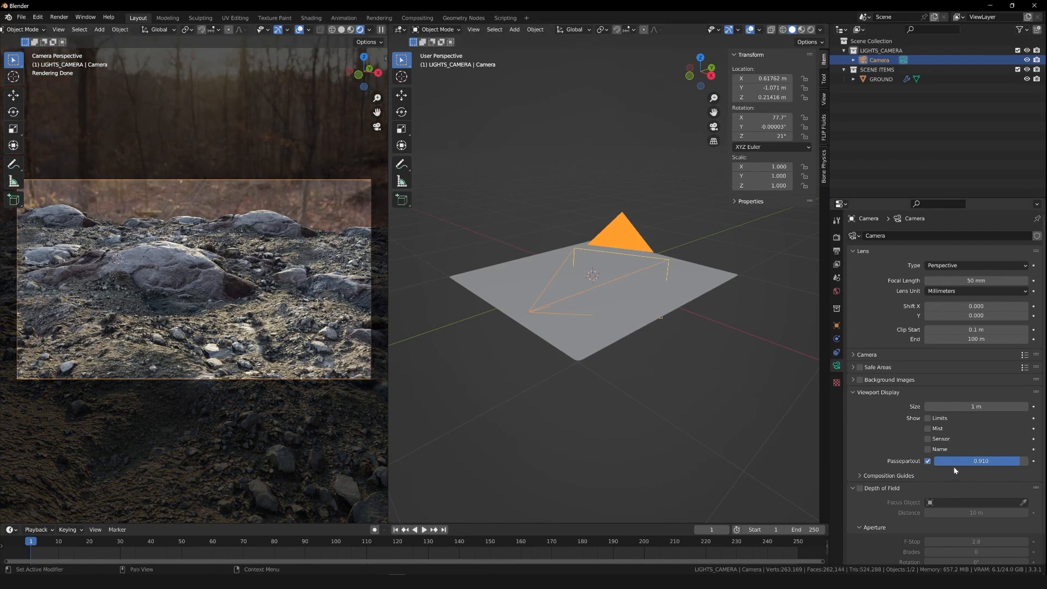
mouse_move(376, 98)
mouse_down()
mouse_move(368, 117)
mouse_move(384, 90)
mouse_up()
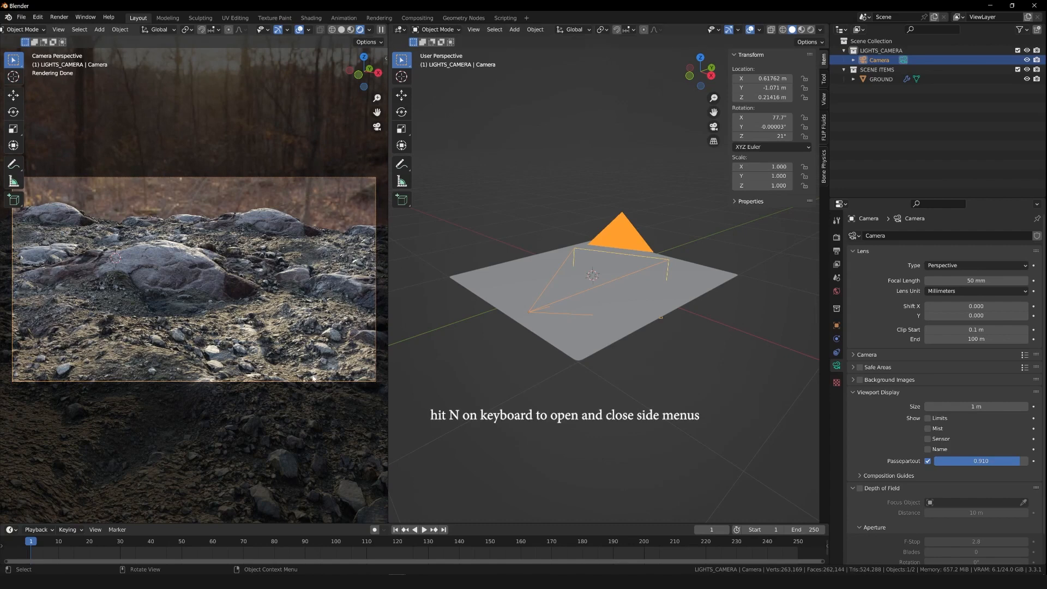
- Turn on the Camera to View lock for the rendered viewport, widening its sidebar to read the options
key(n)
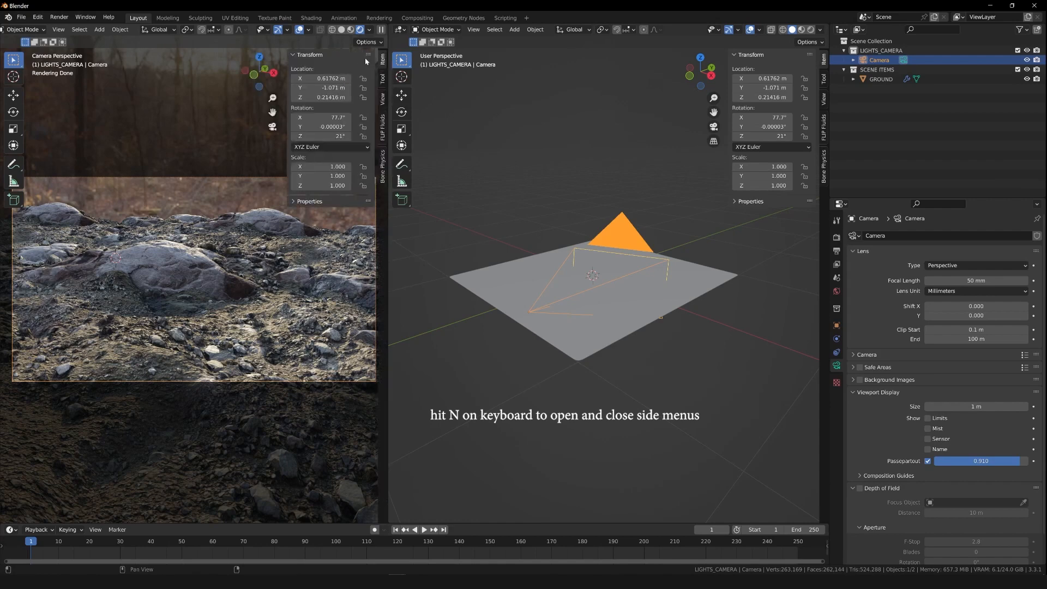
click(383, 100)
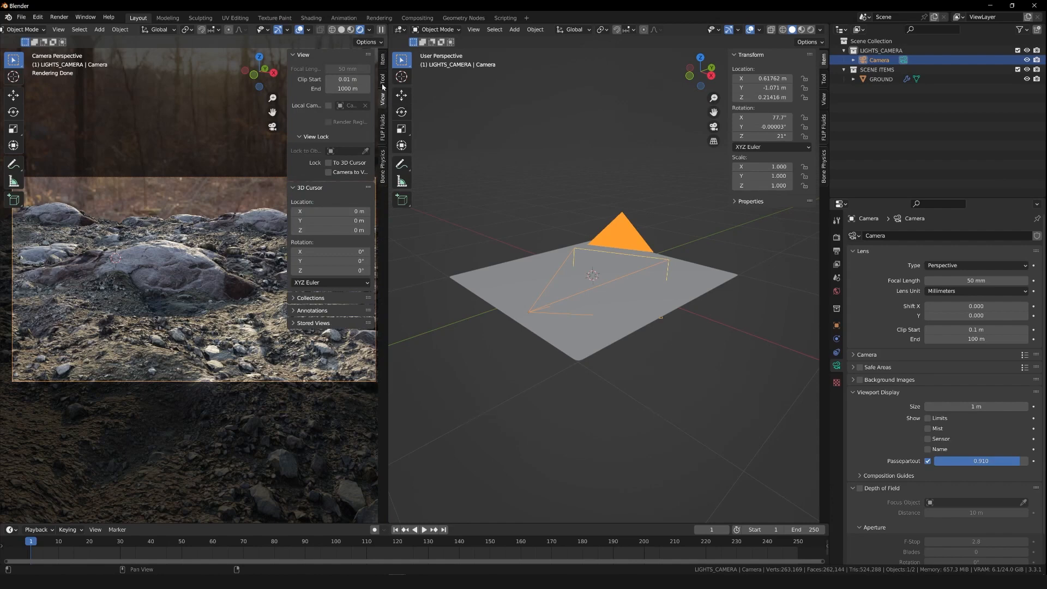
click(280, 173)
drag(287, 168, 248, 170)
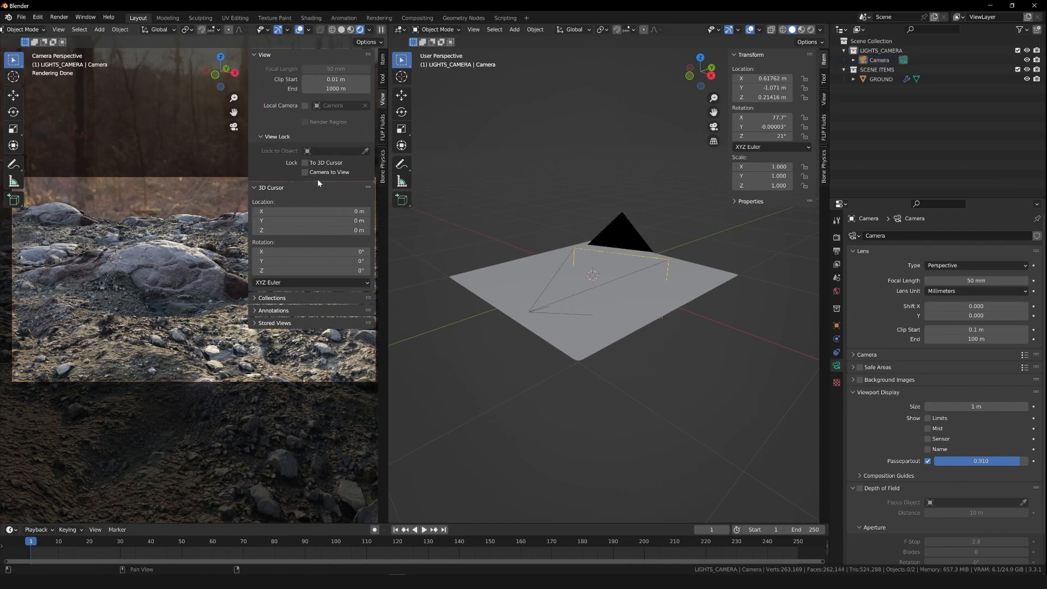
click(304, 172)
- Reframe the rocks with a lower camera at about X 0.94 m, Y -1.15 m, Z 0.16 m, rotated about 32° in Z
drag(234, 99, 226, 122)
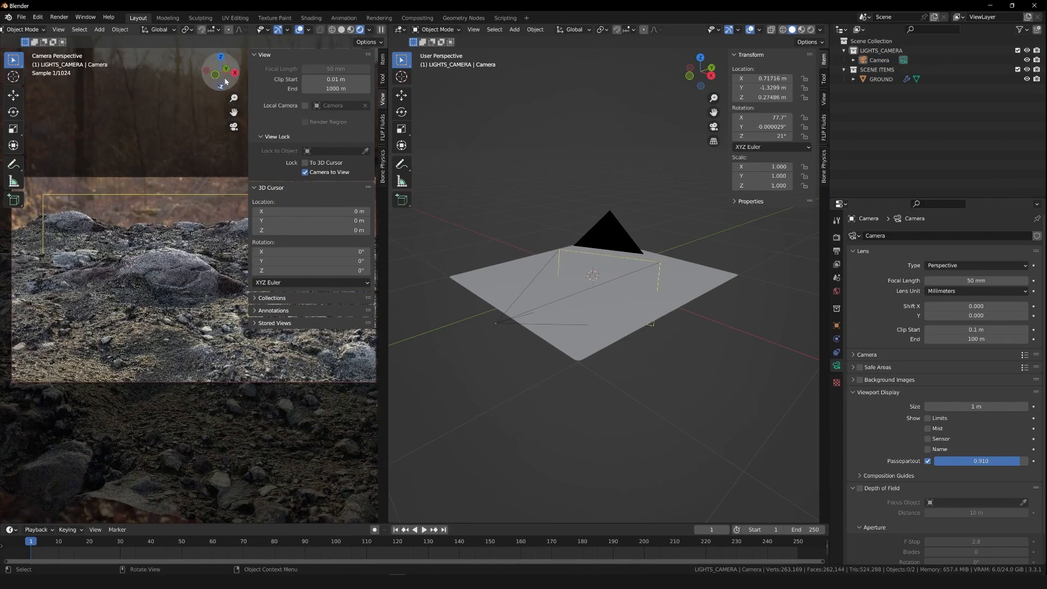
drag(227, 75, 224, 71)
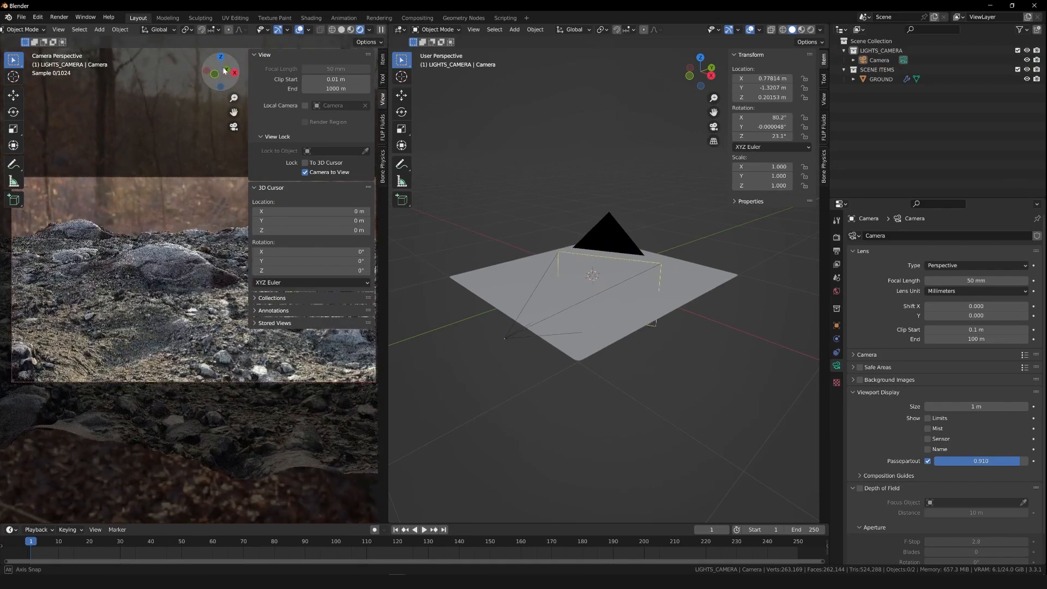
mouse_move(234, 111)
mouse_down()
mouse_move(233, 134)
mouse_move(233, 102)
mouse_up()
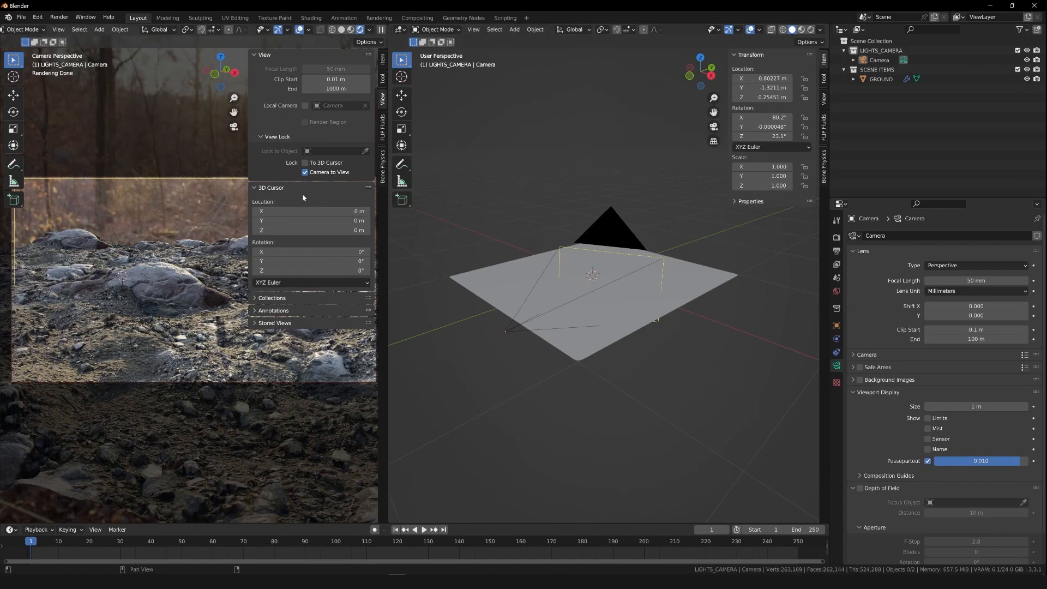
key(n)
mouse_move(354, 73)
mouse_down()
mouse_move(379, 83)
mouse_move(354, 79)
mouse_up()
drag(377, 112, 377, 120)
drag(358, 76, 349, 74)
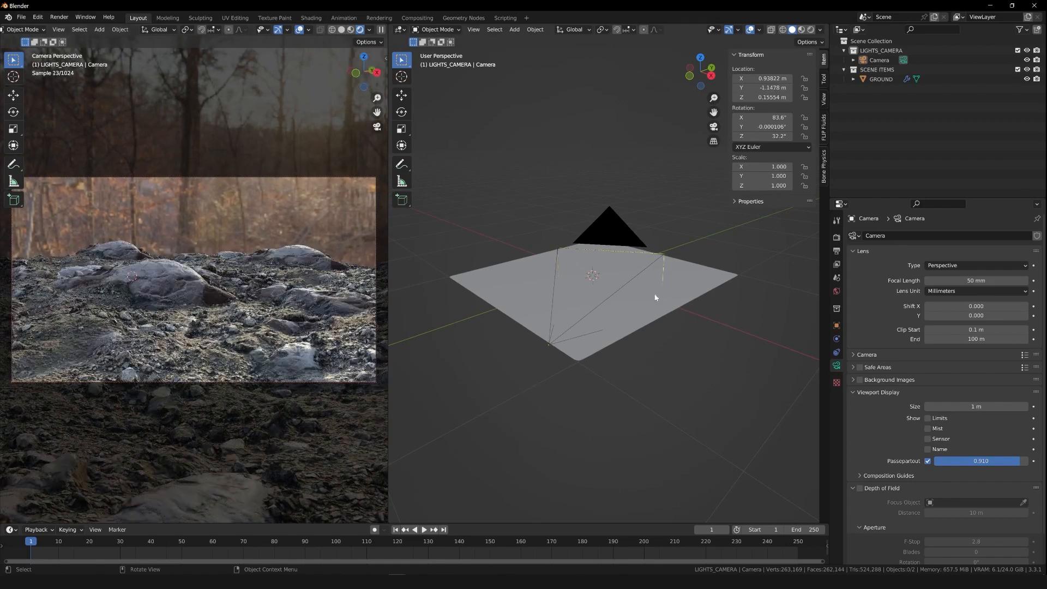
click(584, 310)
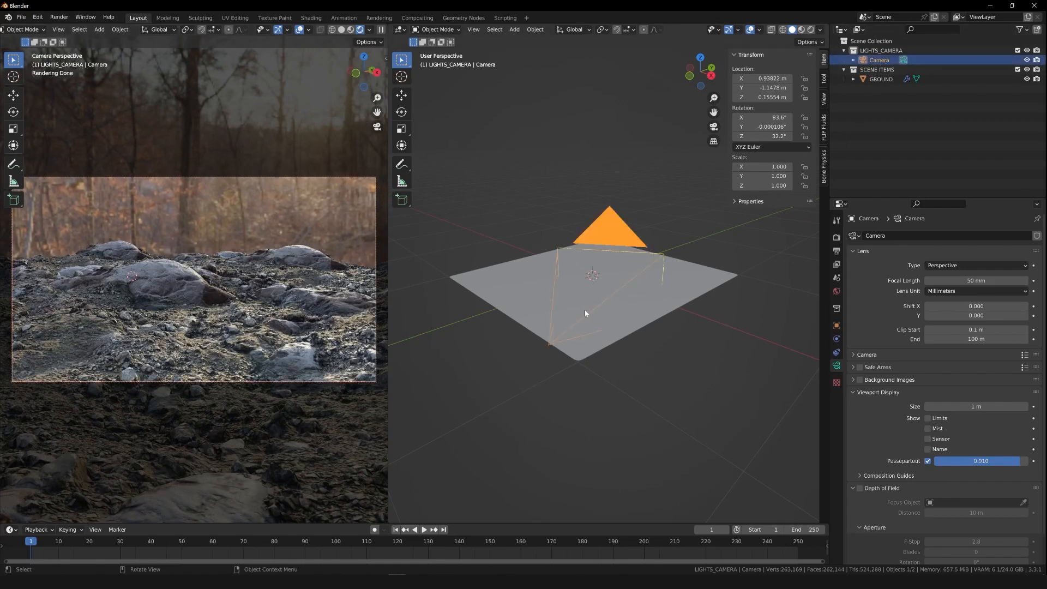
click(600, 306)
click(598, 307)
key(g)
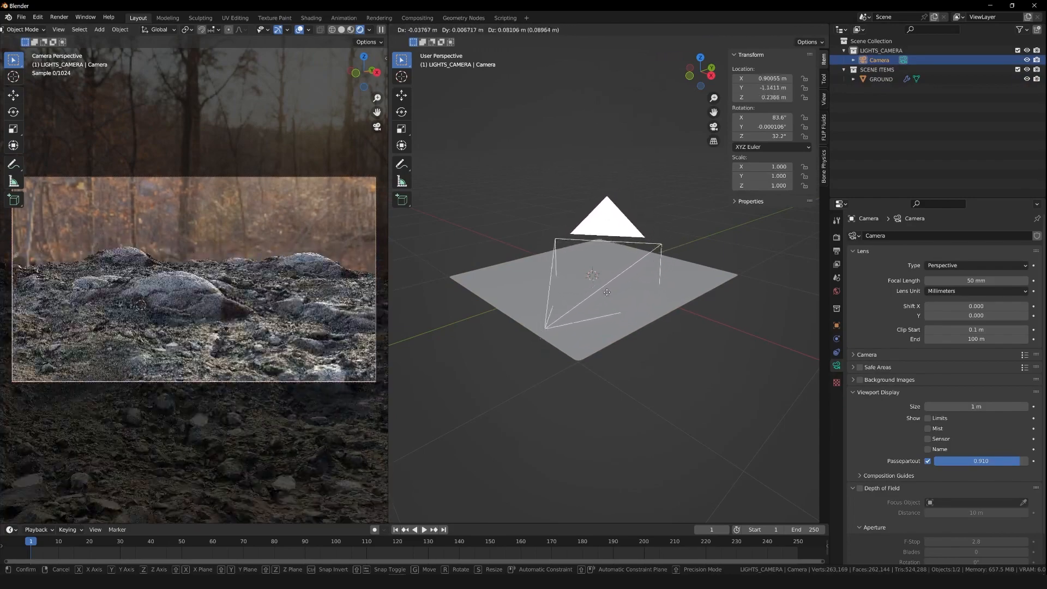
click(601, 295)
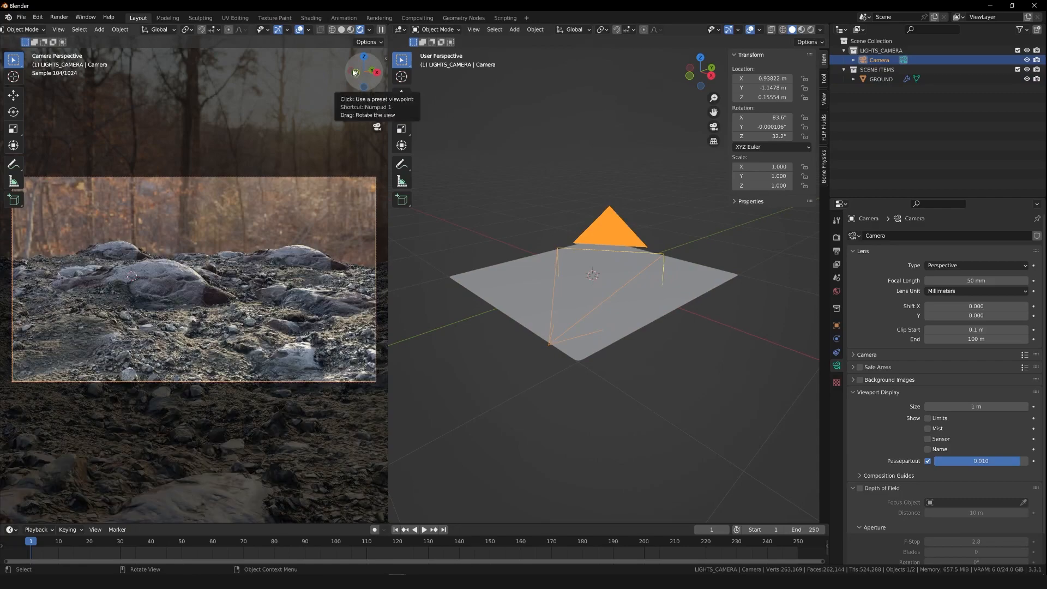
- Refine the camera to about X 1.03 m, Y -1.06 m, Z 0.16 m and 36.6° Z rotation, keeping Camera to View on
drag(349, 71, 372, 66)
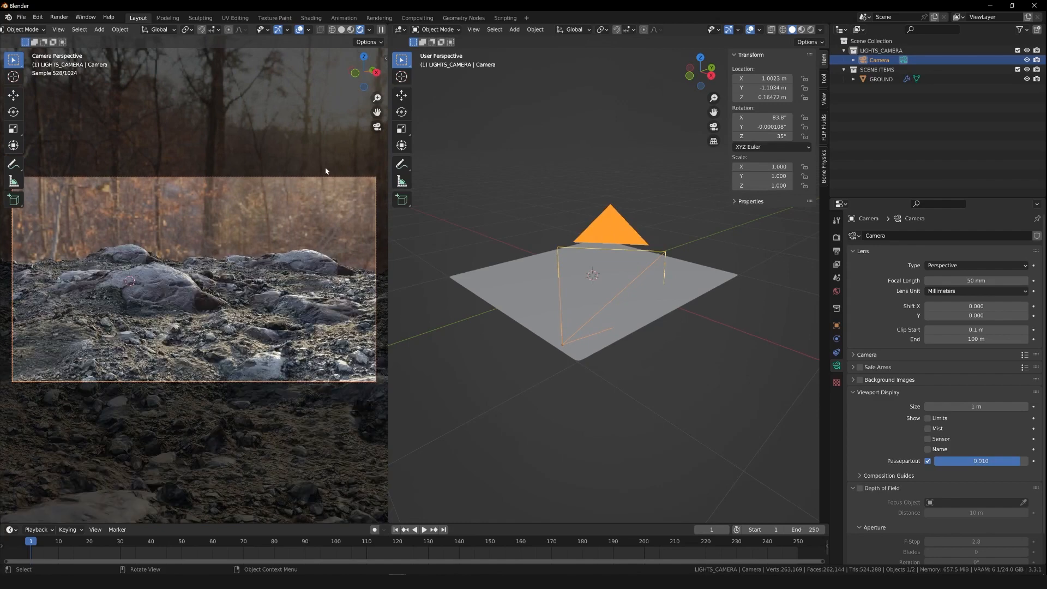
key(n)
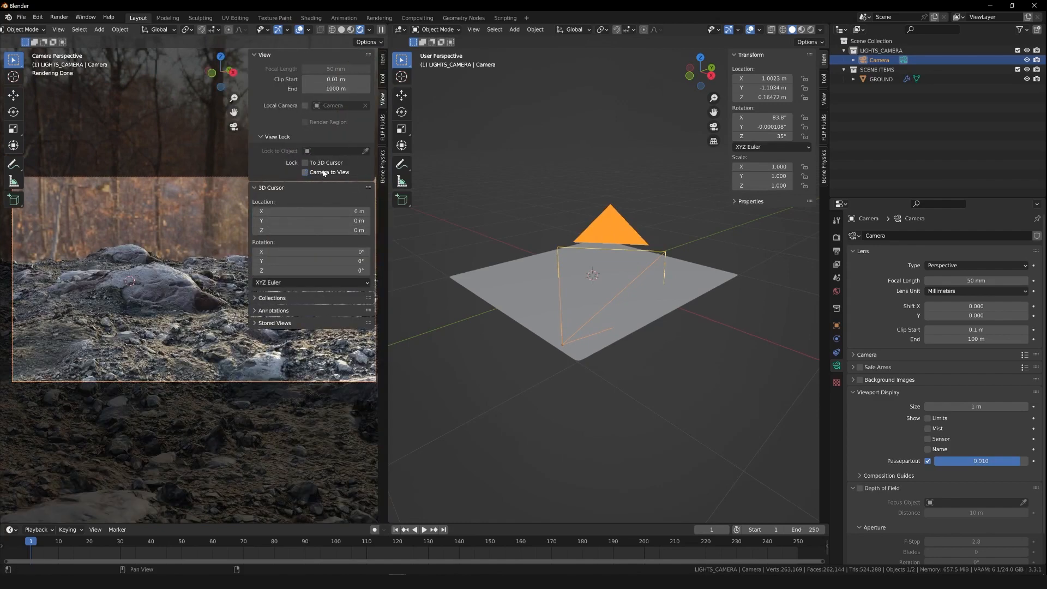
click(321, 173)
mouse_move(234, 98)
mouse_down()
mouse_move(240, 89)
mouse_move(235, 99)
mouse_up()
click(322, 173)
key(n)
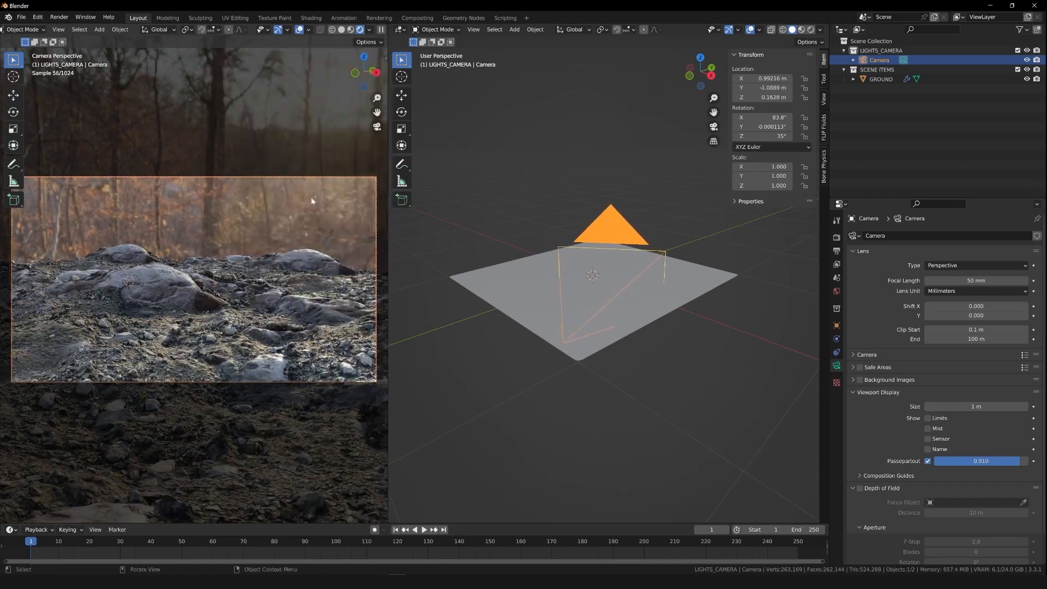
drag(361, 75, 375, 72)
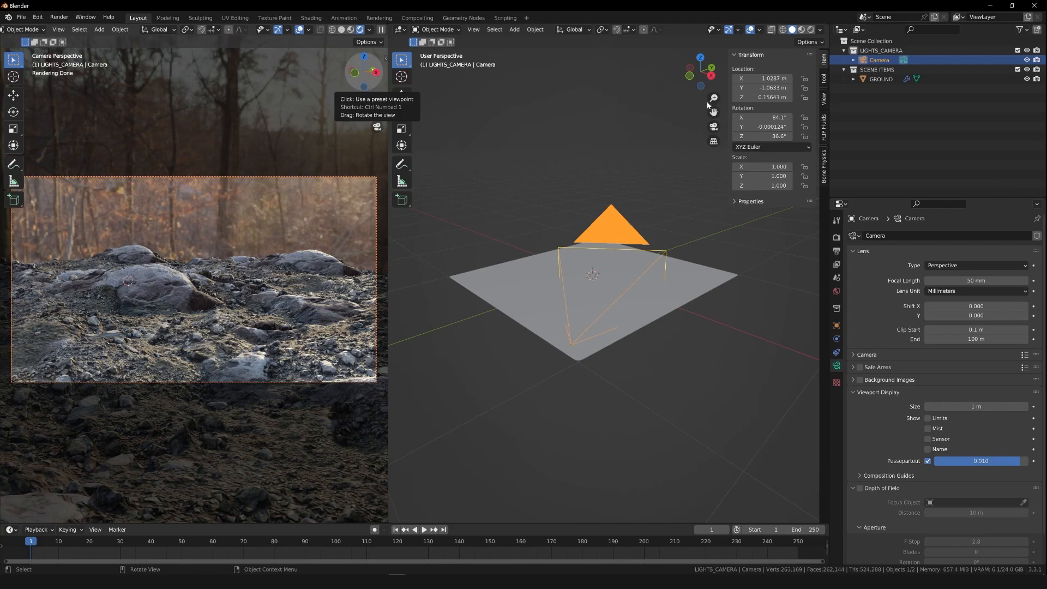
- Add a sphere-shaped empty at the world origin in the LIGHTS_CAMERA collection
mouse_move(714, 112)
mouse_down()
mouse_move(709, 92)
mouse_move(698, 108)
mouse_up()
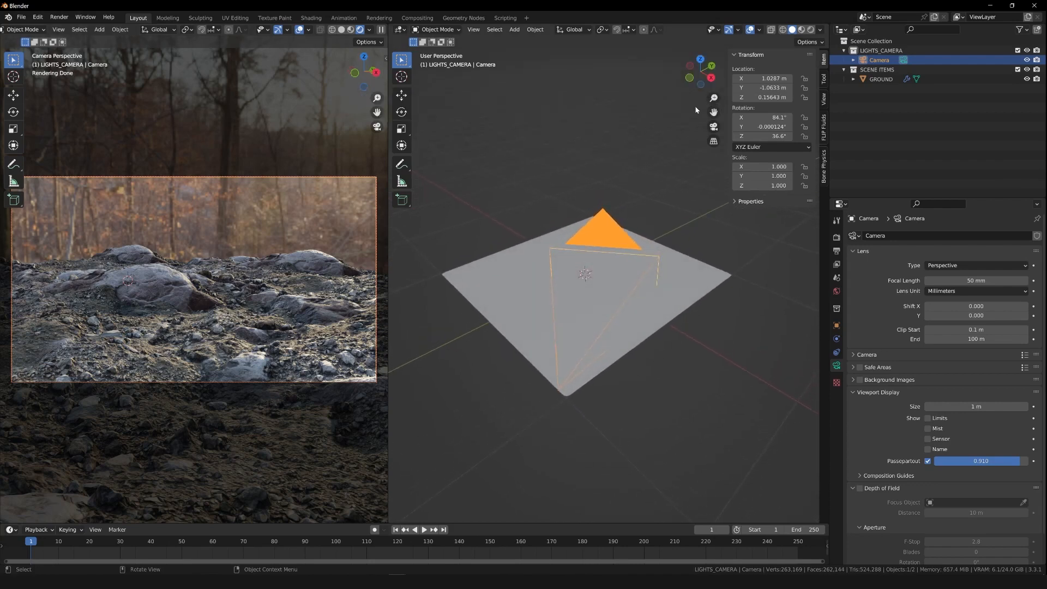
click(659, 152)
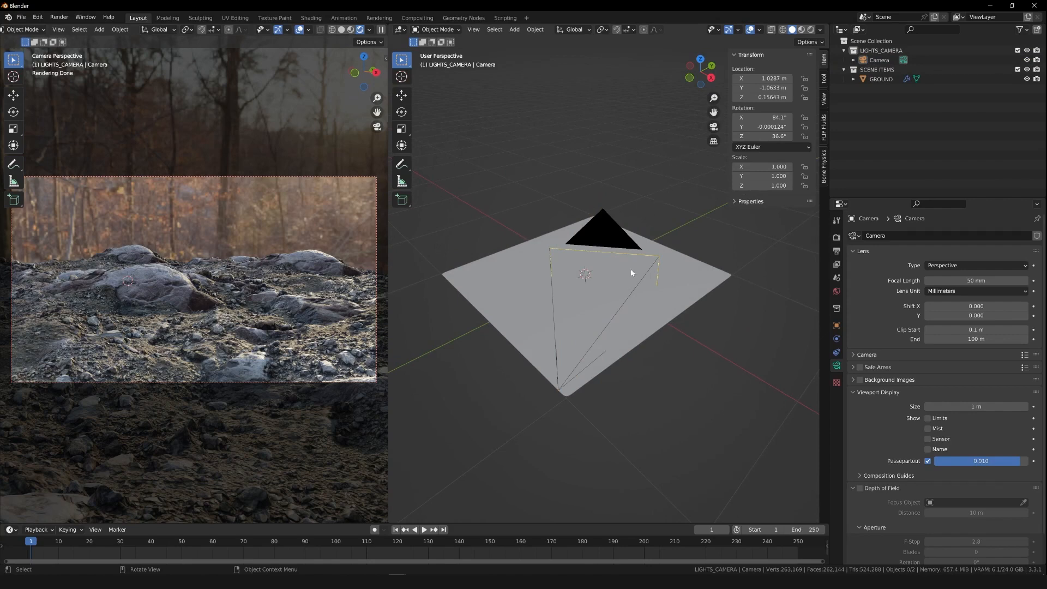
key(shift+a)
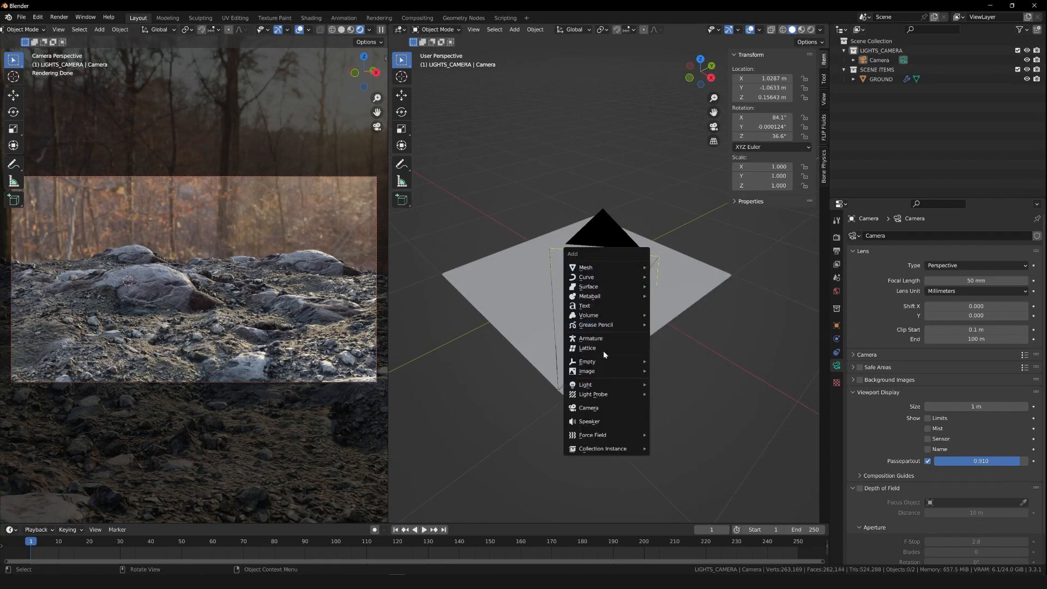
mouse_move(609, 365)
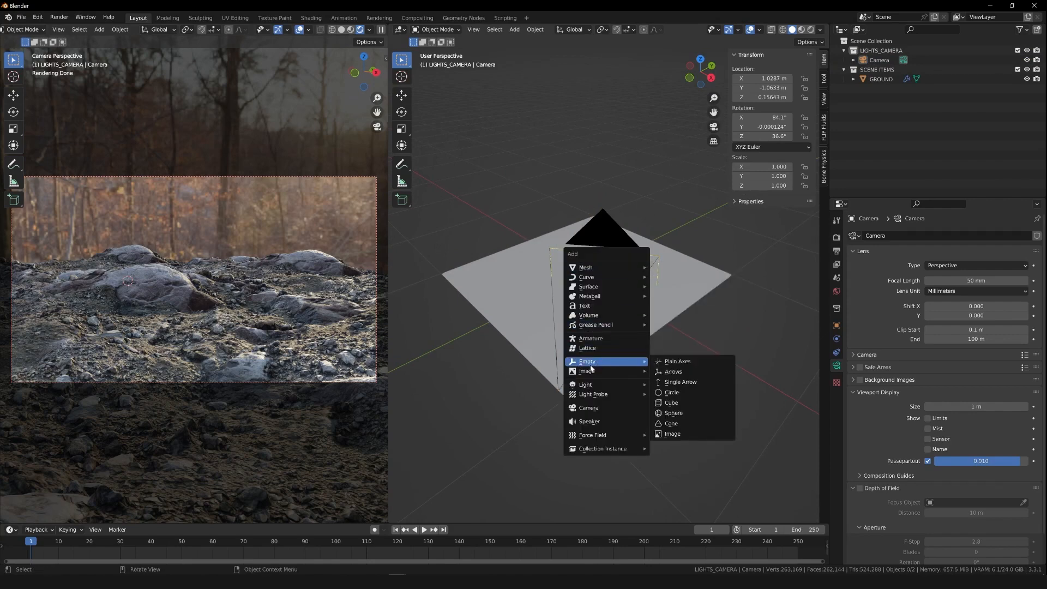
click(688, 414)
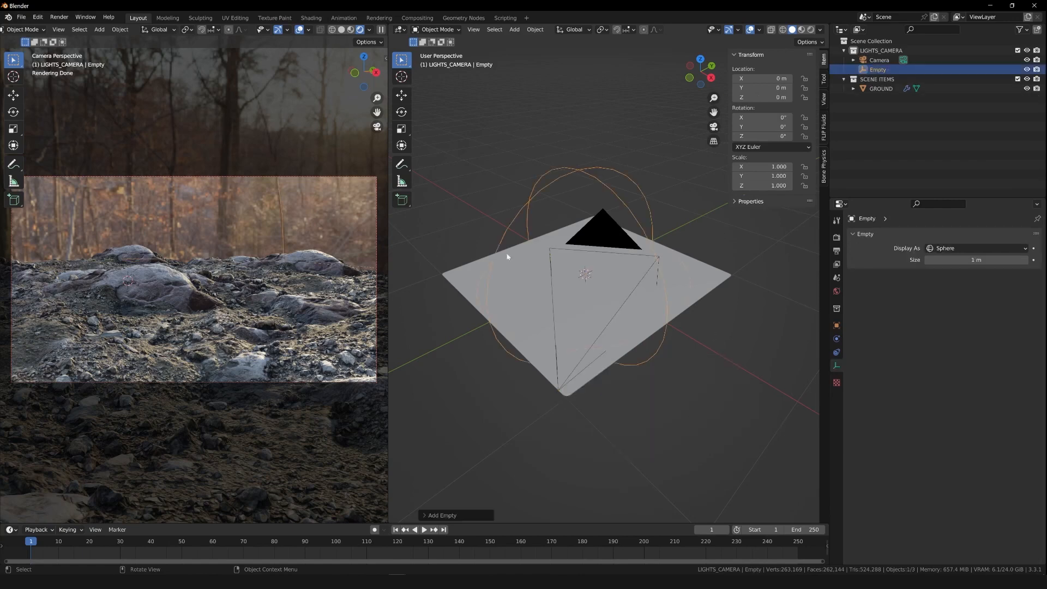
- Scale the sphere empty down uniformly to about 0.101
drag(700, 72, 665, 232)
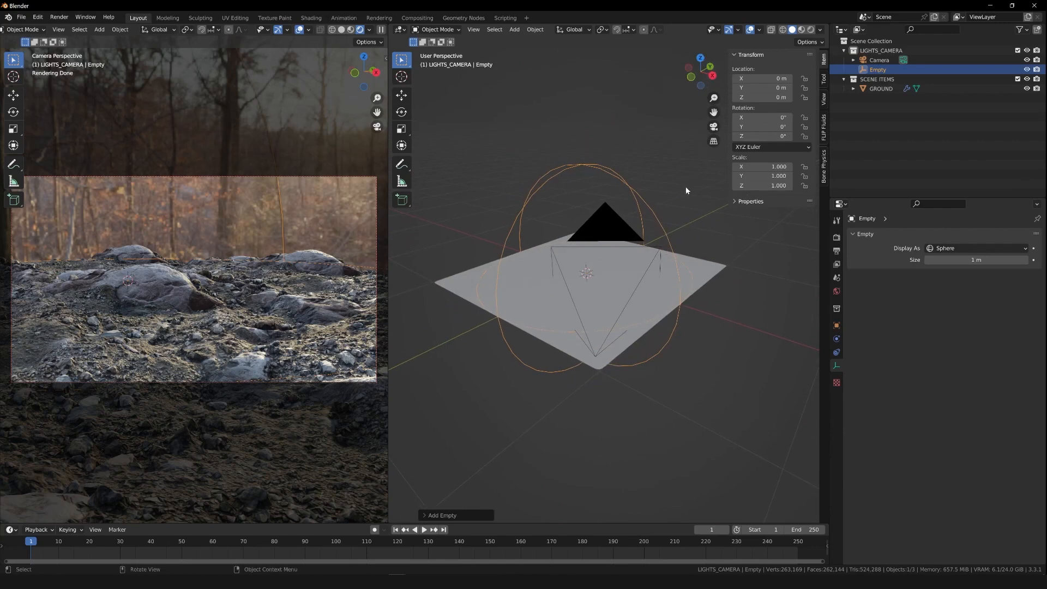
key(s)
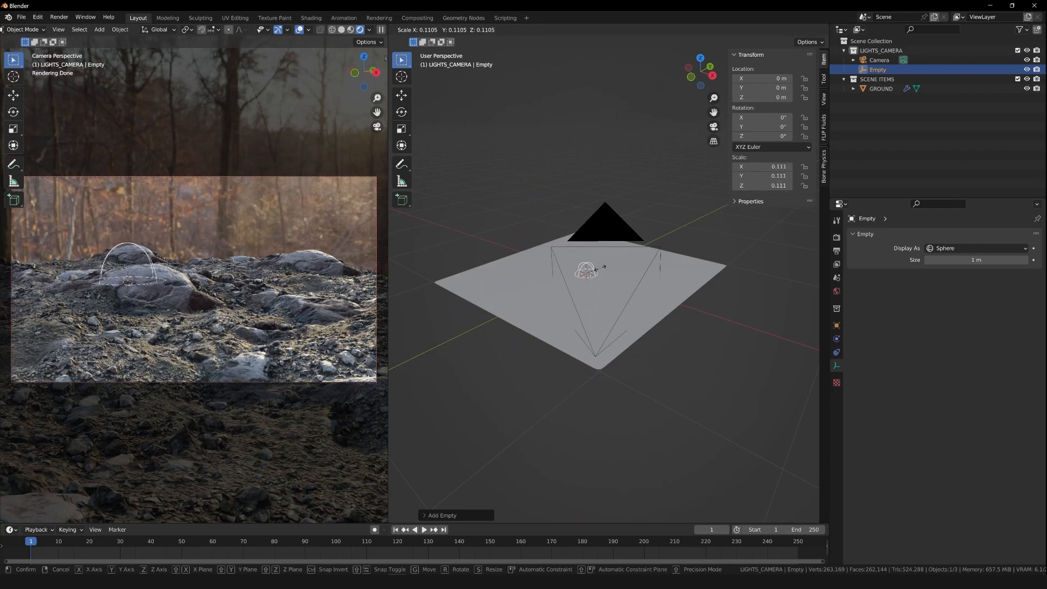
click(609, 301)
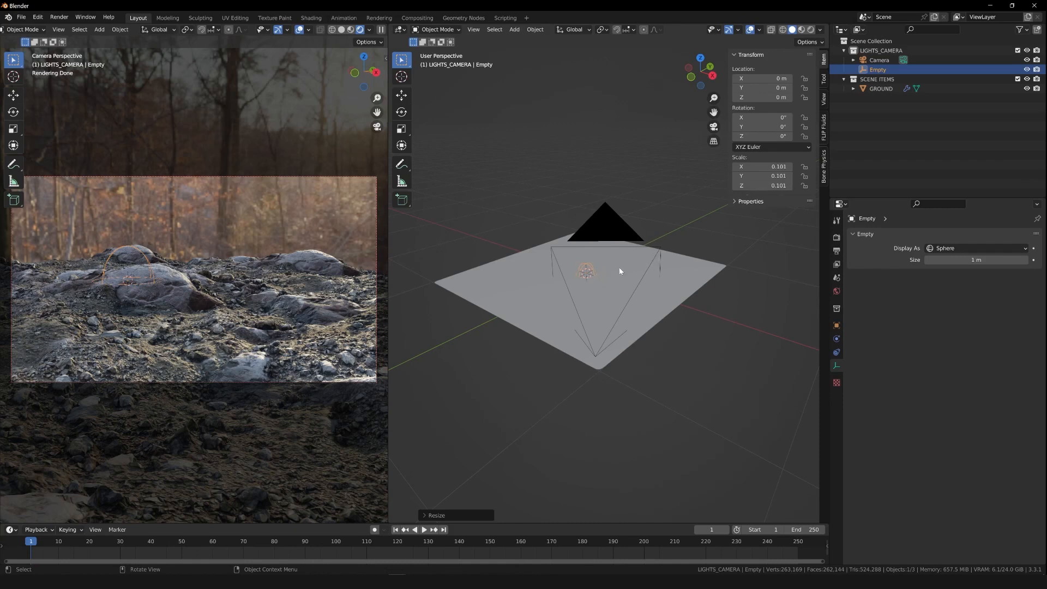
- Duplicate the small sphere empty in place at the origin, then select each of the two empties in turn
click(589, 267)
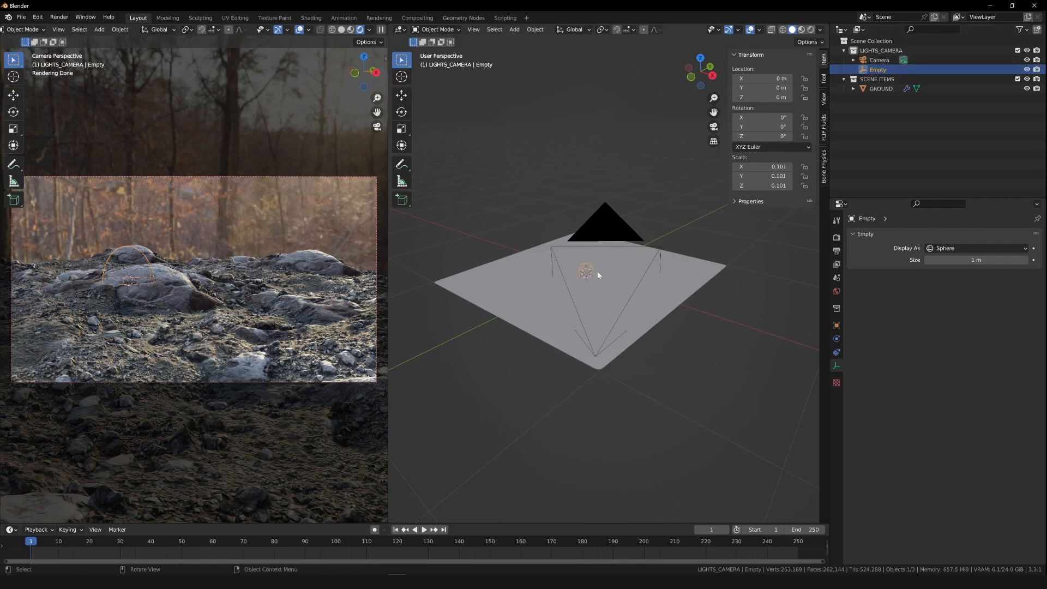
key(shift+d)
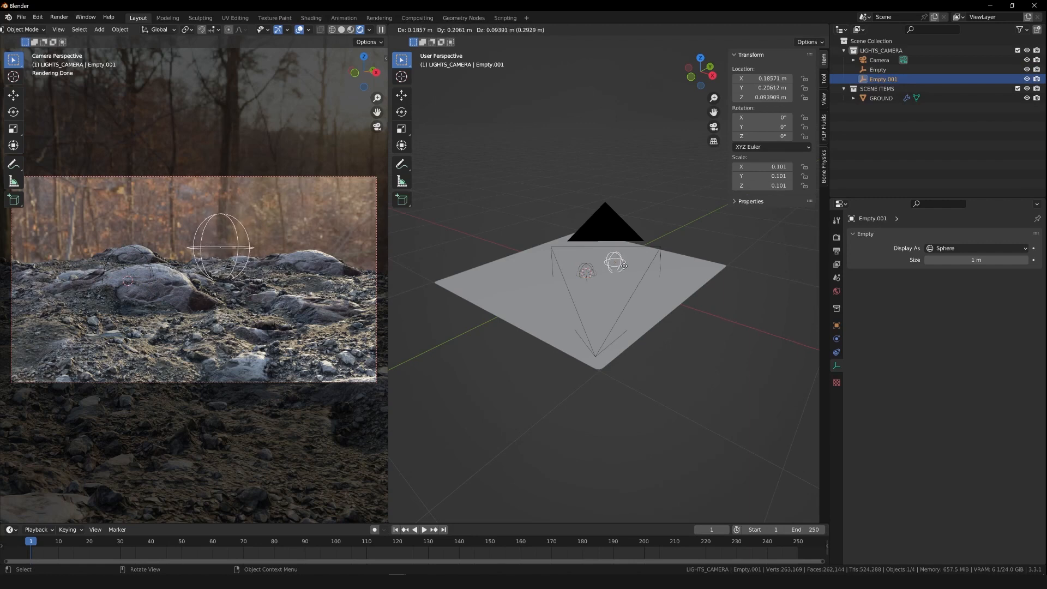
right_click(624, 265)
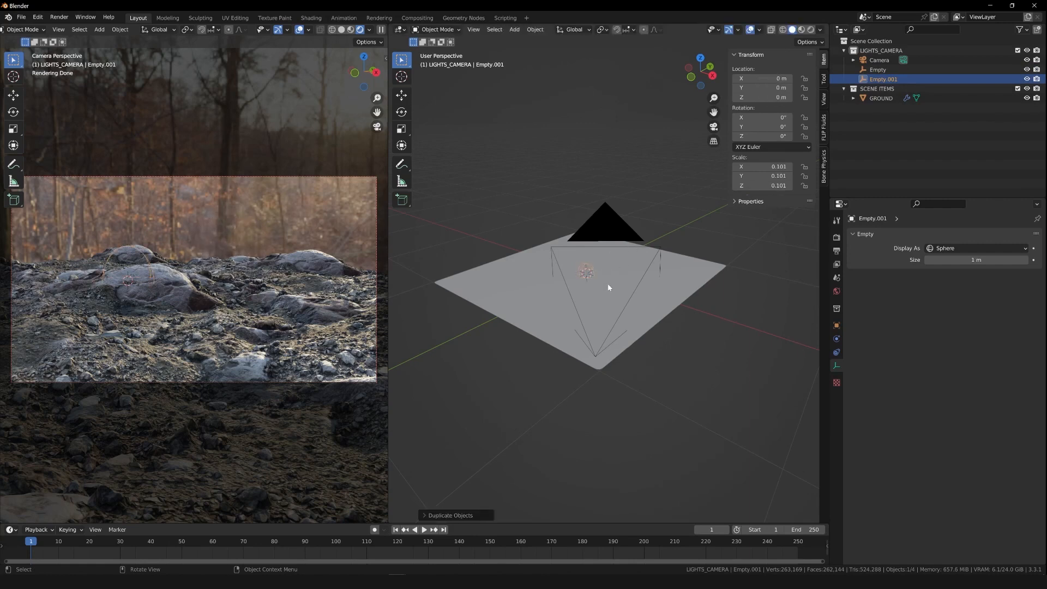
click(878, 69)
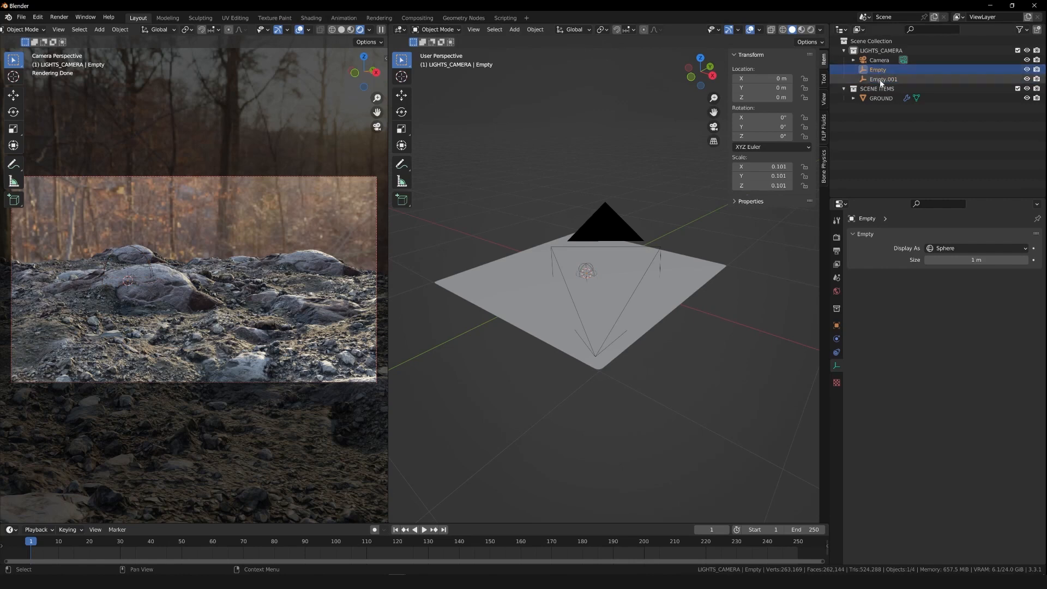
click(882, 80)
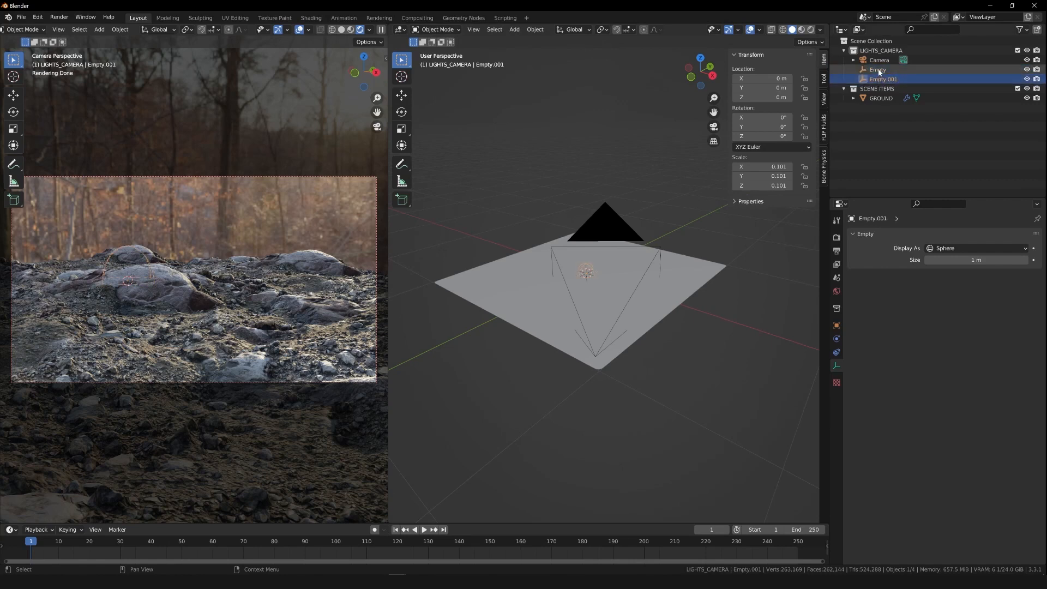
- Rename the original sphere empty to empty_focus
double_click(878, 70)
text(em)
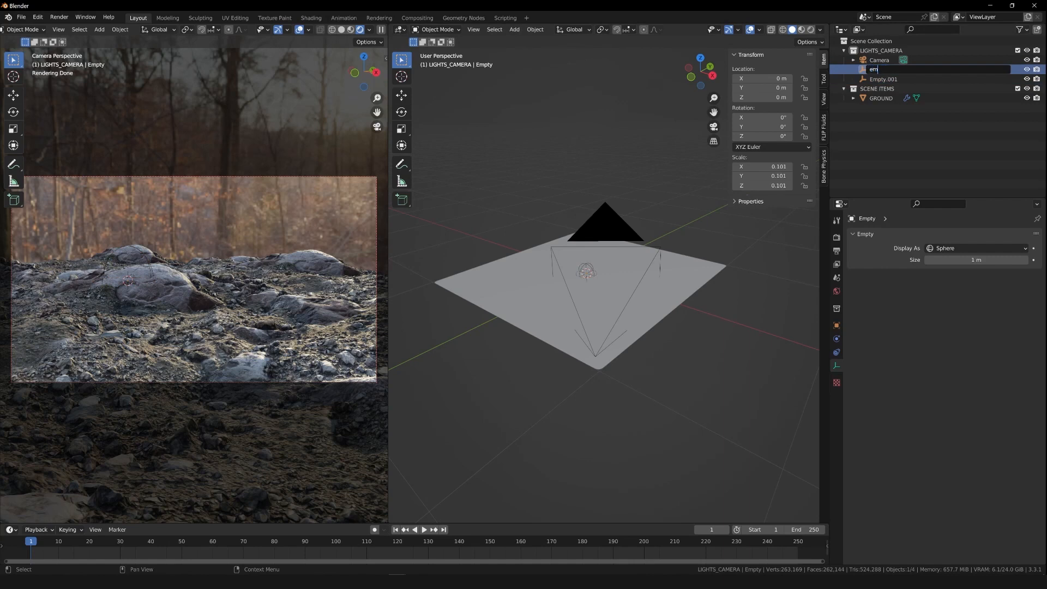
text(pty_t)
key(Return)
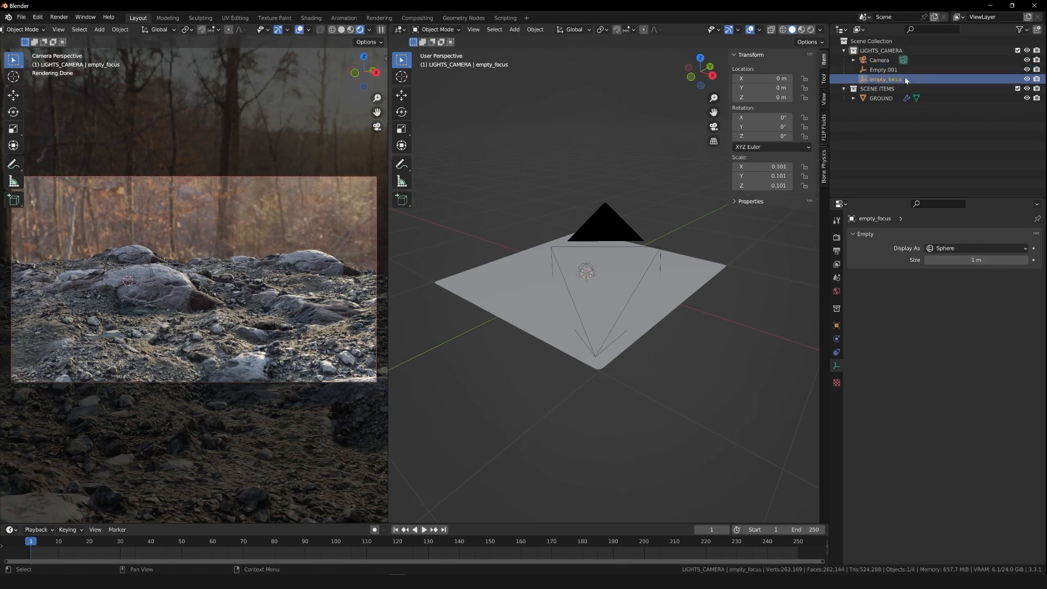
- Rename the duplicated sphere empty to empty_tracking
key(F2)
text(emp)
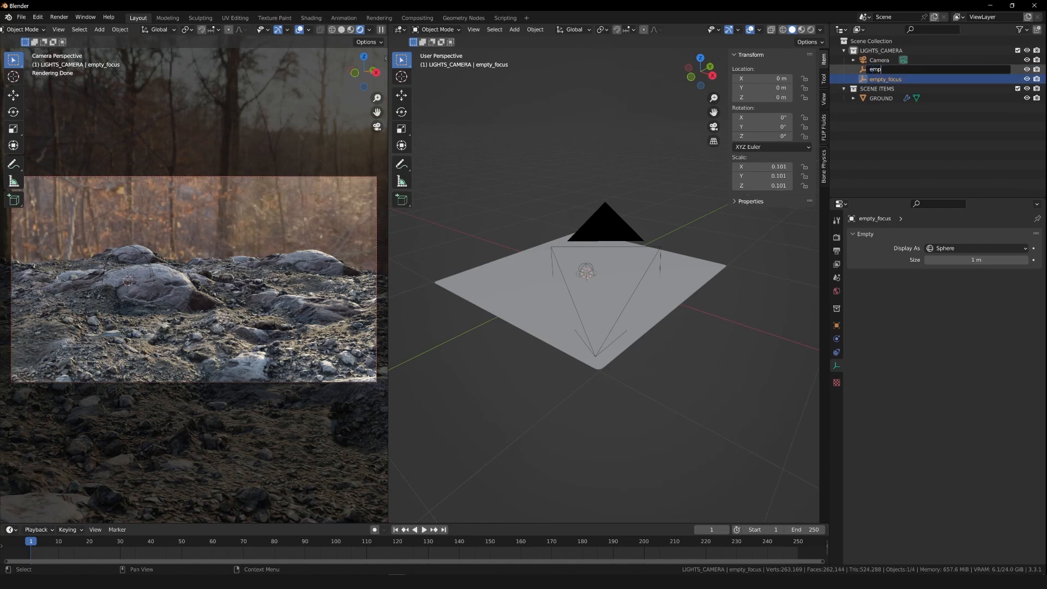
text(ty_tracking)
key(Return)
click(881, 70)
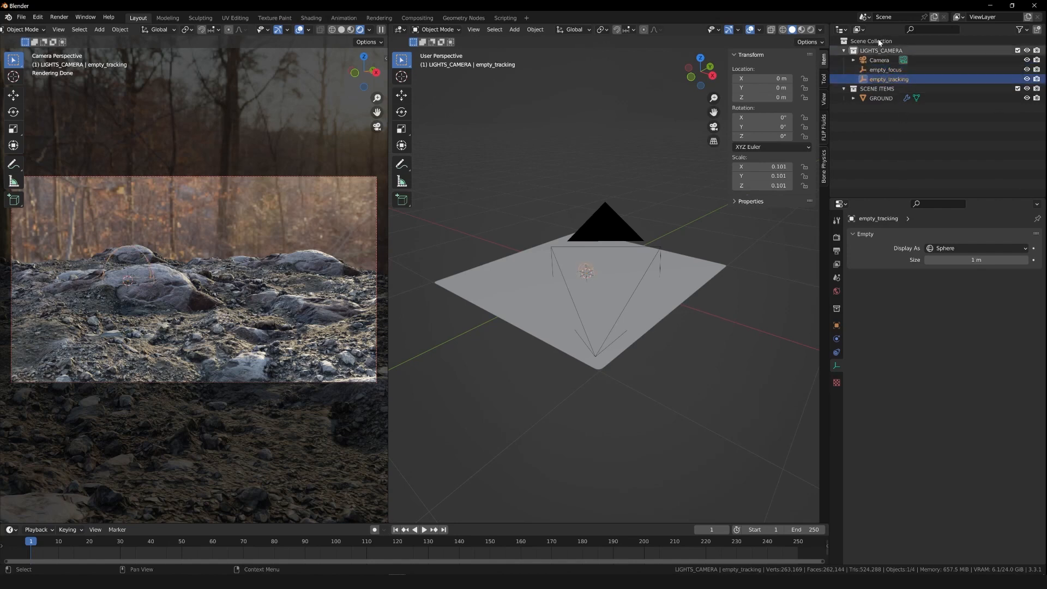
click(844, 50)
click(844, 50)
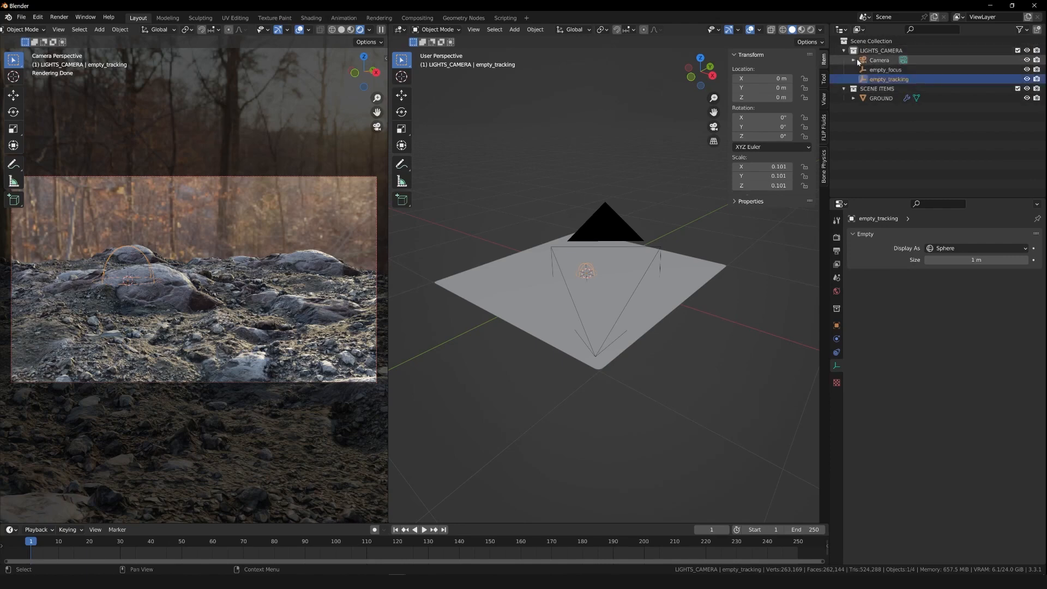
click(885, 69)
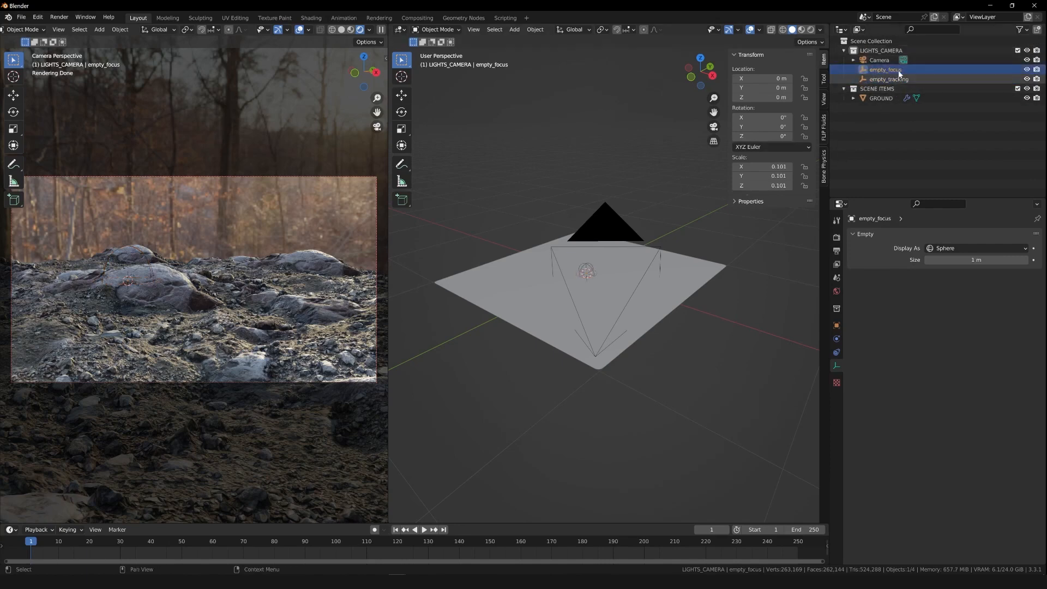
- Enable depth of field on the camera and set empty_focus as its focus object
click(879, 60)
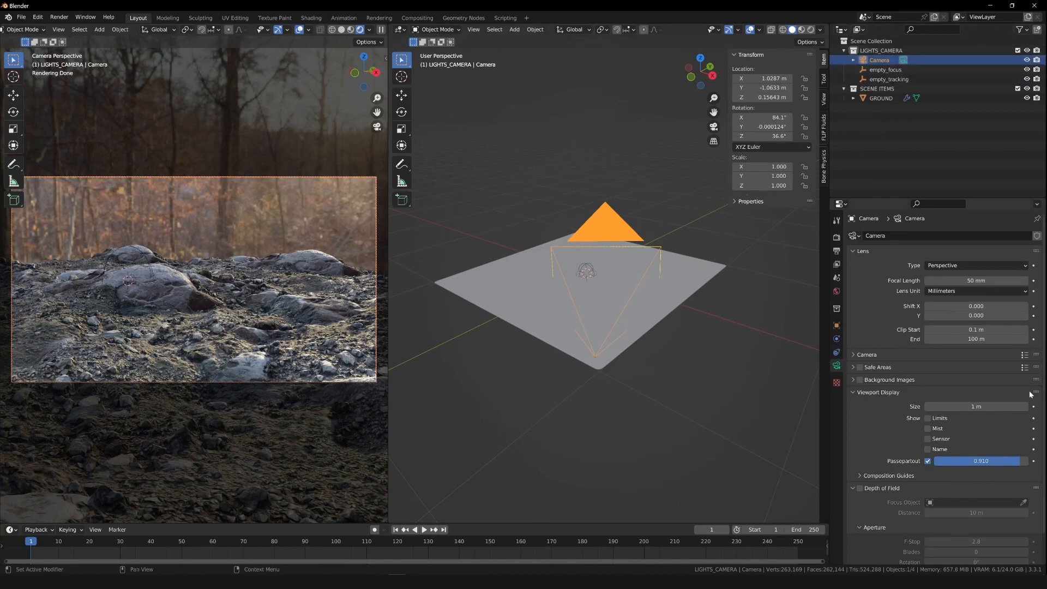
scroll(1041, 390, down, 2)
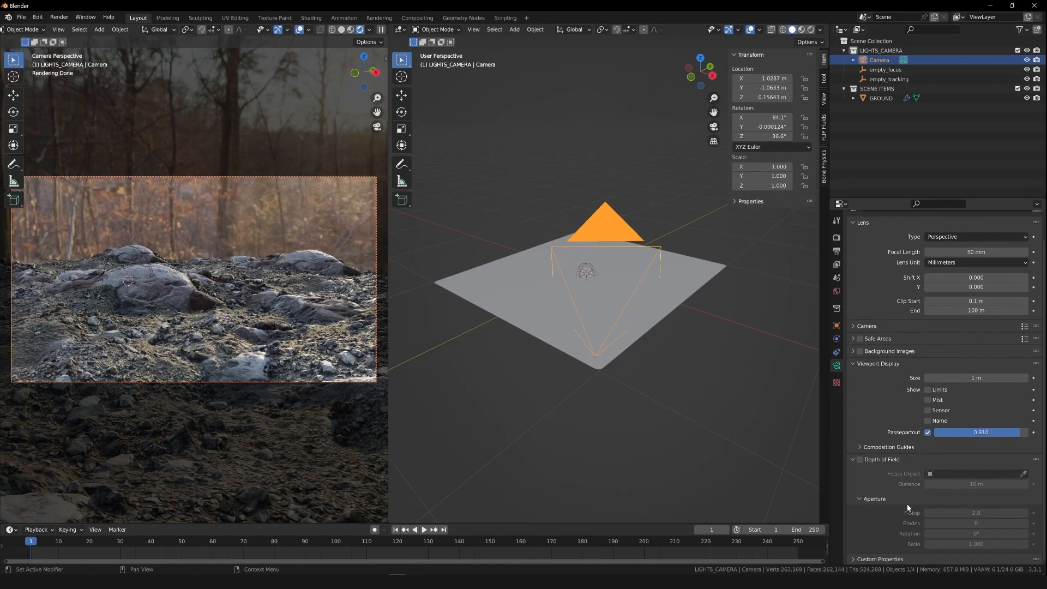
click(860, 459)
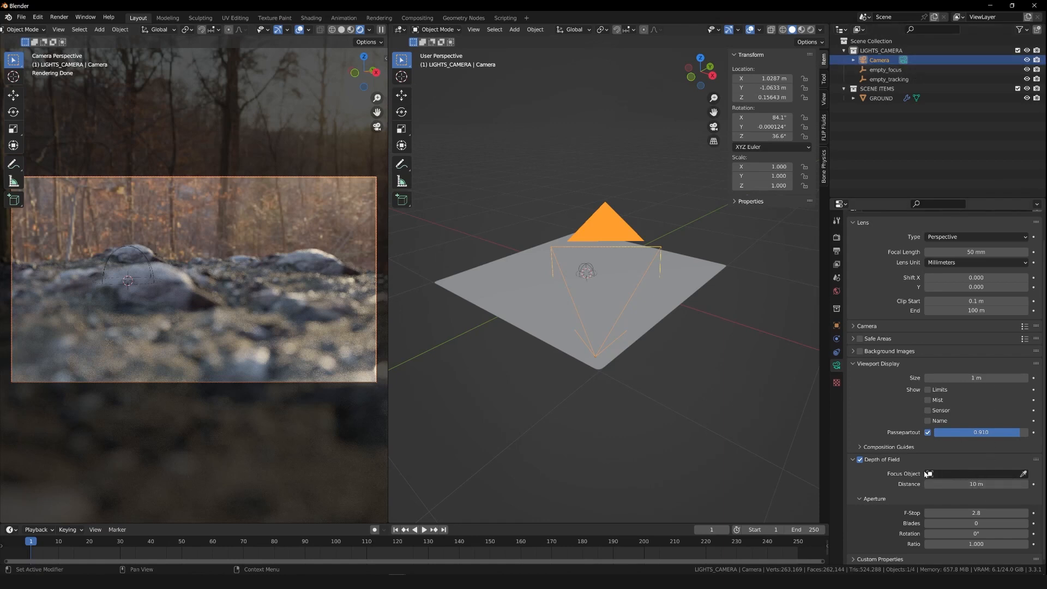
click(993, 473)
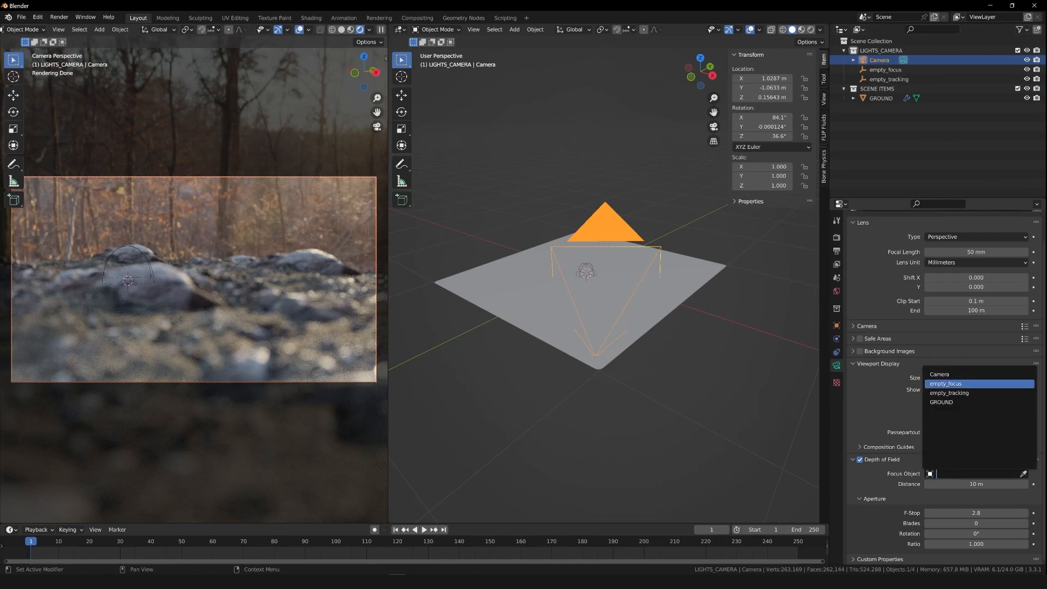
click(990, 384)
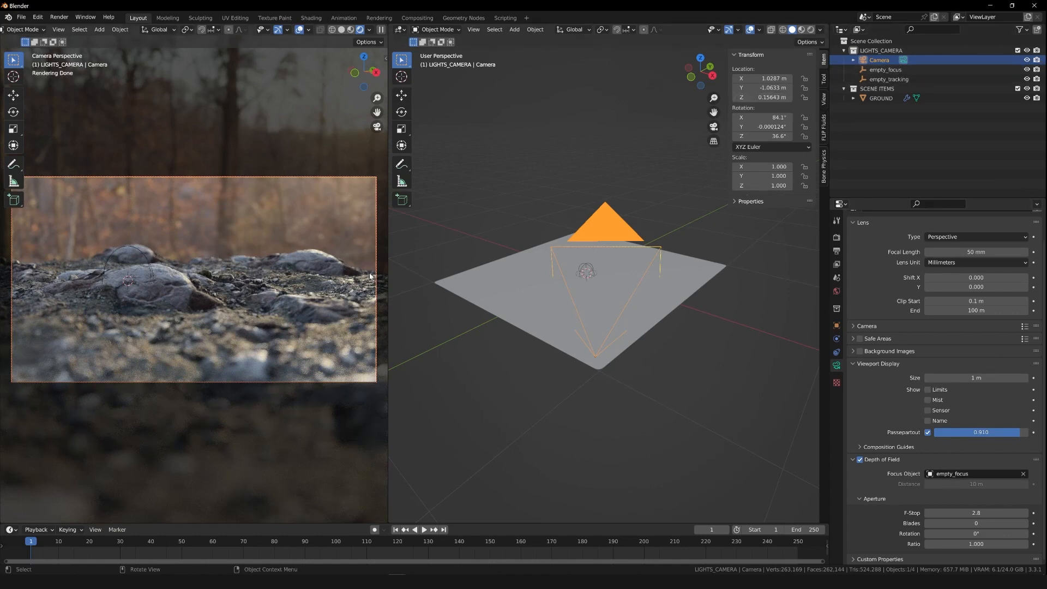
- Add a Track To constraint to the camera with empty_tracking as its target
click(712, 76)
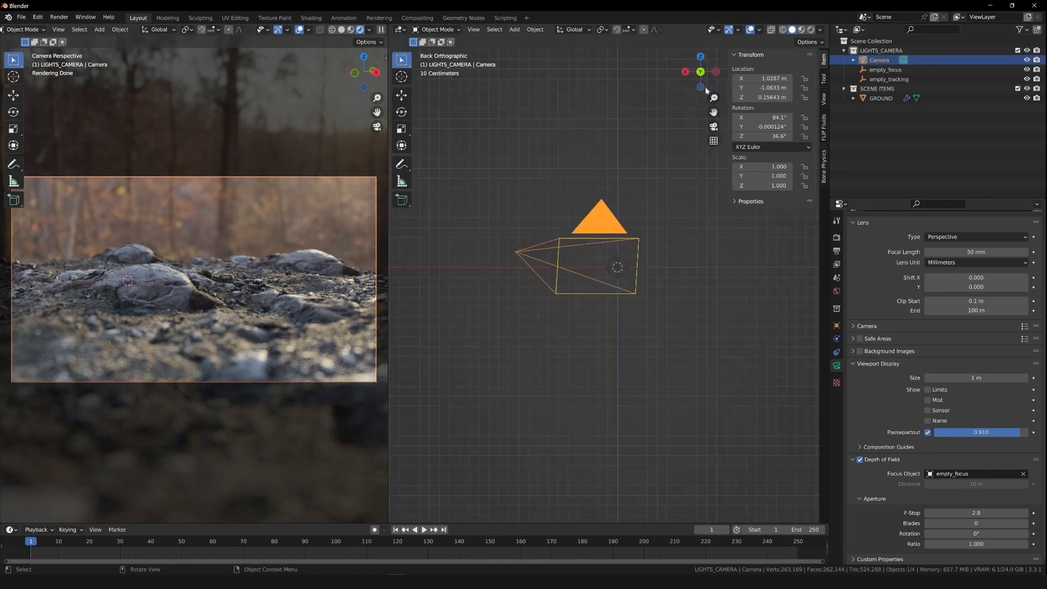
drag(704, 81, 729, 189)
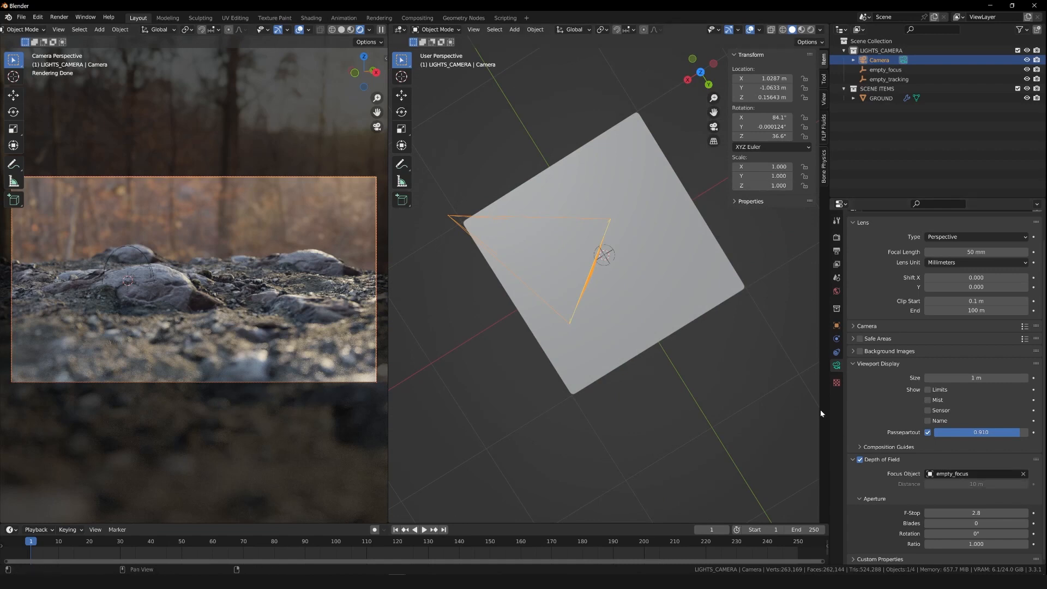
drag(710, 75, 736, 78)
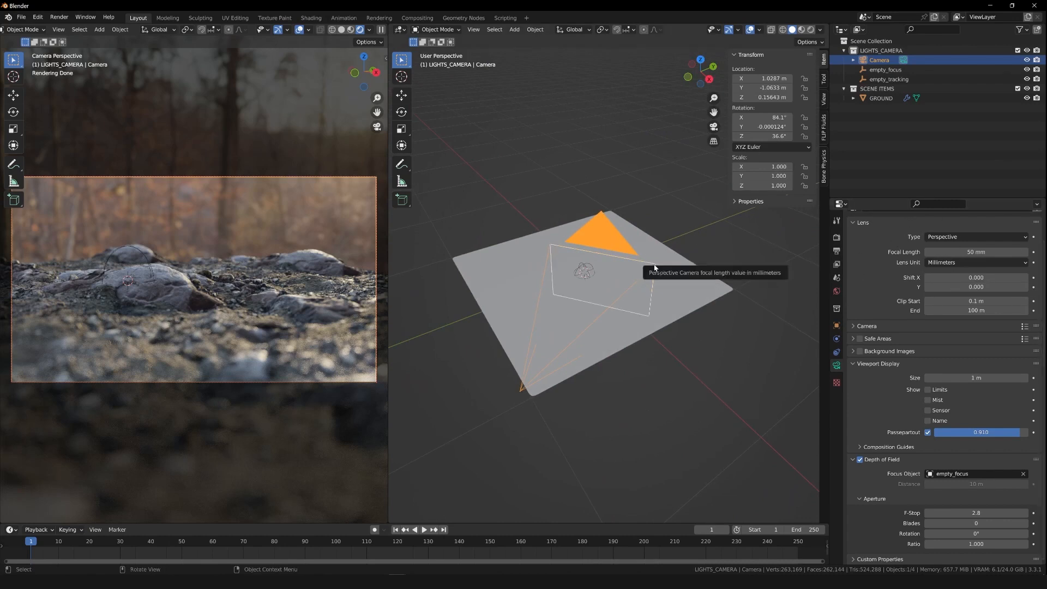
click(837, 354)
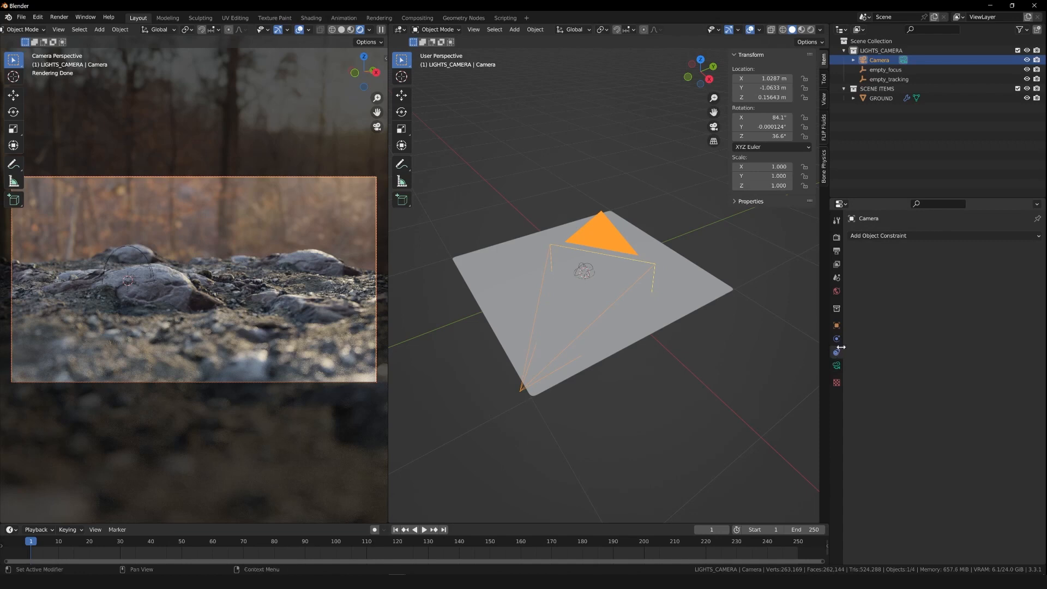
click(876, 237)
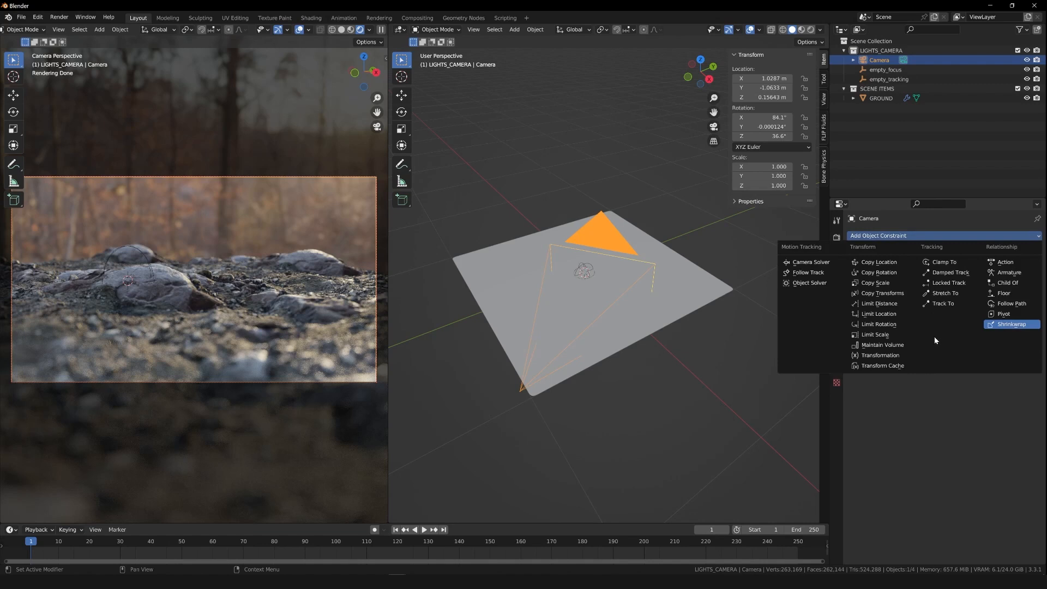
click(947, 304)
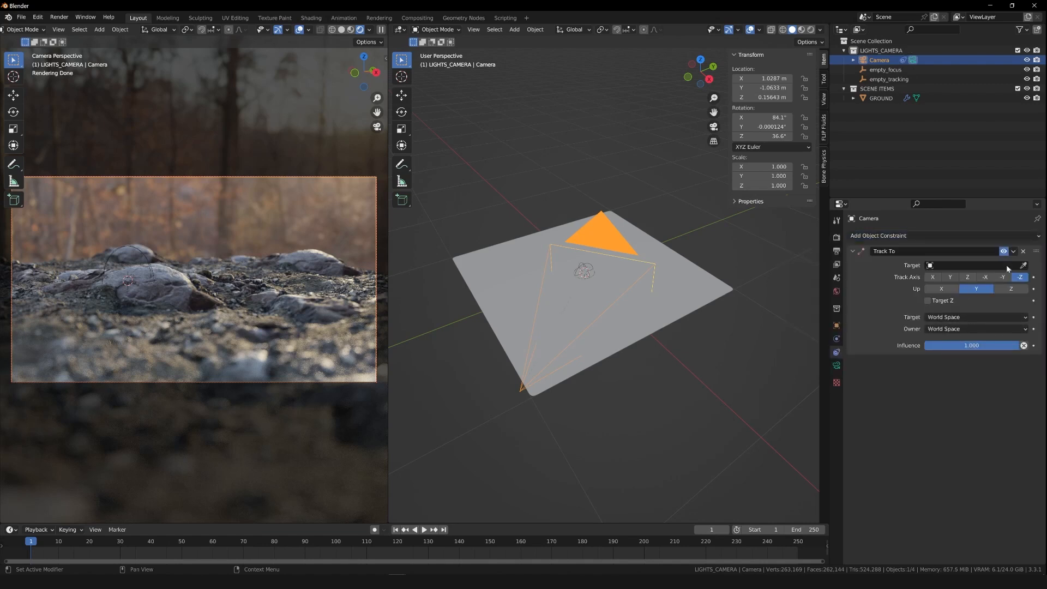
click(945, 267)
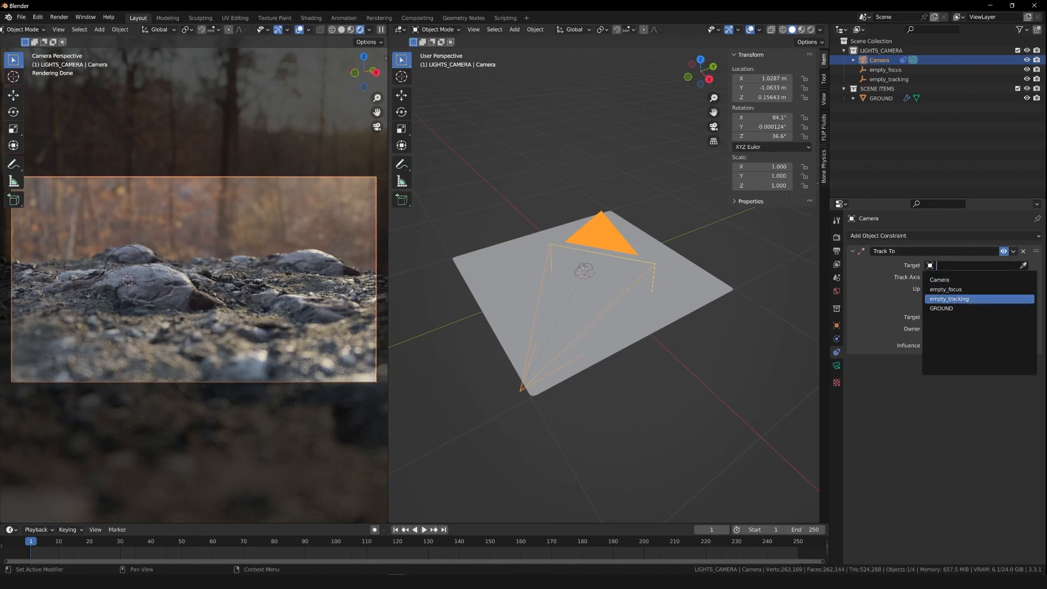
click(965, 298)
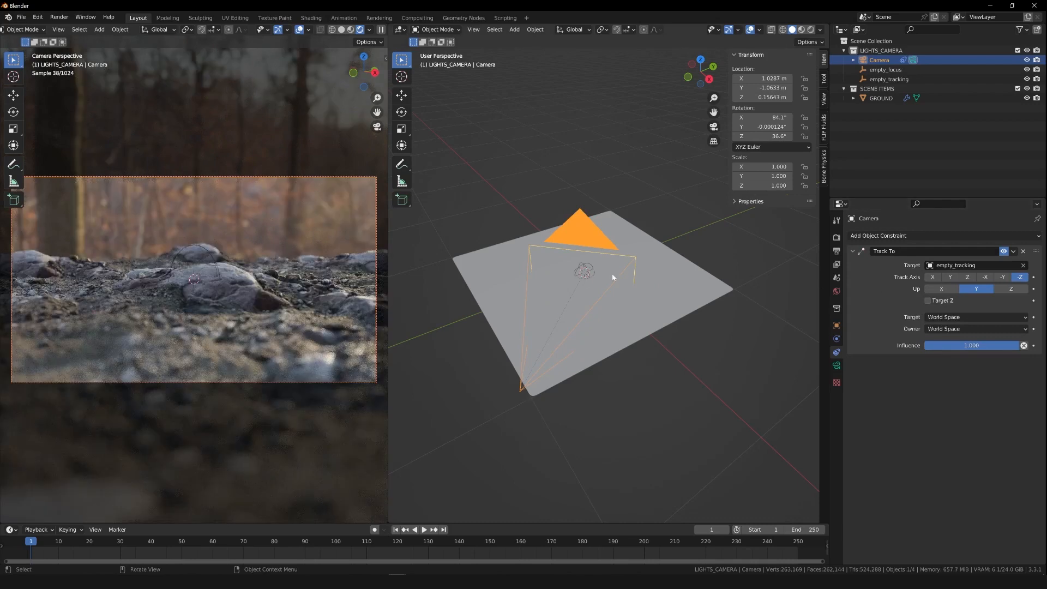
click(899, 80)
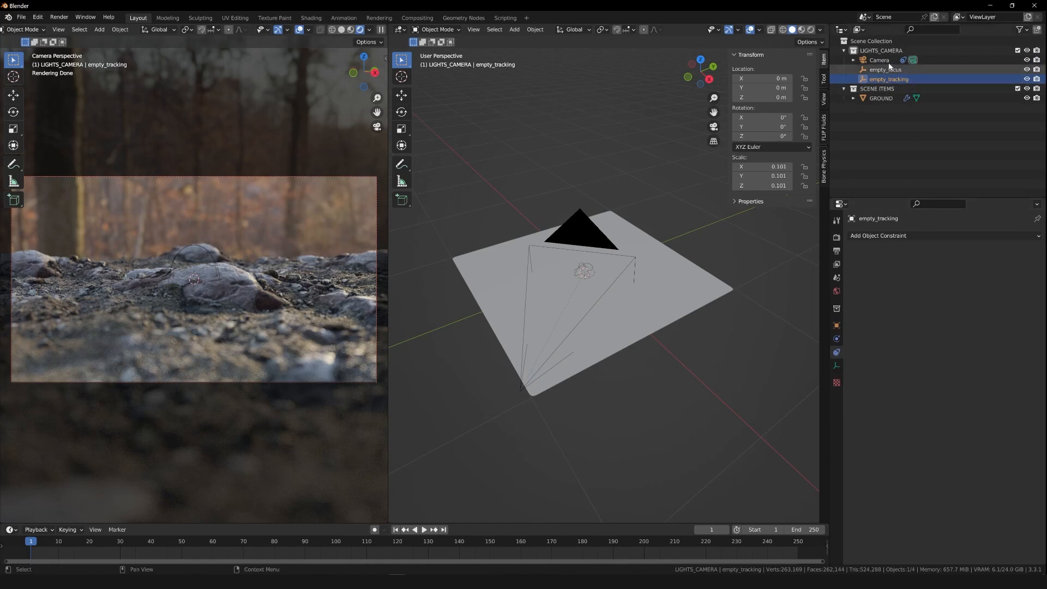
click(905, 60)
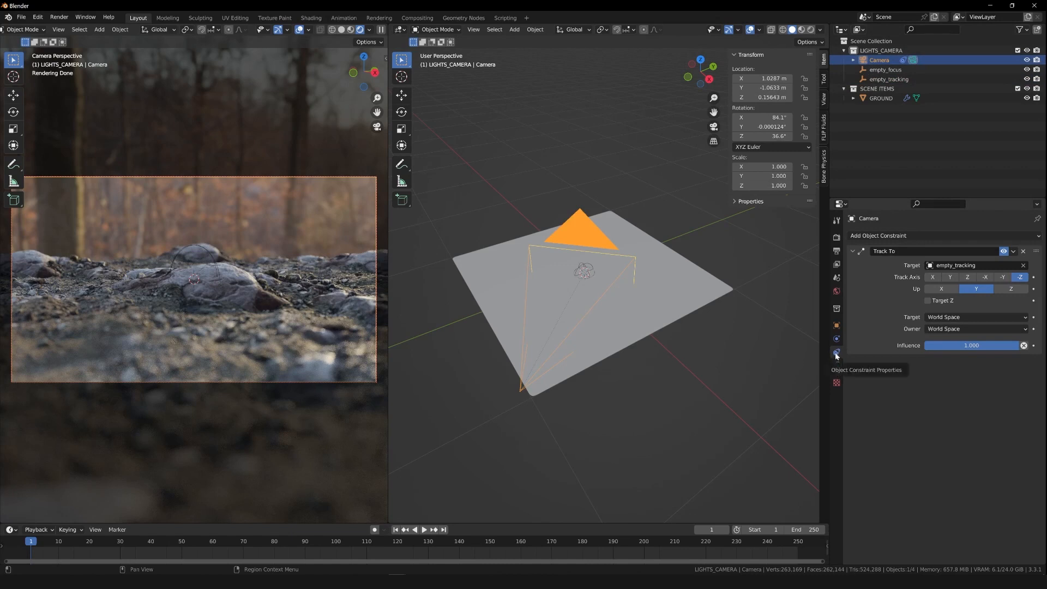
click(896, 236)
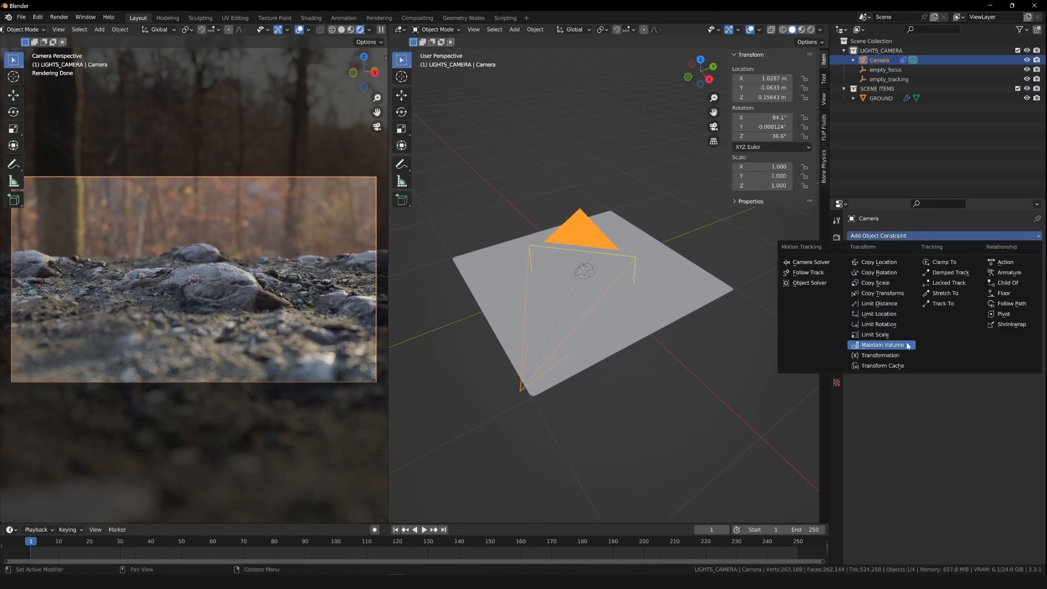
click(940, 304)
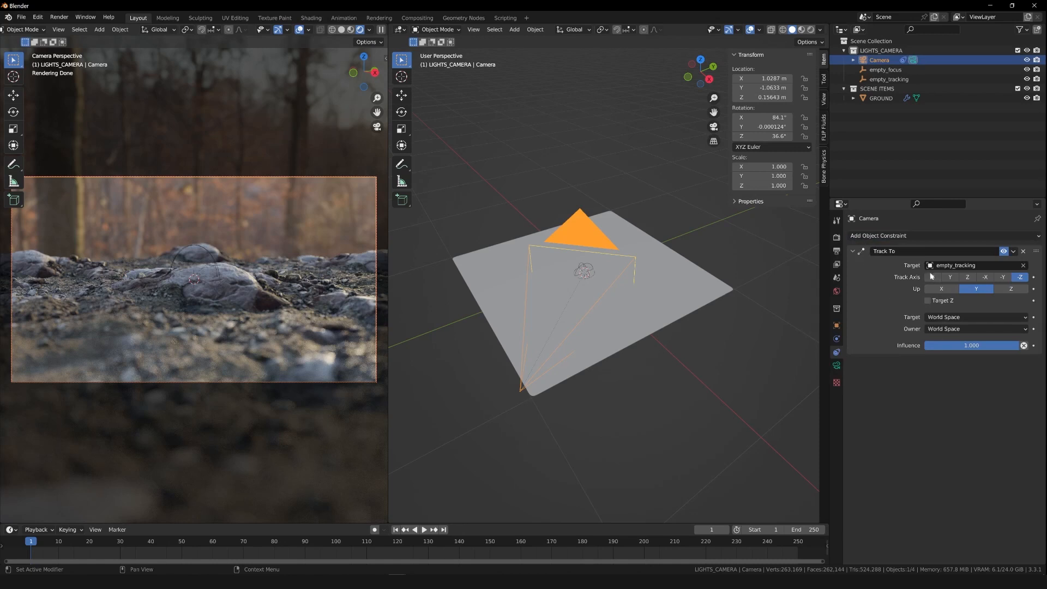
click(984, 264)
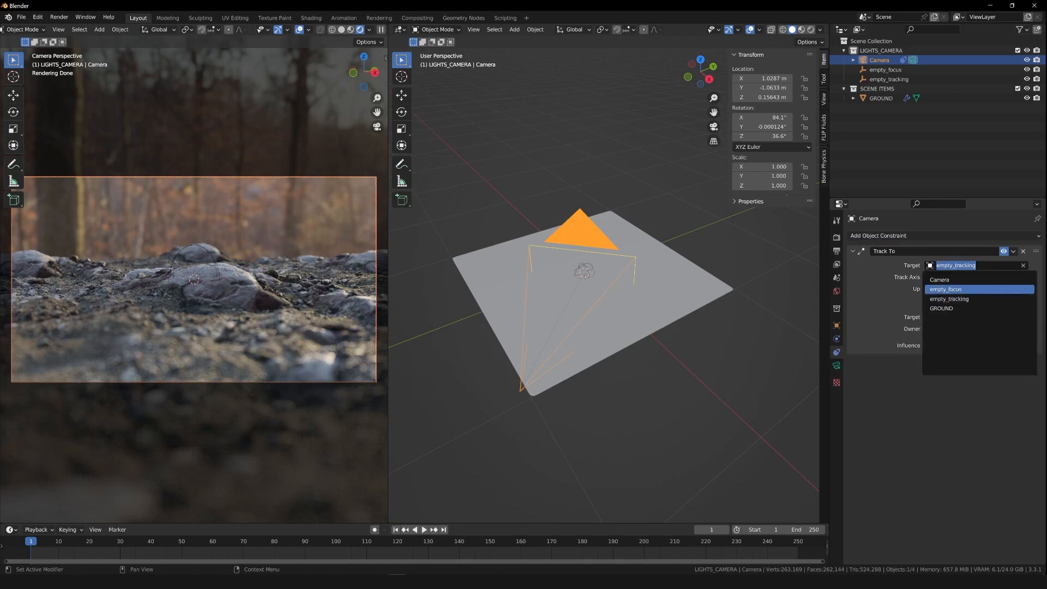
click(915, 368)
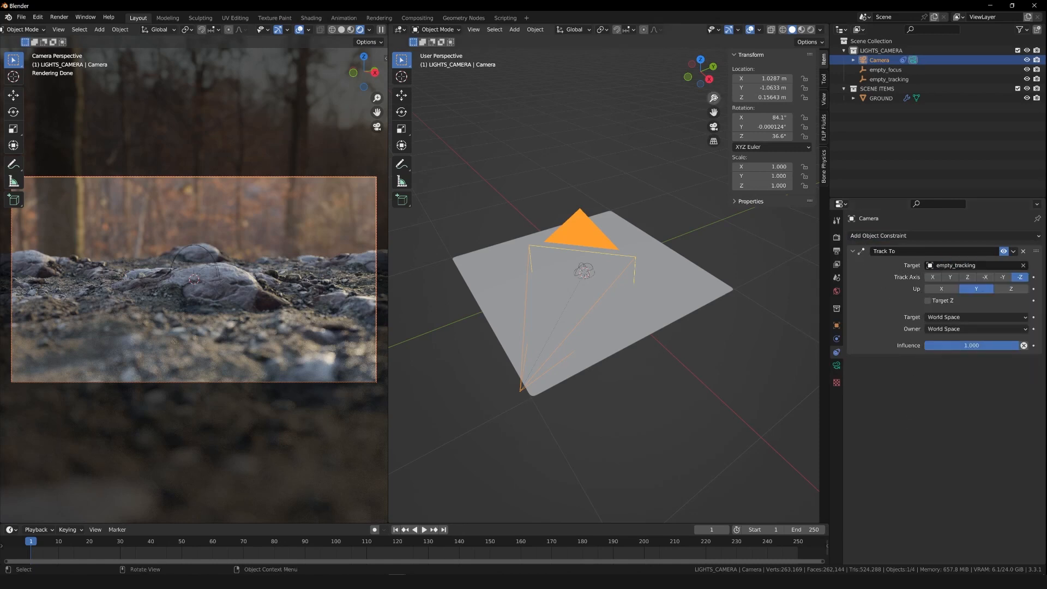
- Move empty_tracking to about X -0.15 m, Y -0.12 m, Z 0.07 m to re-aim the camera
drag(713, 97, 725, 65)
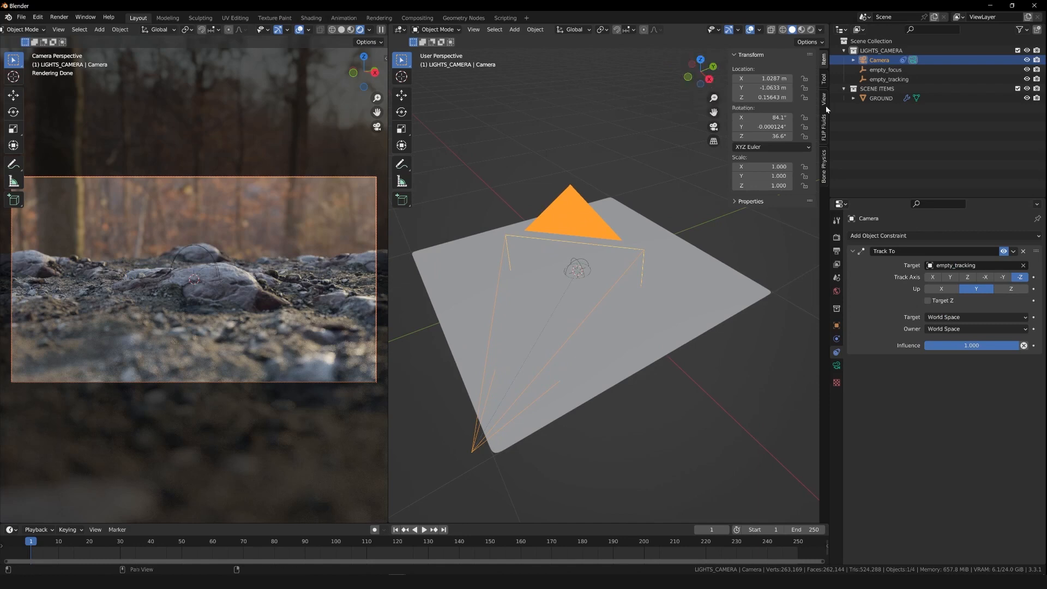
click(900, 80)
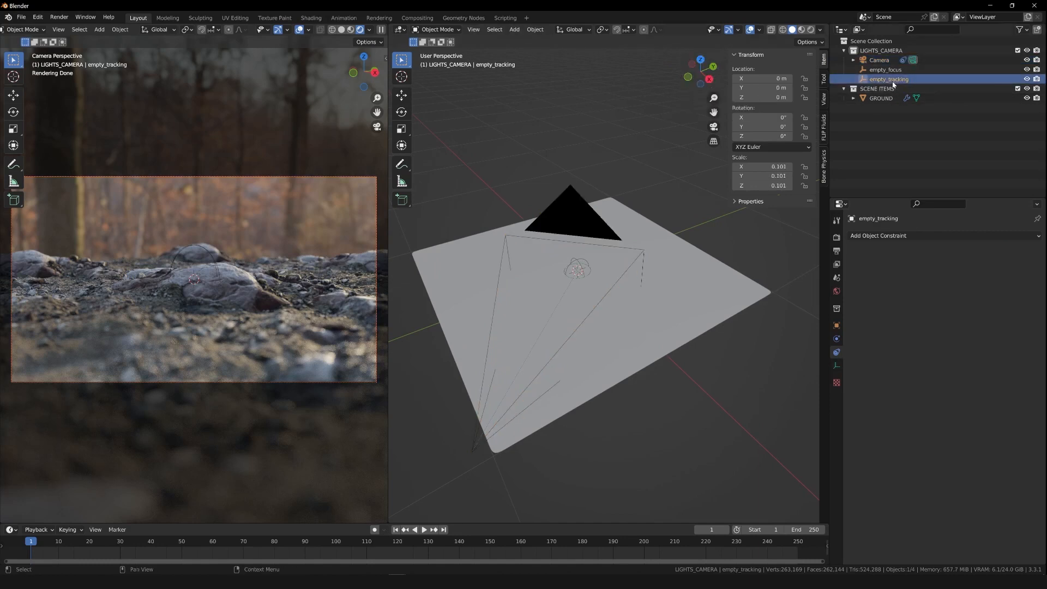
key(g)
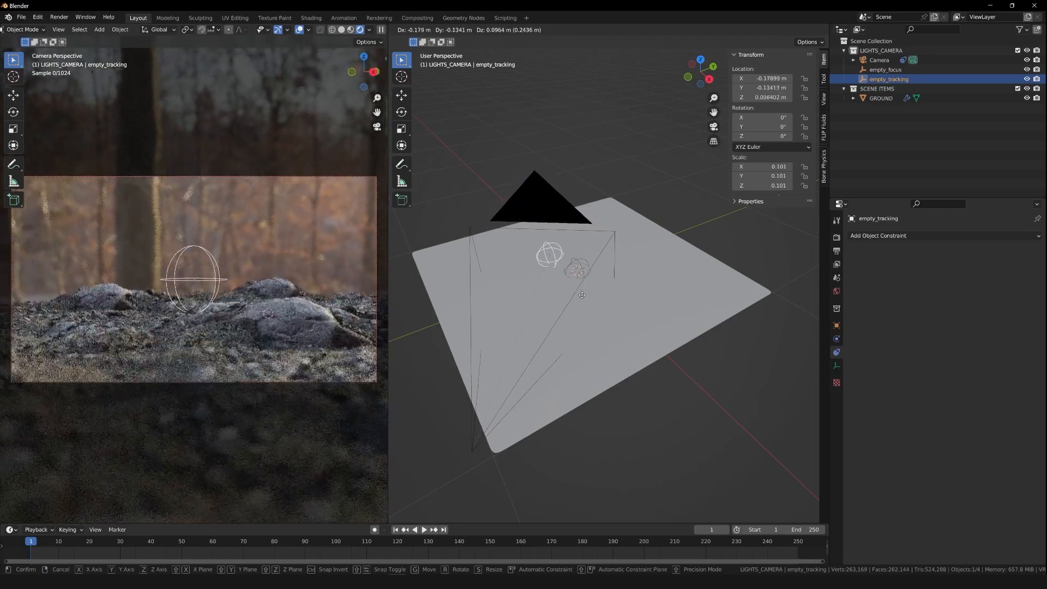
click(586, 297)
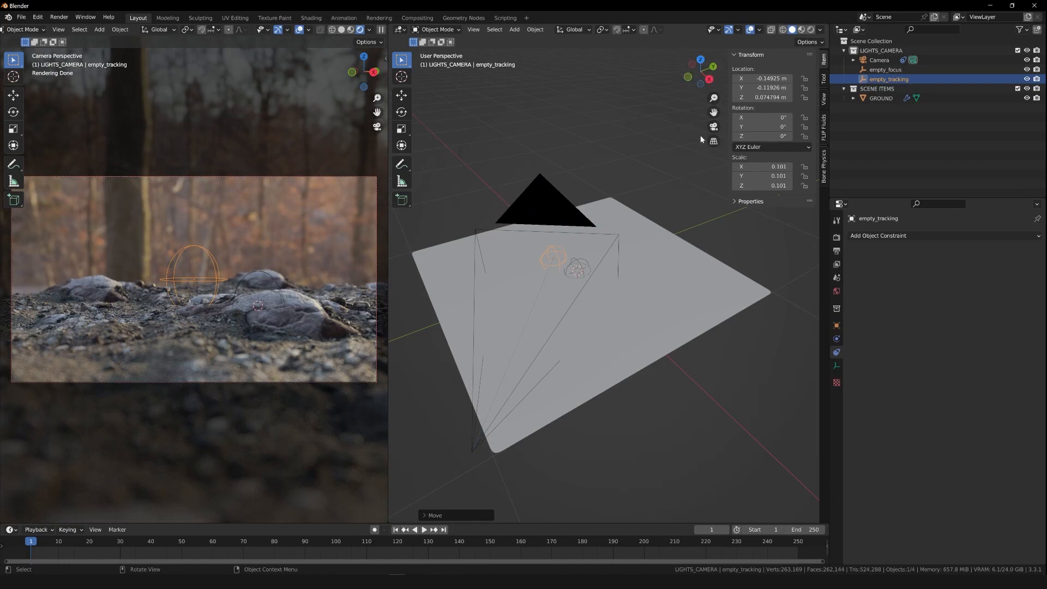
- In the top view, move empty_focus to the ground corner farthest from the camera, about X -0.84 m, Y 0.82 m
mouse_move(699, 75)
mouse_down()
mouse_move(697, 84)
mouse_move(710, 51)
mouse_move(700, 61)
mouse_up()
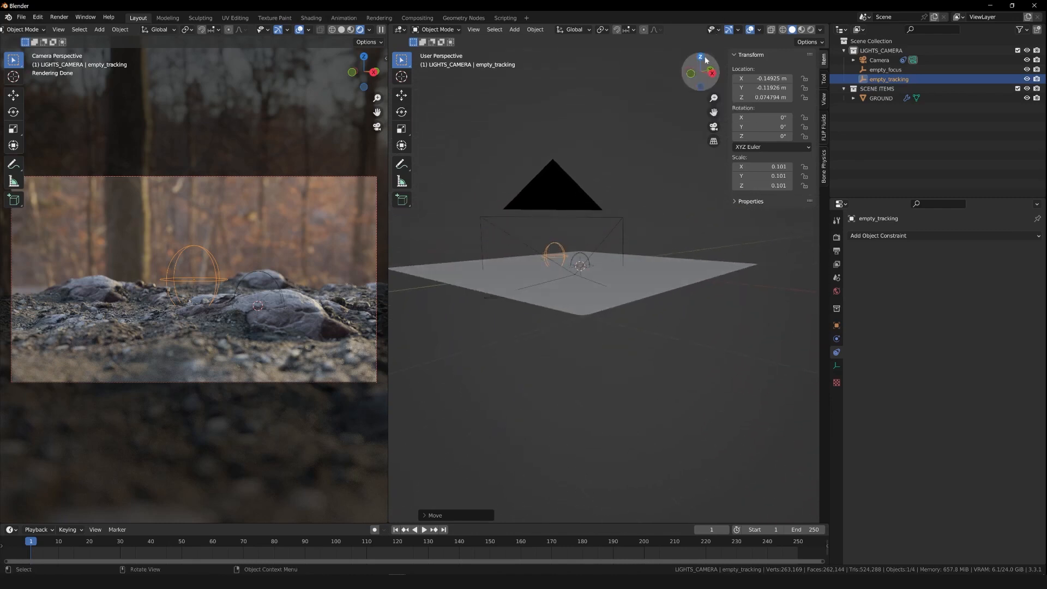
click(701, 58)
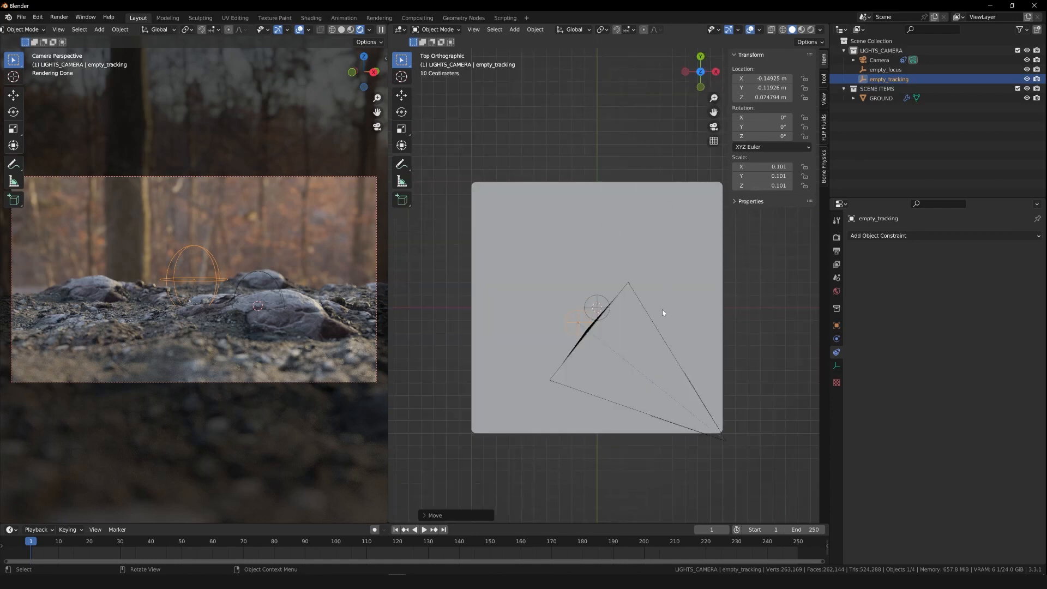
click(886, 69)
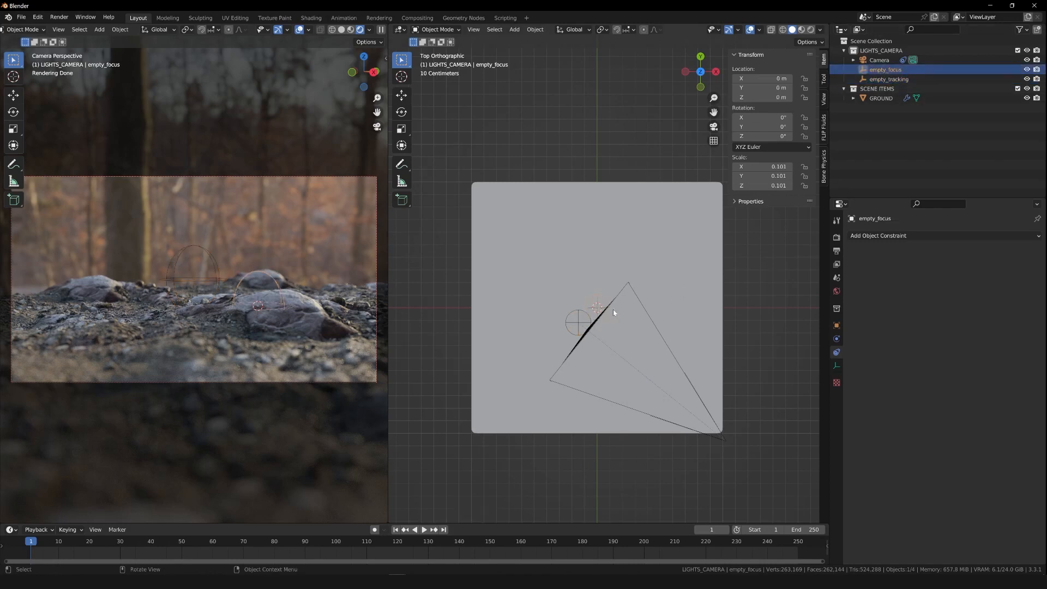
key(g)
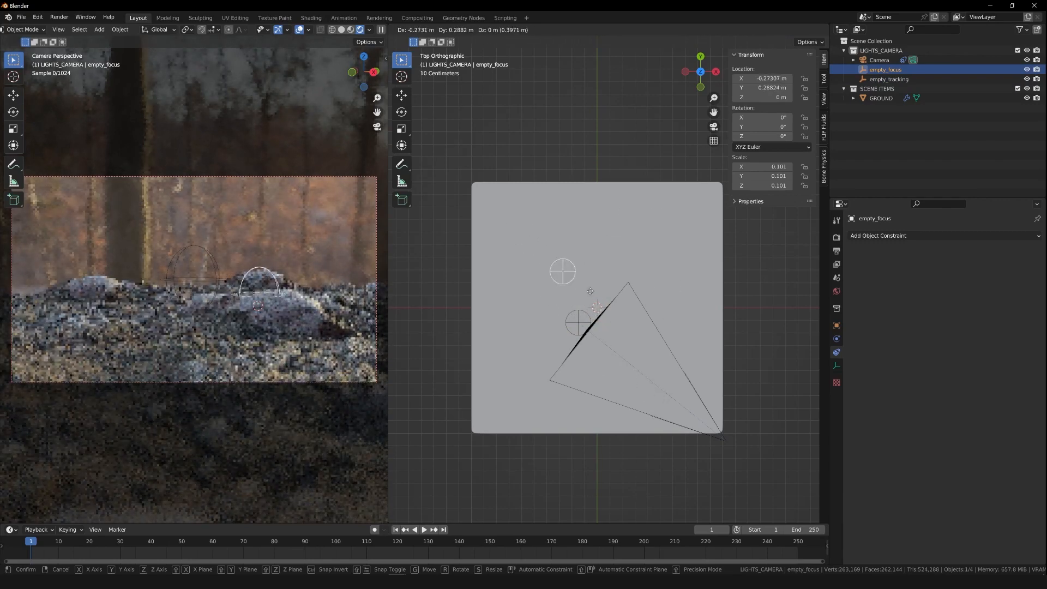
click(497, 201)
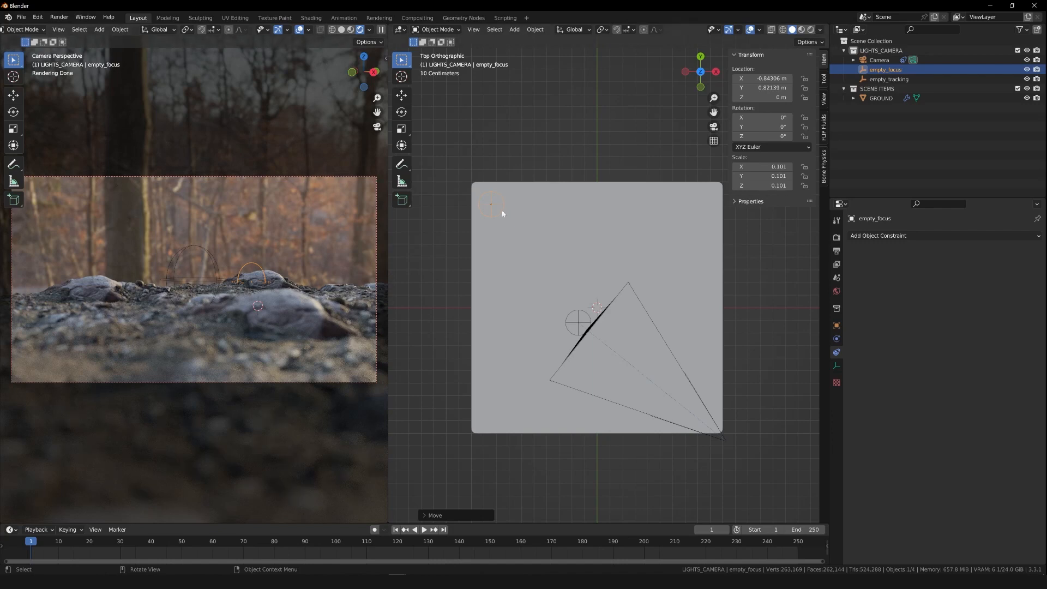
- Move empty_focus onto the large foreground rock, at about X 0.22 m, Y -0.11 m
key(g)
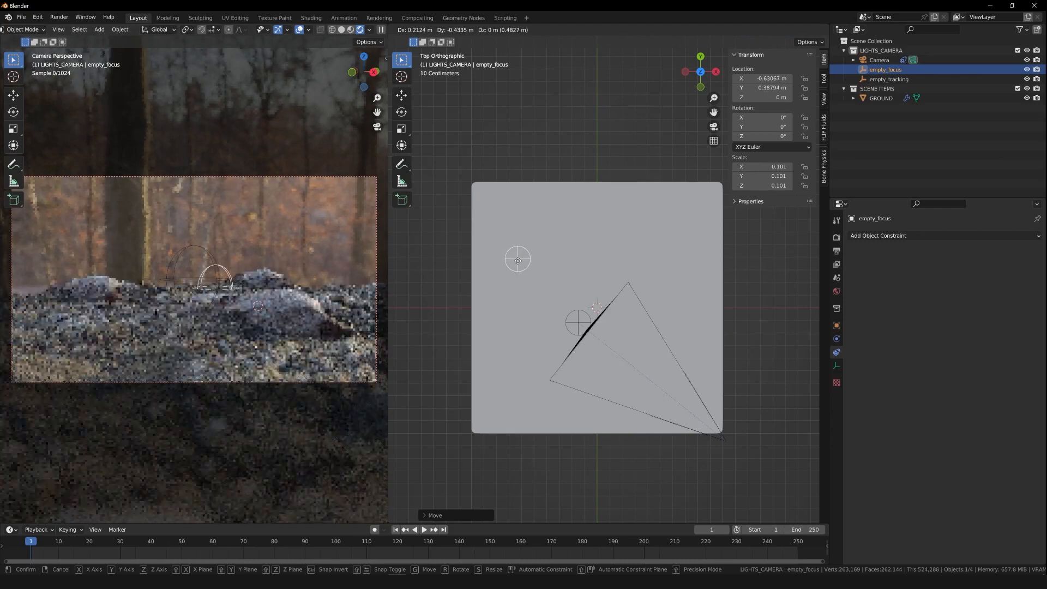
right_click(517, 265)
key(g)
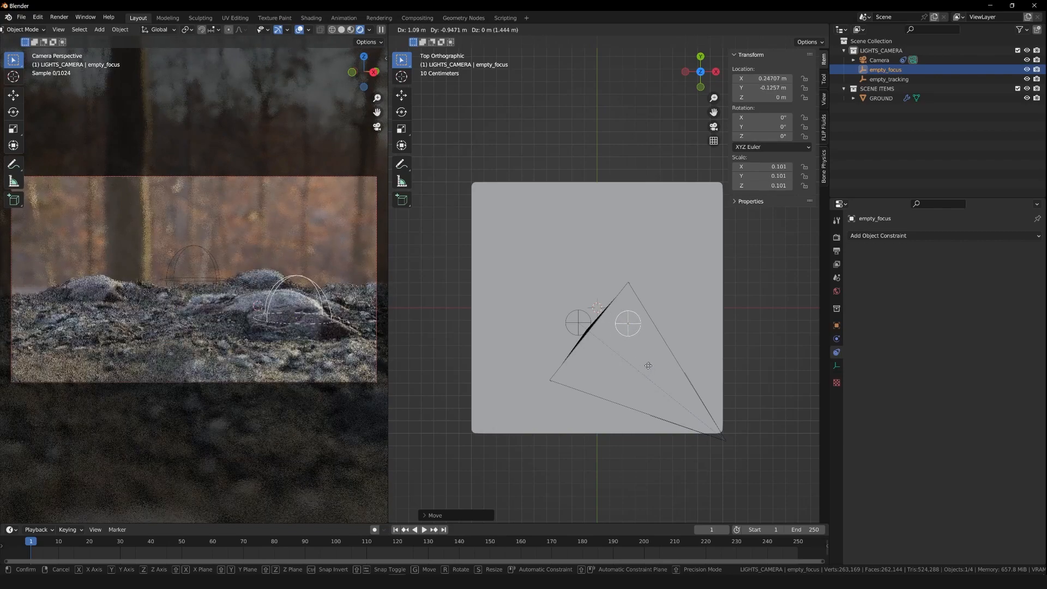
click(645, 362)
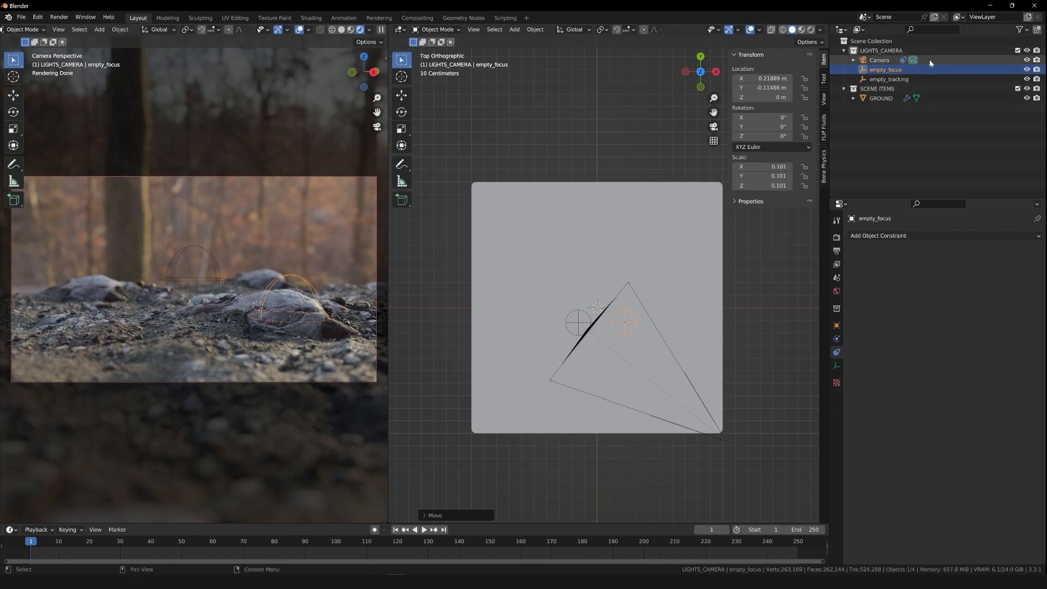
- Set the camera's depth of field f-stop to 1
click(879, 61)
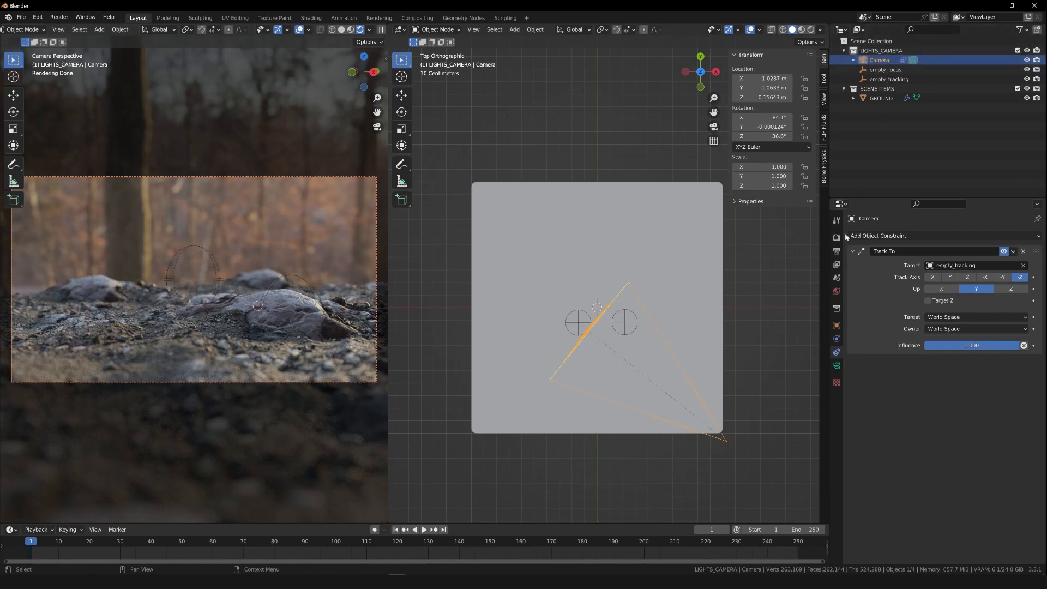
click(837, 366)
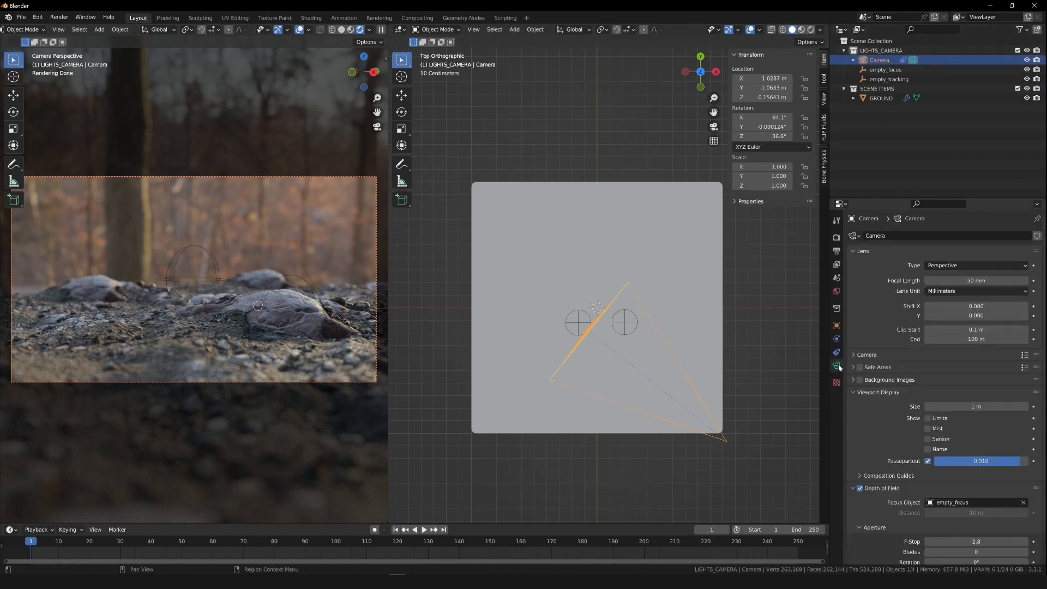
scroll(1043, 322, down, 2)
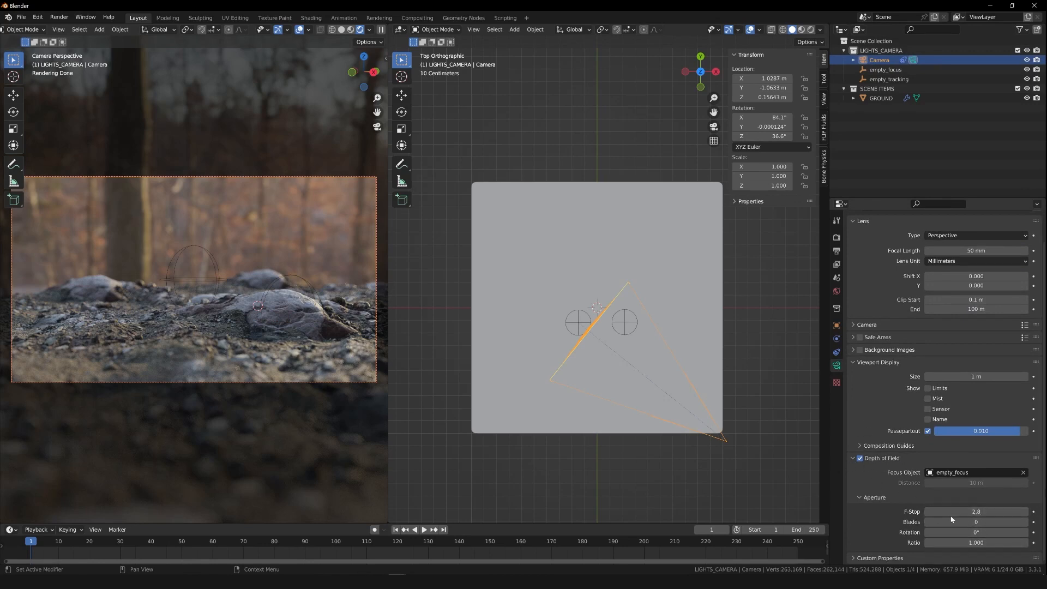
click(983, 512)
text(1)
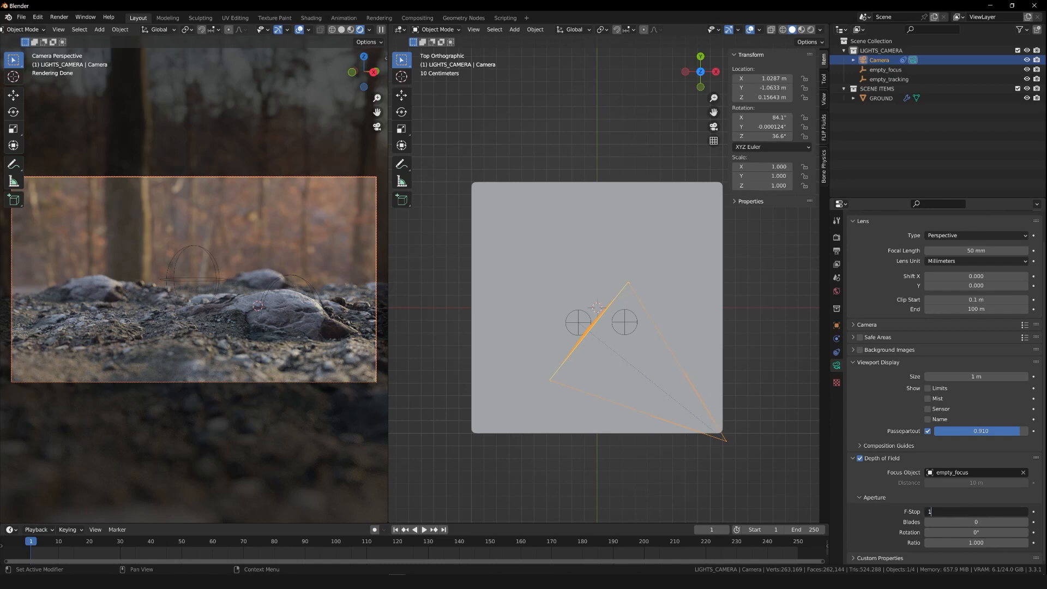
key(Return)
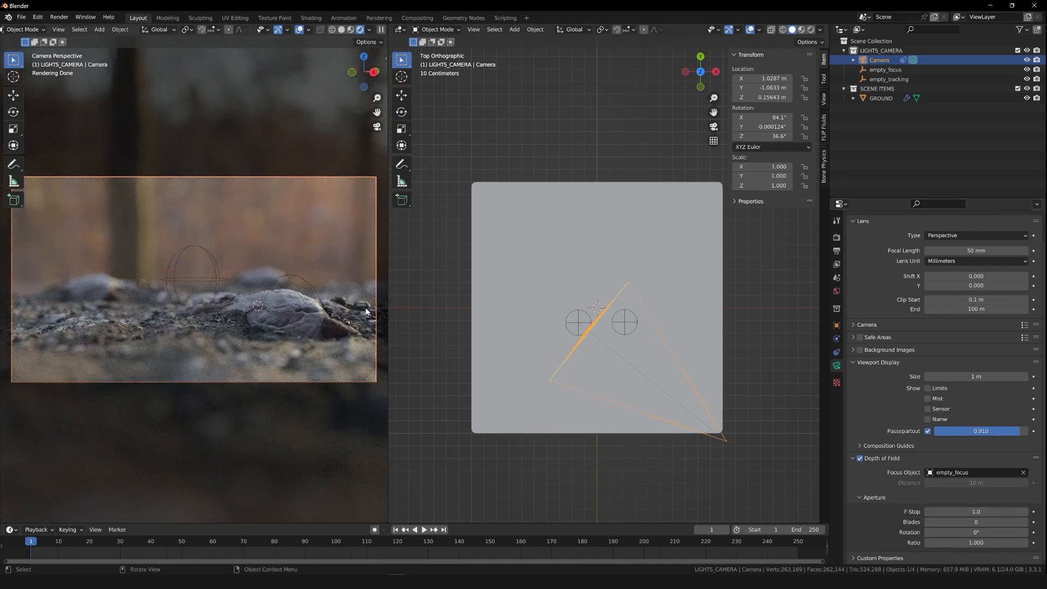
- Compare the camera's blur by trying an f-stop of 6 and returning it to 1
click(976, 511)
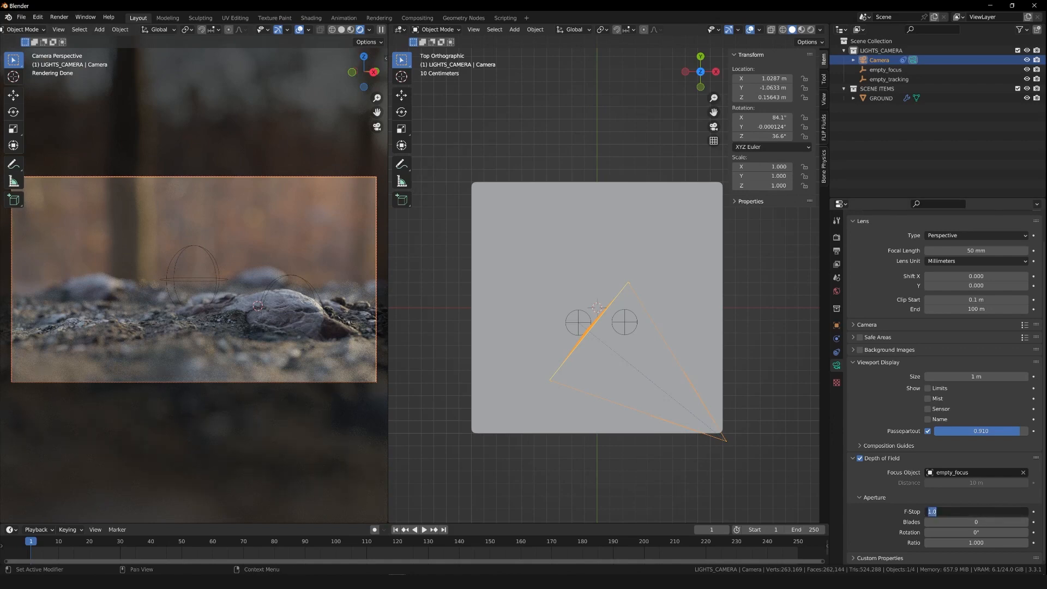
text(6)
key(Return)
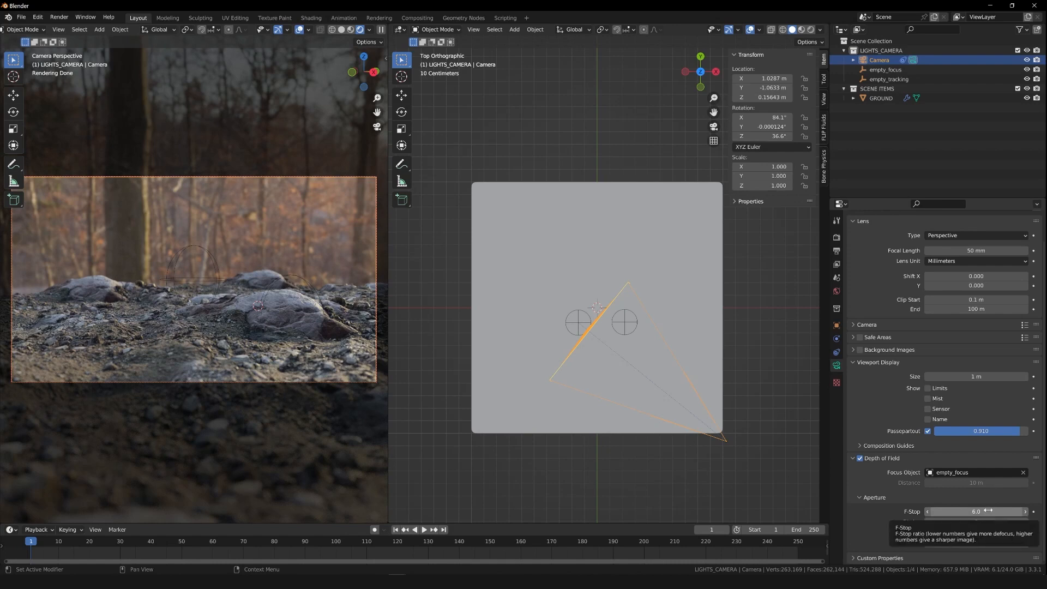
click(988, 511)
text(1)
key(Return)
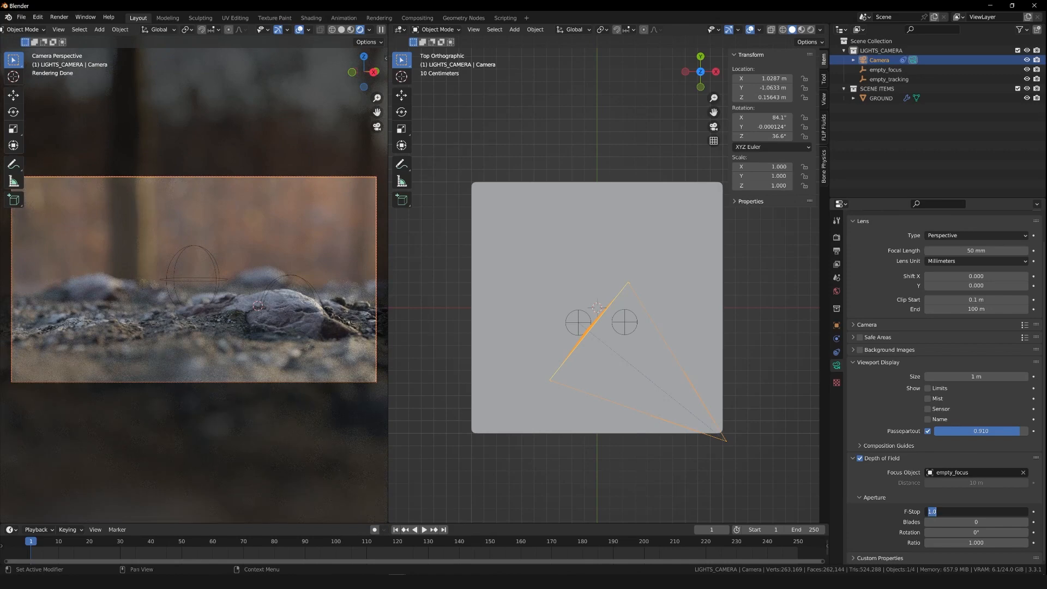
- Try an f-stop of 5 and settle on 3 for the camera's depth of field
text(5)
key(Return)
click(981, 512)
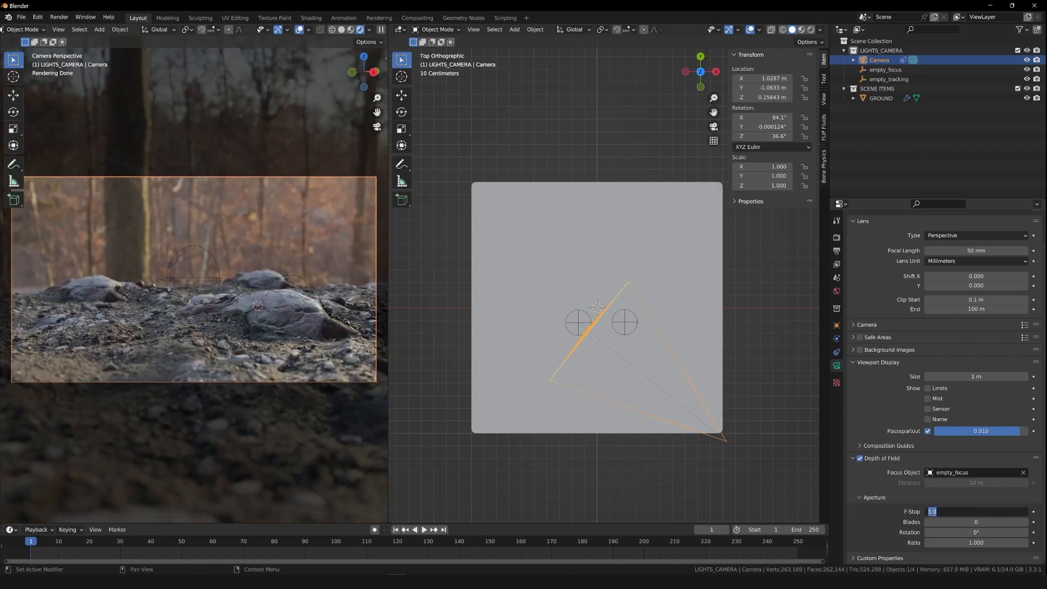
text(3)
key(Return)
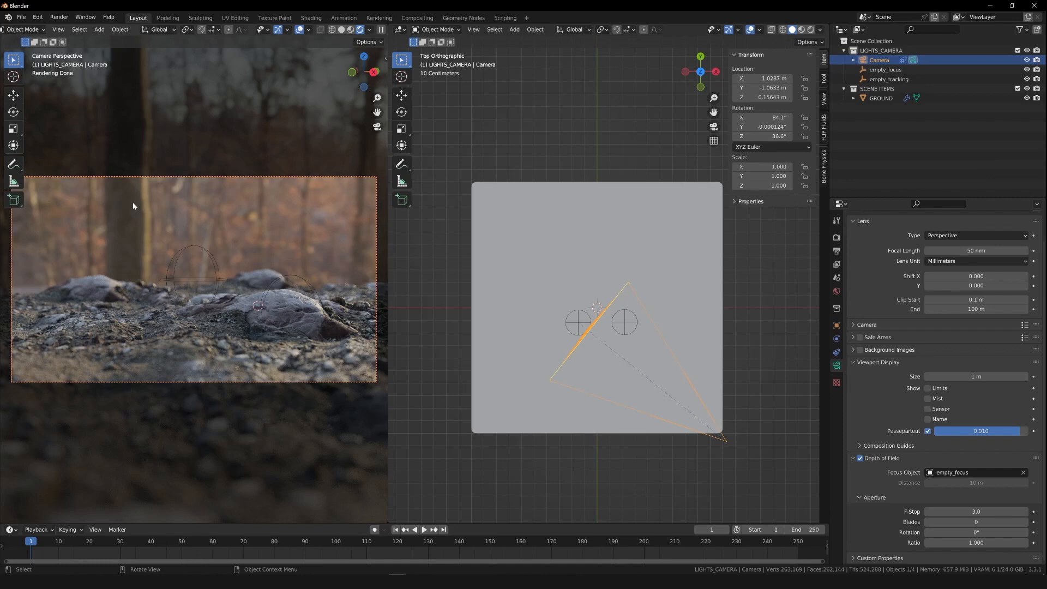
- Deselect everything and hide the overlays in the rendered camera view
click(310, 18)
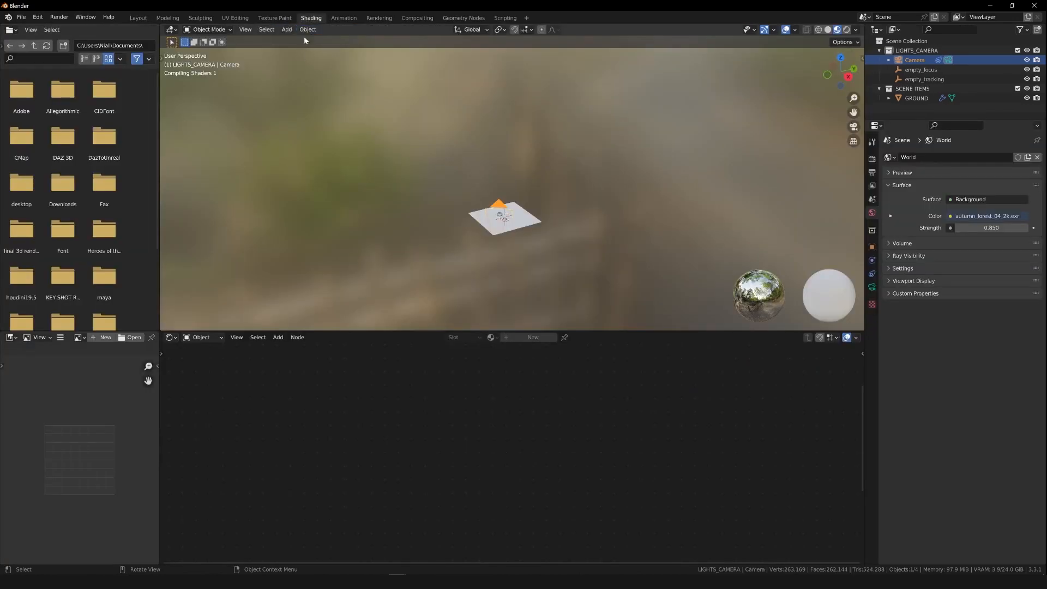
click(138, 19)
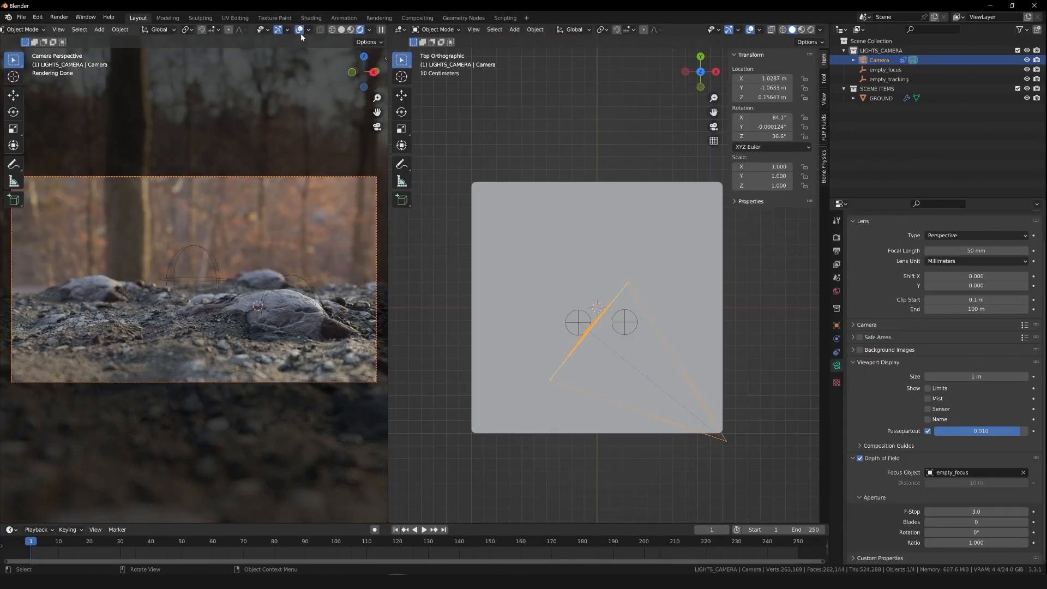
key(alt+a)
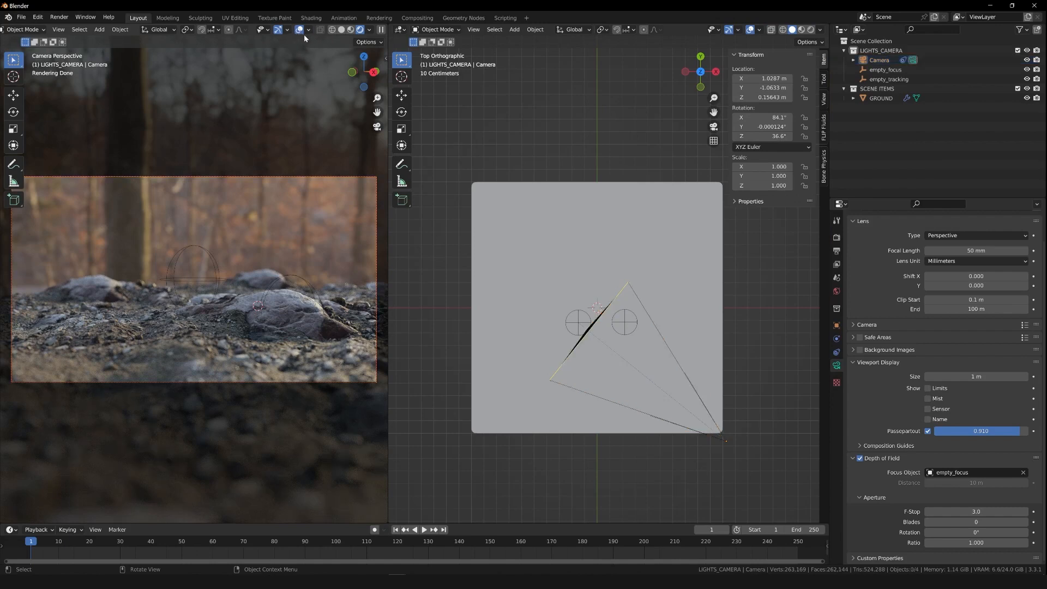
click(300, 31)
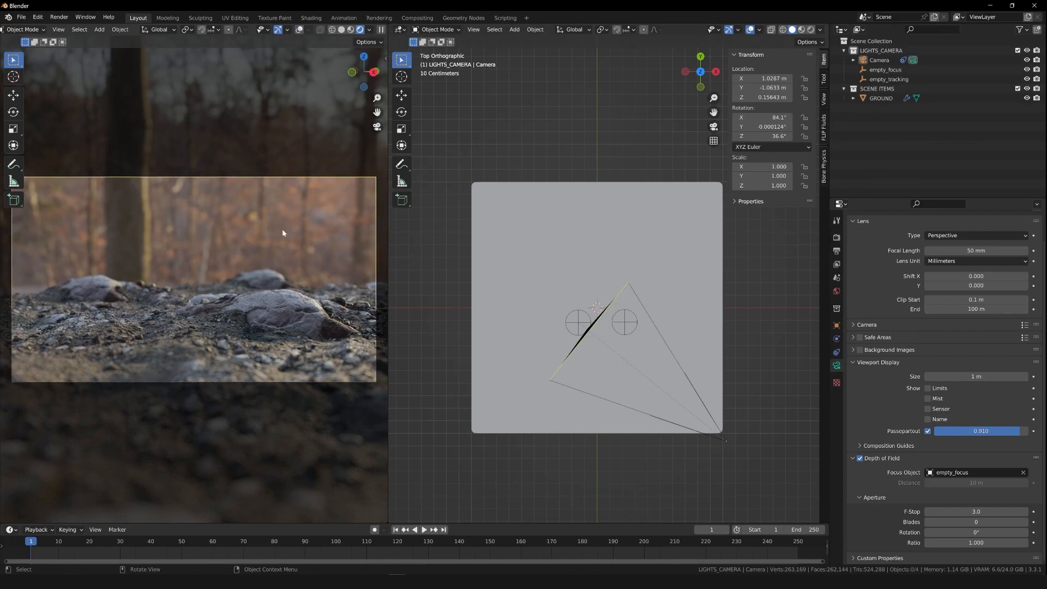
- Show the overlays in the camera view again and select the GROUND plane
click(578, 327)
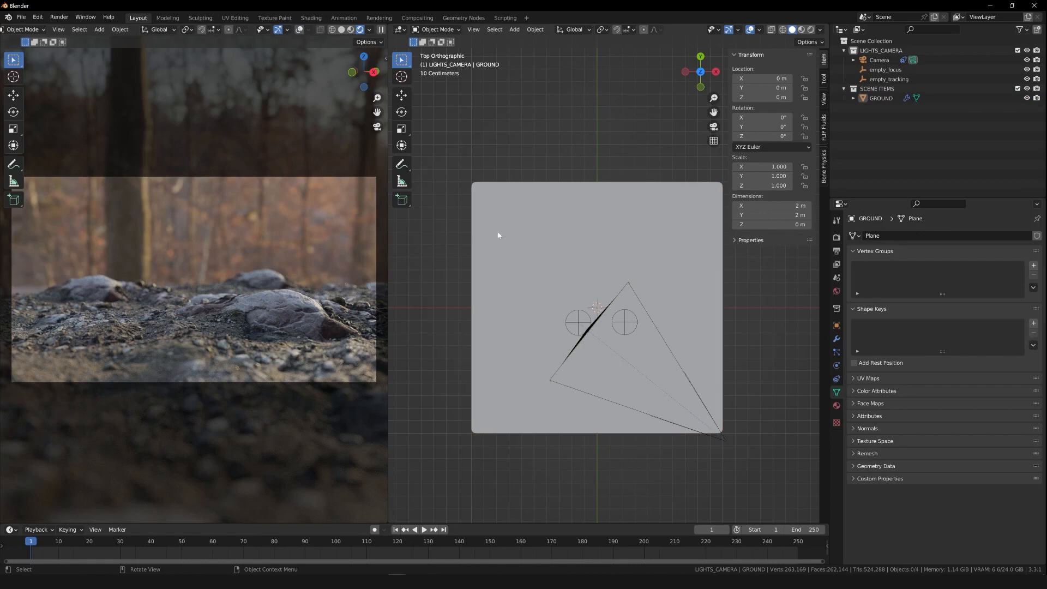
click(299, 30)
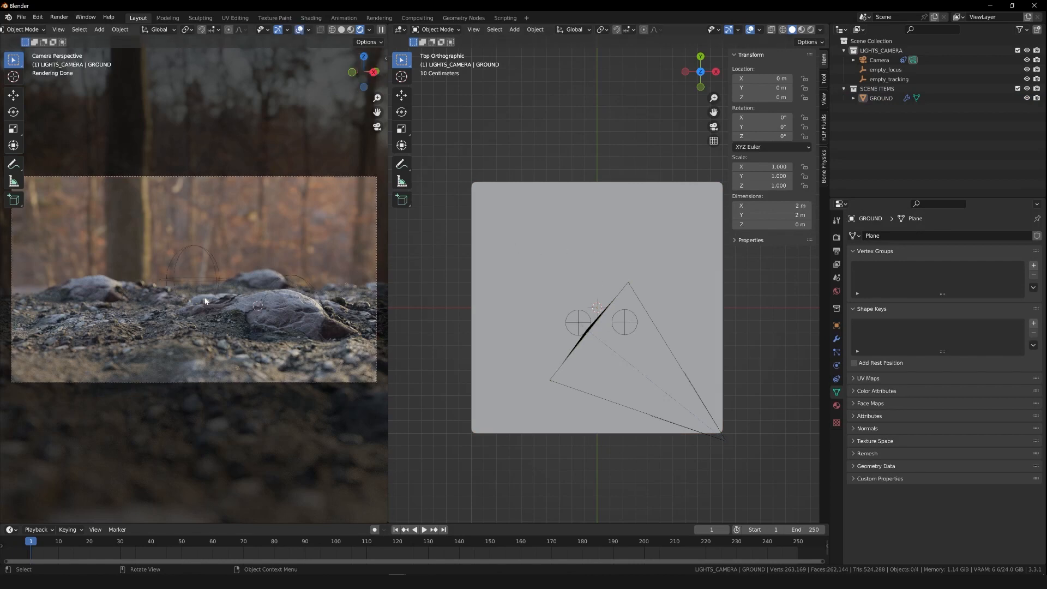
click(524, 272)
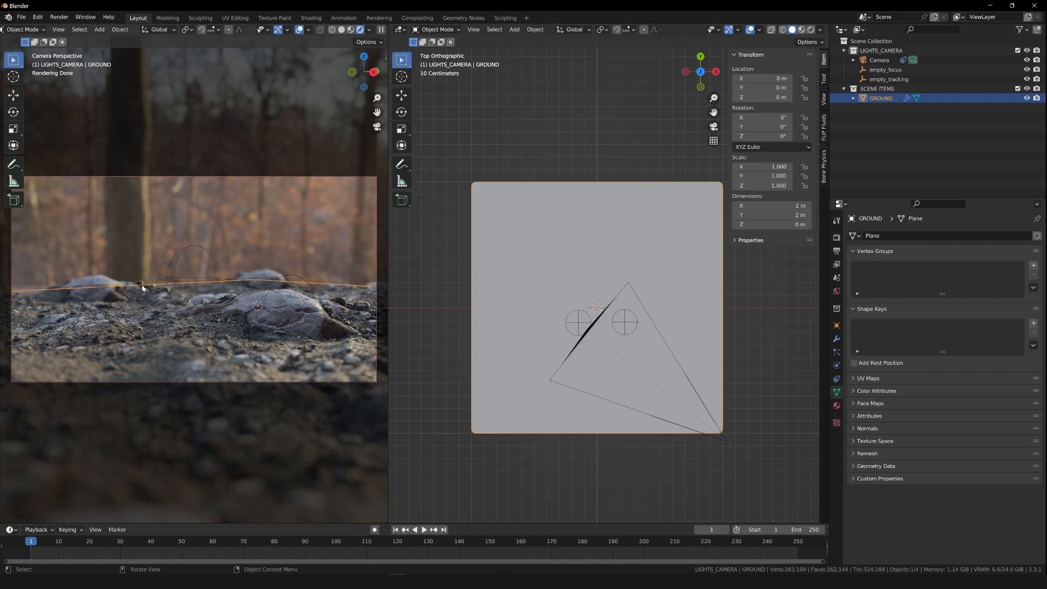
- Hide the overlays in the camera view and save the scene as ground texture.blend in the BLENDER folder
click(300, 30)
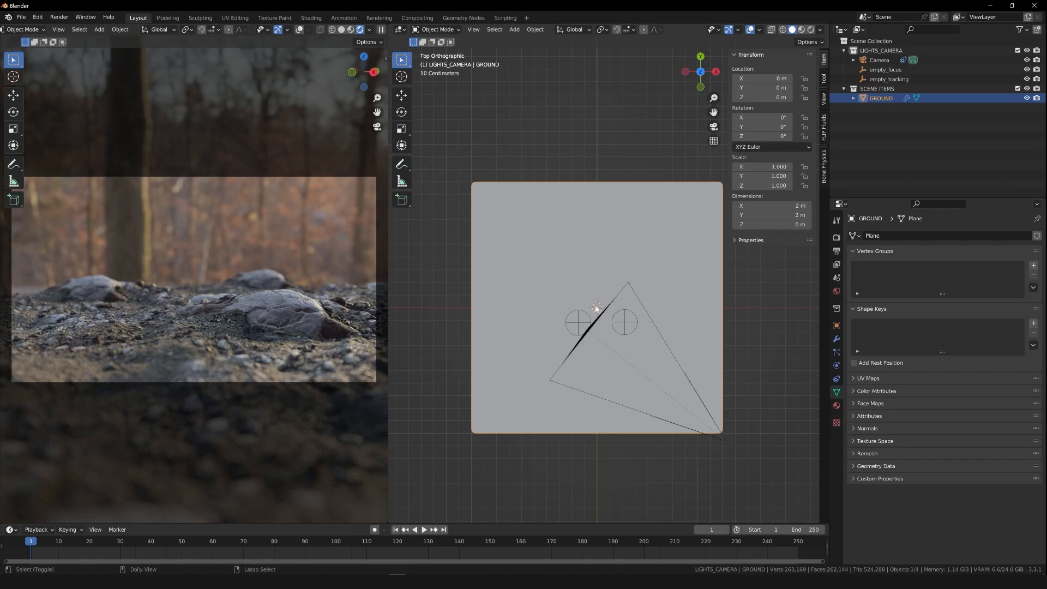
key(ctrl+shift+s)
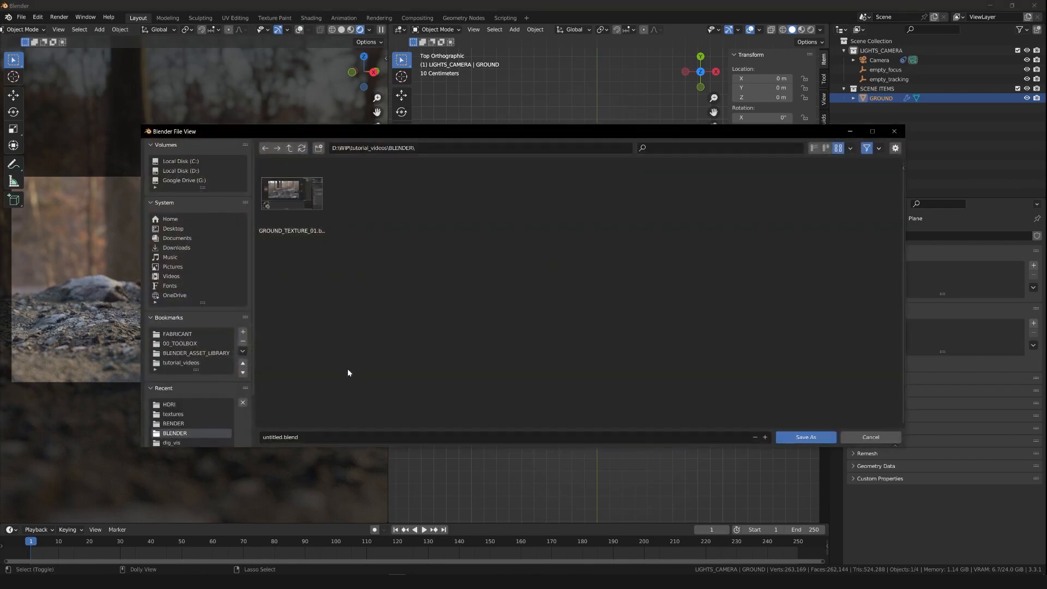
click(299, 436)
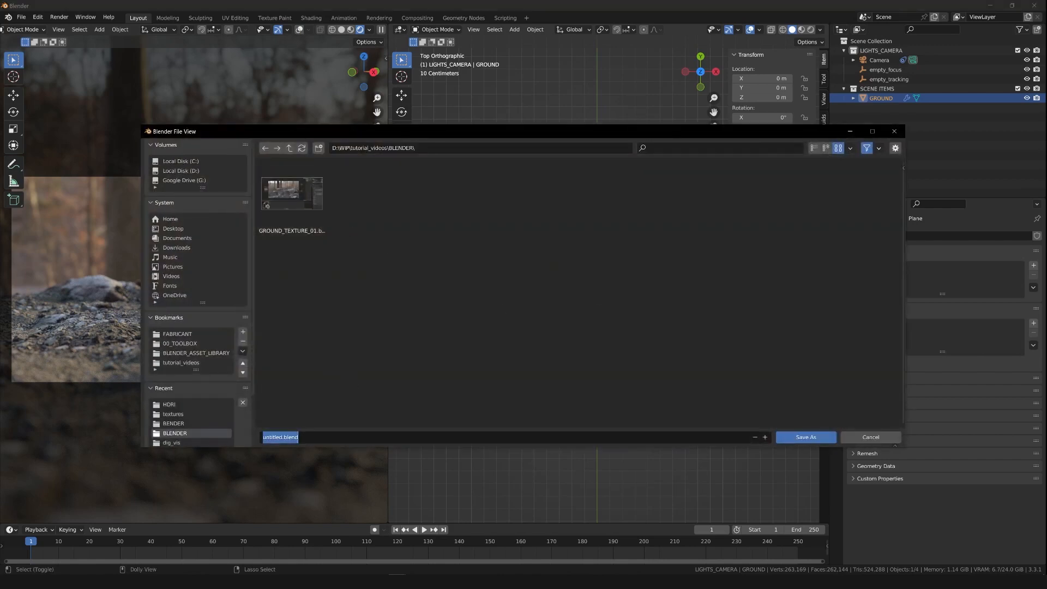
text(ground tet)
key(BackSpace)
text(xture)
click(289, 147)
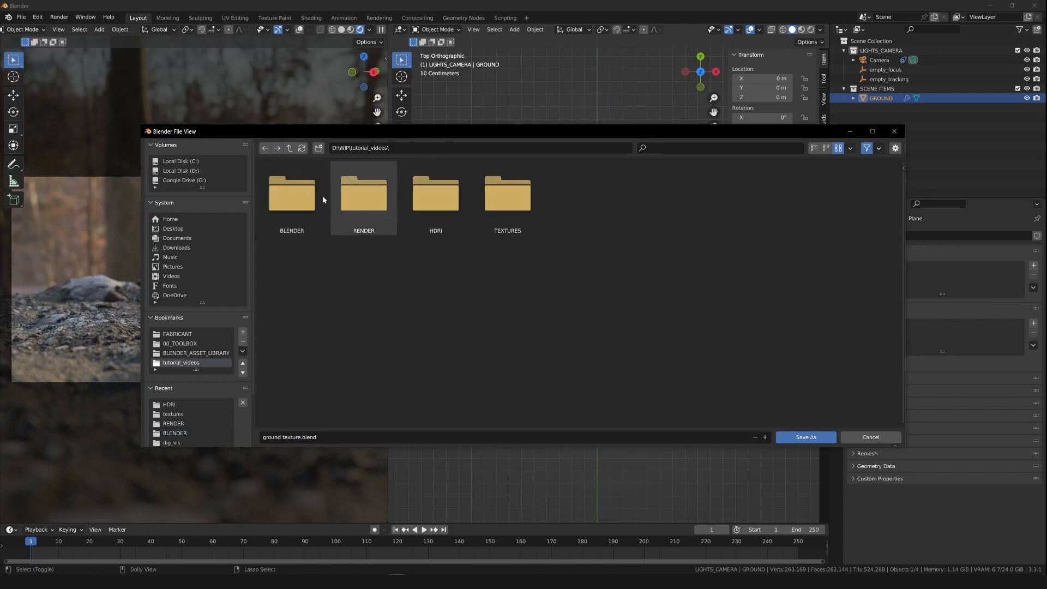
double_click(290, 198)
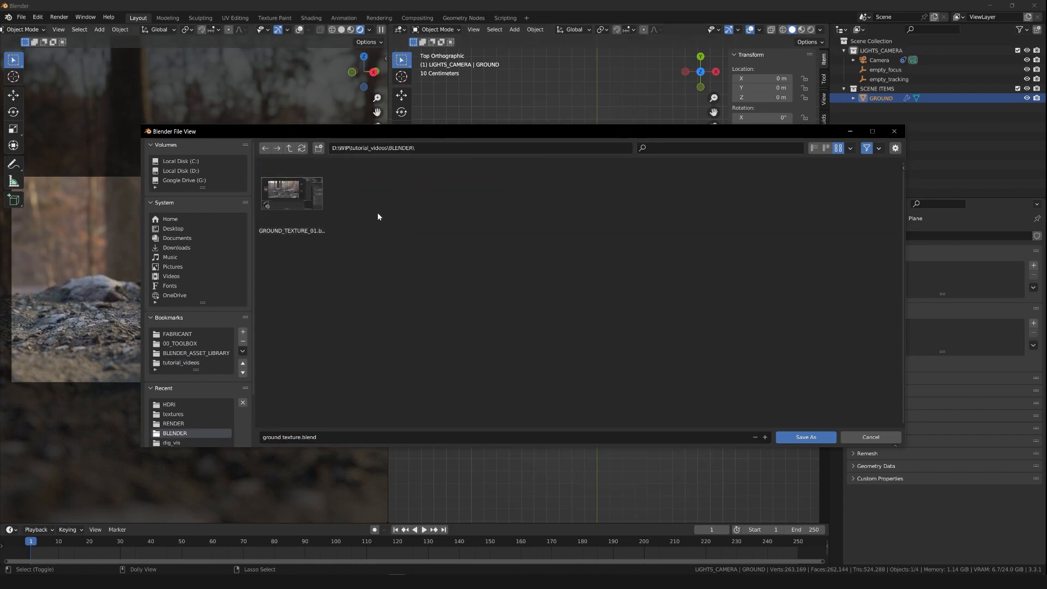
click(806, 440)
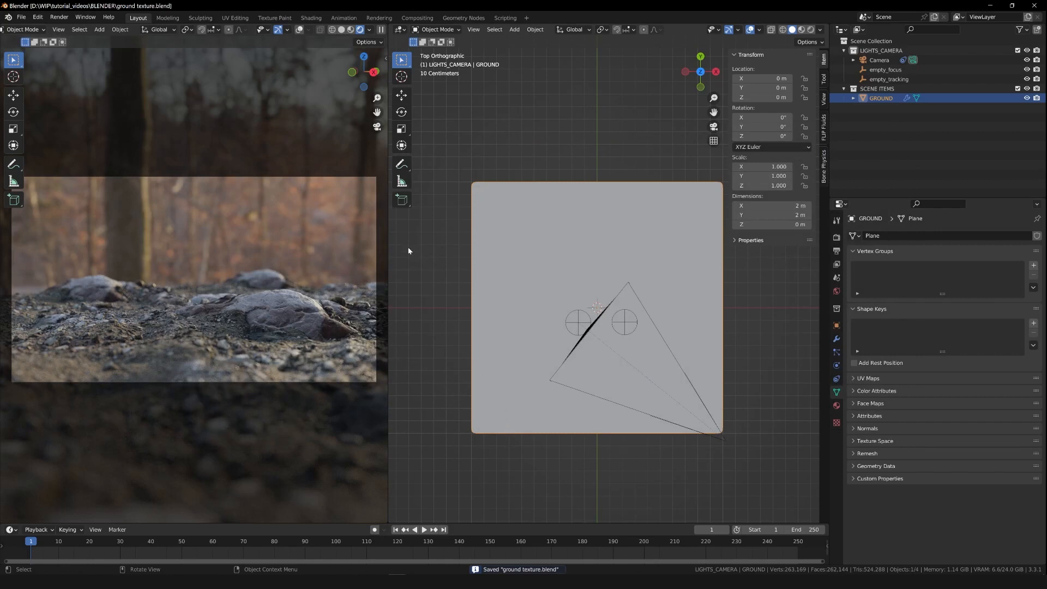
- Deselect everything, render the current frame to inspect the image, and close the render window
click(435, 245)
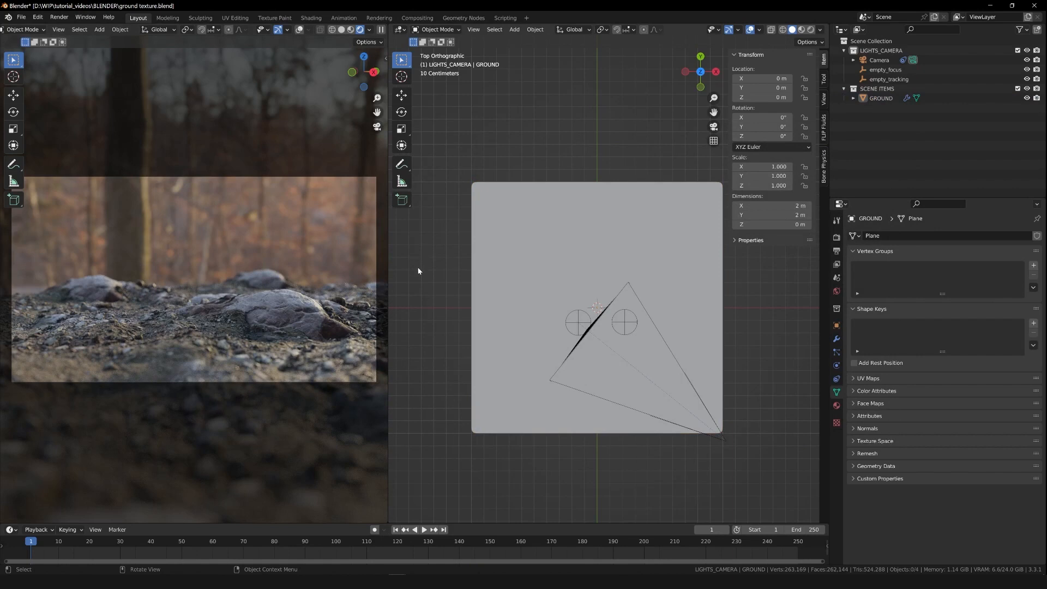
key(F12)
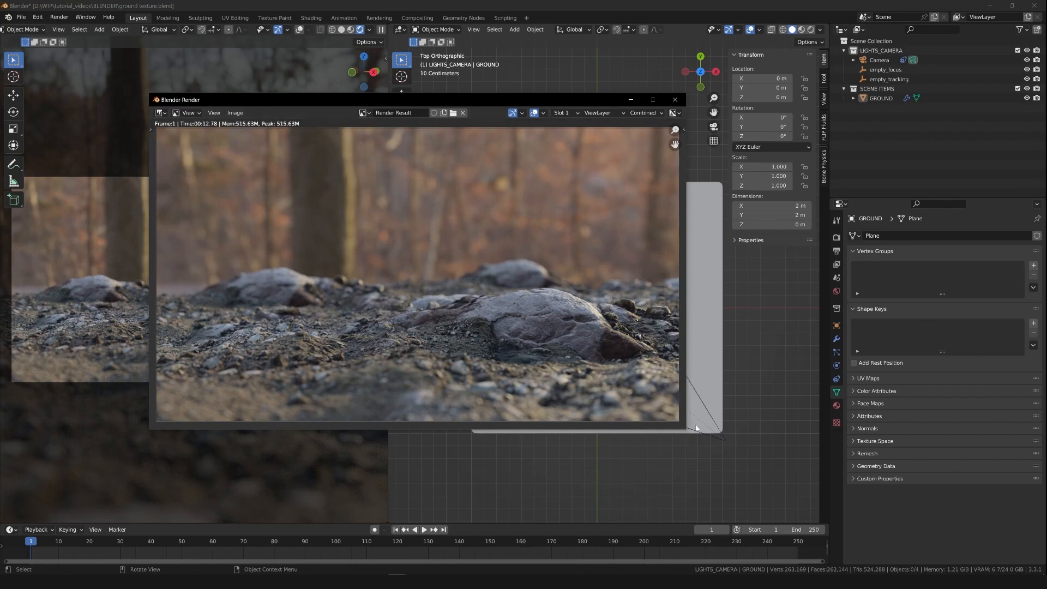
drag(696, 428, 705, 440)
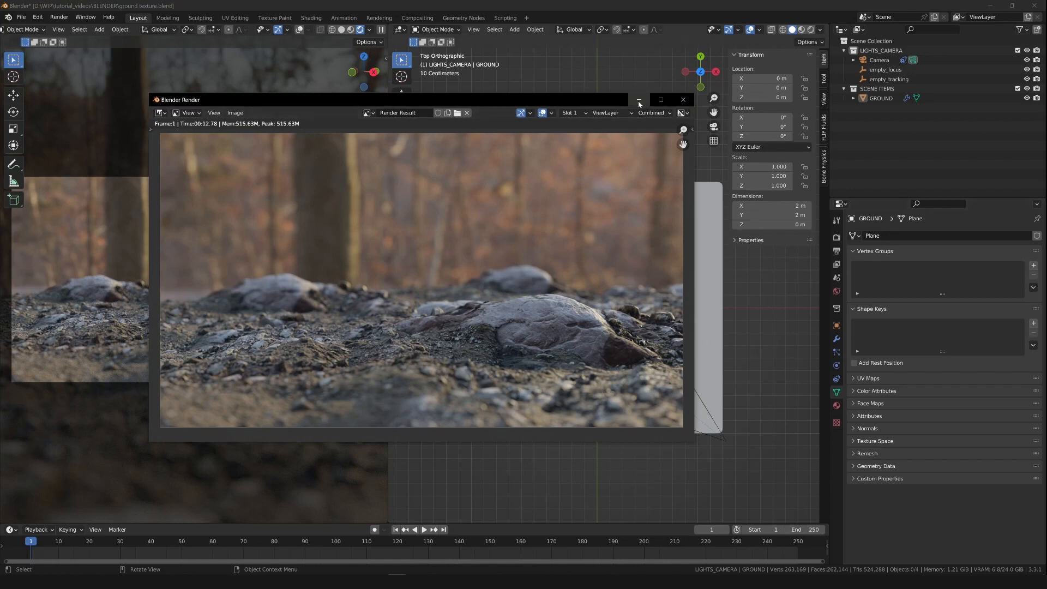
click(682, 101)
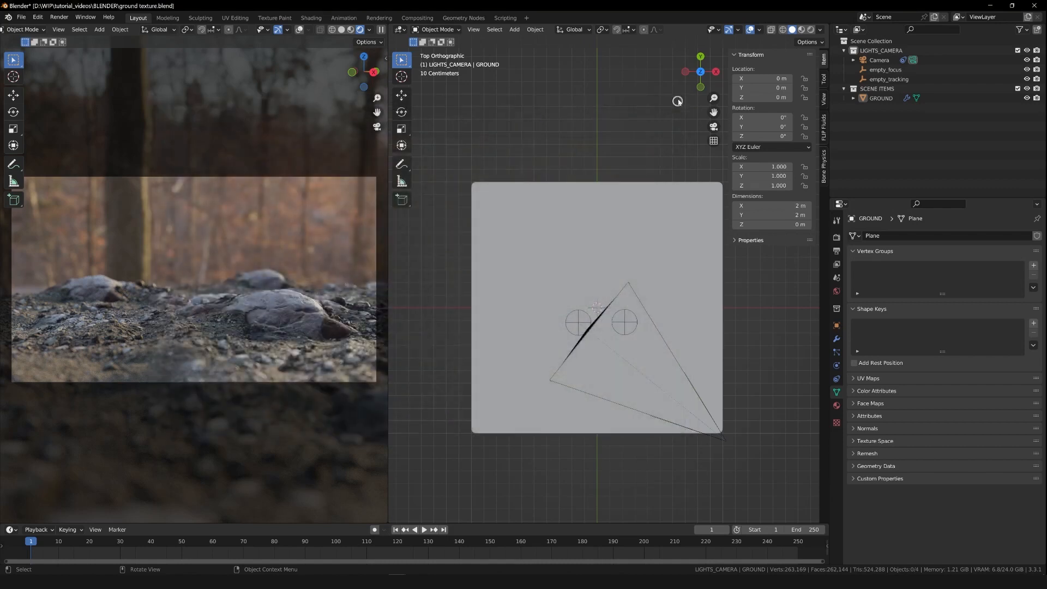
- Open the render settings and show the overlays again in the rendered camera viewport
click(838, 241)
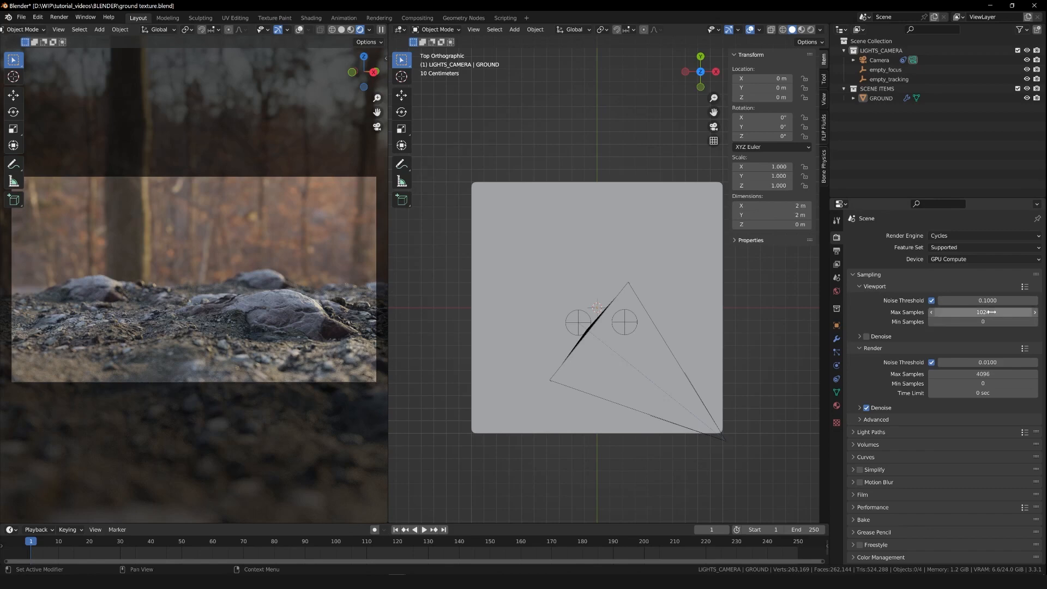
click(377, 126)
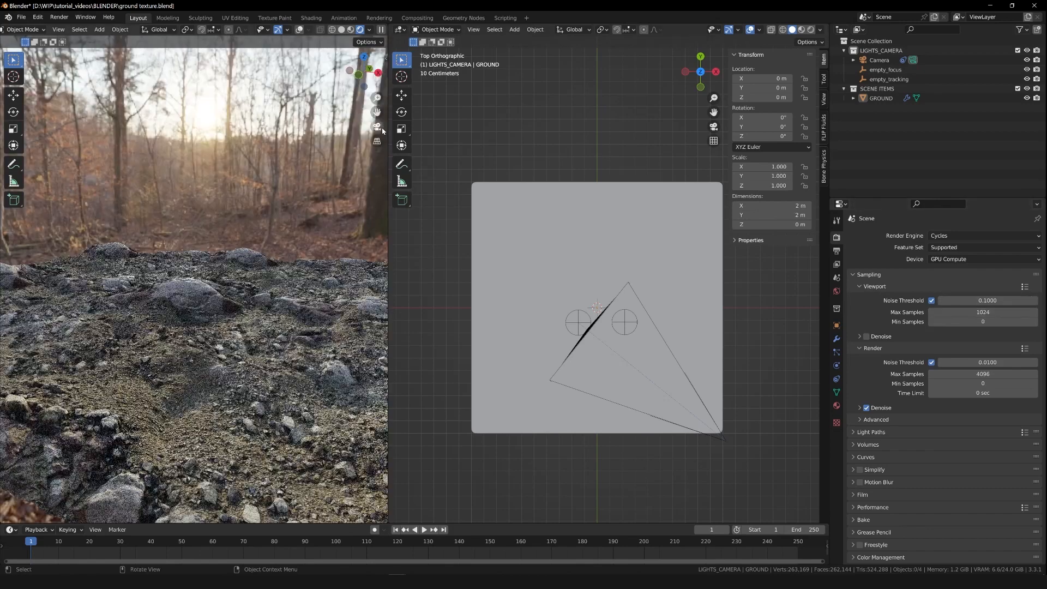
click(299, 30)
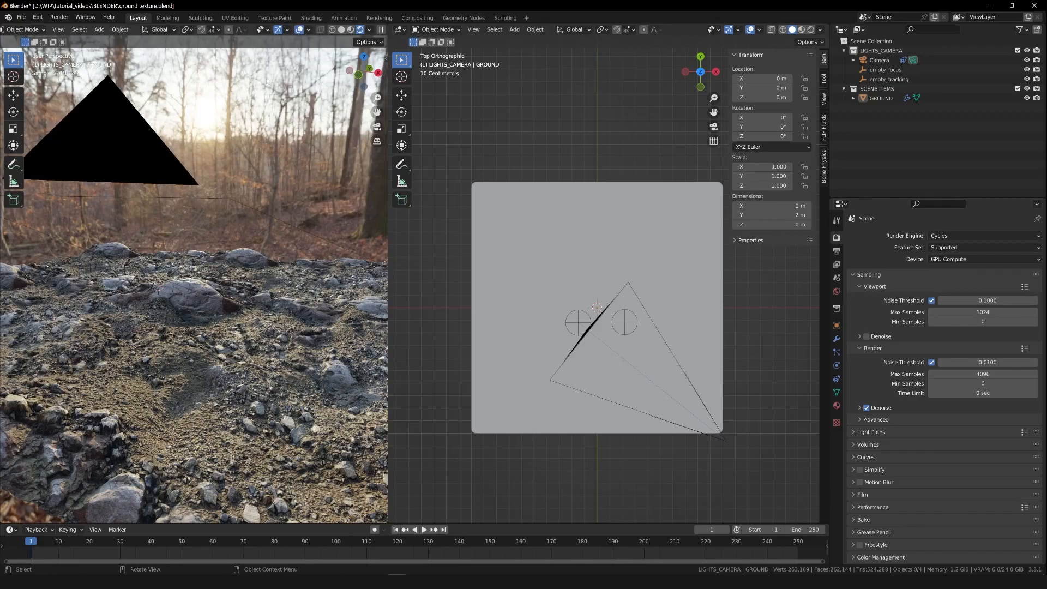
drag(360, 83, 387, 75)
click(377, 127)
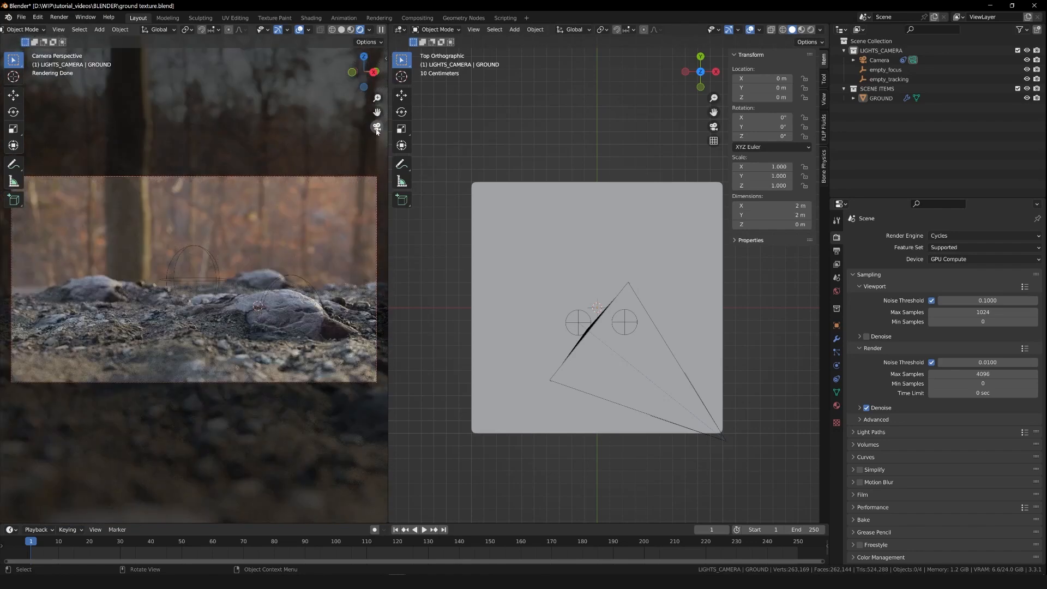
- Compare the camera view with a free perspective of the rocky ground, and select the camera
click(378, 130)
click(378, 130)
click(378, 130)
click(378, 129)
click(377, 130)
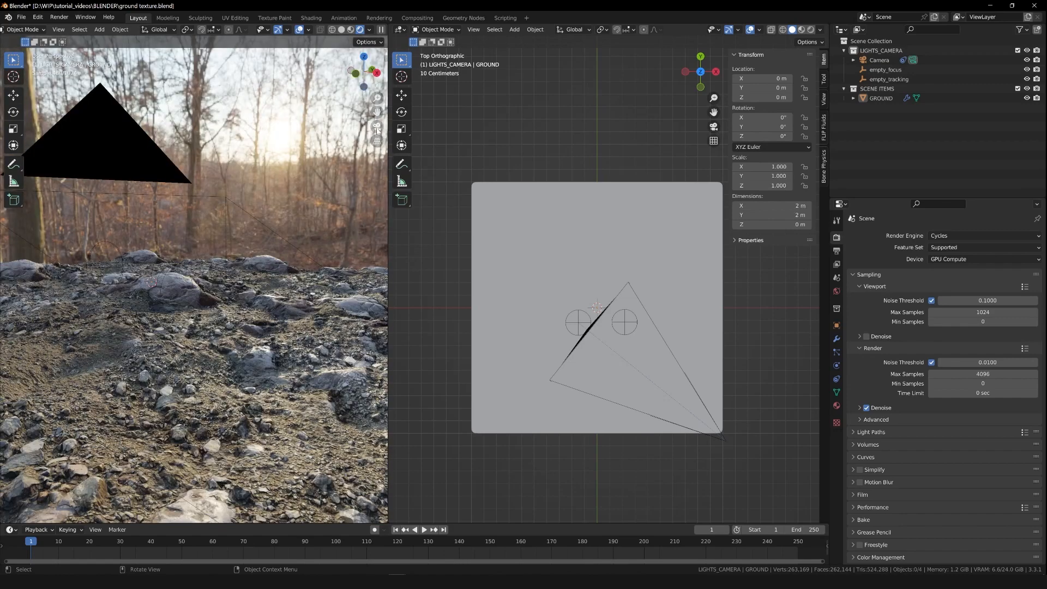
click(377, 130)
click(377, 129)
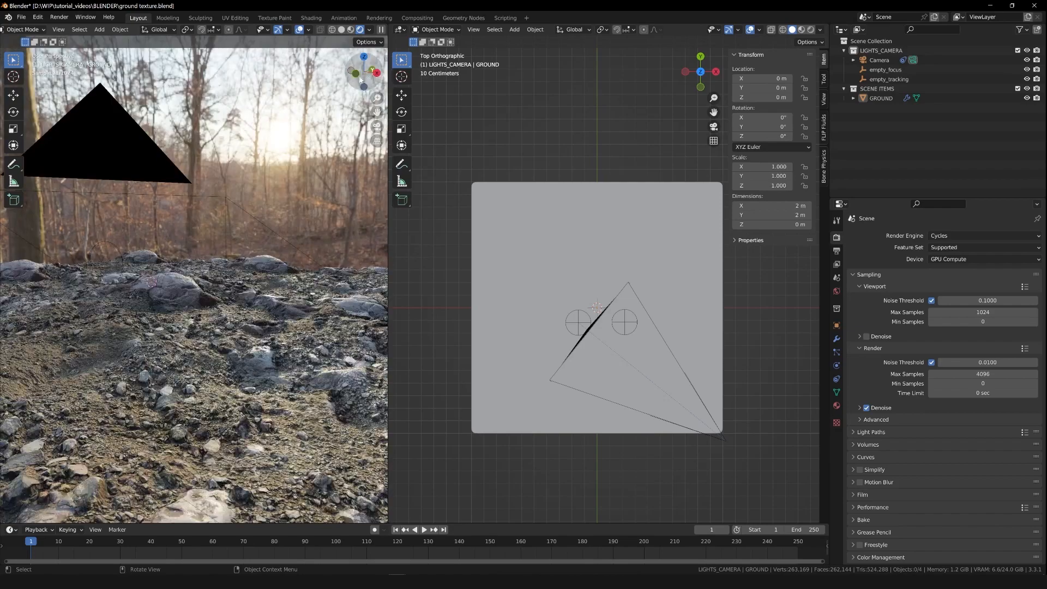
drag(360, 80, 379, 130)
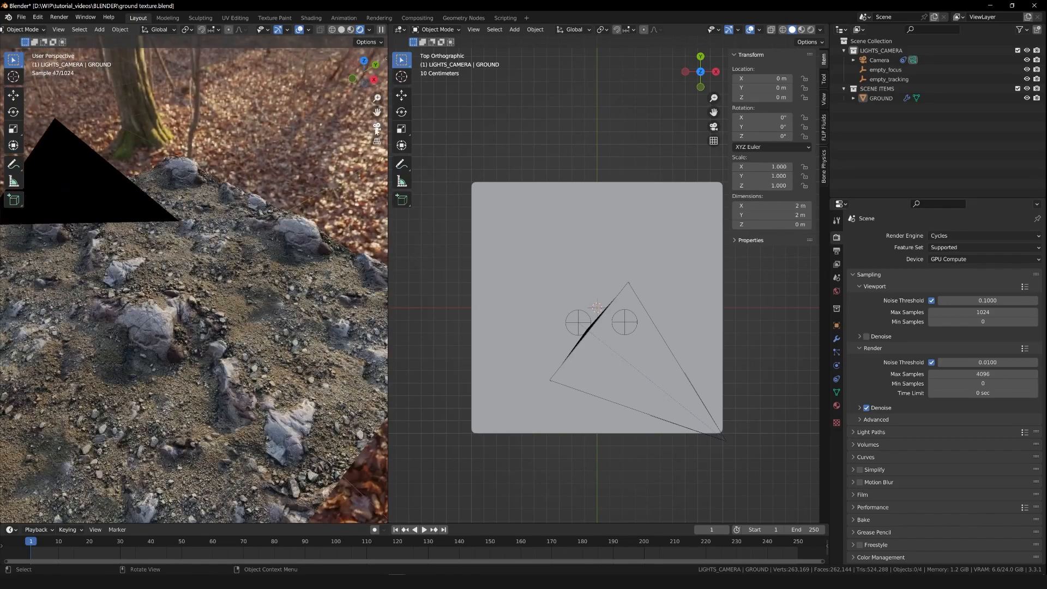
click(377, 130)
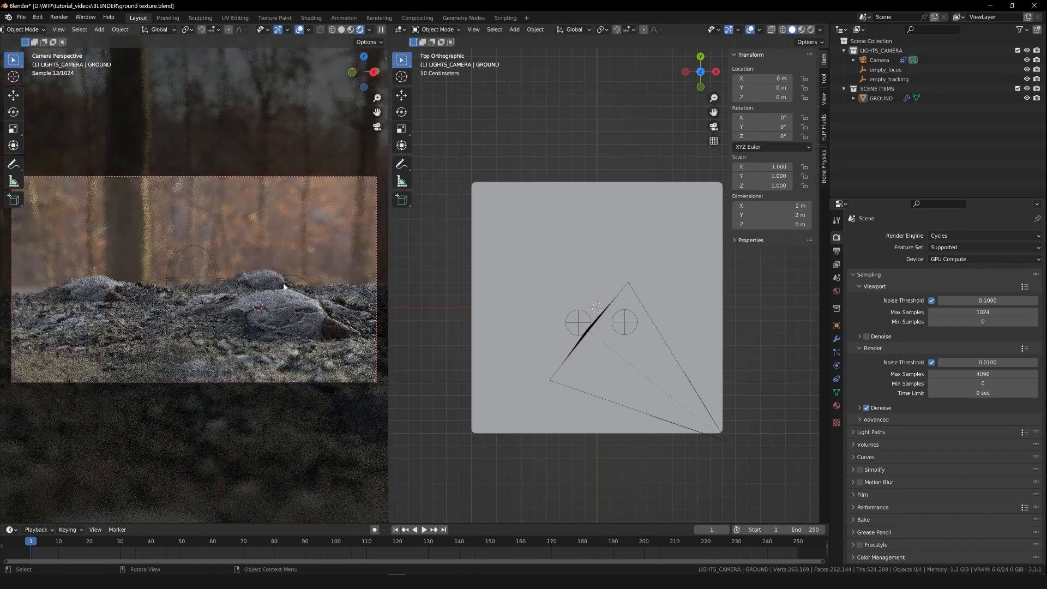
click(932, 62)
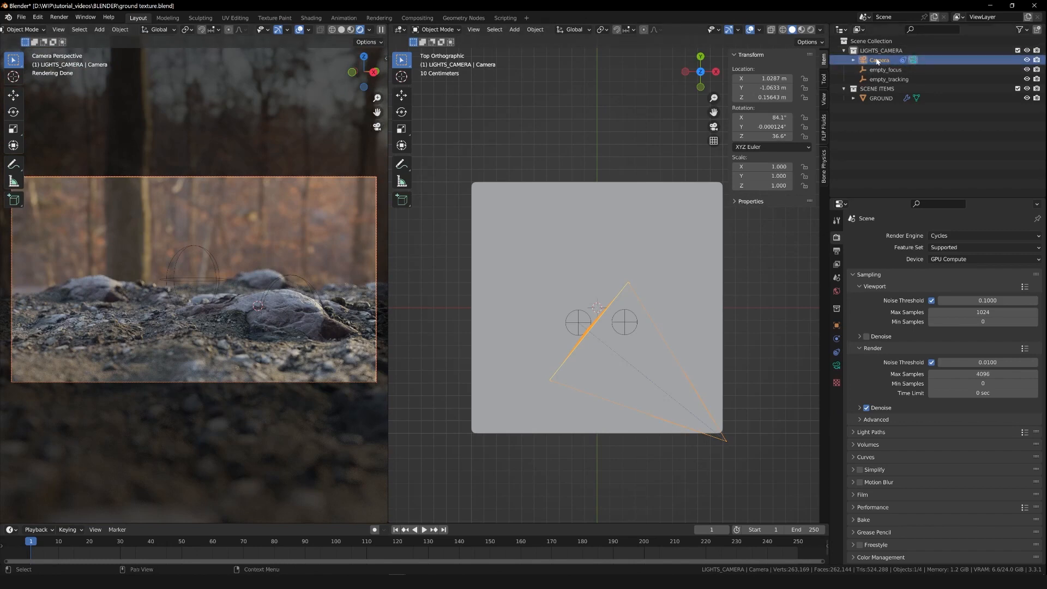
click(377, 127)
click(377, 127)
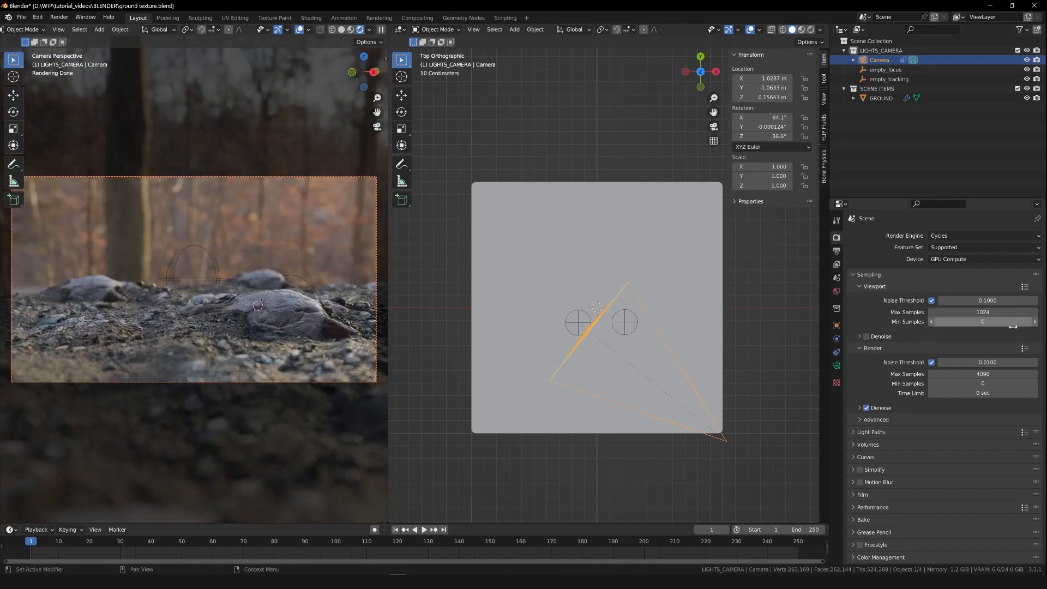
- Set the final render's max samples to 2048 and turn off its denoising
click(999, 375)
text(2048)
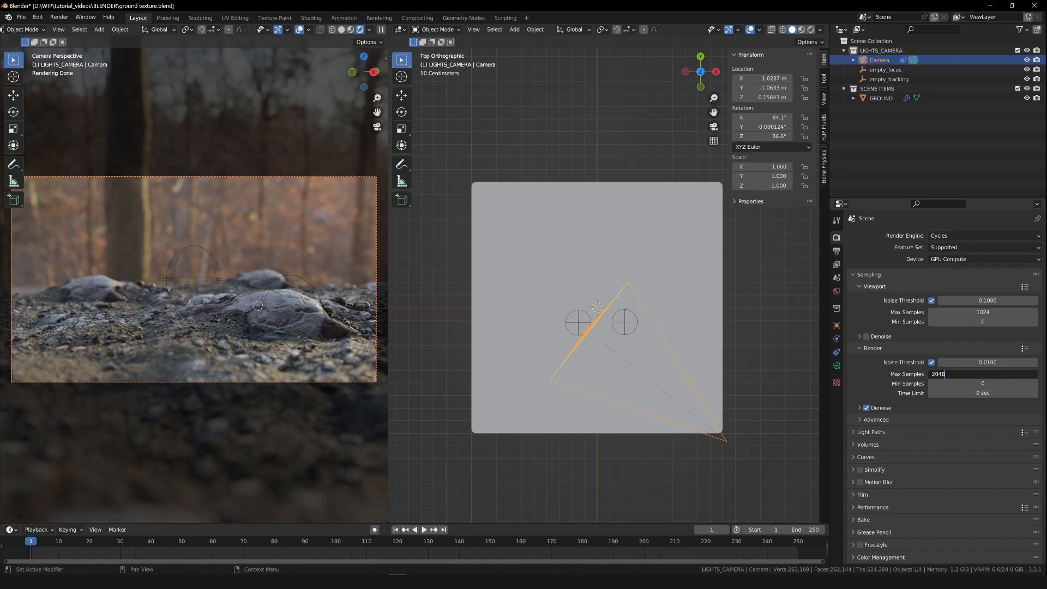
key(Return)
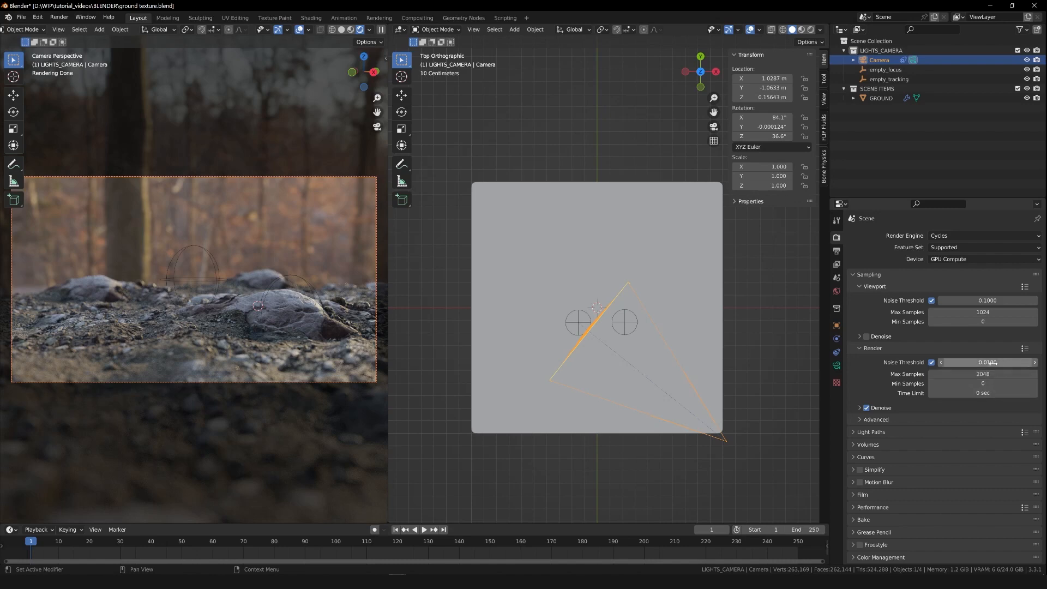
click(867, 409)
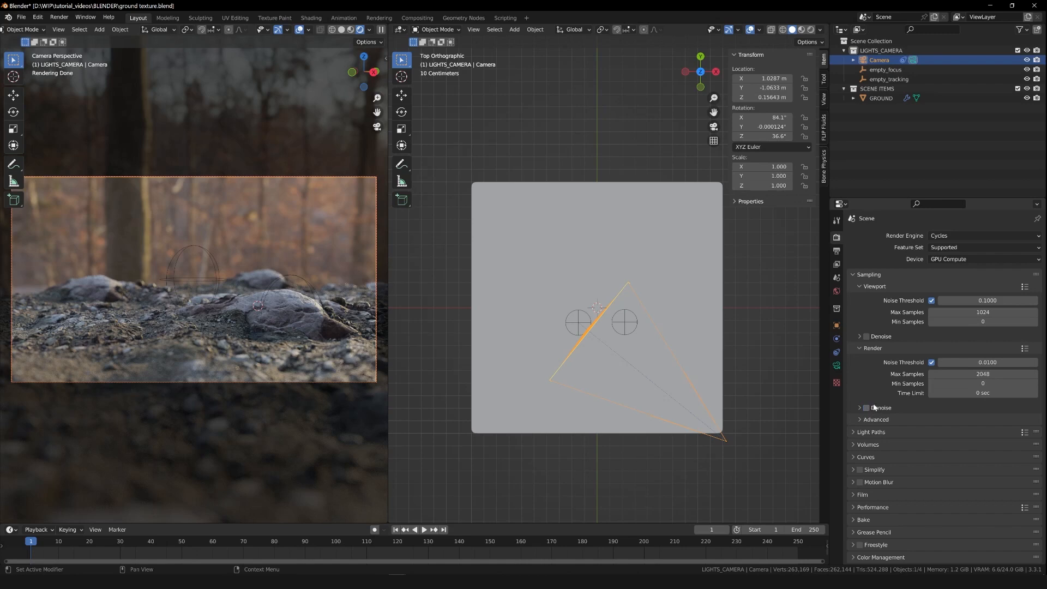
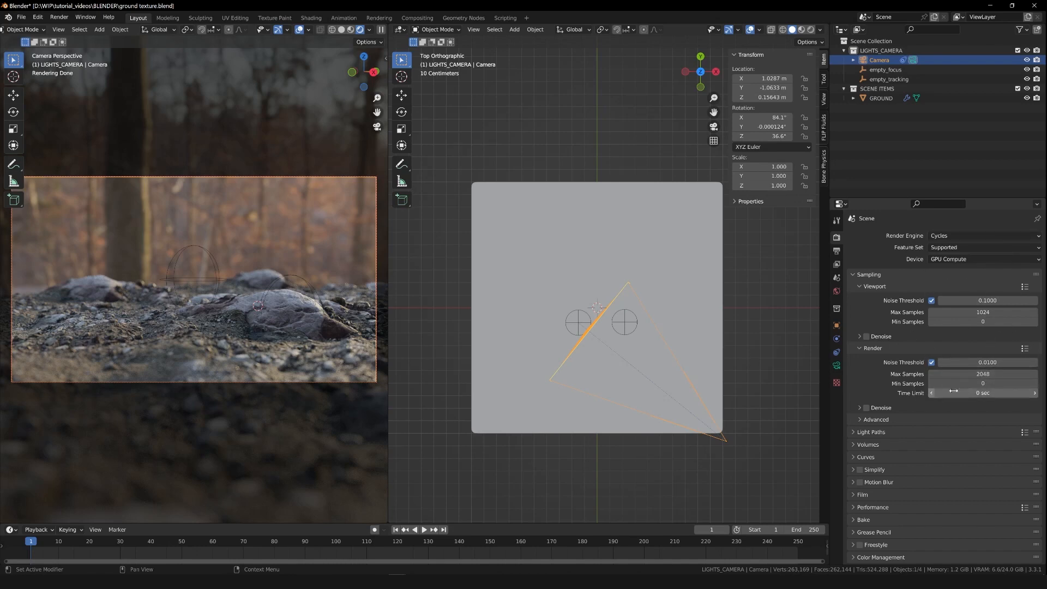
- Try a square output format with a vertical resolution of 1920 px, and undo it
click(837, 251)
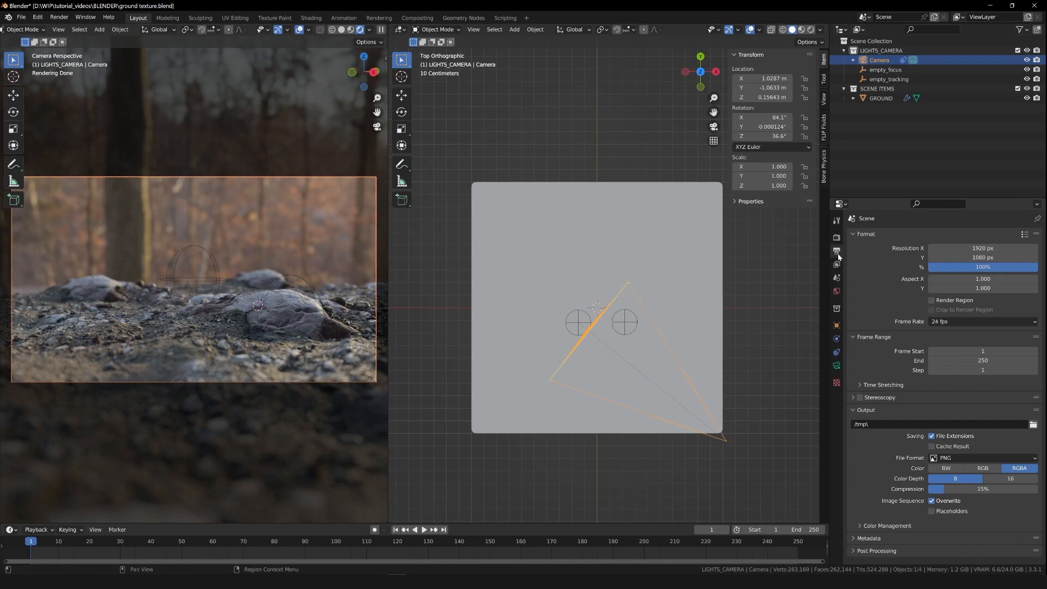
click(991, 258)
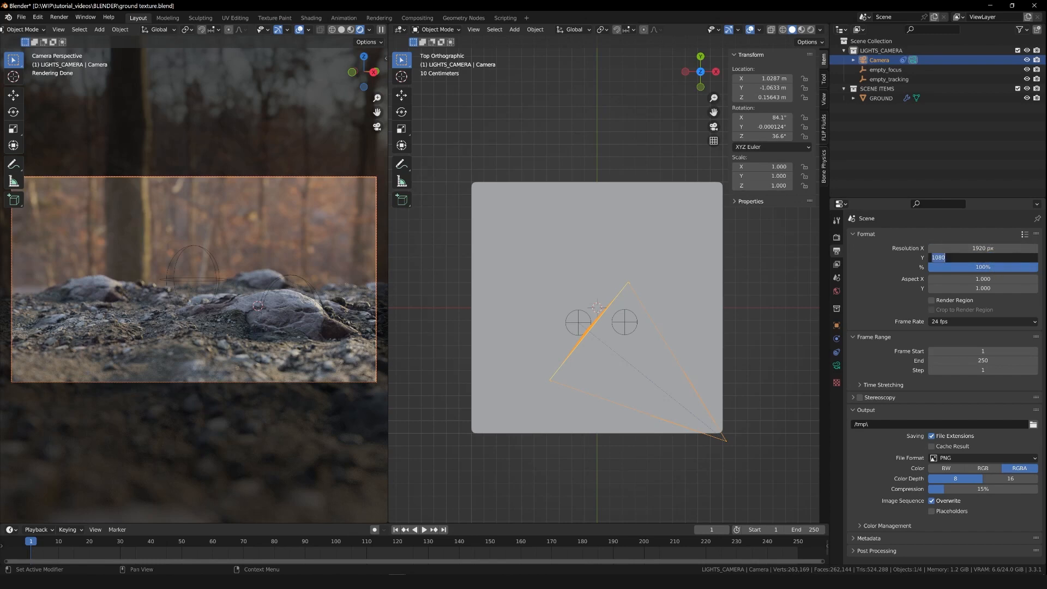
text(1920)
key(Return)
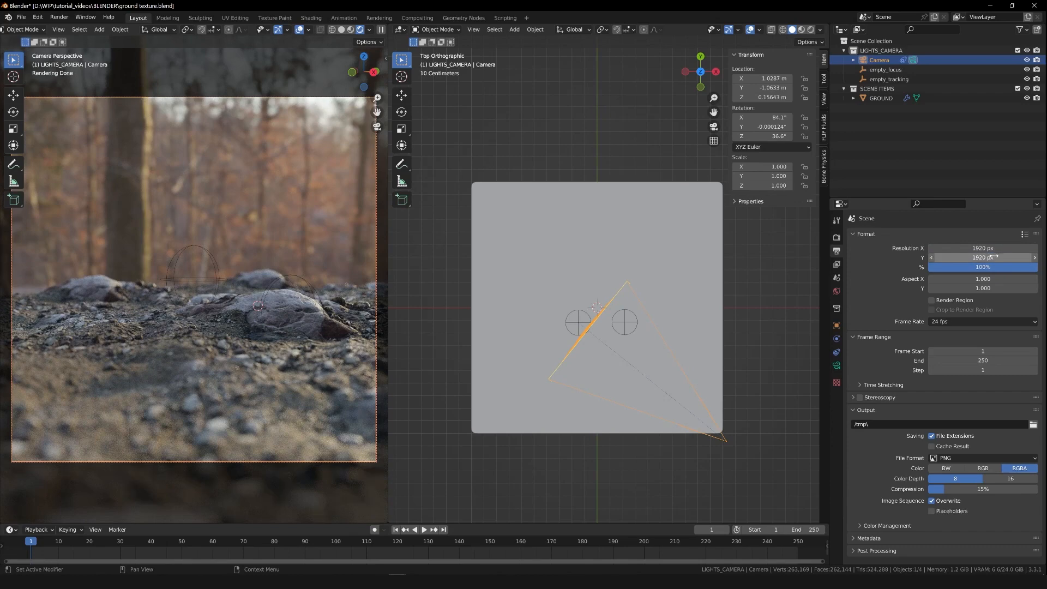
key(ctrl+z)
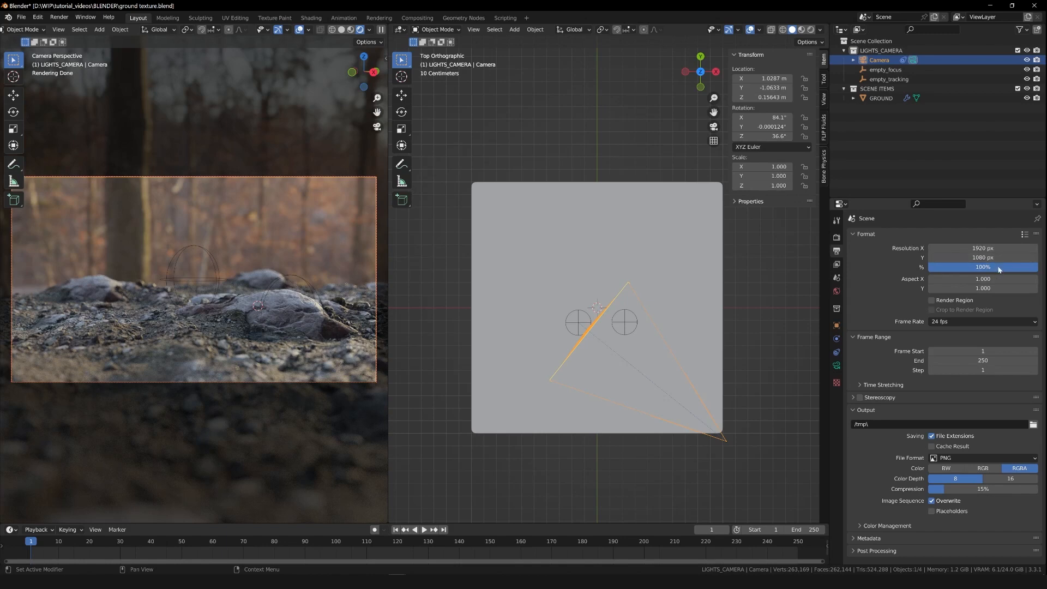
- Try resolution scales of 150% and 200% for the output, and return the scale to 100%
click(1000, 268)
text(150)
key(Return)
click(1000, 267)
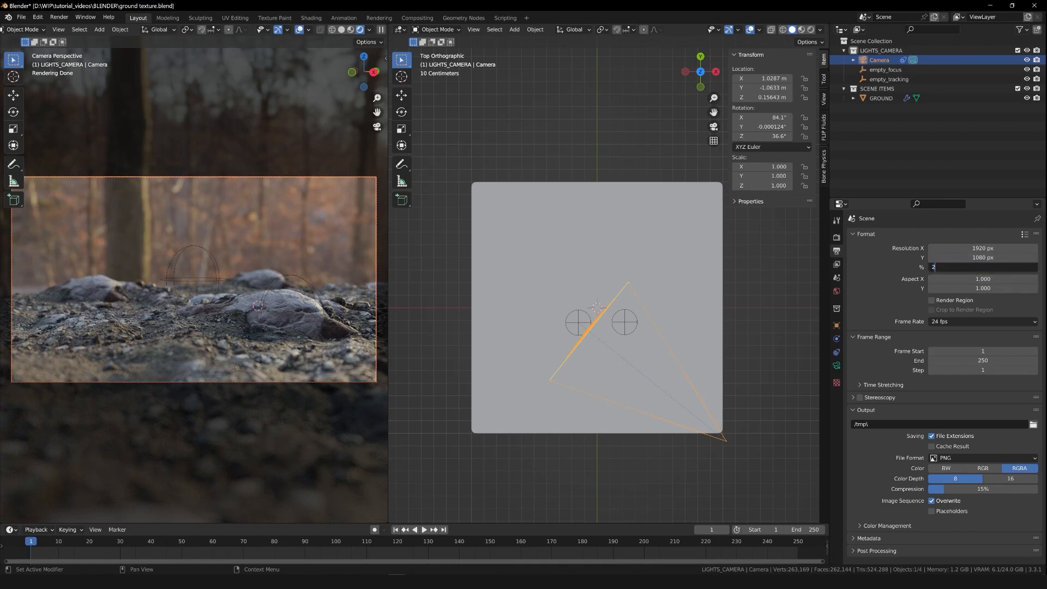
text(200)
key(Return)
click(1001, 267)
text(100)
key(Return)
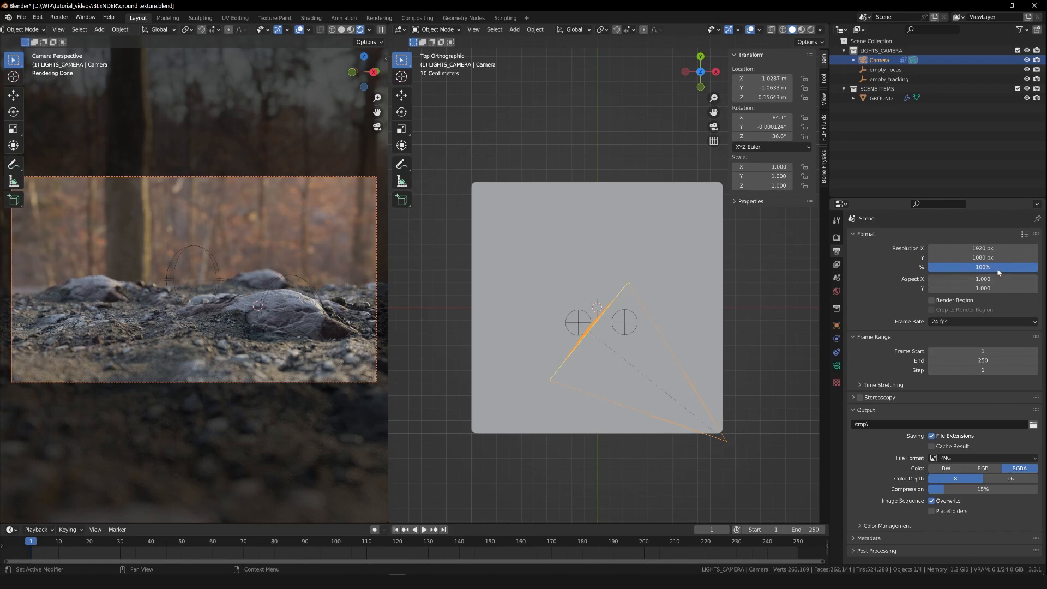
- Deselect the camera, switch the camera viewport to solid shading, and render the current frame in an enlarged render window
click(435, 176)
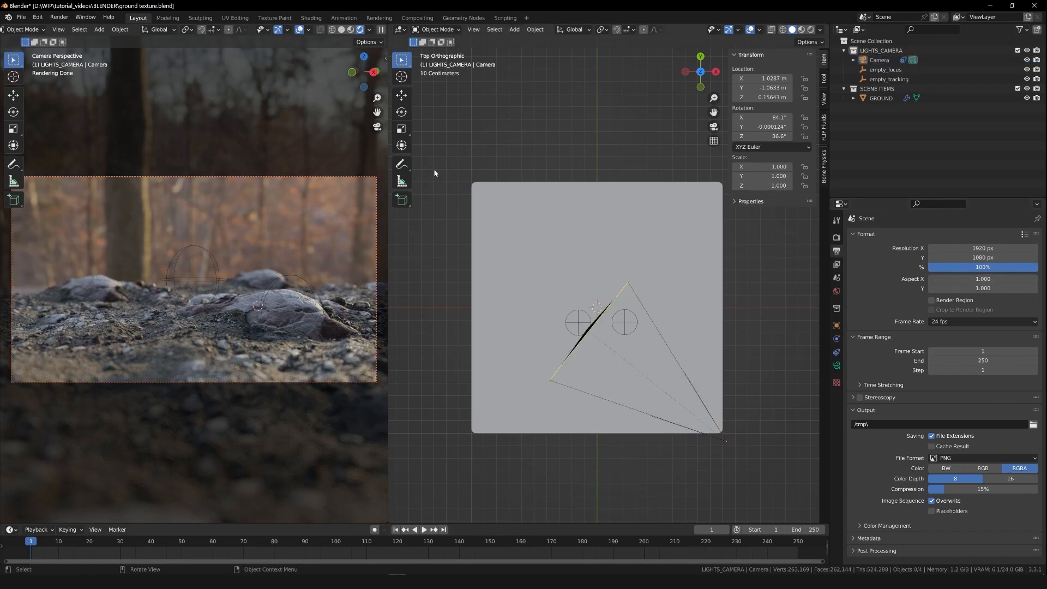
click(340, 30)
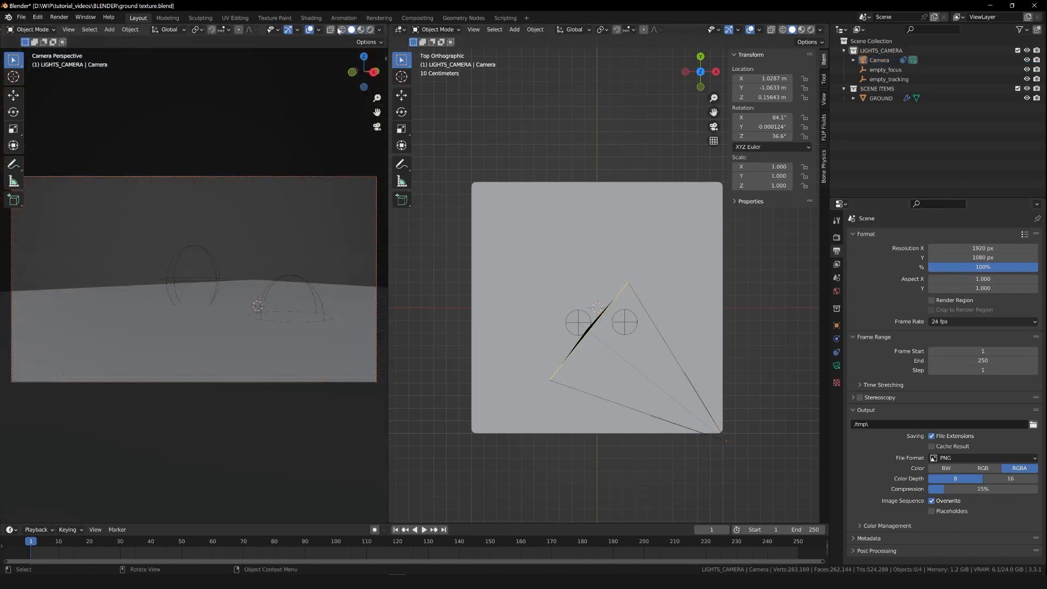
key(F12)
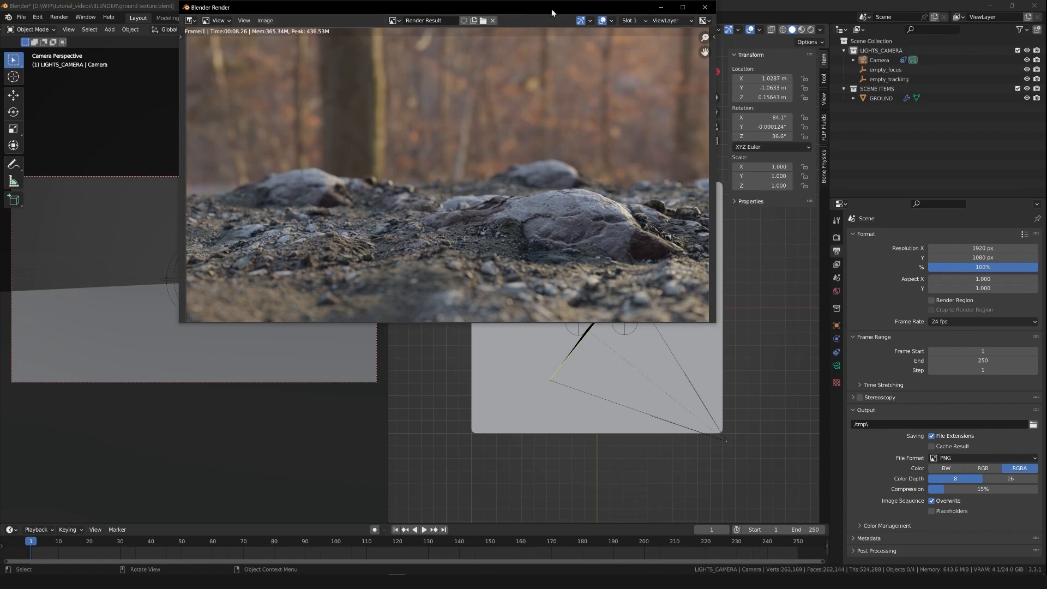
drag(551, 9, 527, 89)
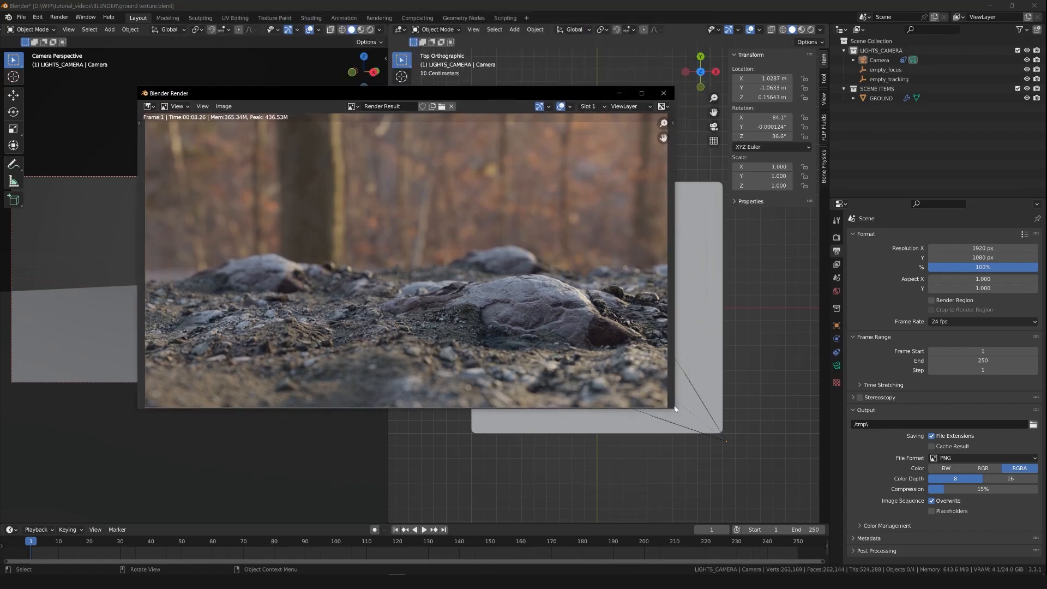
drag(674, 408, 695, 445)
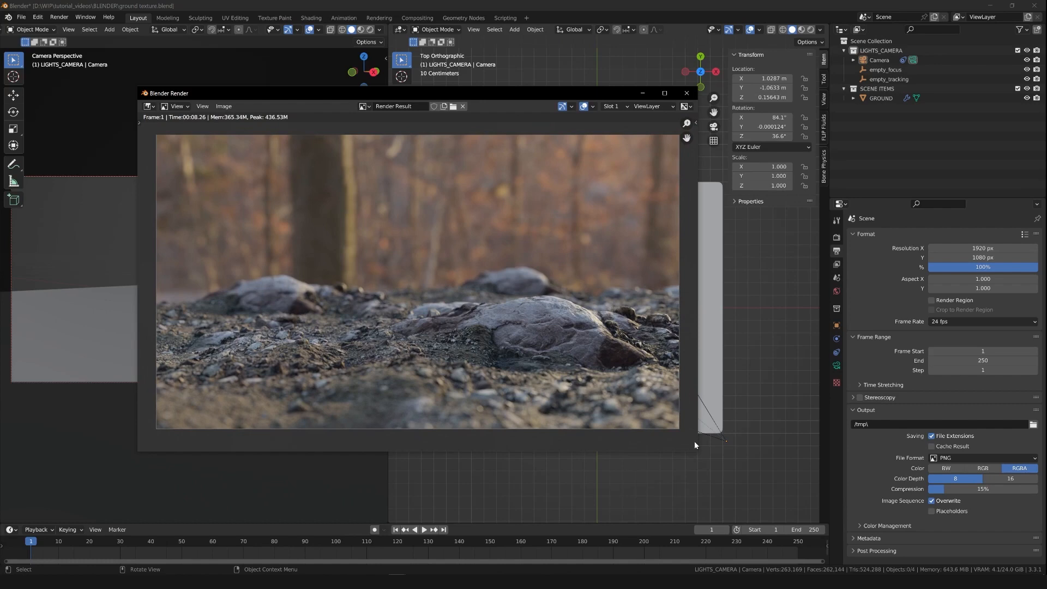
- Minimize the render window, switch to the Compositing workspace and enable compositing nodes for the scene
click(643, 93)
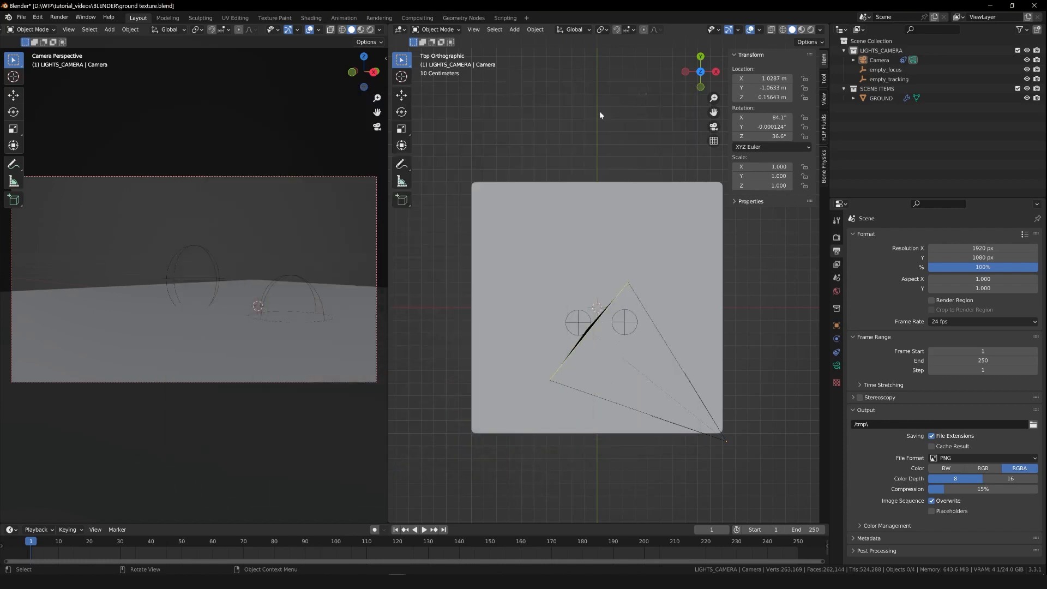
click(417, 19)
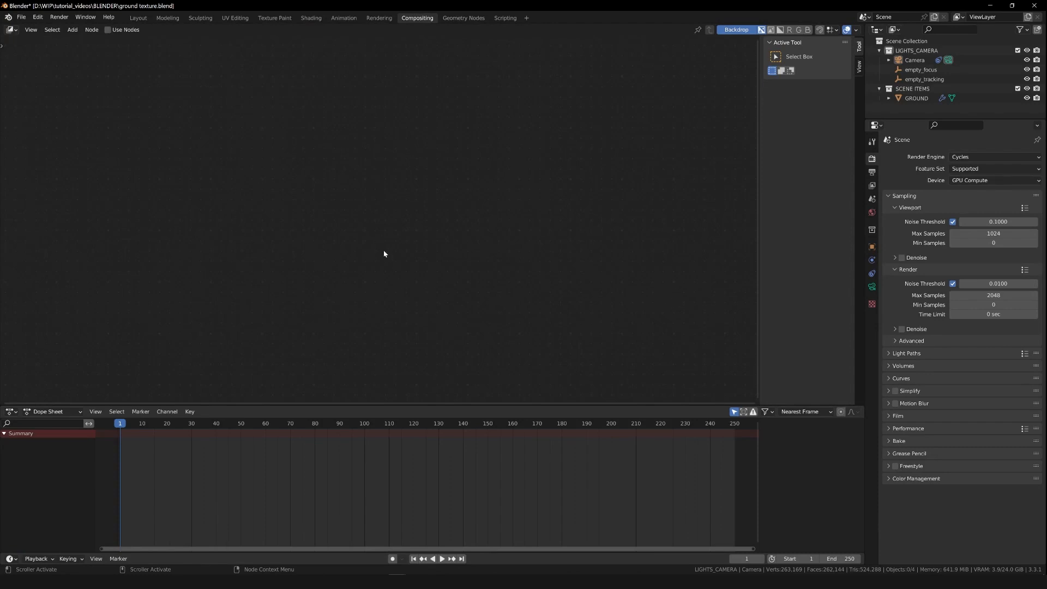
click(108, 30)
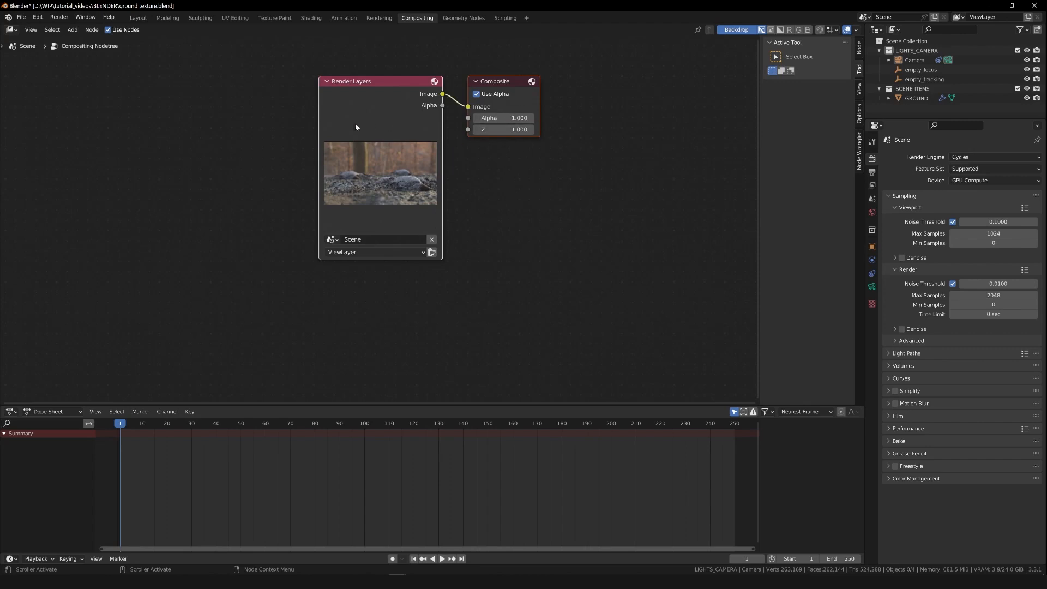
click(484, 551)
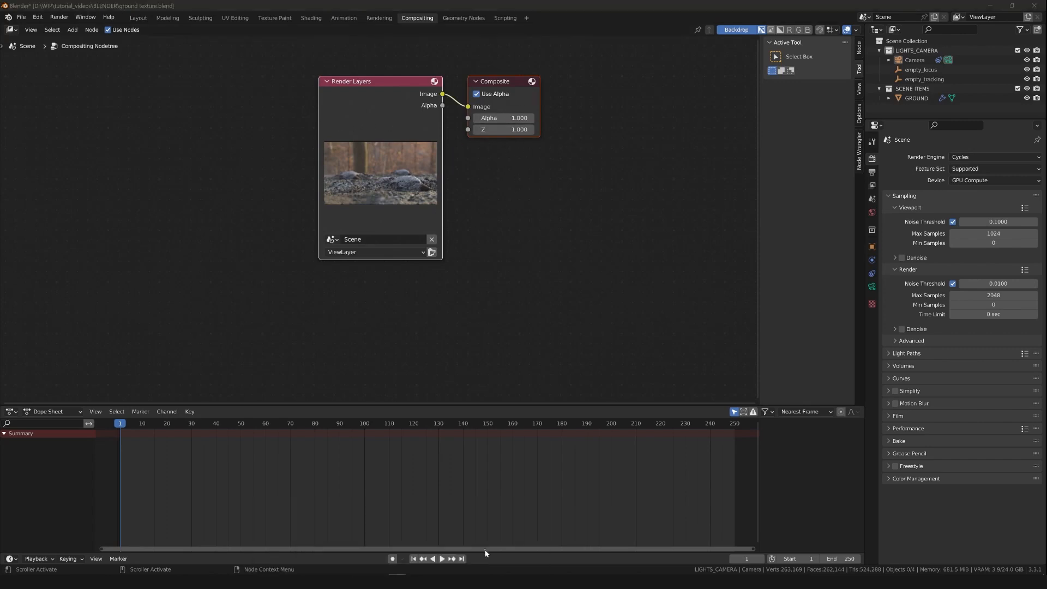
click(643, 93)
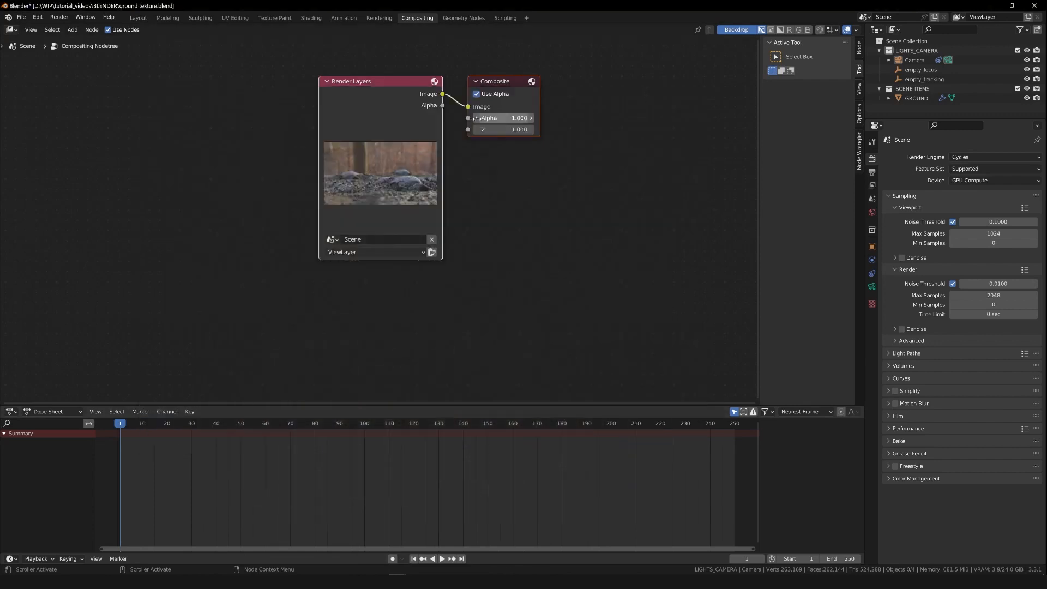
- Spread the Render Layers and Composite nodes far apart, keeping Scene and ViewLayer as the render source
drag(374, 83, 127, 107)
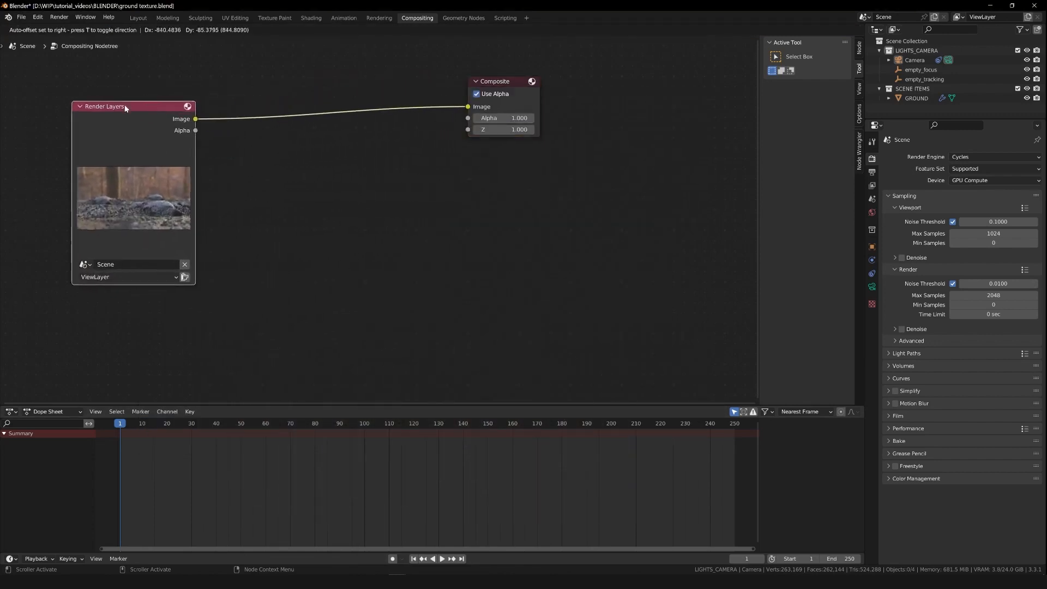
click(85, 264)
click(98, 279)
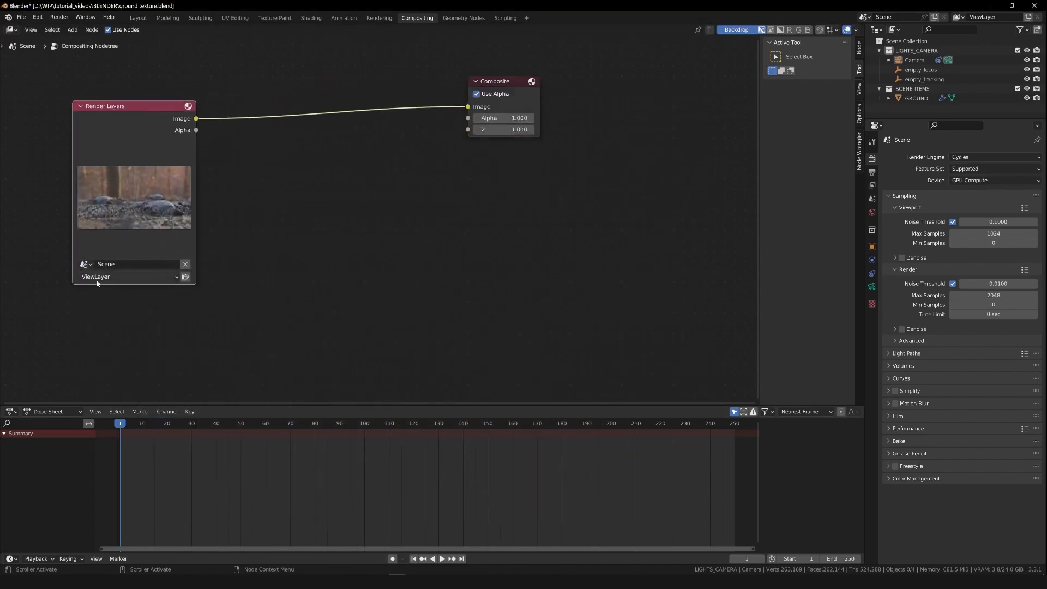
click(98, 277)
click(154, 289)
drag(522, 101, 661, 115)
drag(109, 131, 97, 124)
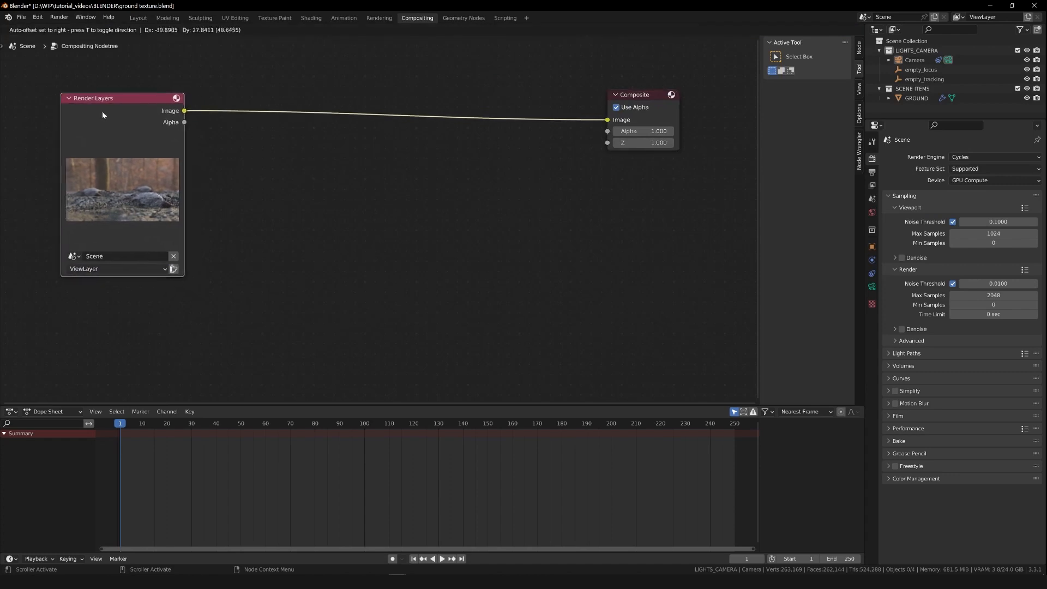
drag(665, 124, 672, 120)
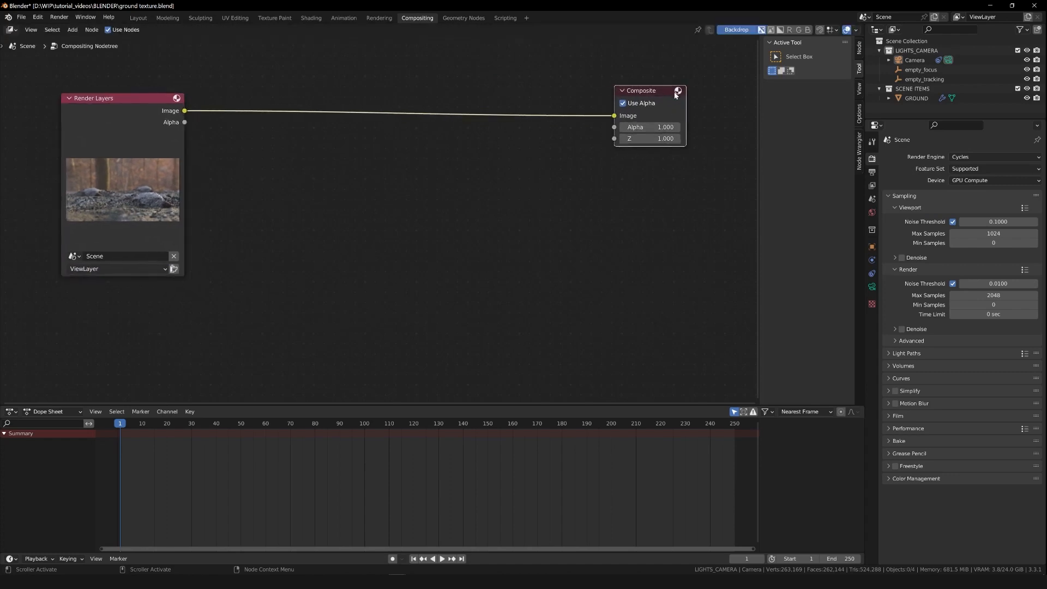
- Hide the node editor's sidebar and widen the gap between the Render Layers and Composite nodes, with their link roughly level
scroll(454, 197, down, 3)
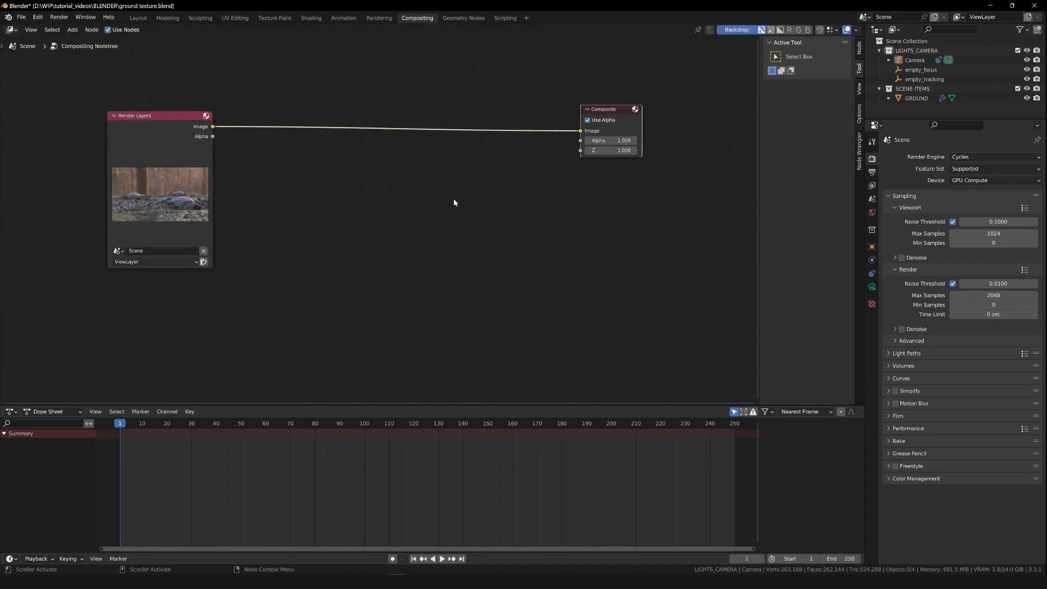
middle_drag(447, 219, 476, 234)
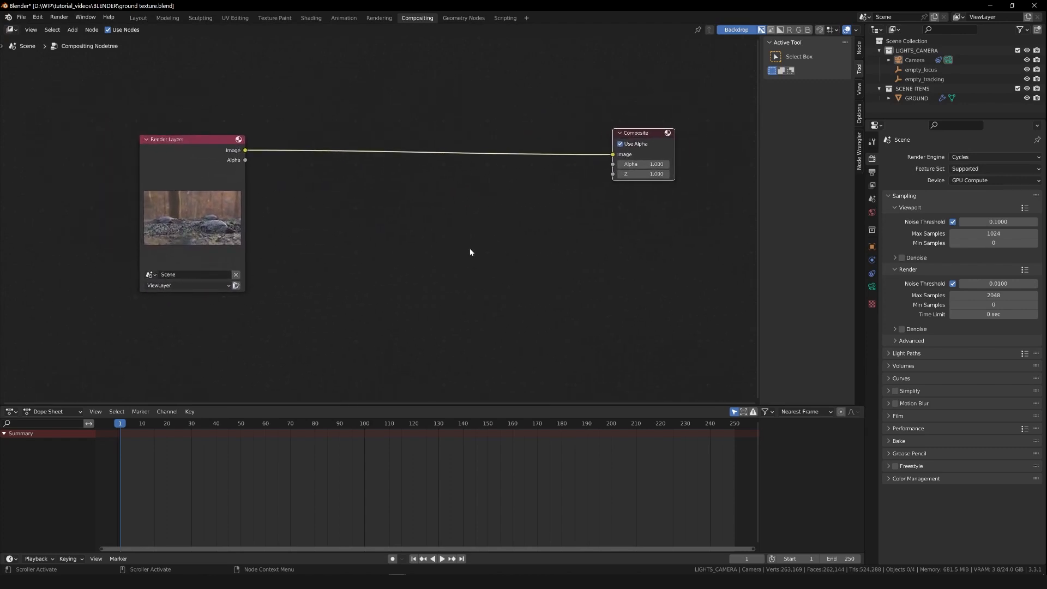
key(n)
key(n)
key(n)
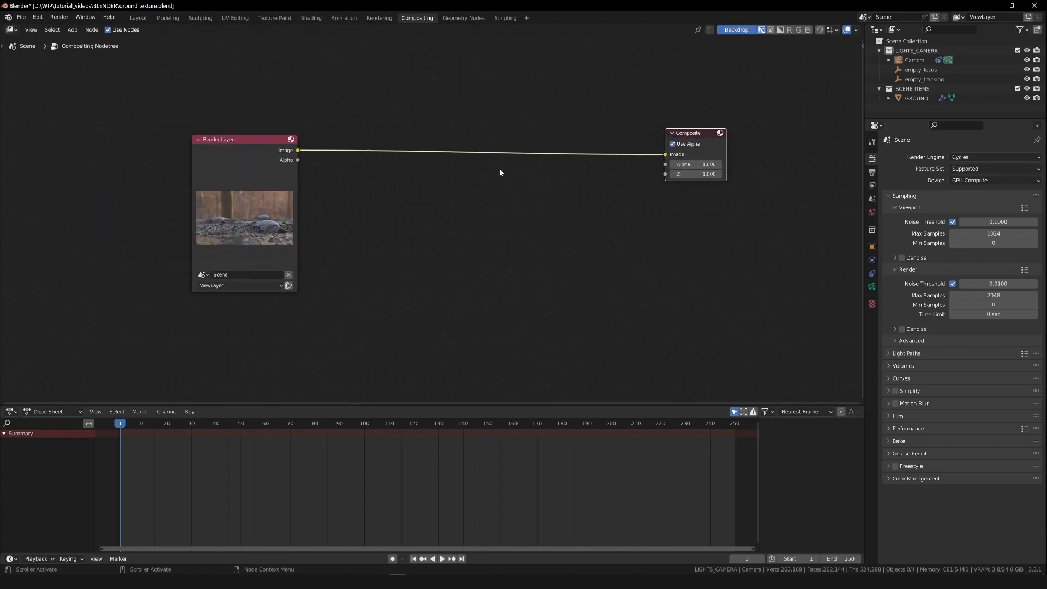
scroll(487, 225, down, 2)
scroll(487, 228, up, 2)
drag(714, 153, 725, 131)
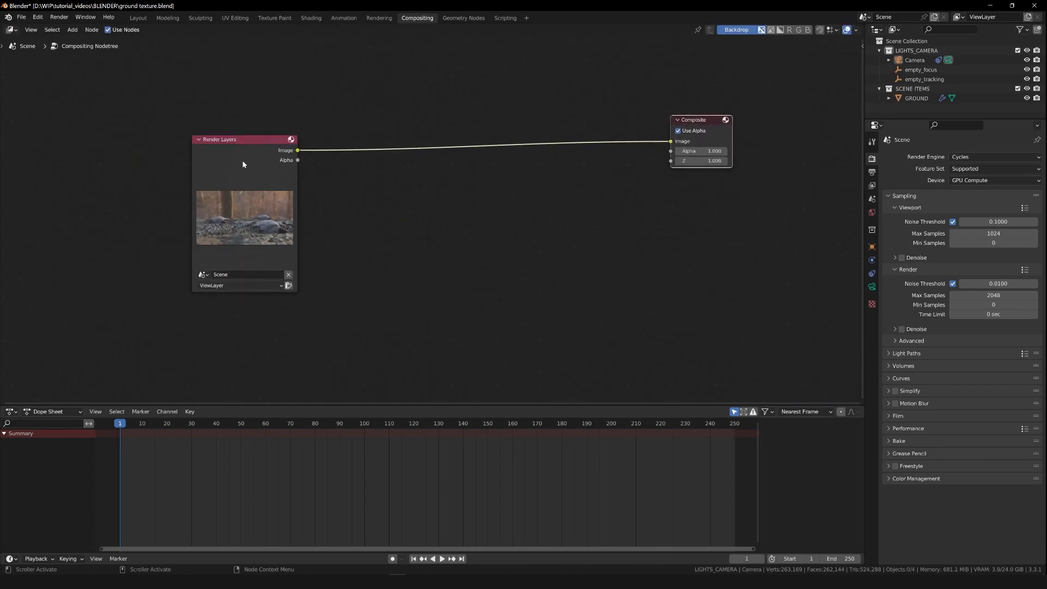
drag(242, 161, 169, 142)
drag(678, 137, 684, 132)
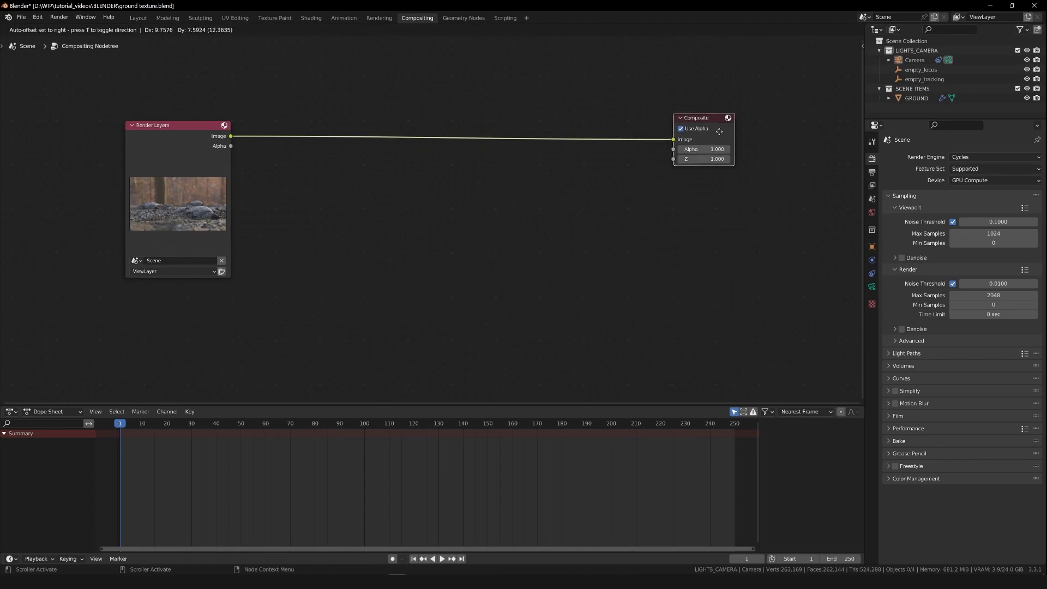
- Add a Viewer node below the Composite node and feed it the Render Layers image
click(650, 206)
key(shift+a)
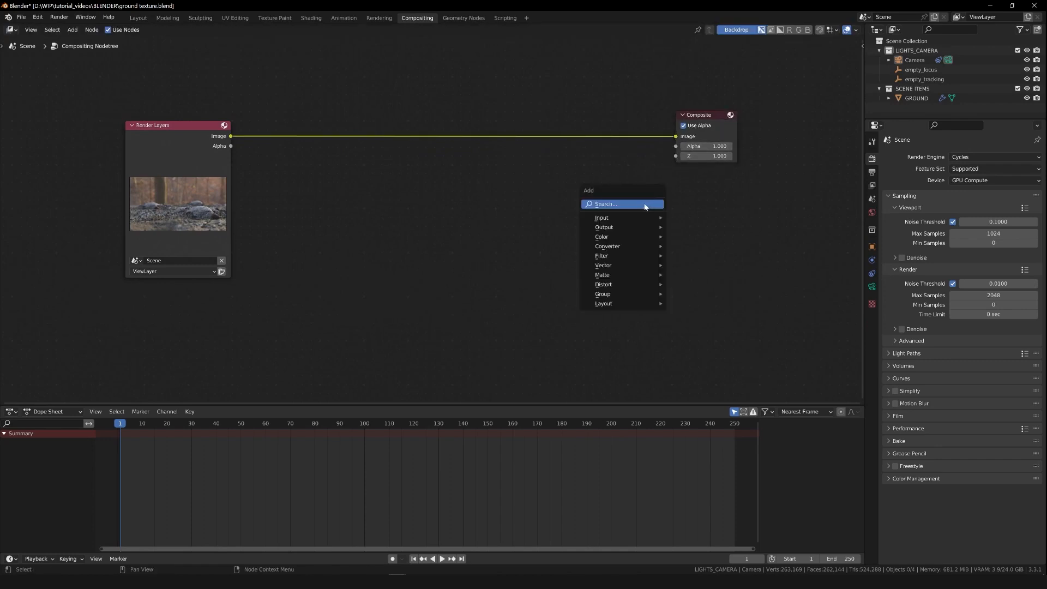
click(649, 206)
text(v)
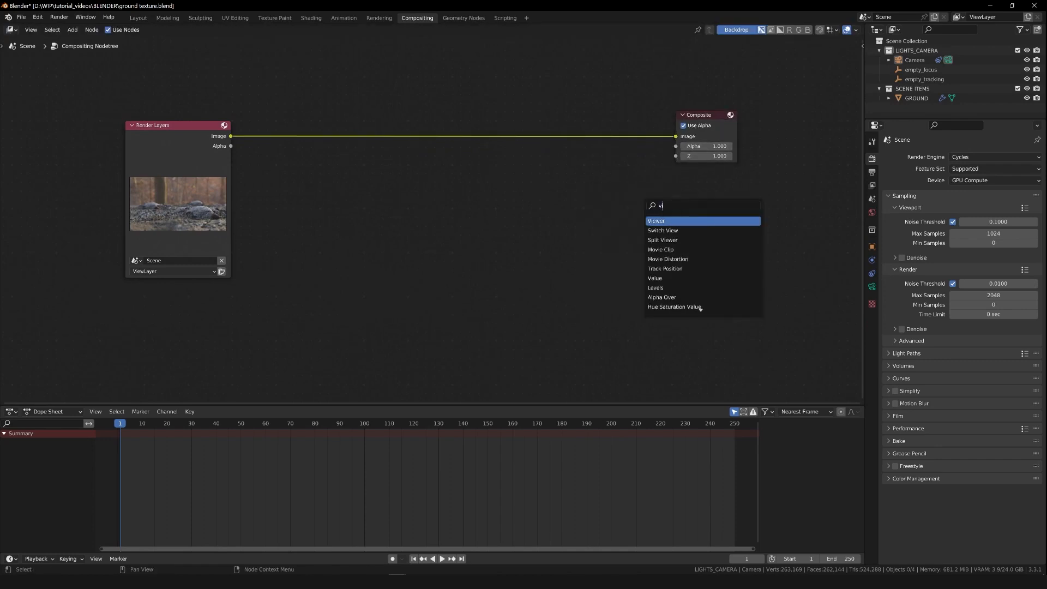
text(iew)
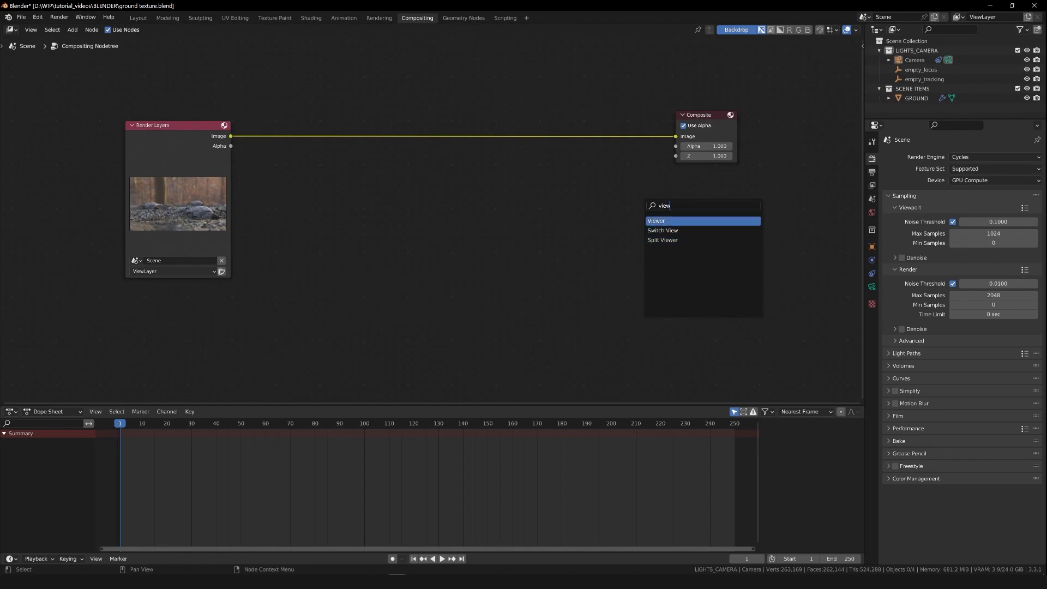
key(Return)
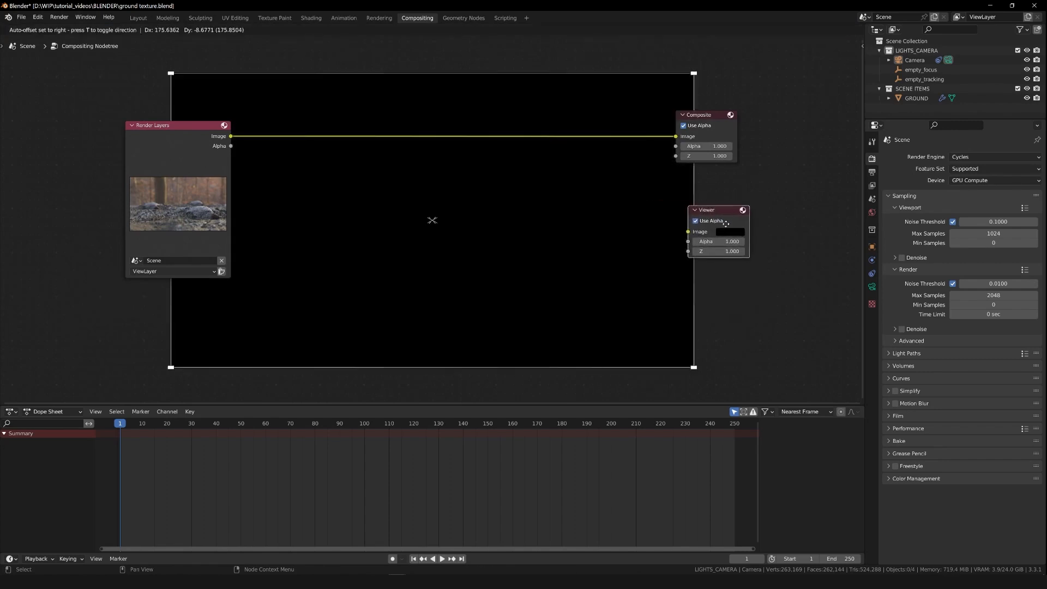
click(735, 227)
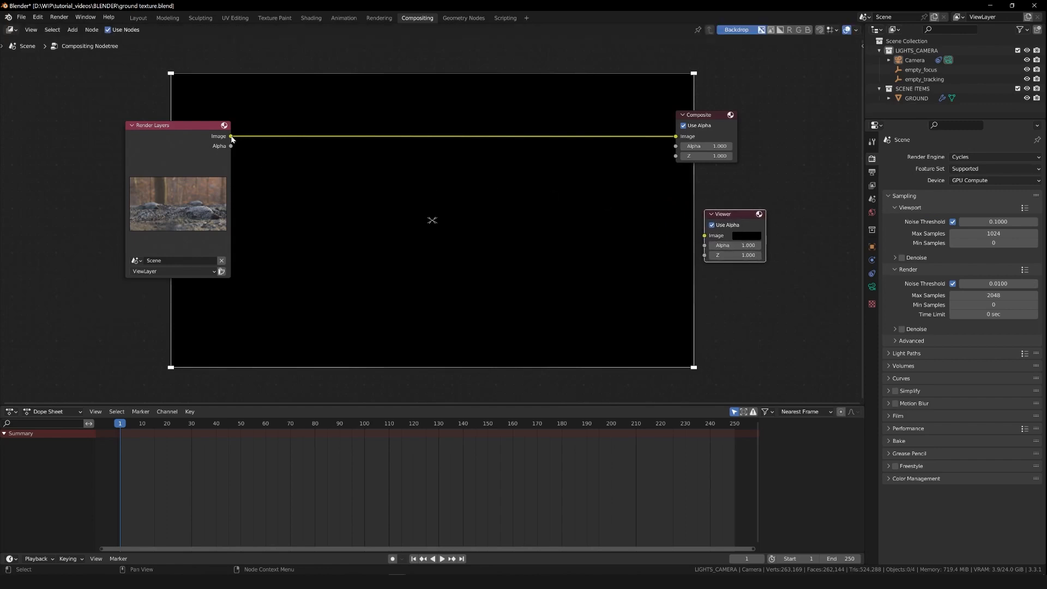
drag(229, 137, 682, 236)
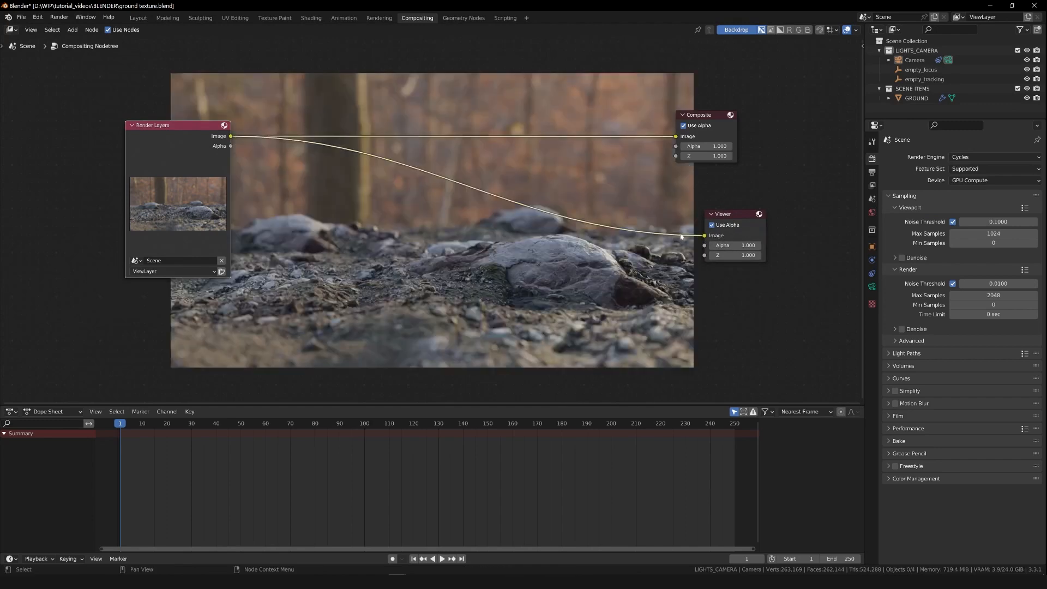
- Move the Render Layers and Composite nodes outward, clear of the backdrop image
drag(174, 134, 86, 151)
click(719, 124)
click(707, 125)
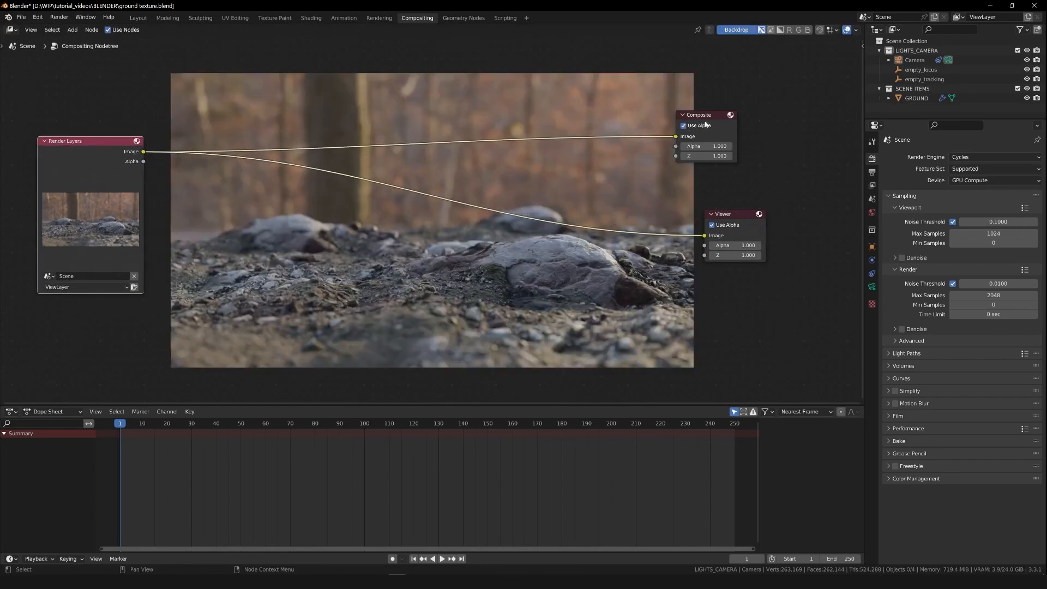
drag(708, 115, 764, 97)
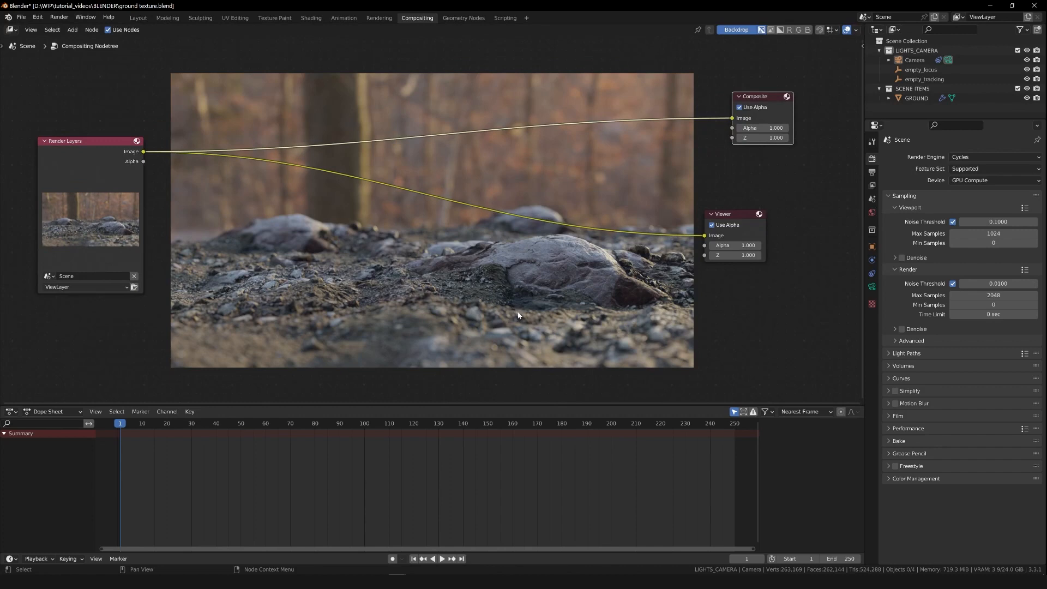
- Add an unconnected Denoise node beside the Render Layers node, below the existing links
key(shift+a)
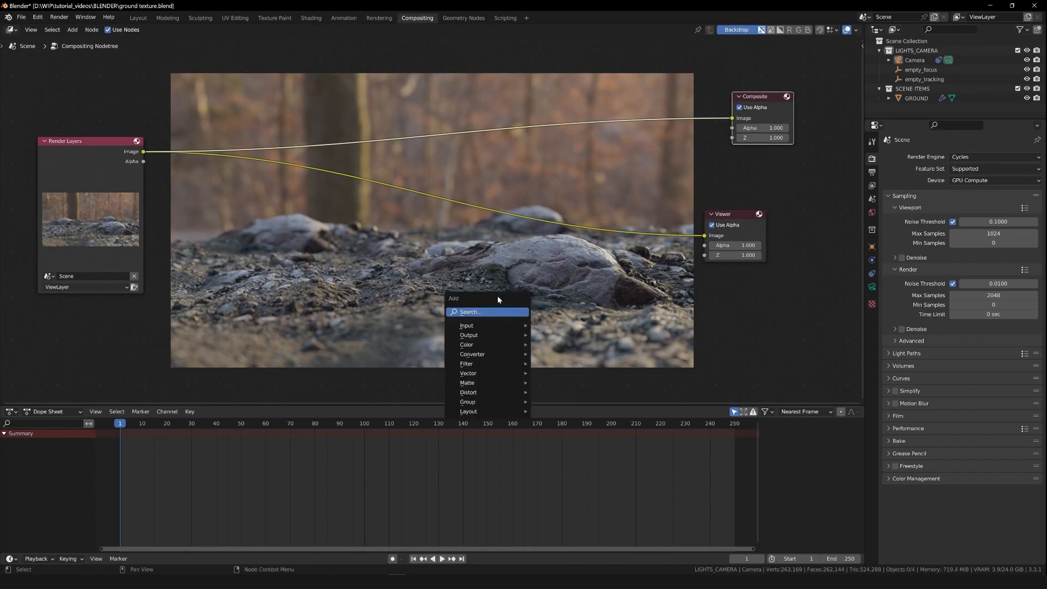
key(shift+a)
click(470, 259)
text(den)
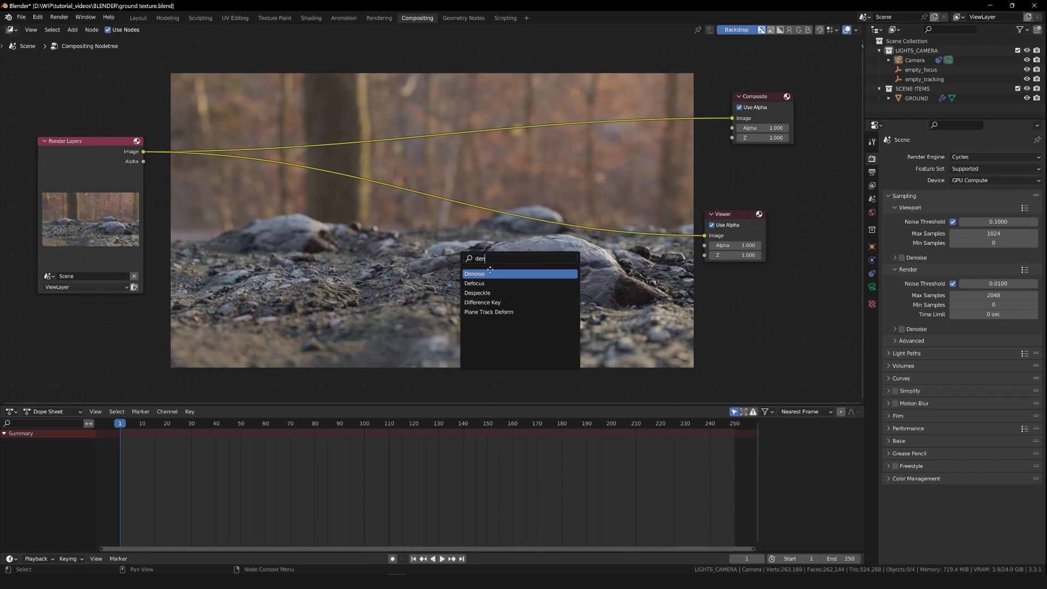
click(491, 270)
click(277, 247)
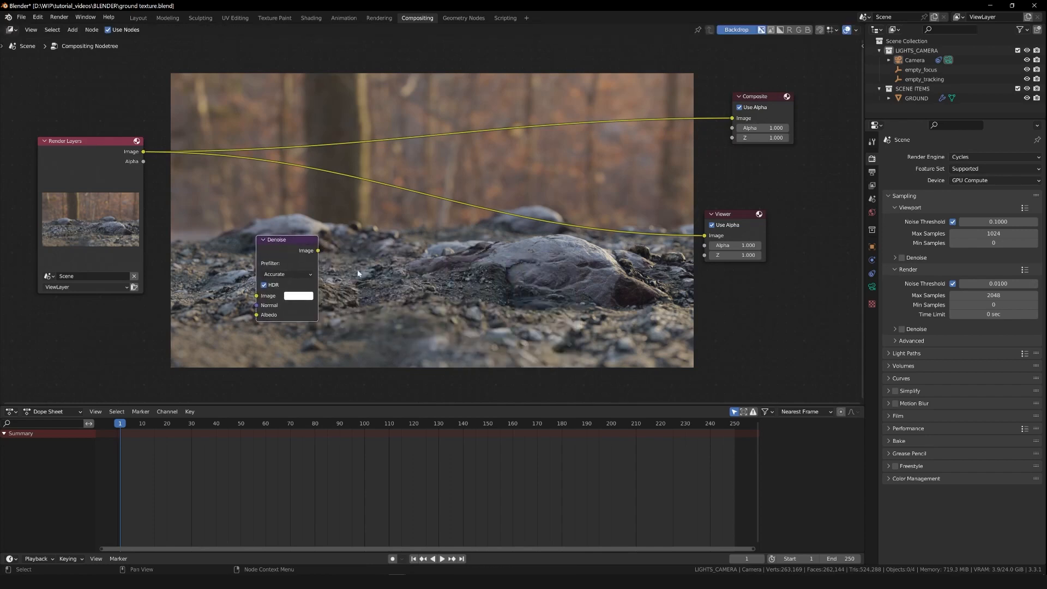
- Add an unconnected RGB Curves node just after the Denoise node
click(398, 290)
key(shift+a)
click(401, 295)
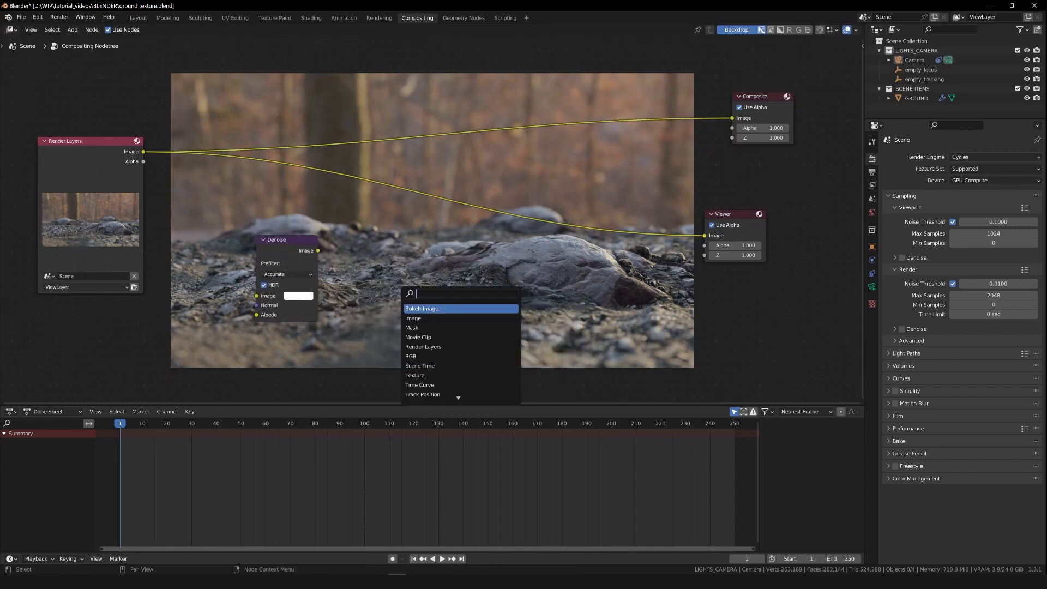
text(rgbcu)
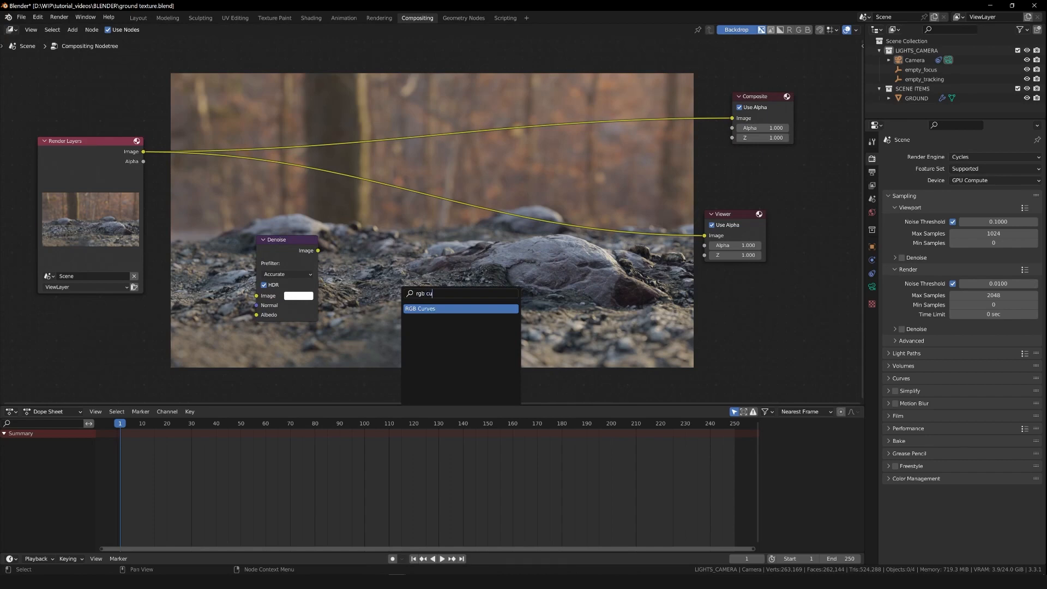
key(Return)
click(395, 237)
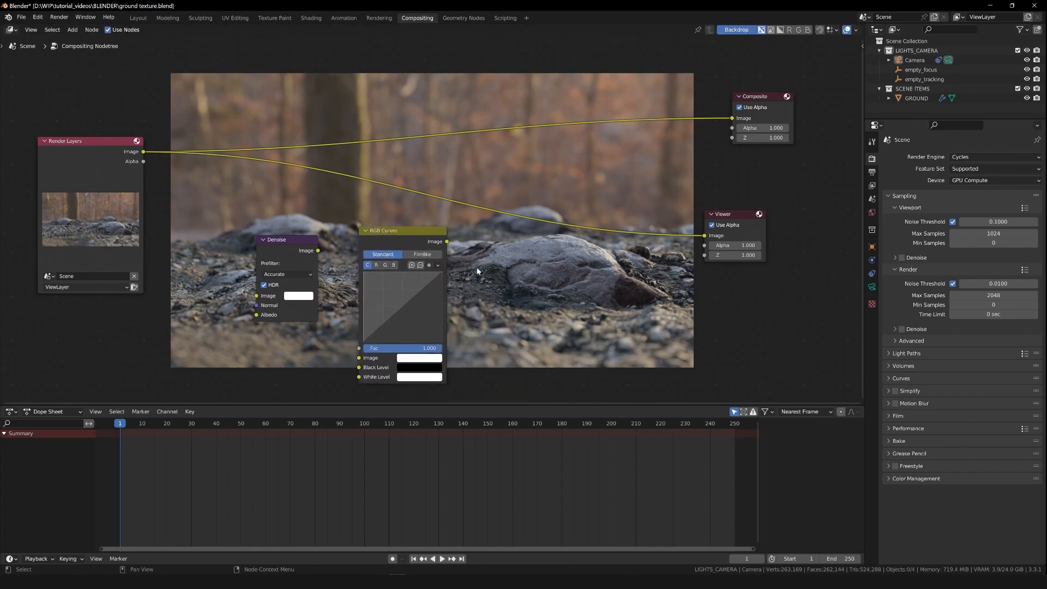
- Add a Lens Distortion node after the RGB Curves node and space out the three unconnected effect nodes
key(shift+a)
click(480, 271)
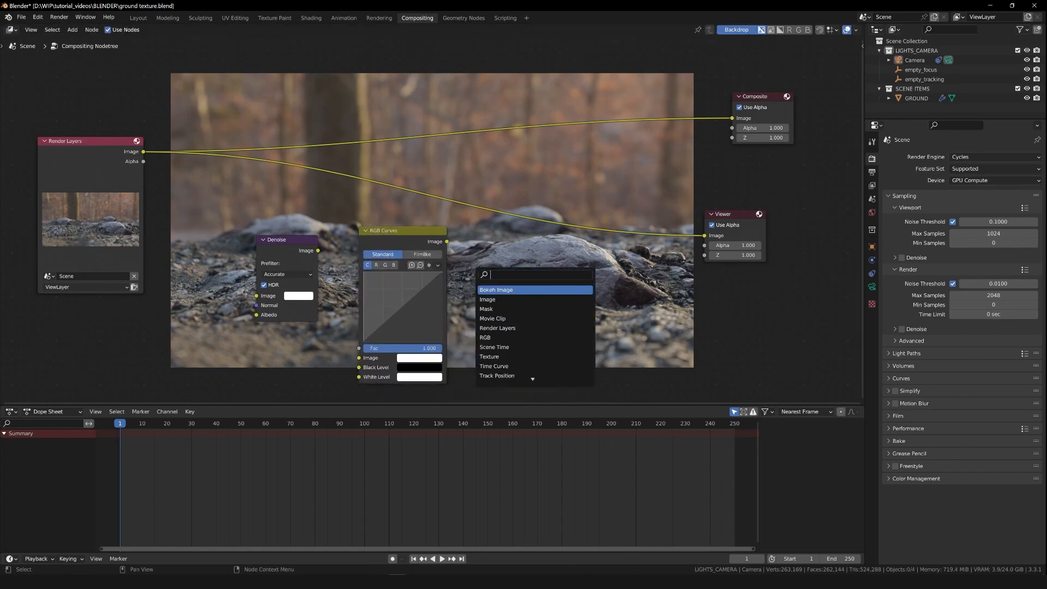
text(len)
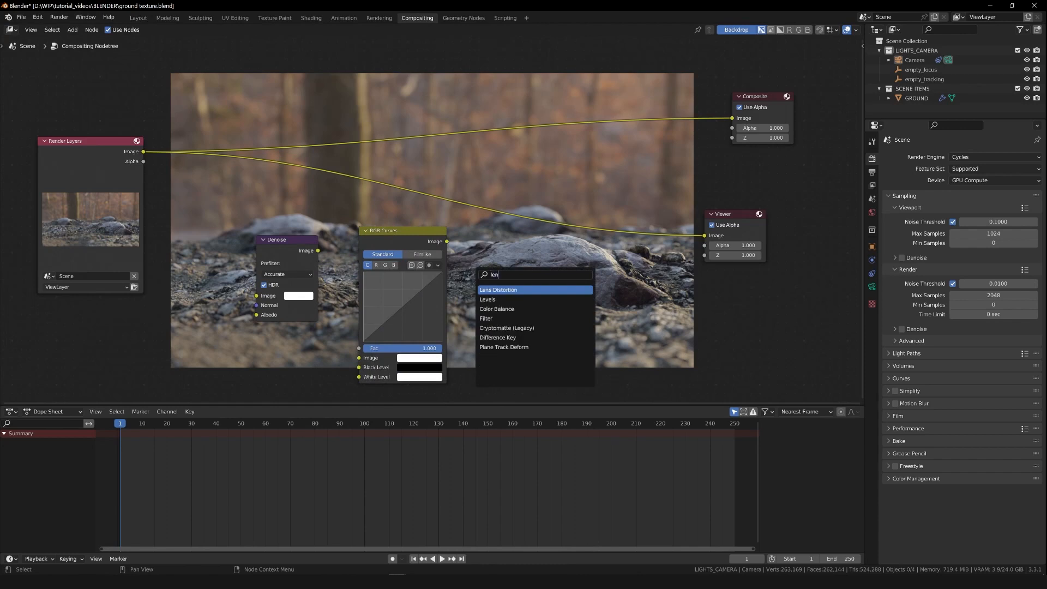
key(Return)
click(528, 271)
drag(283, 242, 262, 250)
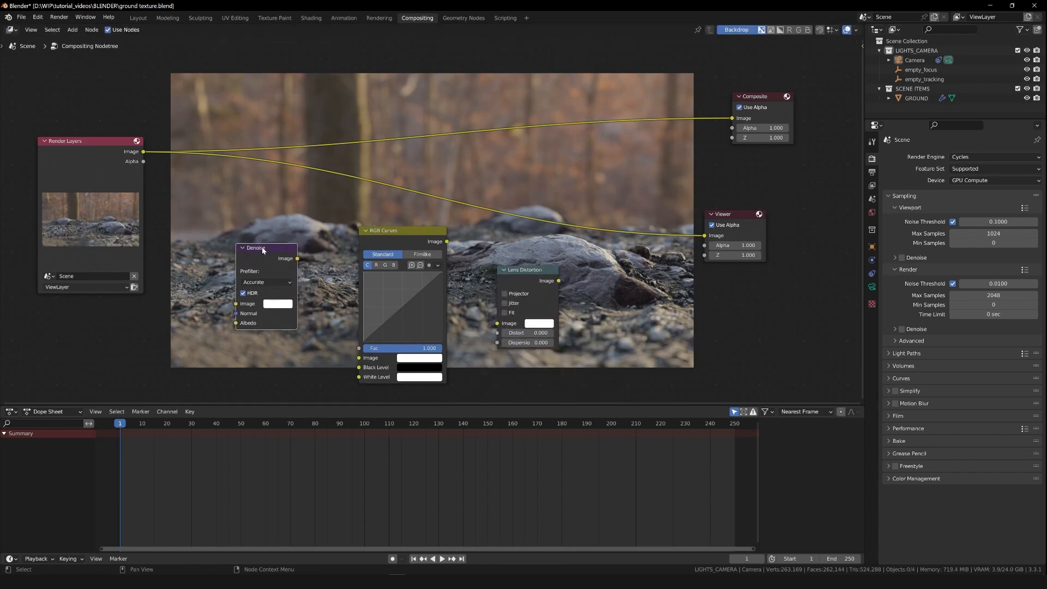
drag(393, 231, 381, 229)
drag(534, 279, 530, 274)
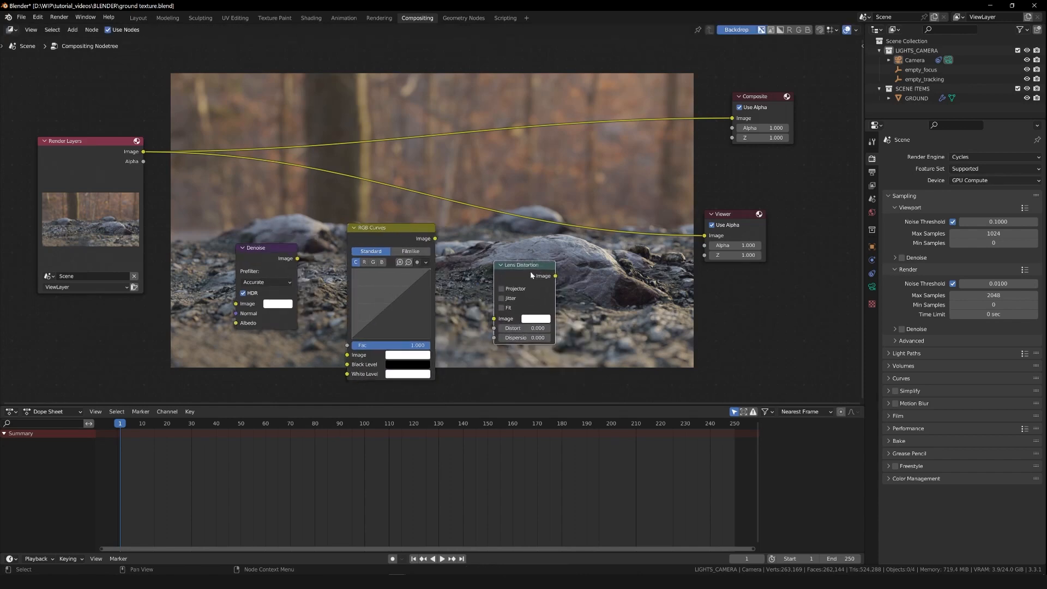
key(shift+a)
click(517, 273)
key(Escape)
- Set the RGB Curves node's tone to Filmlike and move the Lens Distortion node below the Viewer node
drag(402, 244, 403, 239)
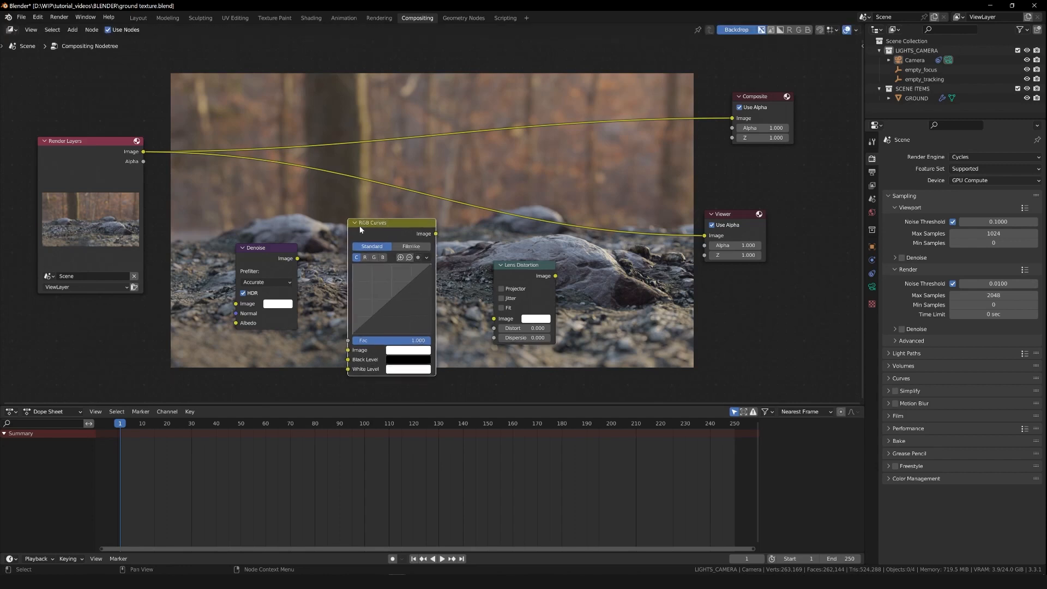
click(412, 249)
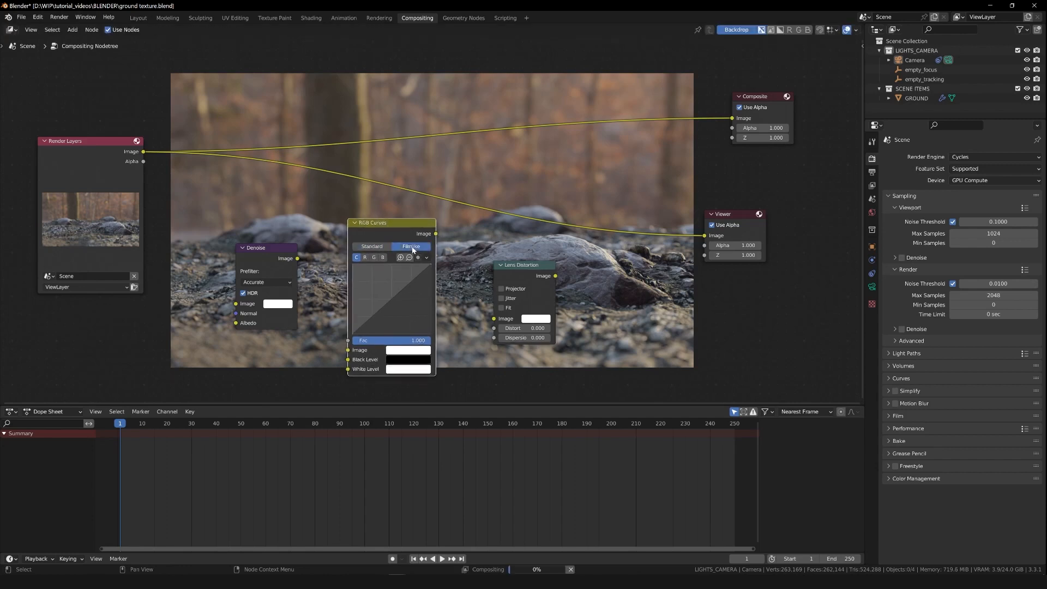
drag(526, 267, 762, 296)
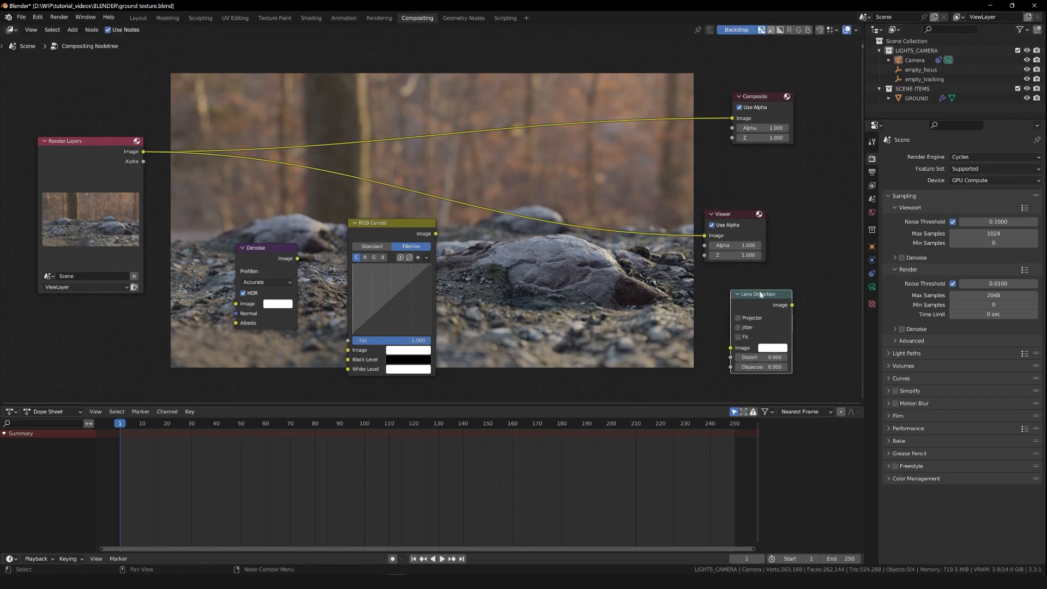
- Transfer both Render Layers image links to the RGB Curves output so it feeds the Composite and Viewer nodes
drag(258, 250, 259, 247)
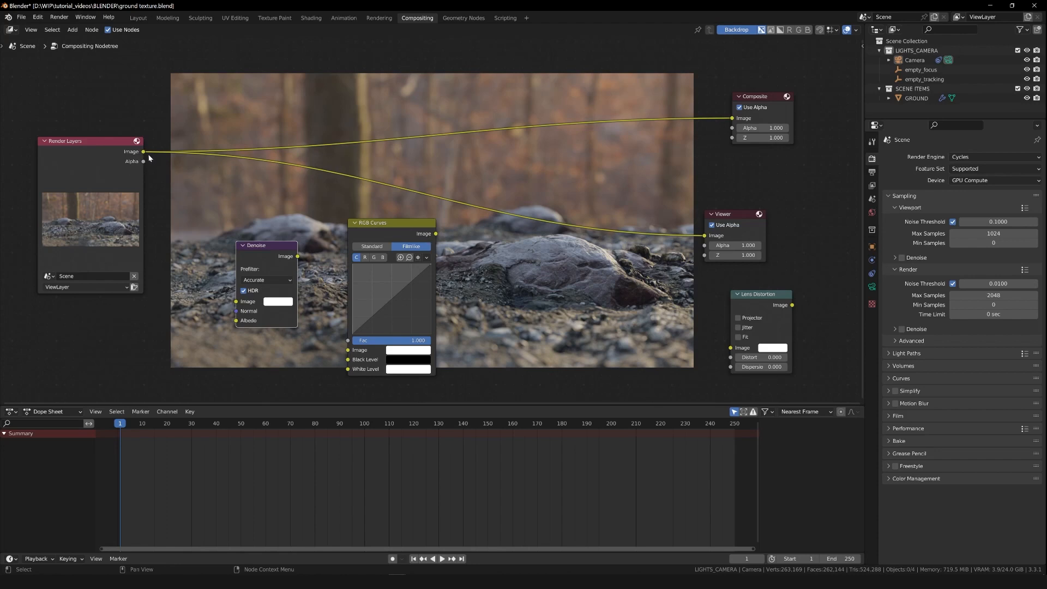
drag(145, 153, 444, 225)
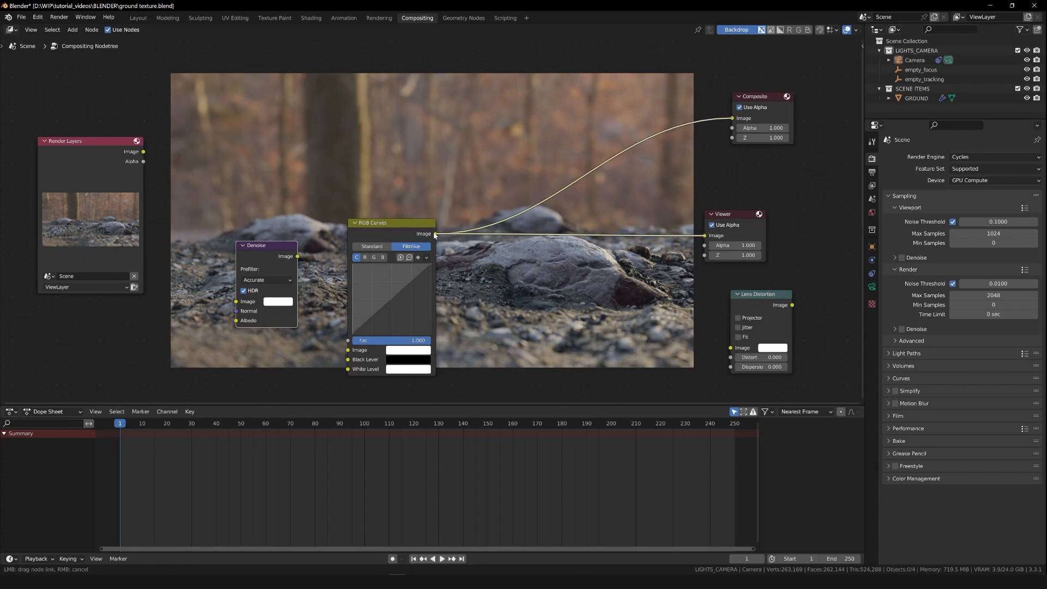
ctrl+drag(436, 233, 638, 104)
key(Return)
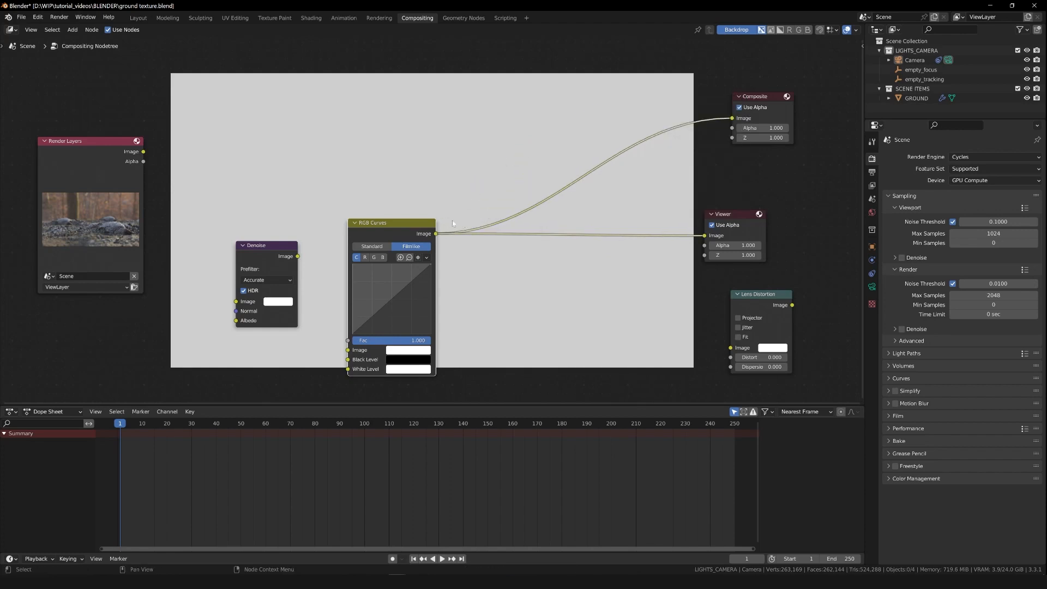
drag(437, 233, 618, 111)
key(Escape)
mouse_move(436, 233)
ctrl+mouse_down()
mouse_move(547, 146)
mouse_move(480, 244)
mouse_move(437, 234)
ctrl+mouse_up()
- Connect the Render Layers image through Denoise into RGB Curves and spread the Denoise and RGB Curves nodes apart
drag(69, 162, 70, 157)
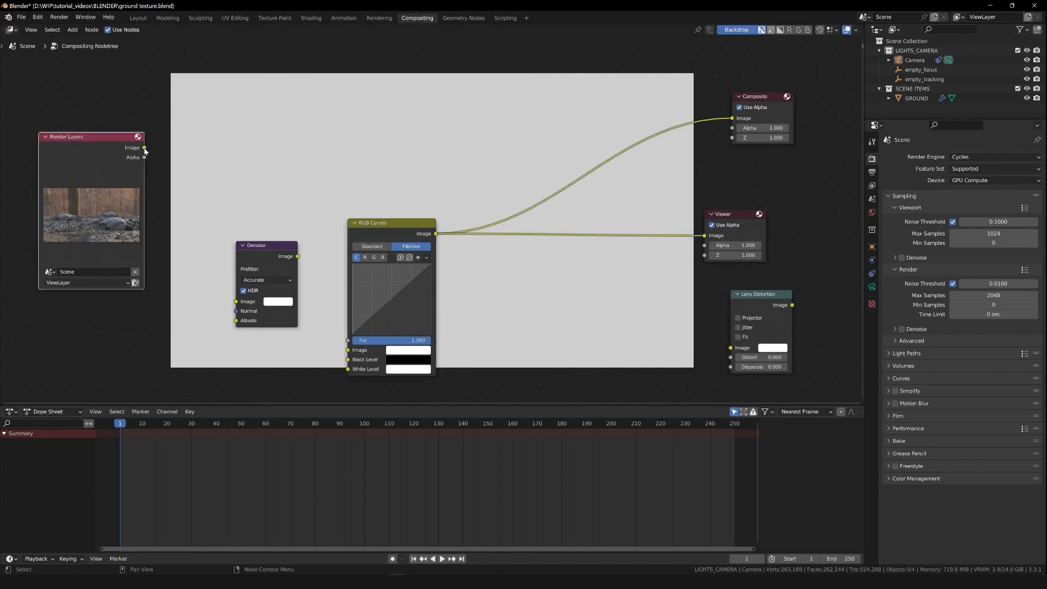
drag(144, 147, 237, 303)
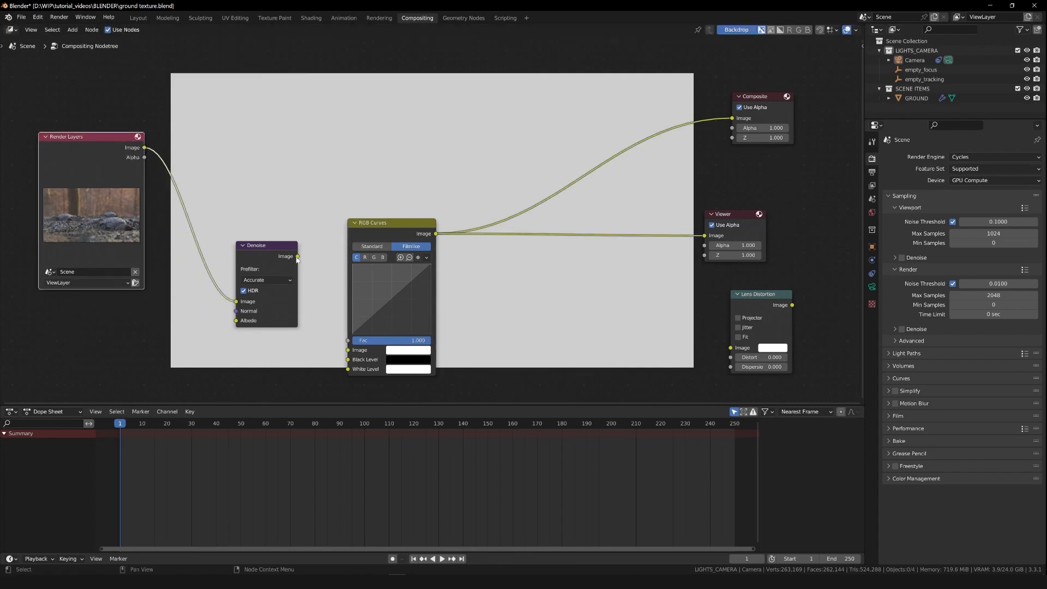
drag(297, 256, 349, 349)
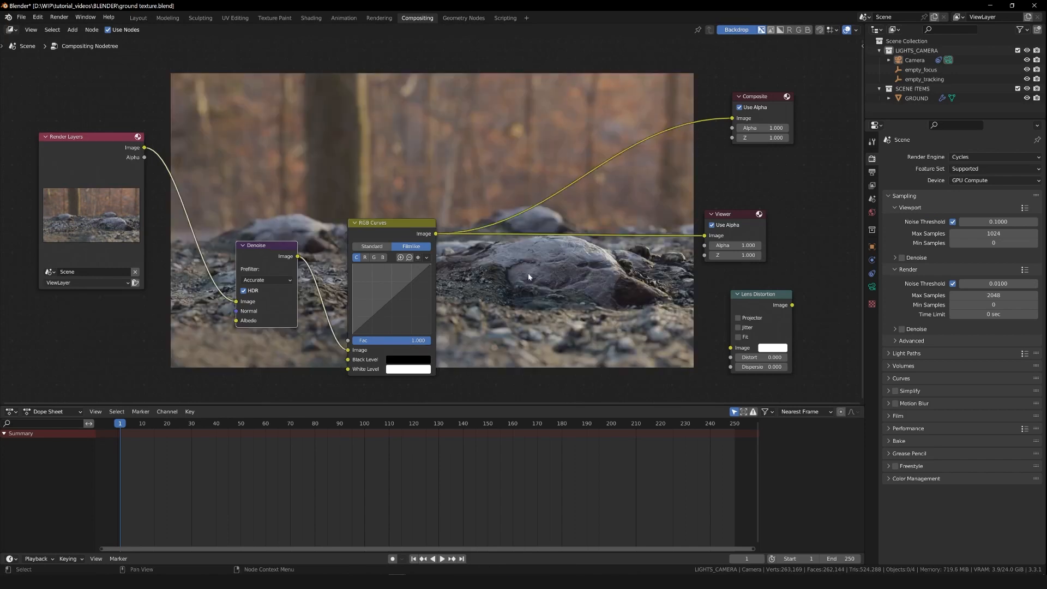
drag(393, 231, 570, 231)
drag(265, 248, 200, 291)
drag(559, 224, 598, 179)
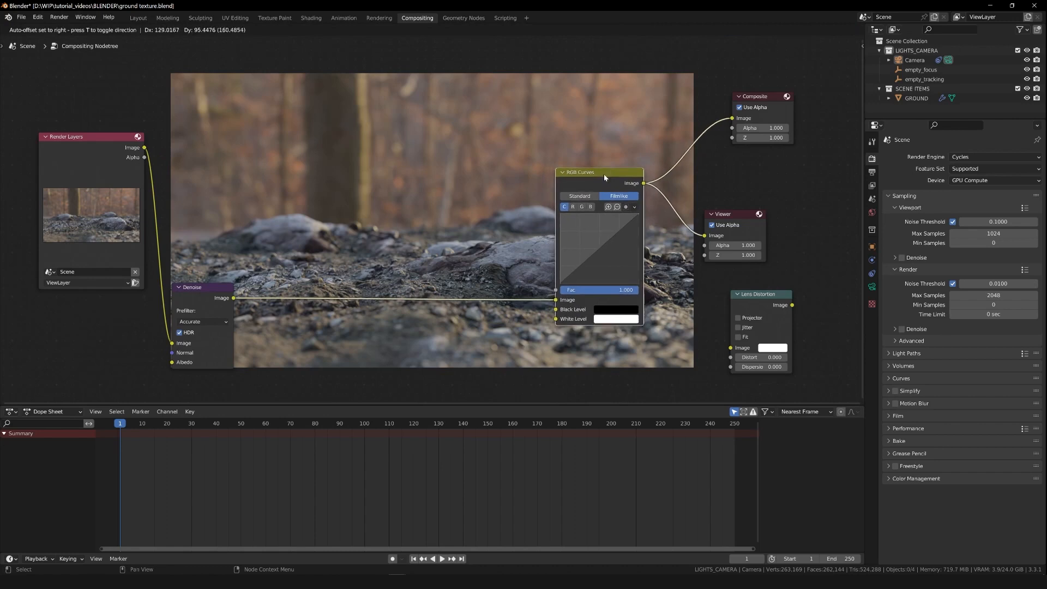
- Shape the combined RGB curve into a contrast S-curve with points near 0.2, 0.1 and 0.7, 0.7
click(620, 230)
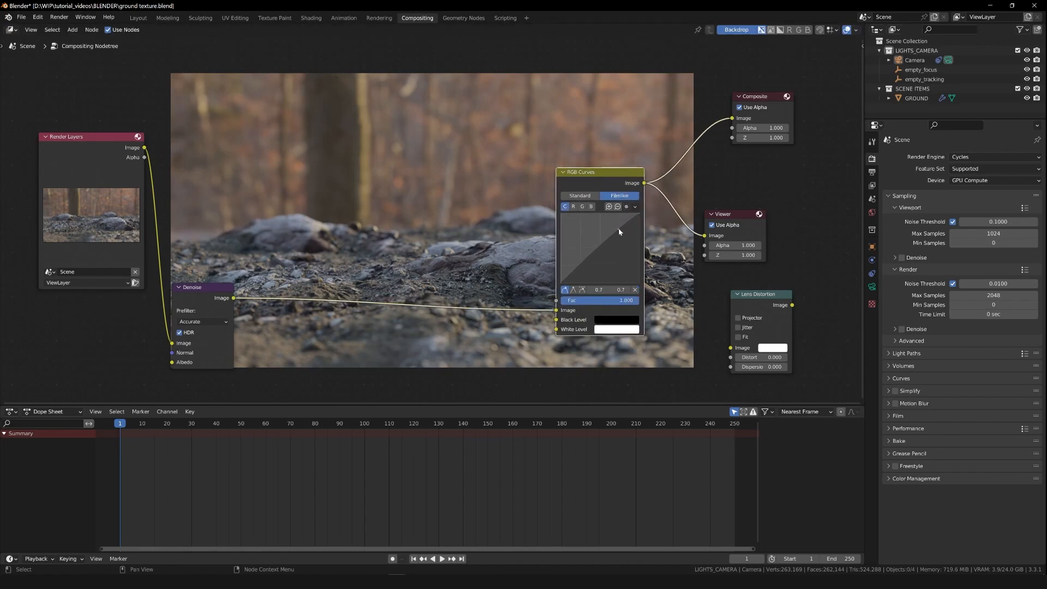
click(579, 271)
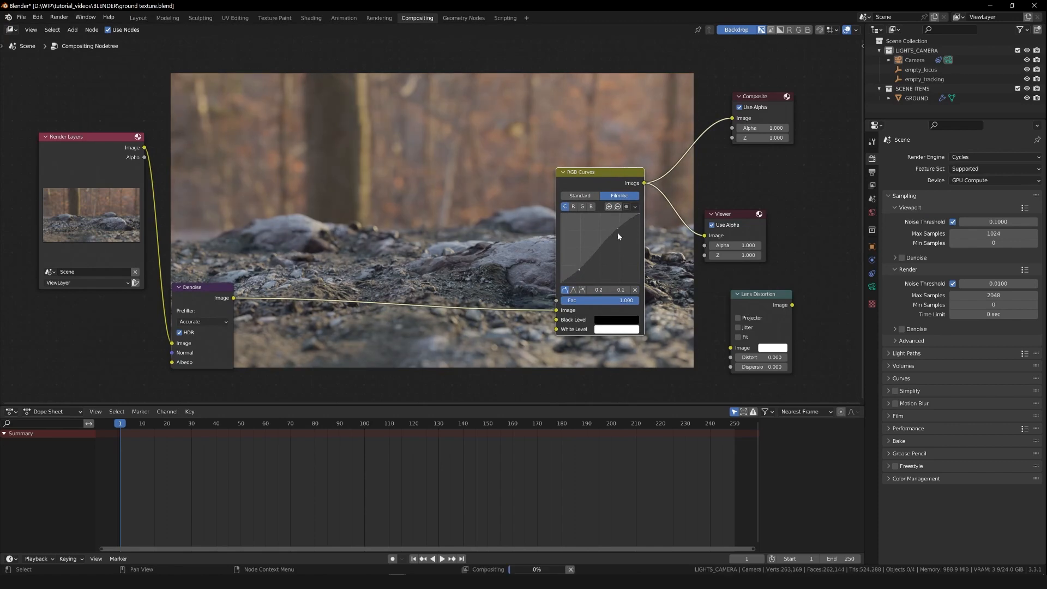
drag(617, 232, 618, 226)
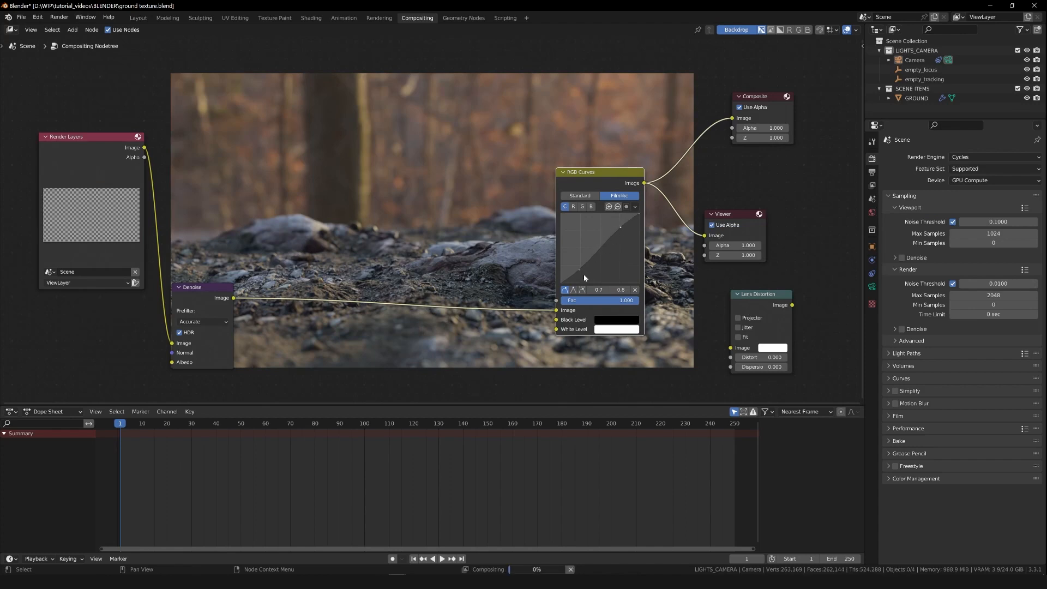
drag(622, 228, 620, 228)
drag(597, 174, 626, 181)
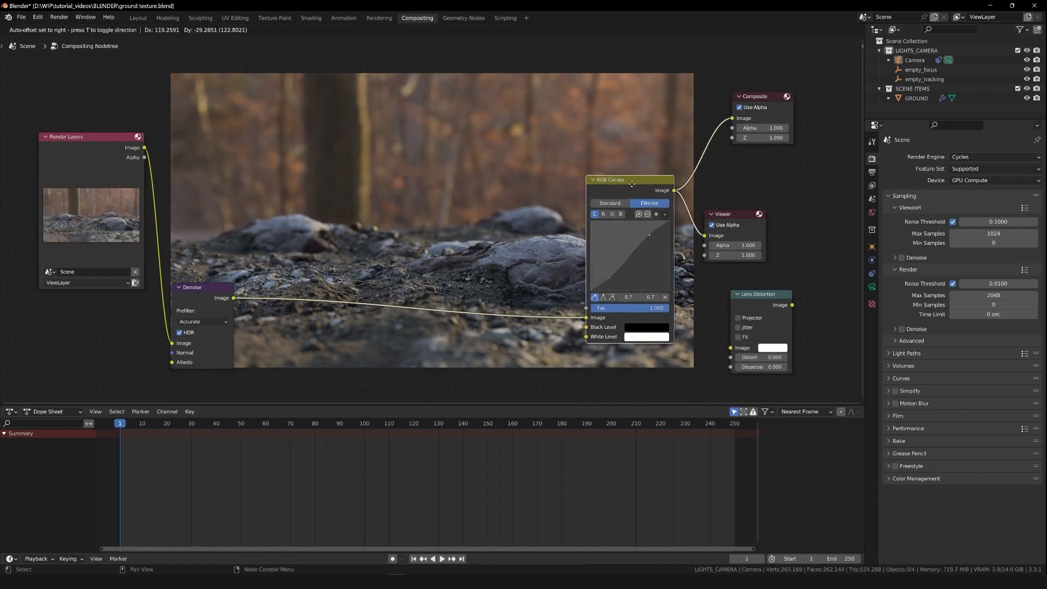
- Add a midpoint to the red curve, test it lower and higher, and settle it near 0.5, 0.4
click(603, 214)
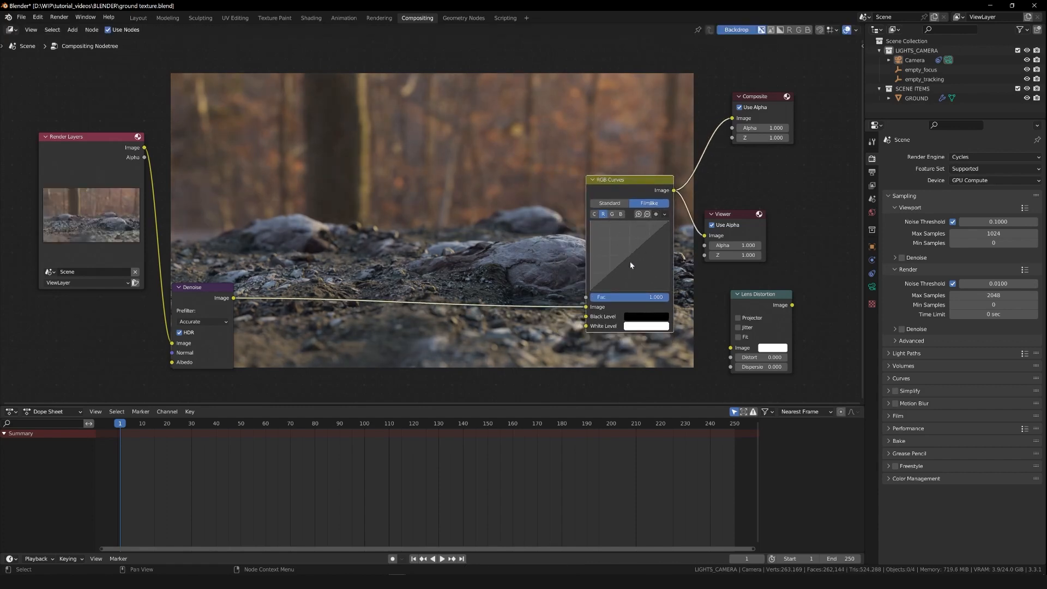
drag(630, 260, 631, 263)
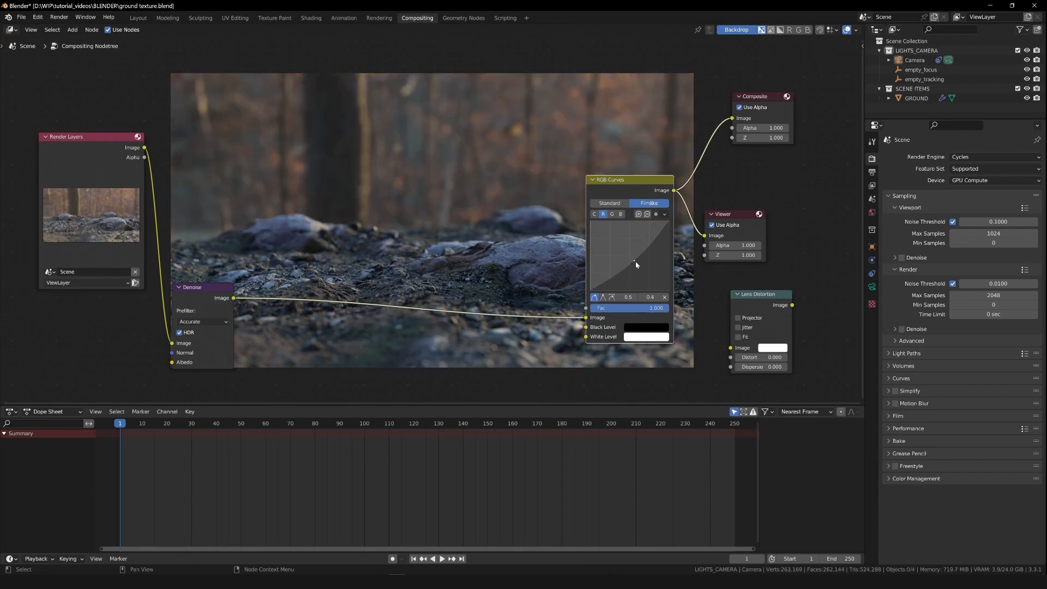
drag(633, 261, 627, 254)
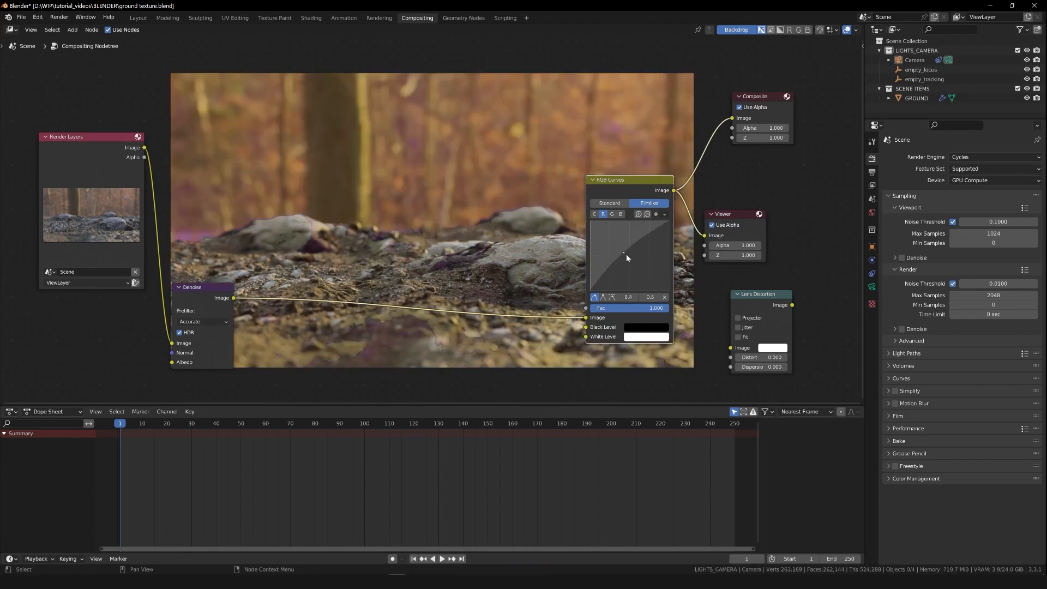
drag(631, 257, 632, 257)
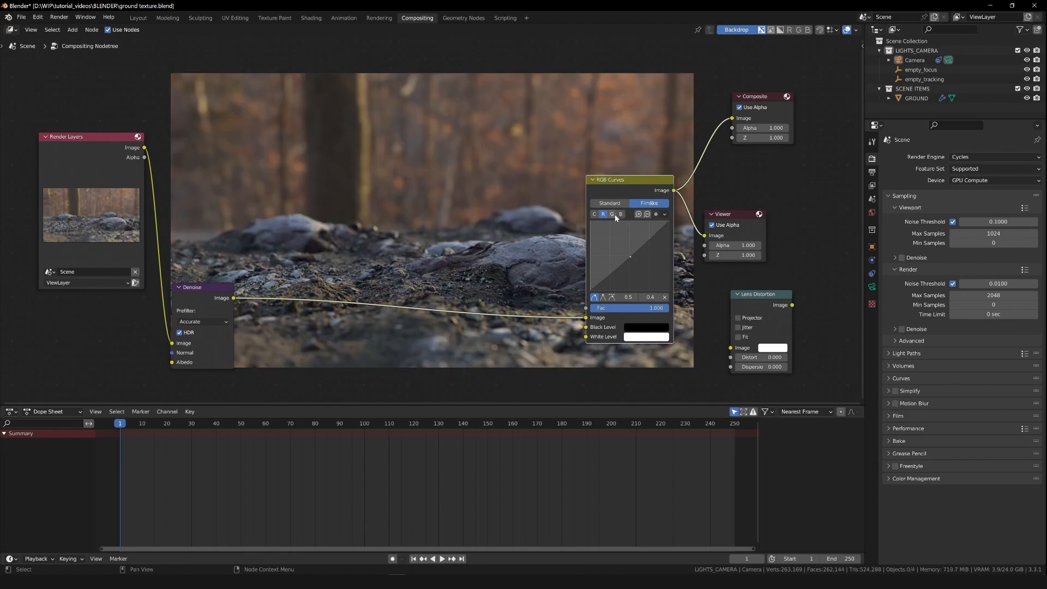
- Lift the blue curve slightly with a midpoint near 0.4, 0.5 and shift the RGB Curves node away from the Viewer
click(621, 214)
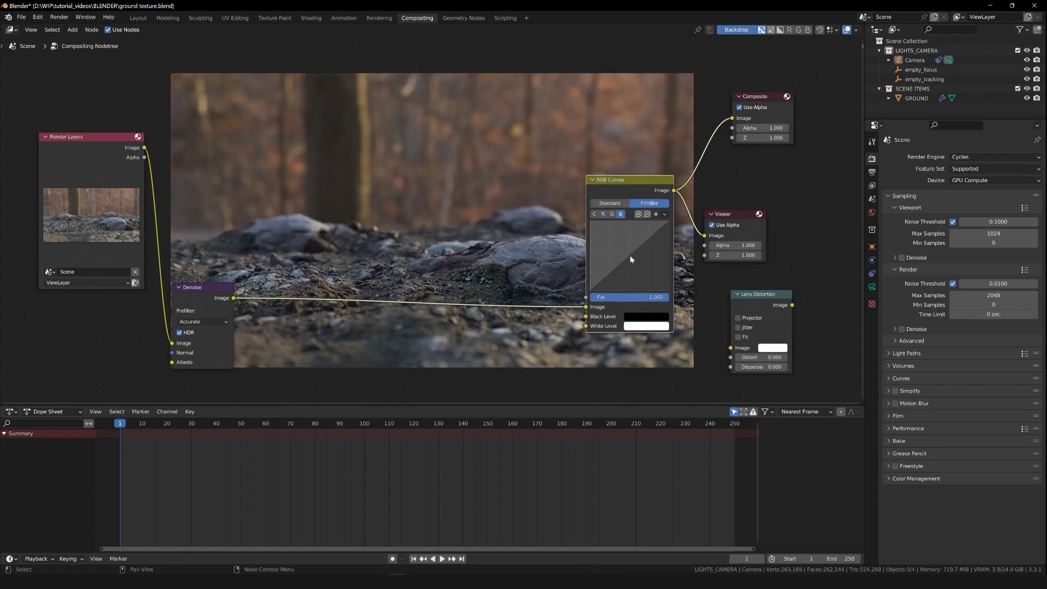
click(630, 255)
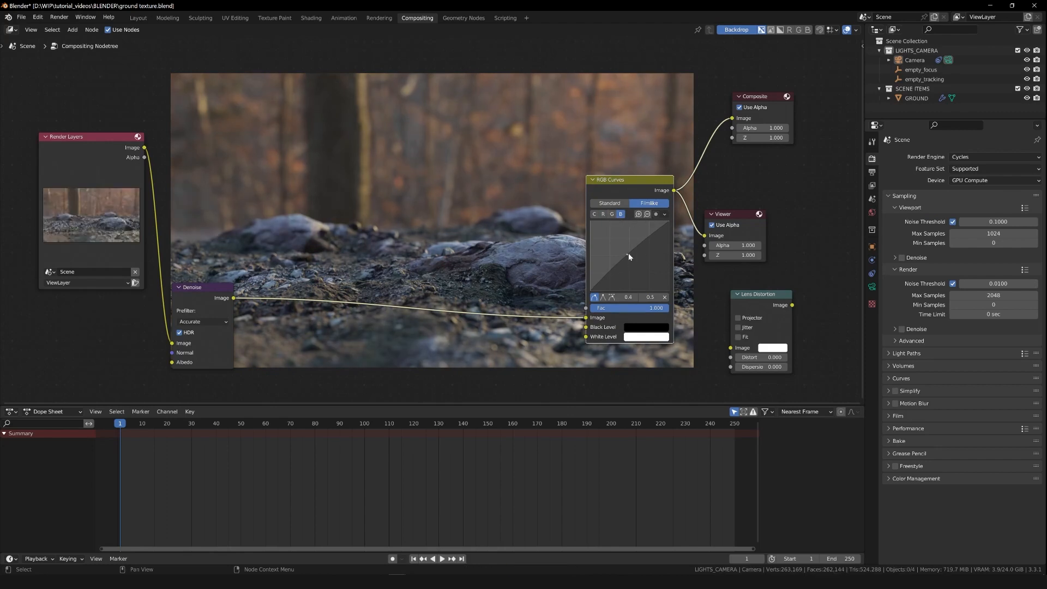
drag(629, 191, 602, 179)
- Reduce the RGB Curves effect by setting its Fac to 0.511
drag(627, 300, 591, 299)
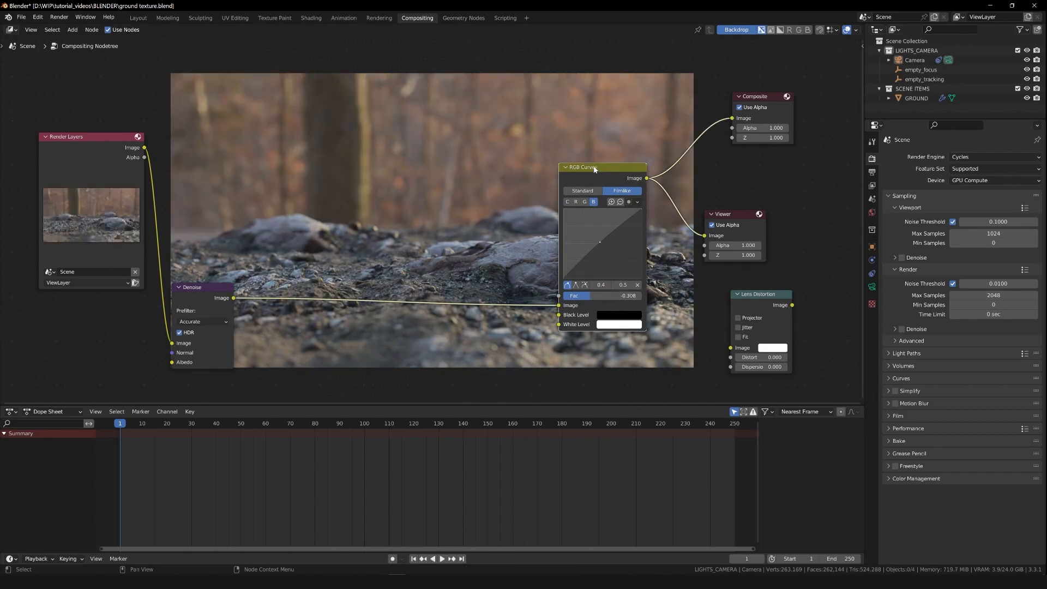
drag(594, 169, 593, 173)
mouse_move(600, 299)
mouse_down()
mouse_move(583, 302)
mouse_move(604, 303)
mouse_up()
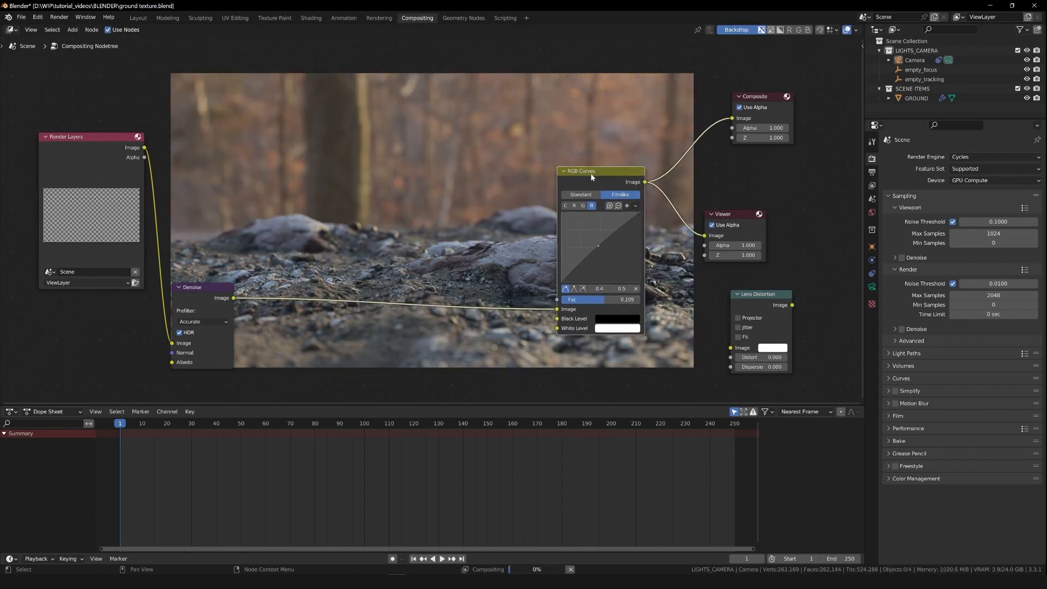
drag(607, 300, 622, 304)
- Move RGB Curves back towards Denoise and add a Hue Saturation Value node between it and the Viewer
drag(586, 166, 459, 198)
key(shift+a)
click(574, 279)
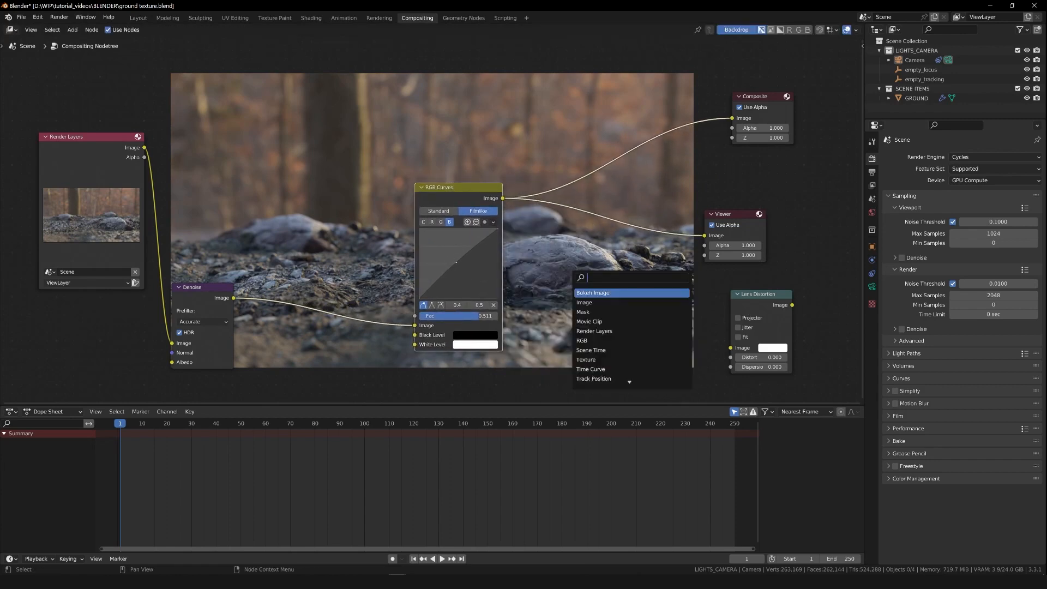
text(hue)
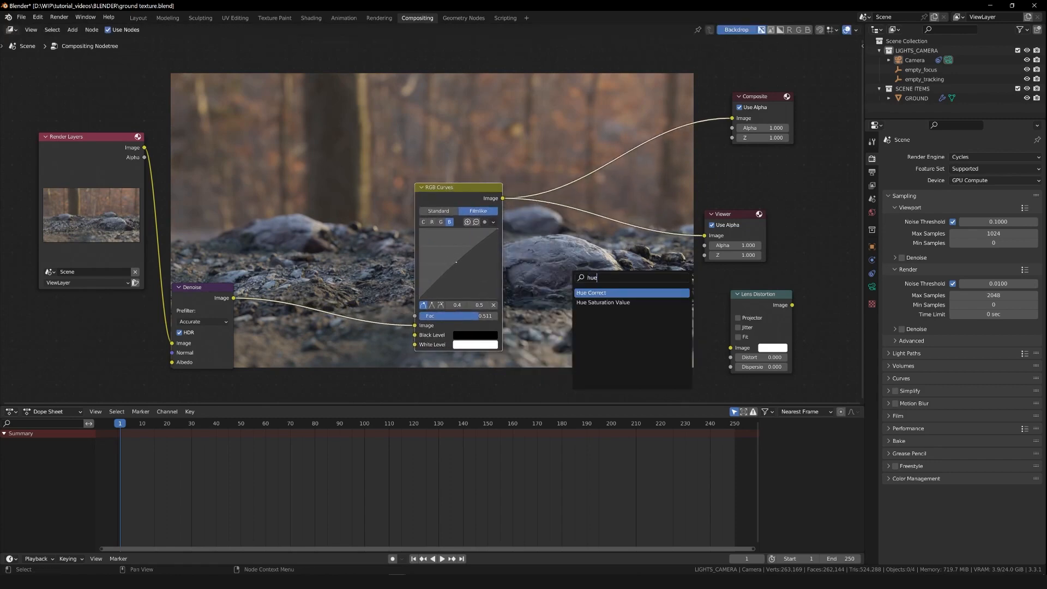
key(Down)
key(Return)
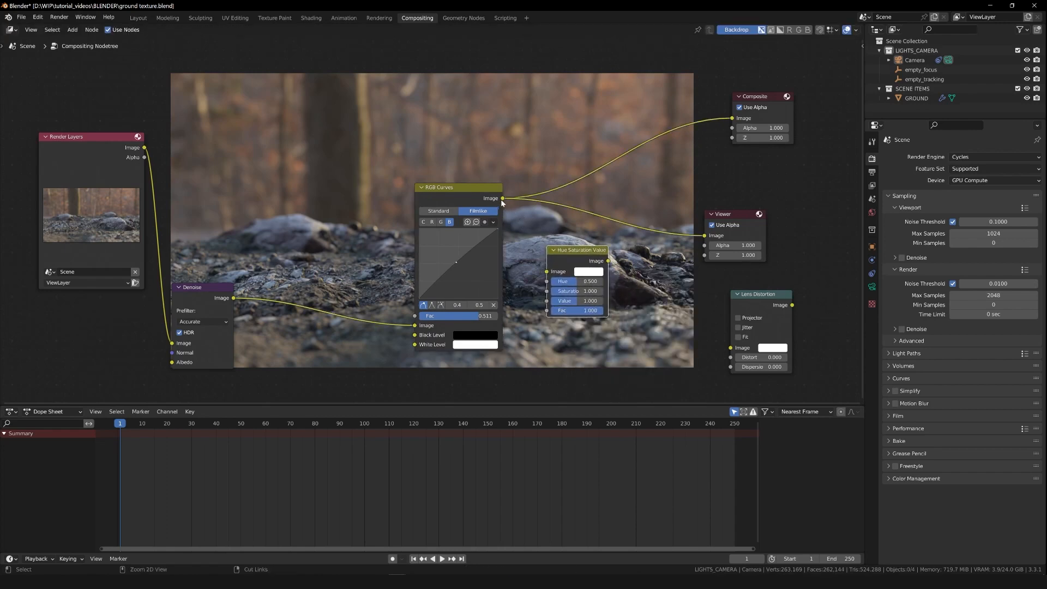
- Wire the Hue Saturation Value node between RGB Curves and both output nodes, and move RGB Curves lower
ctrl+drag(502, 198, 609, 261)
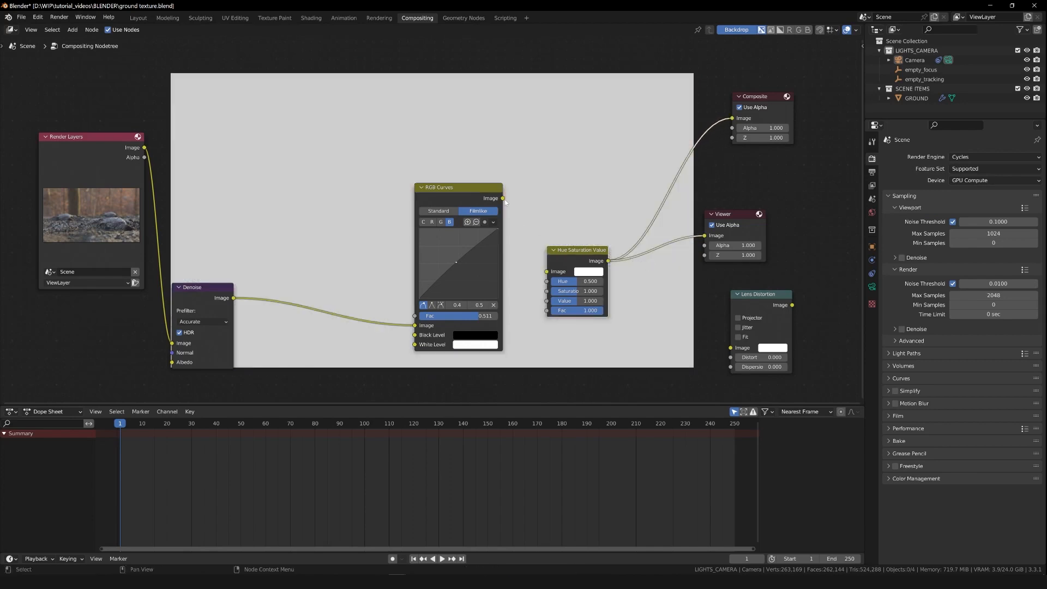
drag(504, 200, 547, 271)
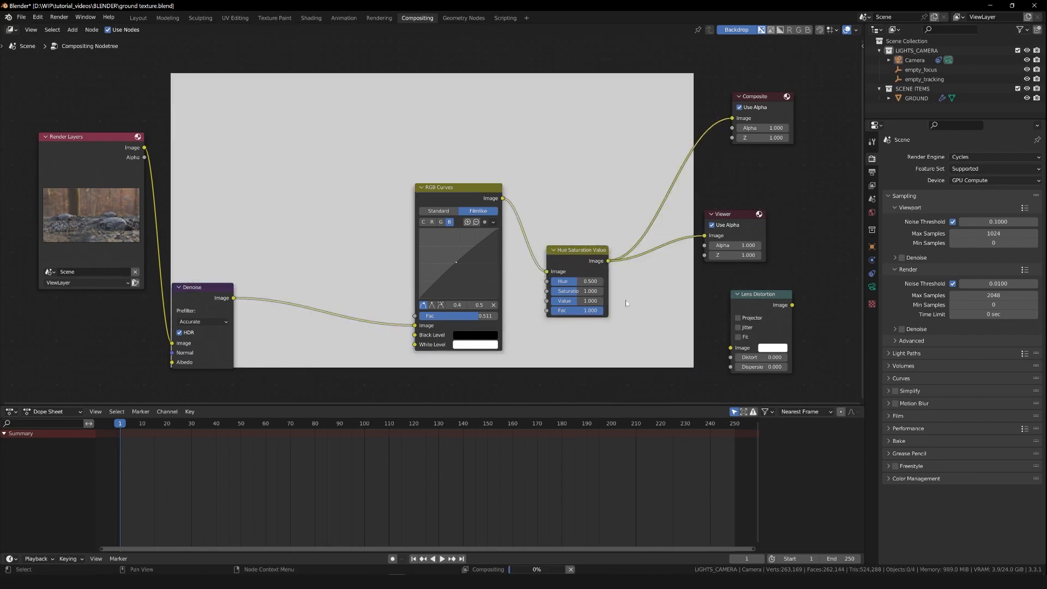
drag(443, 197, 420, 303)
- Set the Hue Saturation Value node's saturation to 0.943 and try a hue of 0.48
mouse_move(581, 295)
mouse_down()
mouse_move(566, 295)
mouse_move(580, 296)
mouse_up()
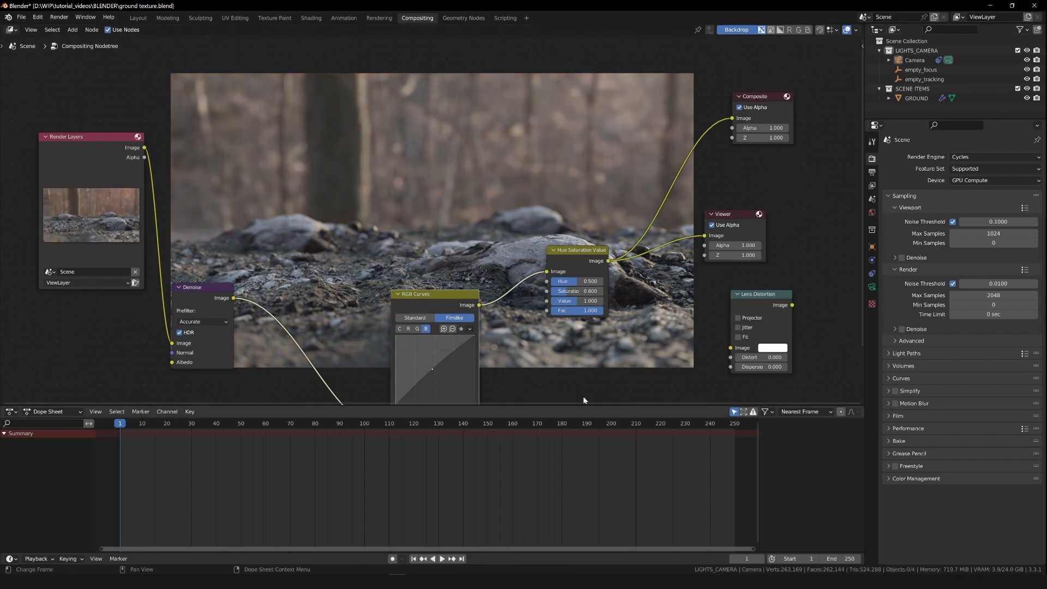
drag(574, 295, 587, 296)
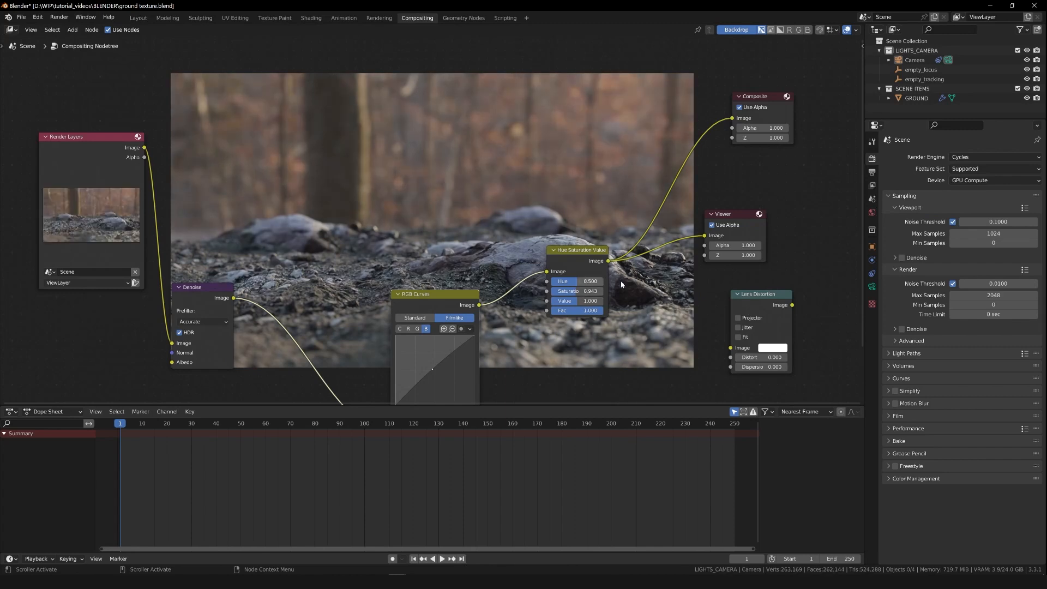
click(573, 281)
text(1)
key(Return)
click(582, 282)
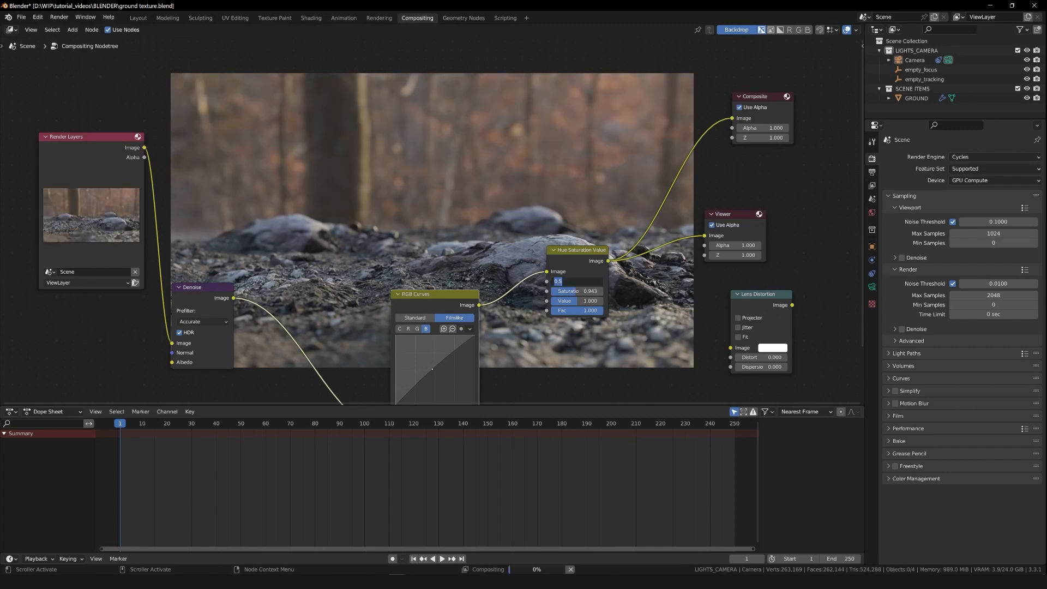
text(0.48)
key(Return)
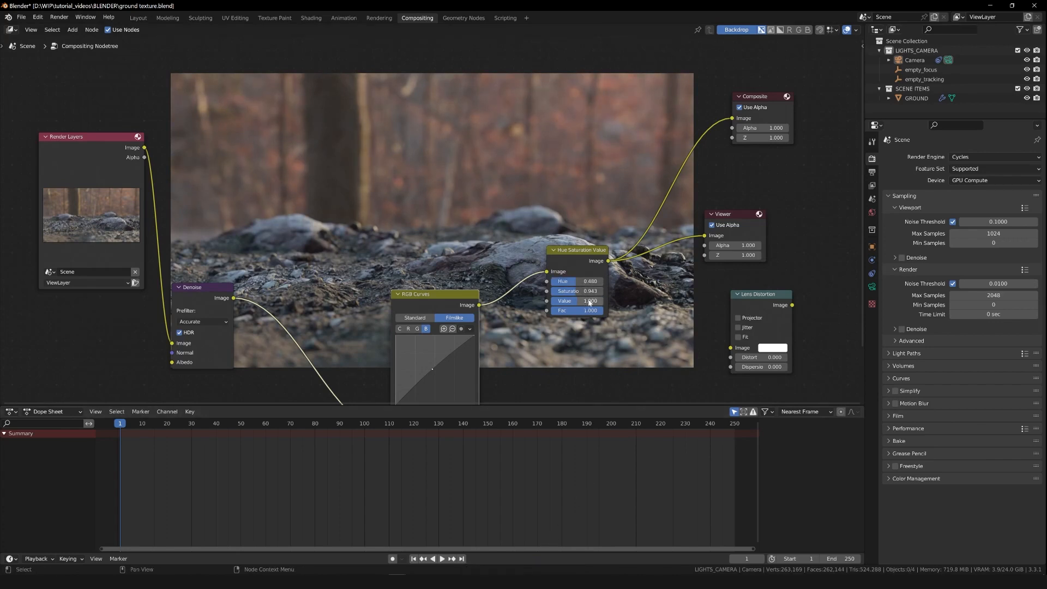
- Set the Hue Saturation Value node's hue to 0.51
double_click(579, 281)
text(0.5)
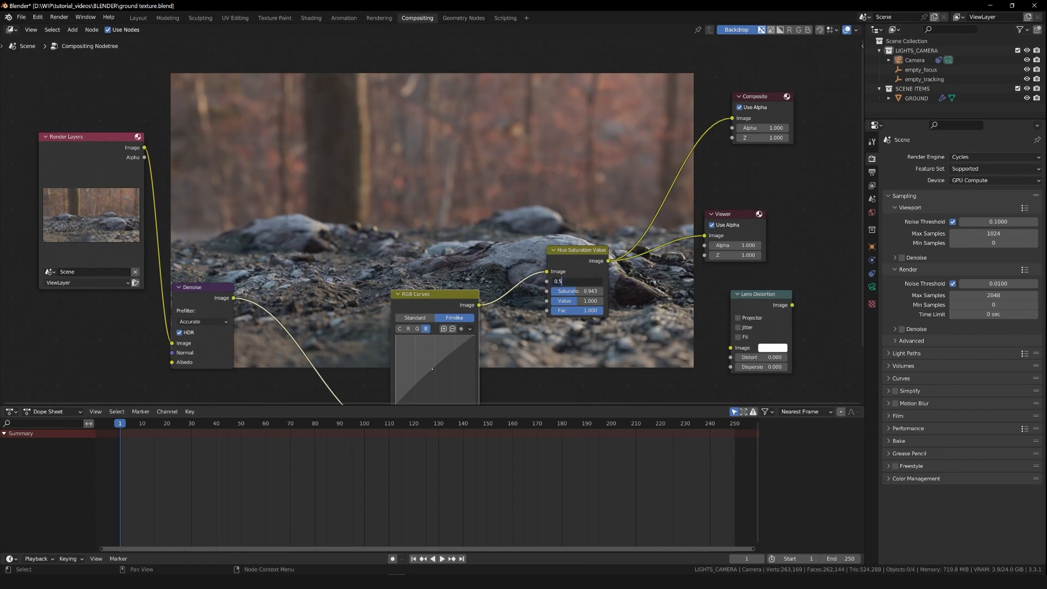
text(1)
key(Return)
- Reposition RGB Curves and Hue Saturation Value, move Composite and Viewer farther out, and turn off the Viewer's Use Alpha
mouse_move(430, 299)
mouse_down()
mouse_move(418, 243)
mouse_move(421, 310)
mouse_up()
mouse_move(579, 251)
mouse_down()
mouse_move(583, 260)
mouse_move(573, 254)
mouse_up()
drag(418, 307, 380, 191)
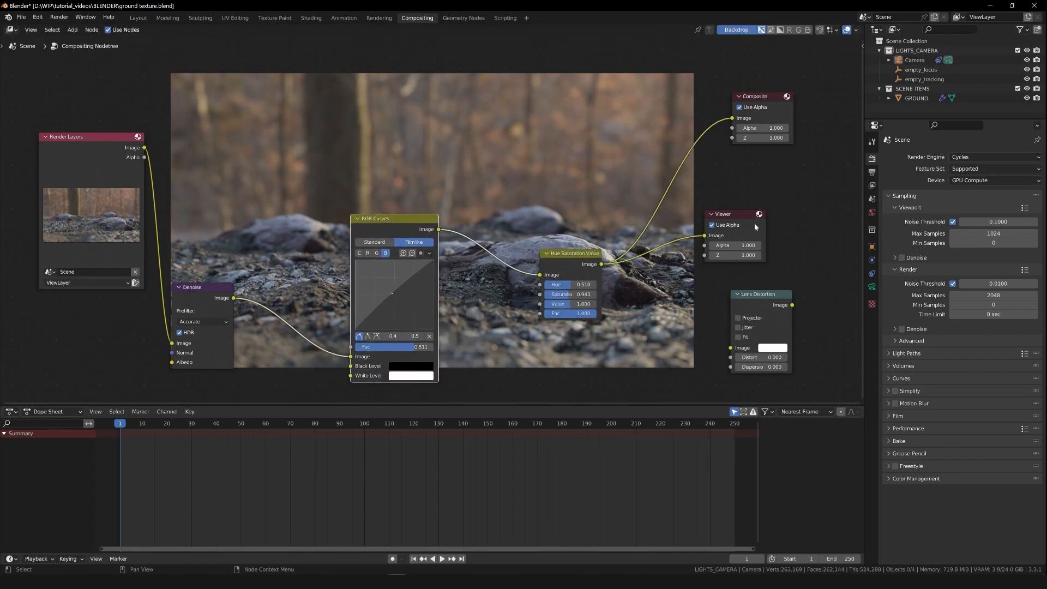
drag(746, 214, 779, 221)
drag(768, 94, 820, 92)
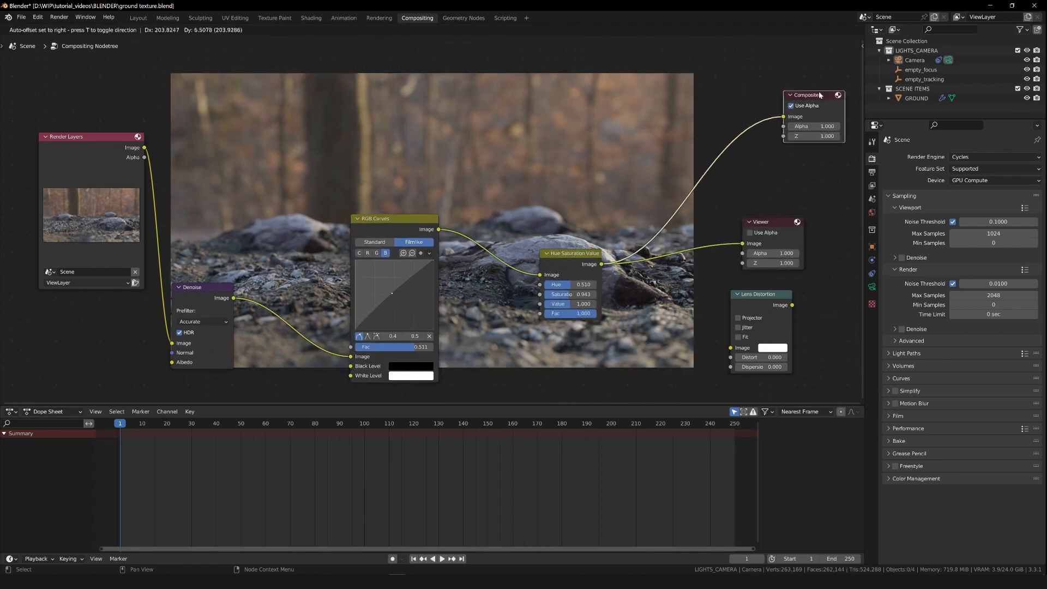
drag(785, 221, 830, 226)
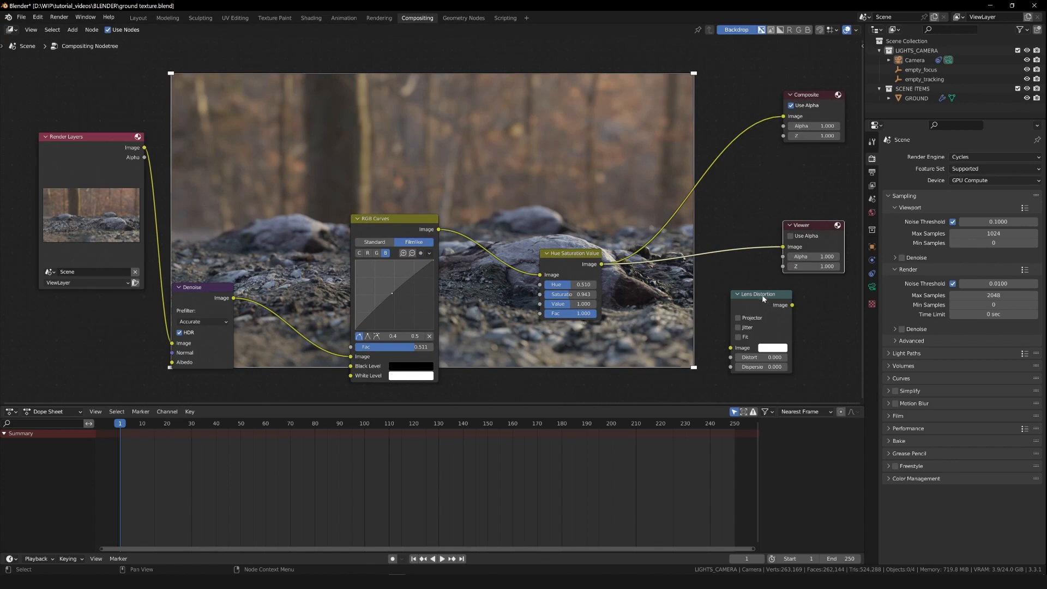
- Insert the Lens Distortion node between Hue Saturation Value and the Composite and Viewer nodes
drag(764, 297, 683, 292)
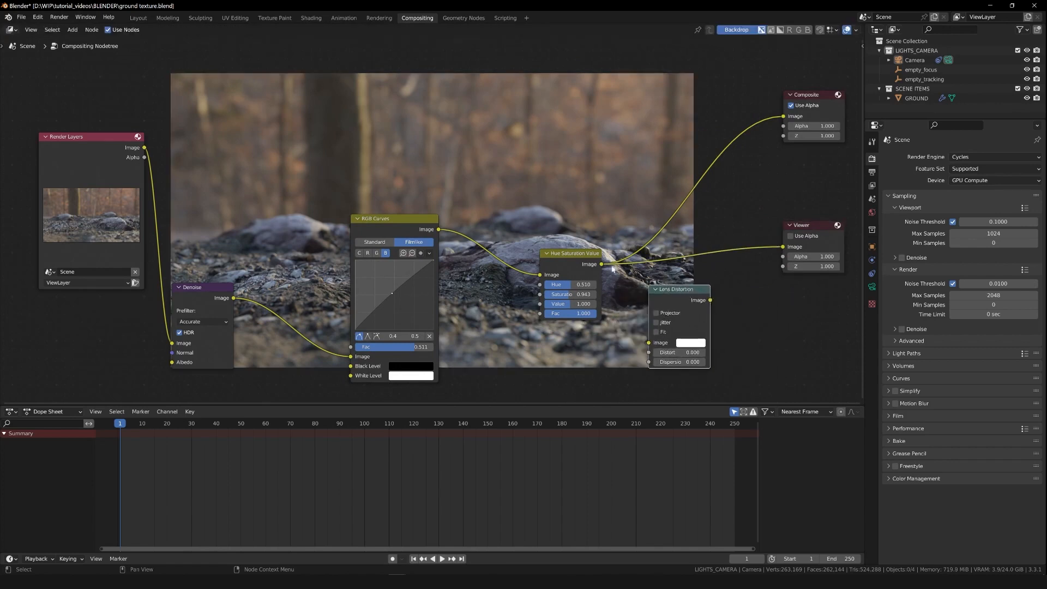
ctrl+drag(602, 265, 686, 297)
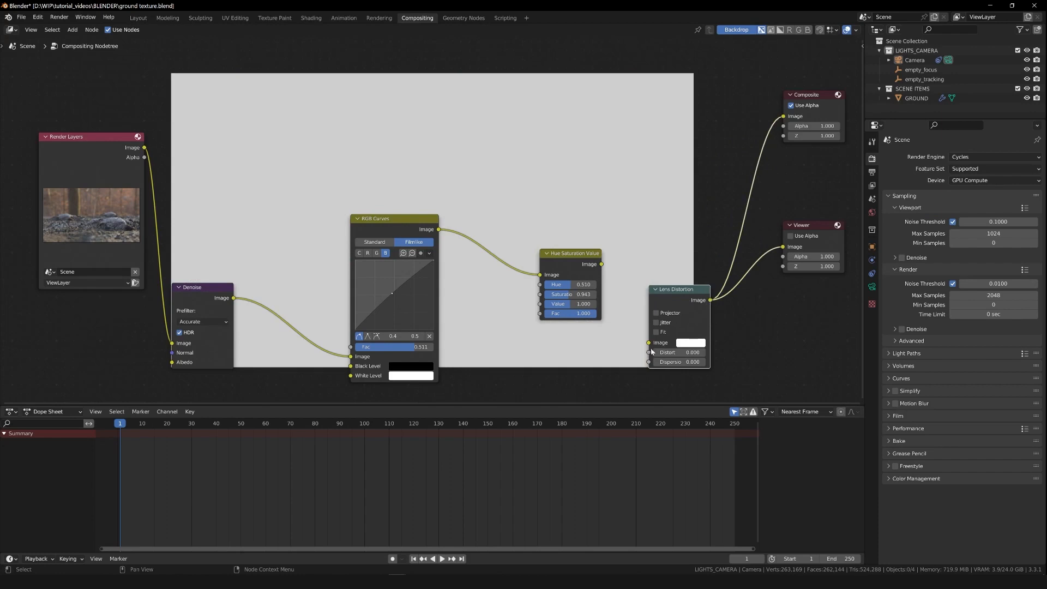
drag(569, 254, 648, 342)
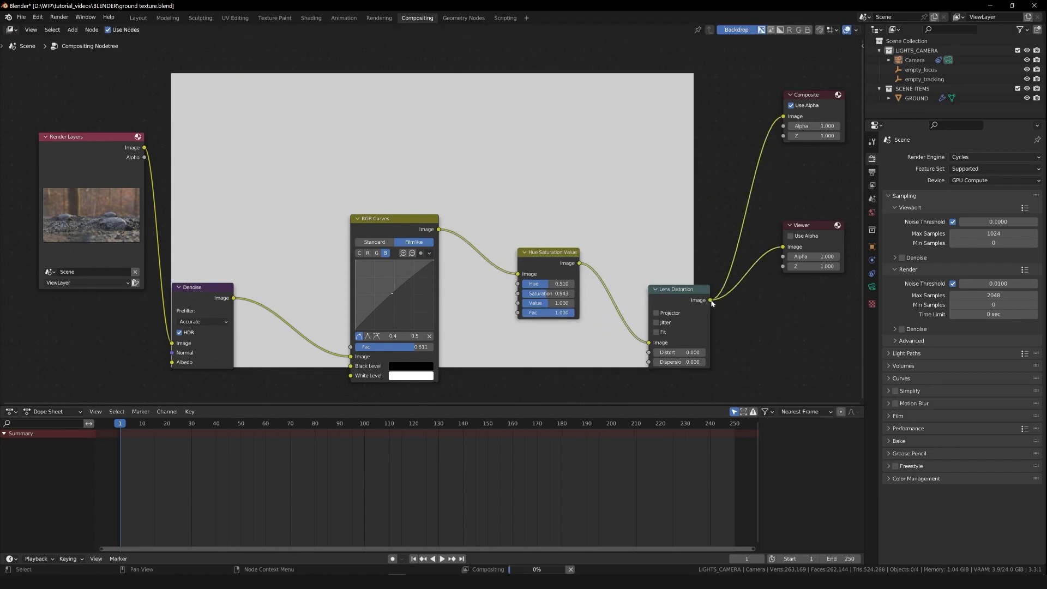
- Move the Hue Saturation Value node down beside Lens Distortion and shift RGB Curves closer to Denoise to uncover the backdrop rock
mouse_move(710, 300)
ctrl+mouse_down()
mouse_move(763, 252)
mouse_move(721, 252)
mouse_move(708, 143)
mouse_move(723, 289)
mouse_move(710, 300)
ctrl+mouse_up()
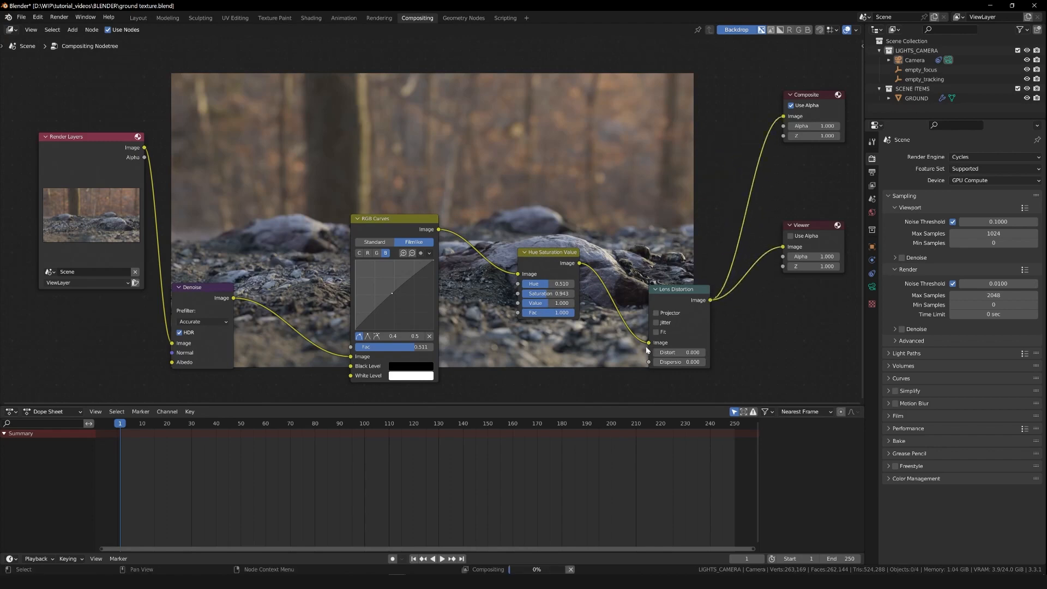
mouse_move(648, 343)
mouse_down()
mouse_move(618, 353)
mouse_move(650, 342)
mouse_up()
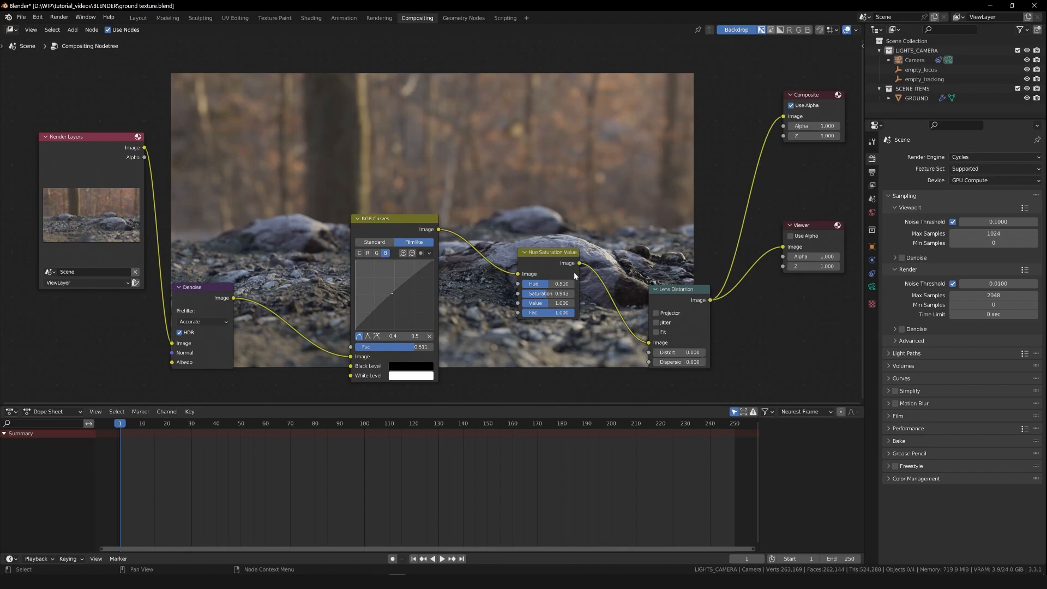
drag(574, 272, 591, 329)
drag(385, 223, 353, 233)
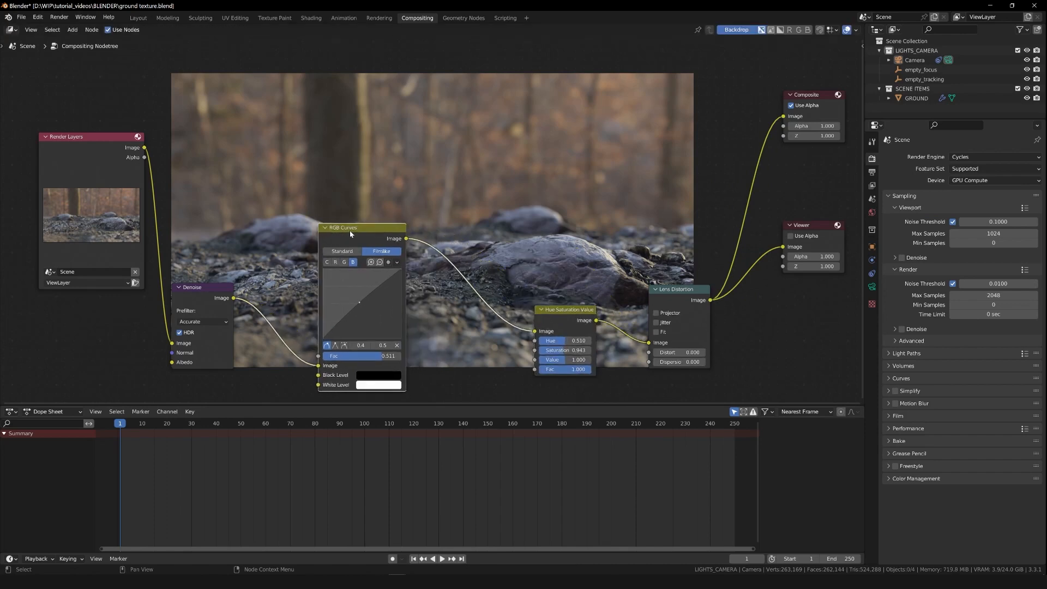
- Try a dispersion of 0.1 on the Lens Distortion node and move RGB Curves below the backdrop's rocks to judge the effect
click(679, 363)
text(0.1)
key(Return)
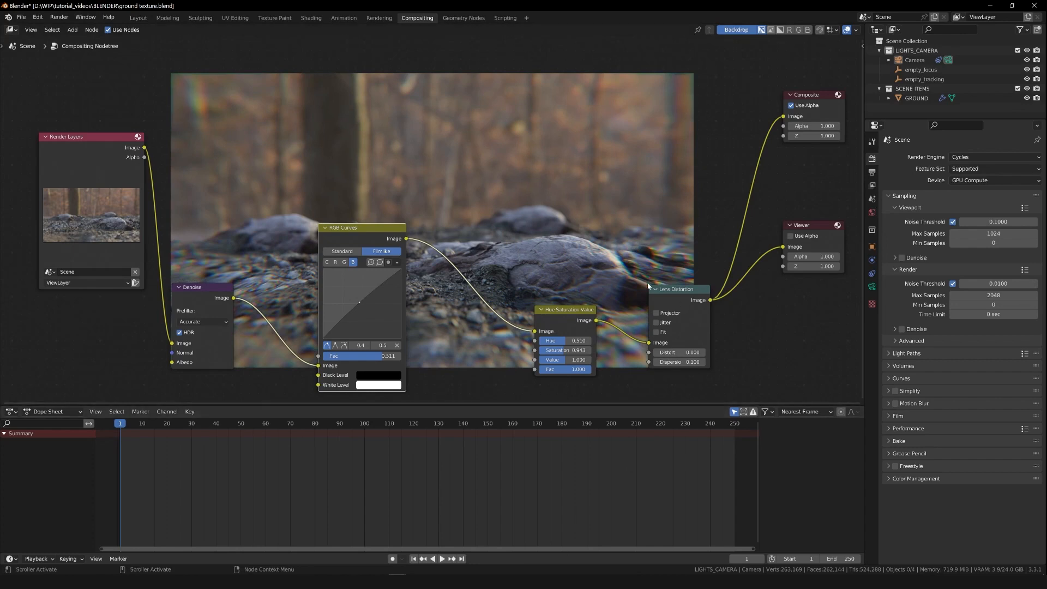
drag(364, 231, 390, 345)
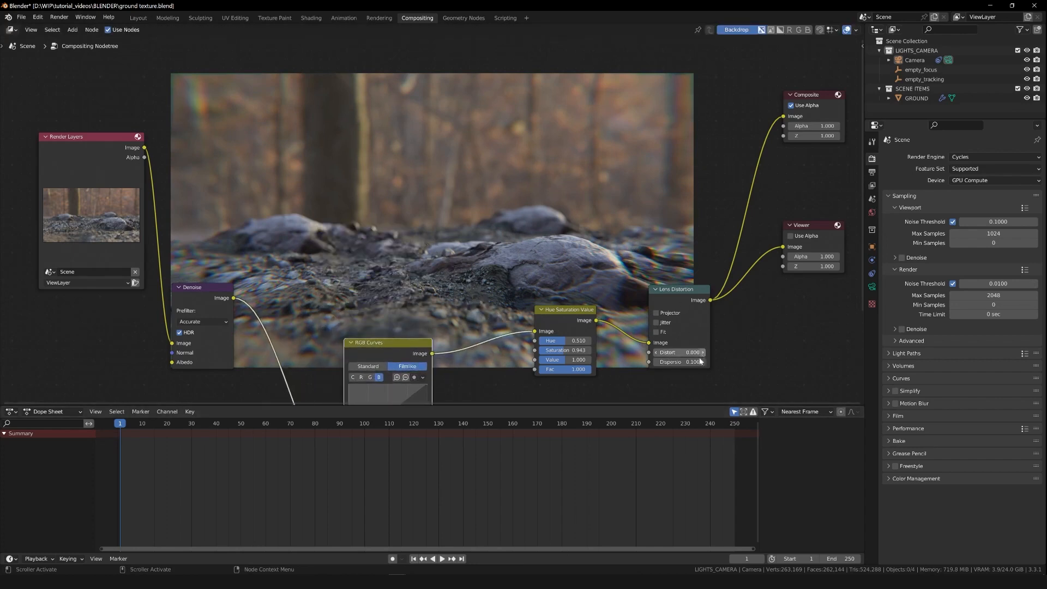
- Set the Lens Distortion node's dispersion to 0.02
click(688, 362)
text(0)
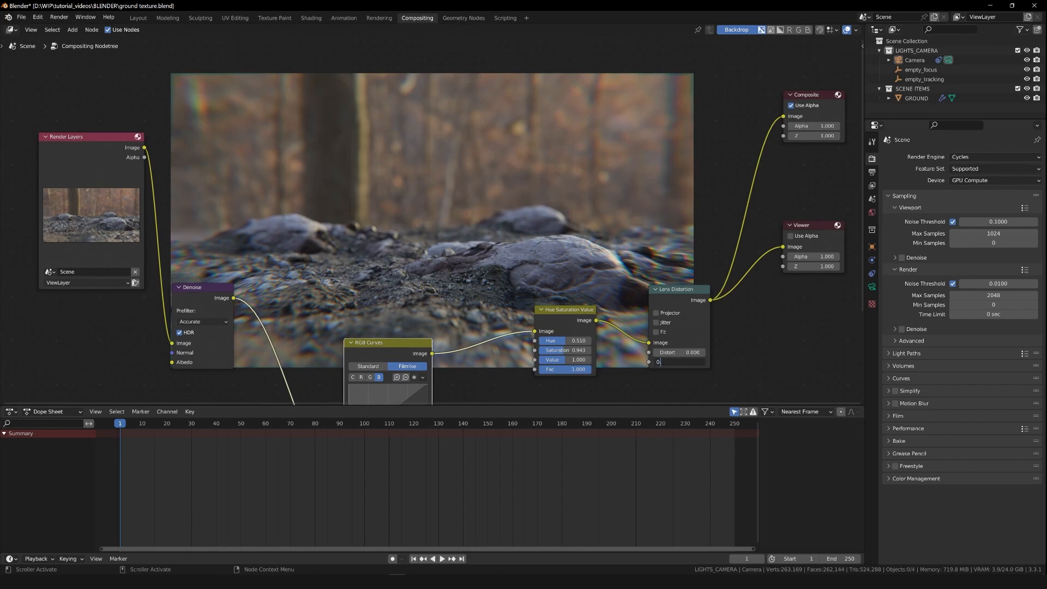
text(.02)
key(Return)
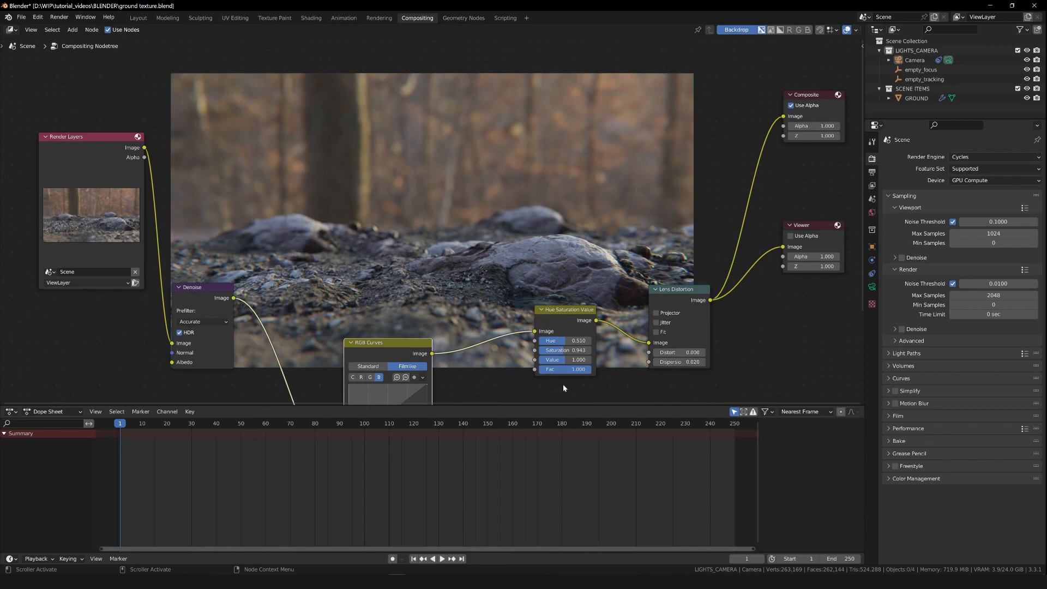
- Rearrange the Lens Distortion, Hue Saturation Value, RGB Curves and Denoise nodes so the whole chain fits within the node editor
drag(679, 289, 691, 295)
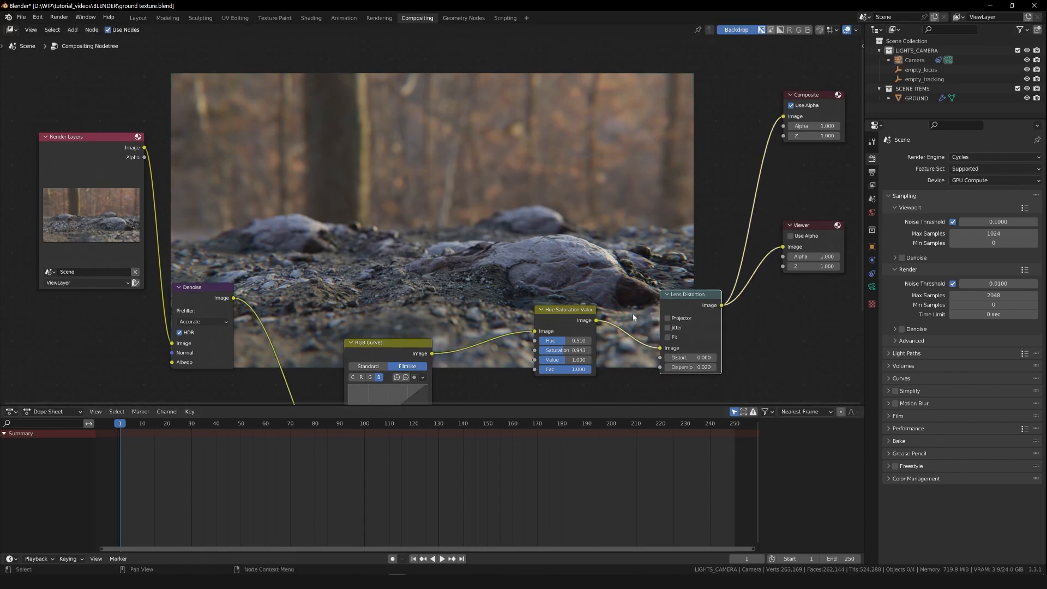
drag(567, 310, 570, 287)
drag(388, 348, 381, 258)
drag(205, 291, 208, 252)
drag(411, 267, 403, 218)
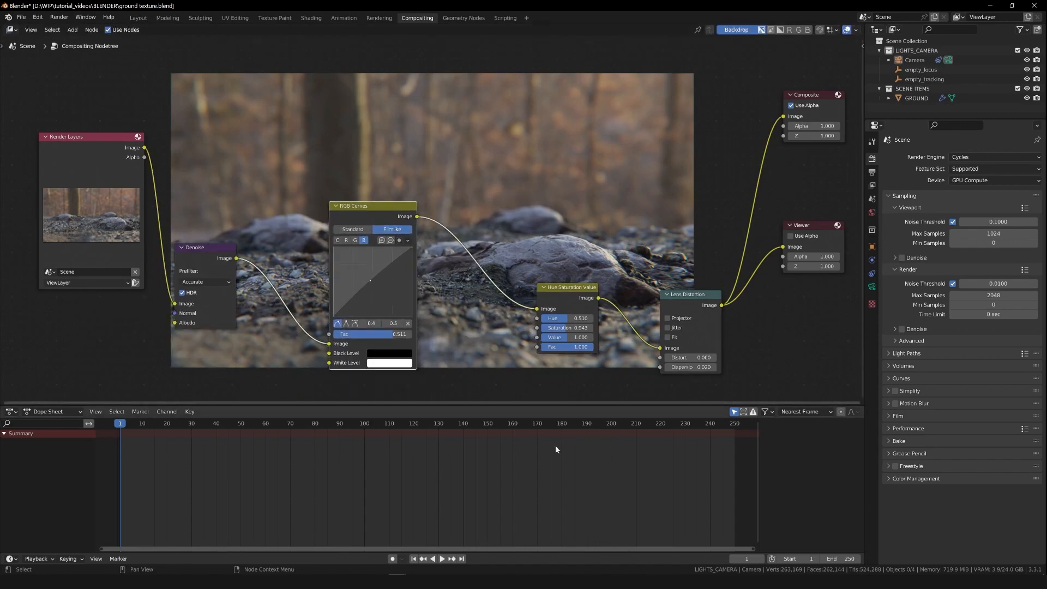
- Bring up the composited render result and save it as new_render_comp.png in the RENDER folder
mouse_move(397, 578)
click(494, 531)
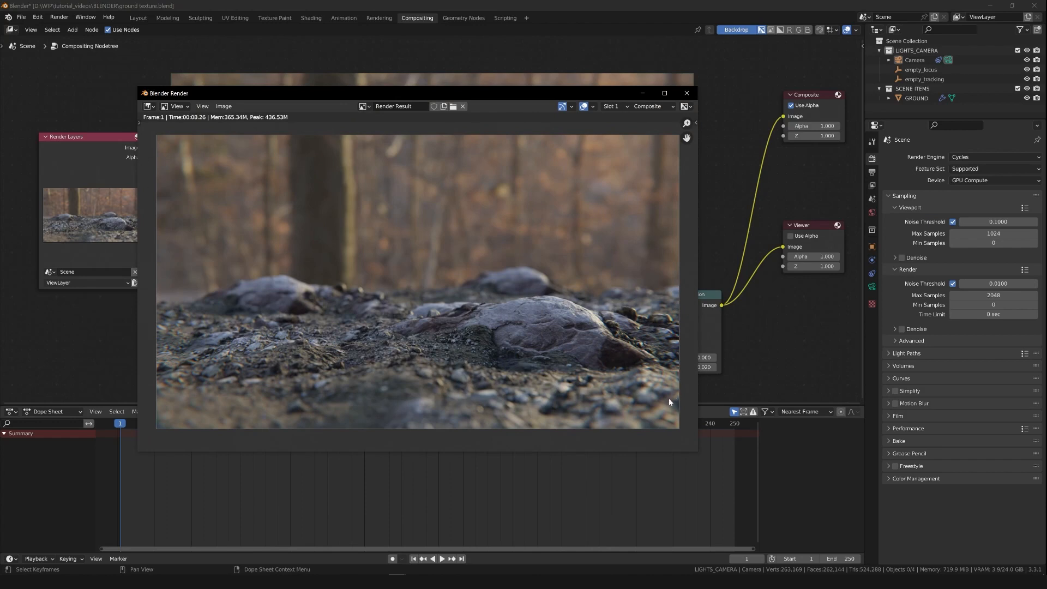
click(224, 106)
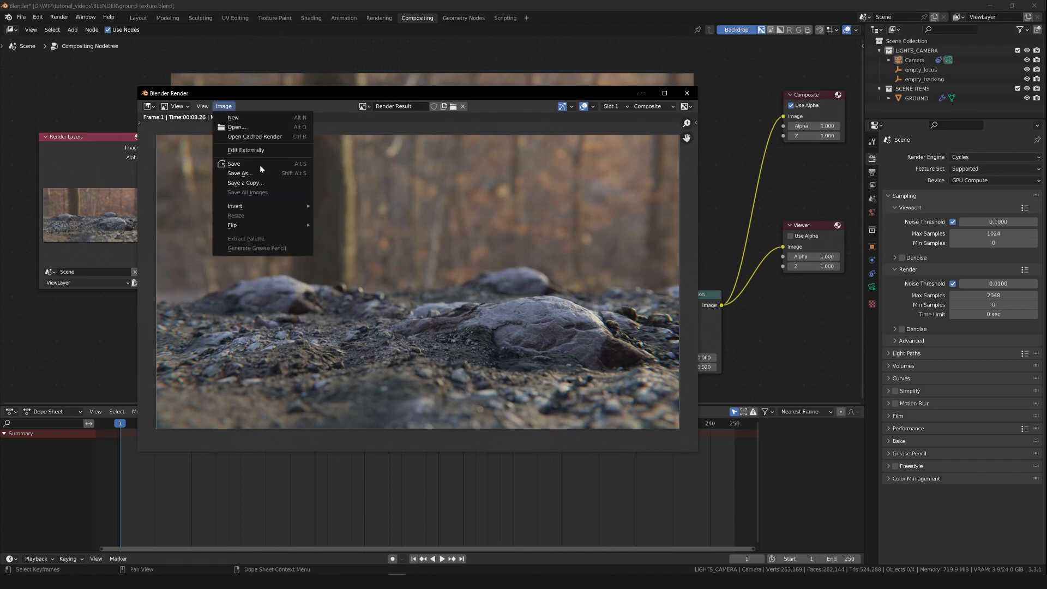
click(265, 170)
click(185, 131)
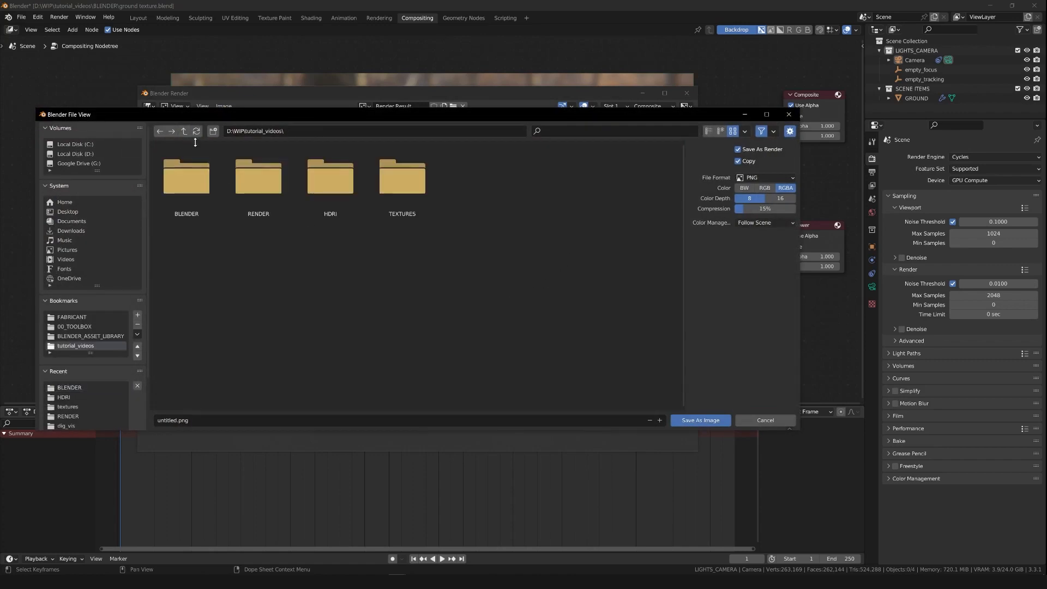
double_click(261, 185)
click(197, 420)
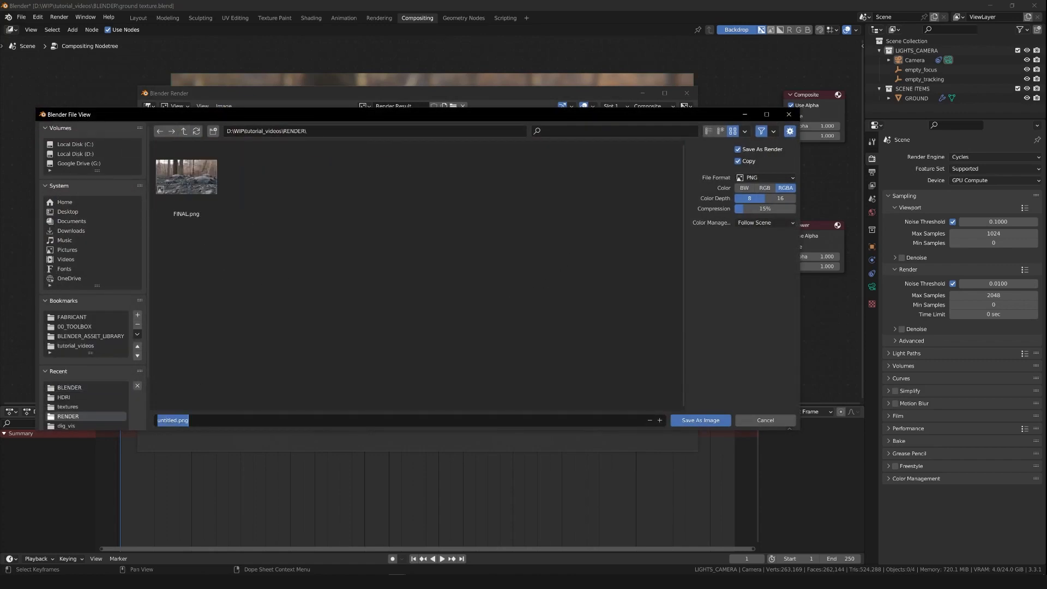
text(new_render_comp)
click(701, 420)
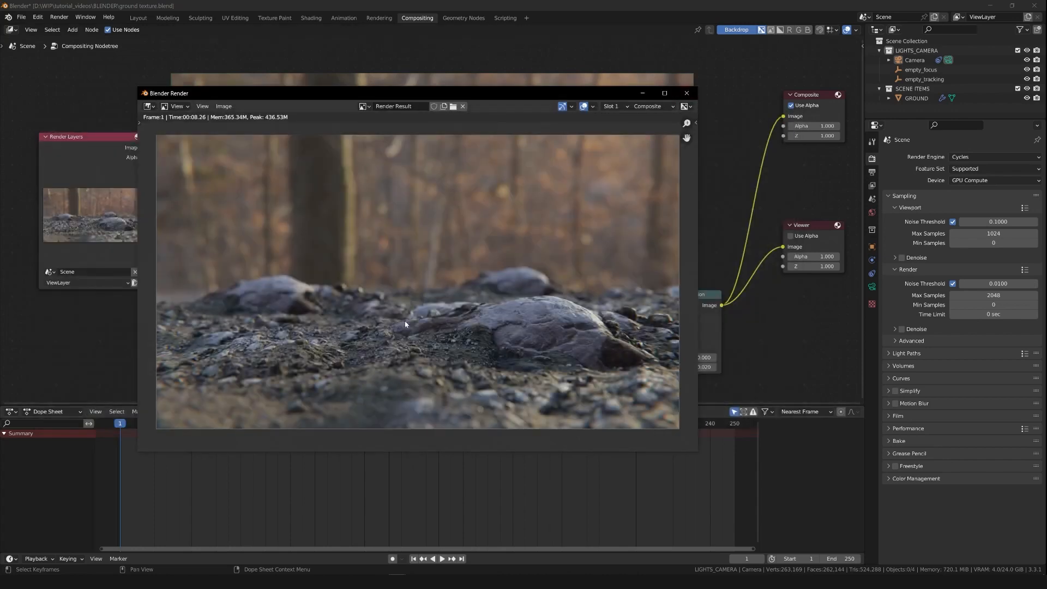
- In the Layout workspace, move empty_tracking to about X 0.15 m, Y -0.05 m, Z 0.04 m to reframe the camera, and deselect it
click(692, 93)
click(138, 18)
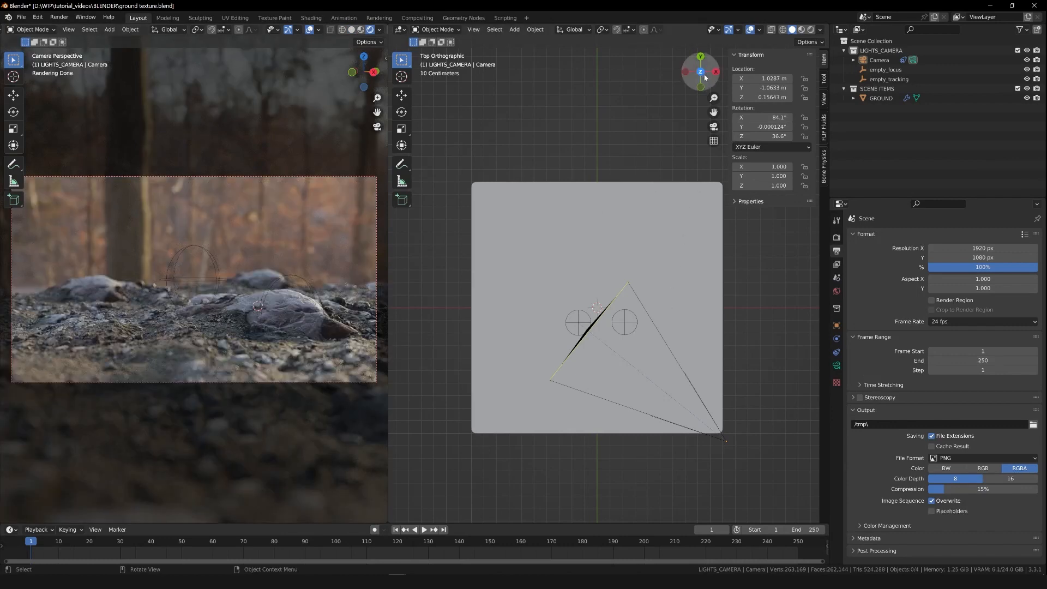
drag(700, 71, 612, 202)
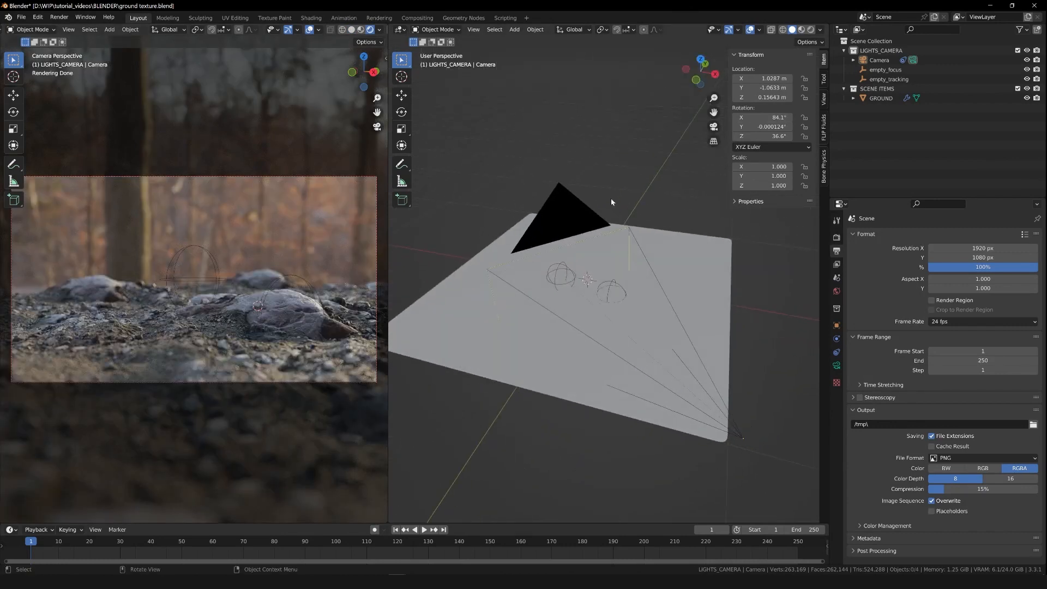
click(561, 266)
click(565, 267)
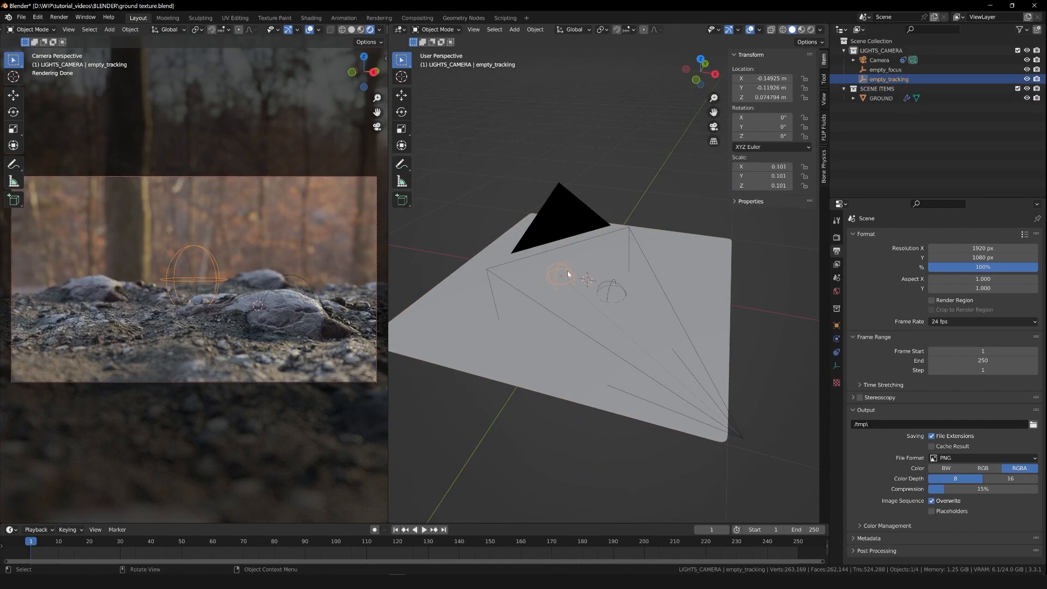
key(g)
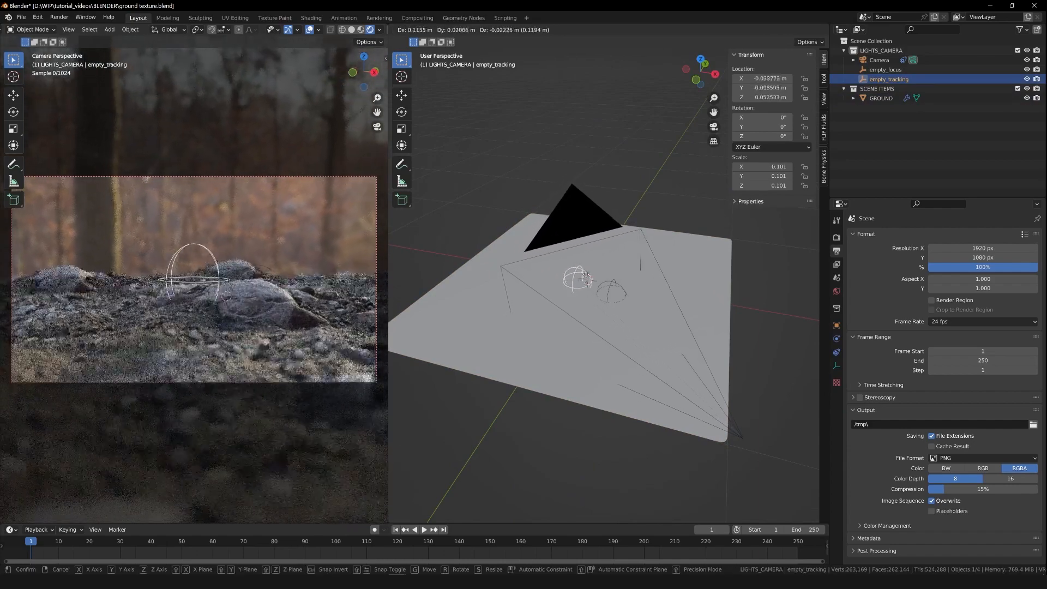
click(623, 279)
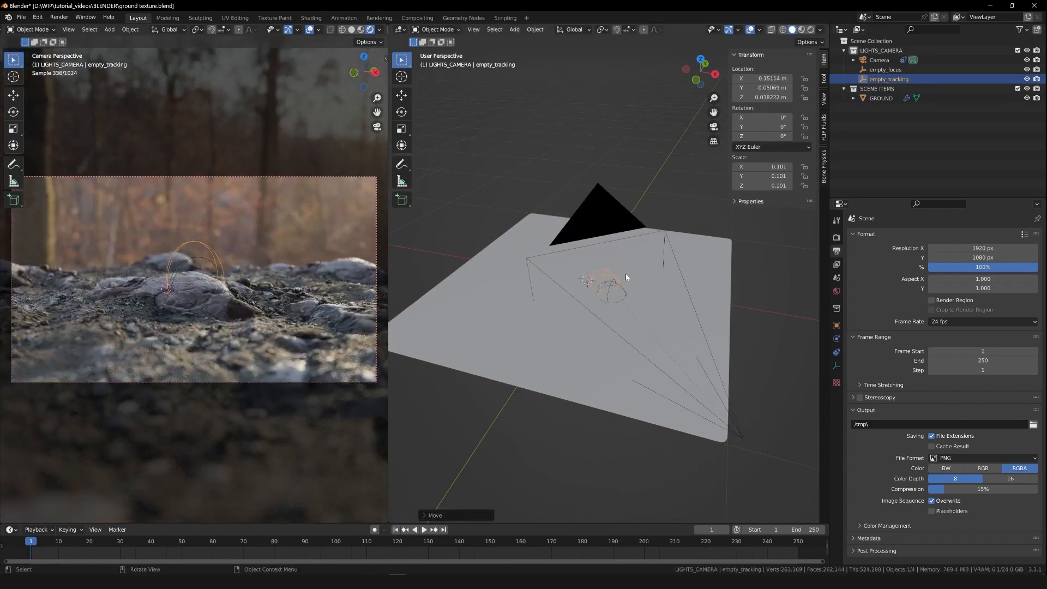
click(626, 274)
click(525, 158)
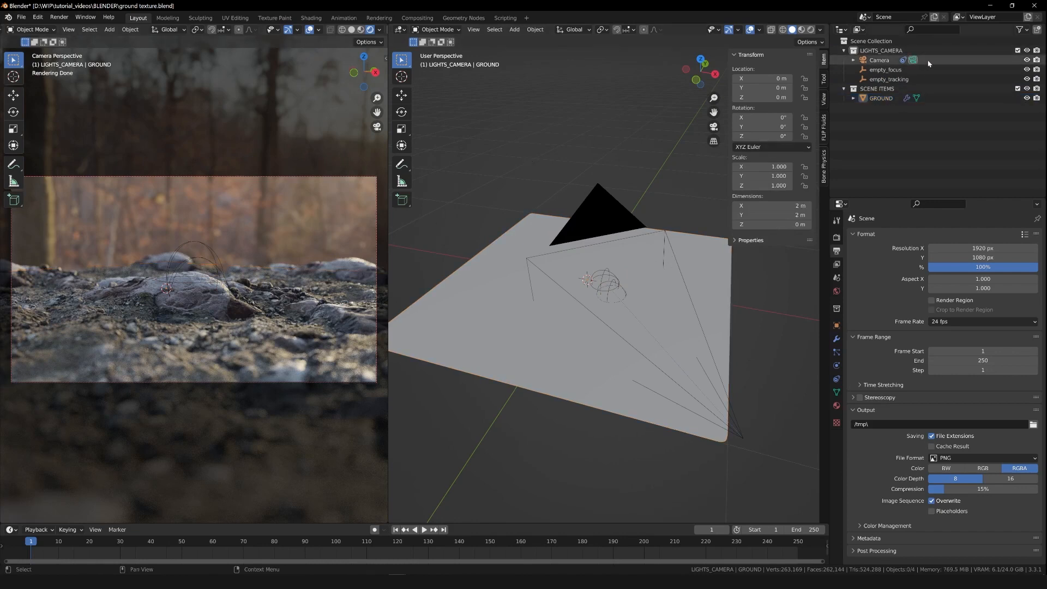
- Set the camera's depth of field F-Stop to 4.2
click(900, 60)
click(837, 366)
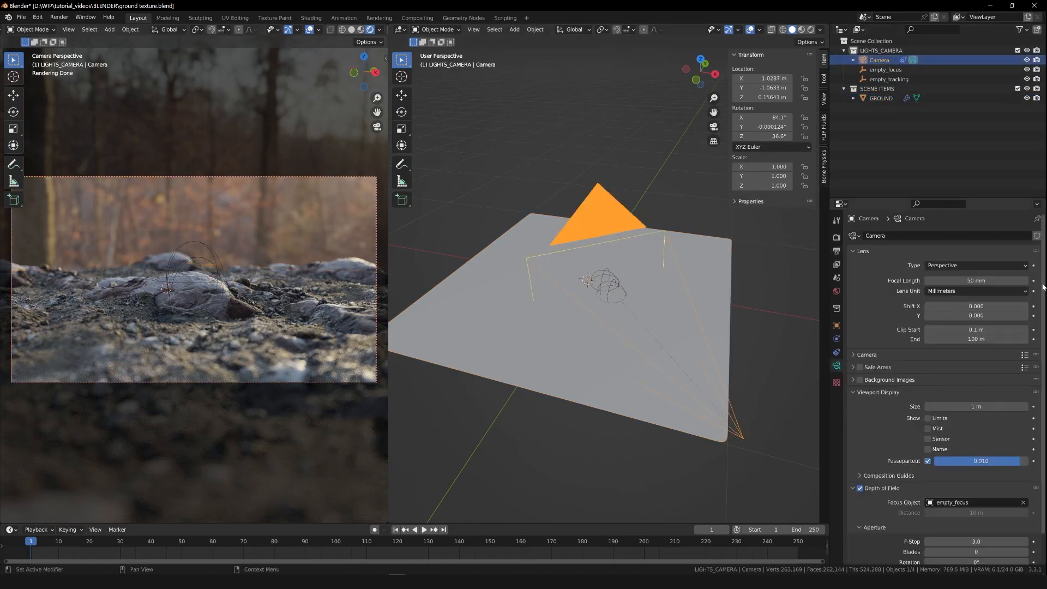
scroll(1019, 491, down, 1)
click(1004, 515)
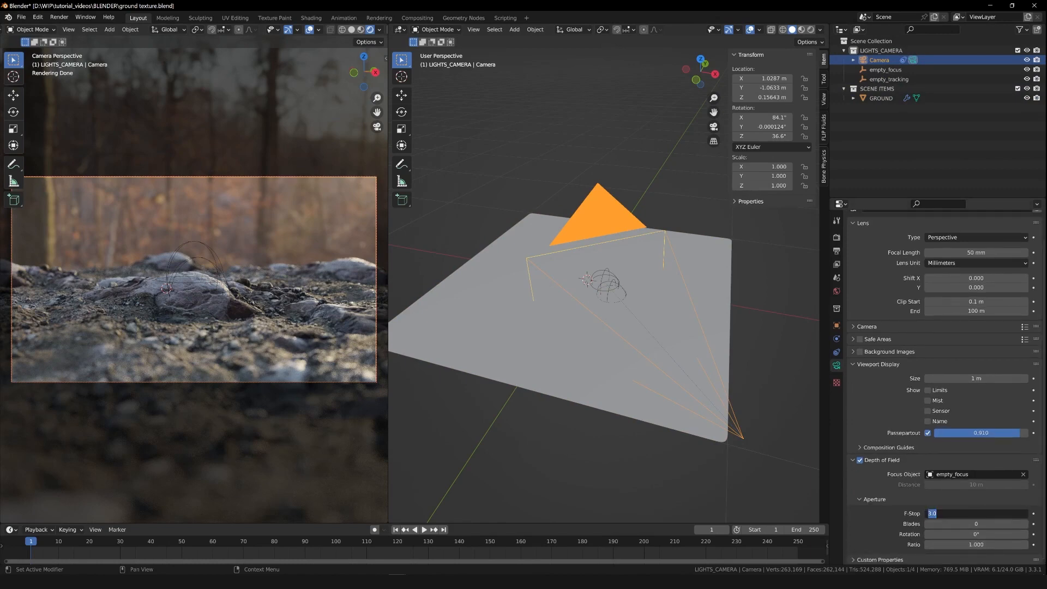
text(4.2)
key(Return)
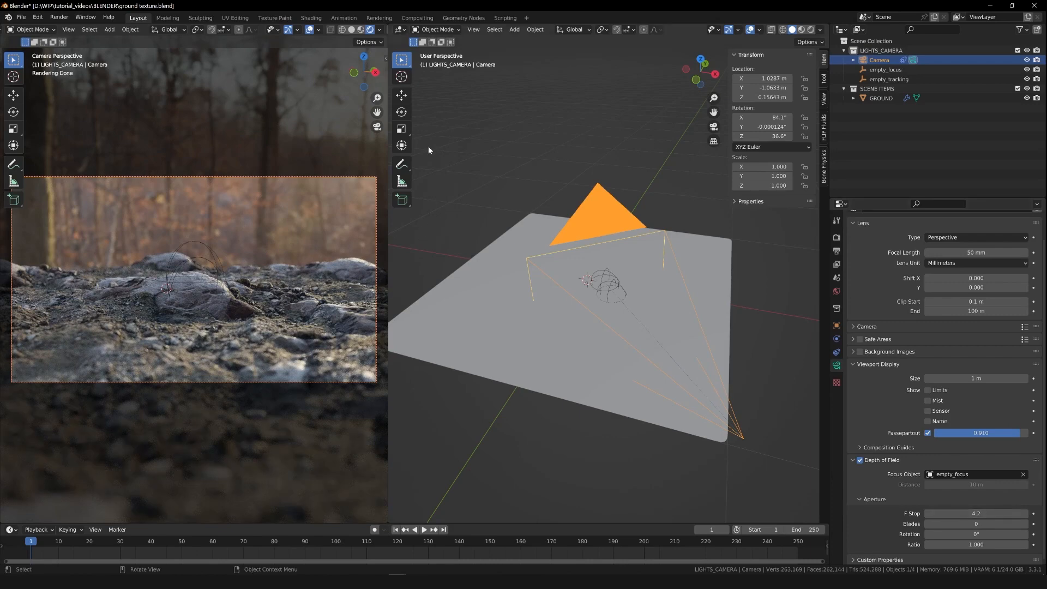
- Render the reframed shot, save it as an incremented new_render_comp PNG in the RENDER folder, and close the render window
key(F12)
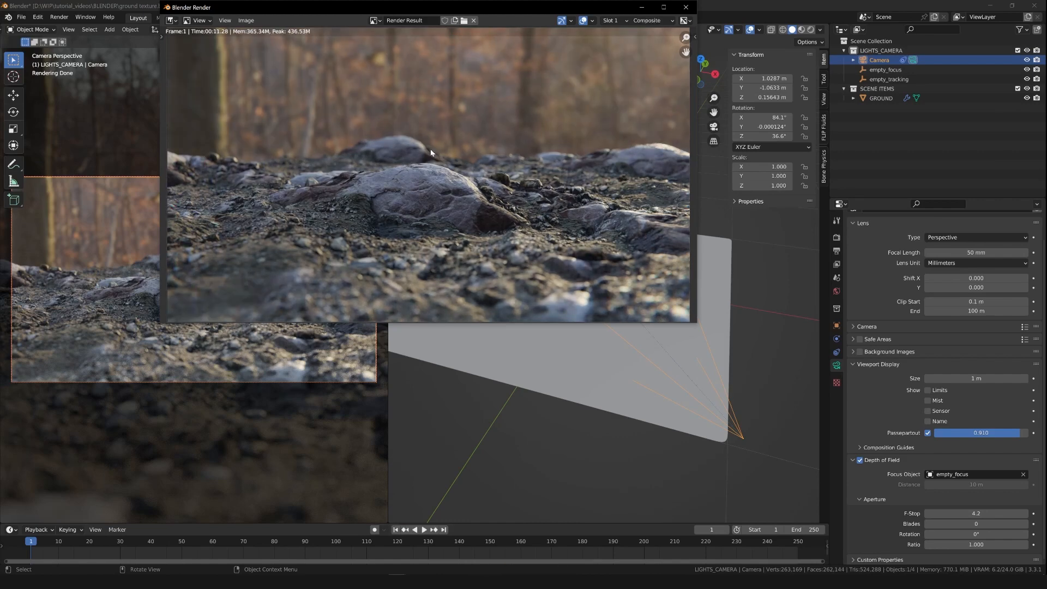
drag(510, 8, 696, 109)
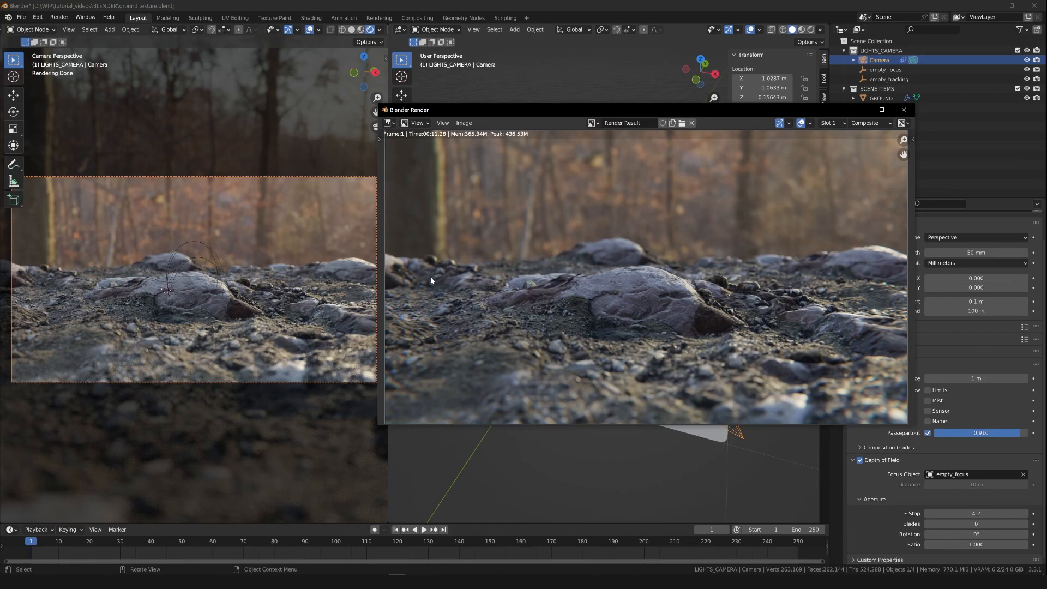
click(465, 123)
click(477, 190)
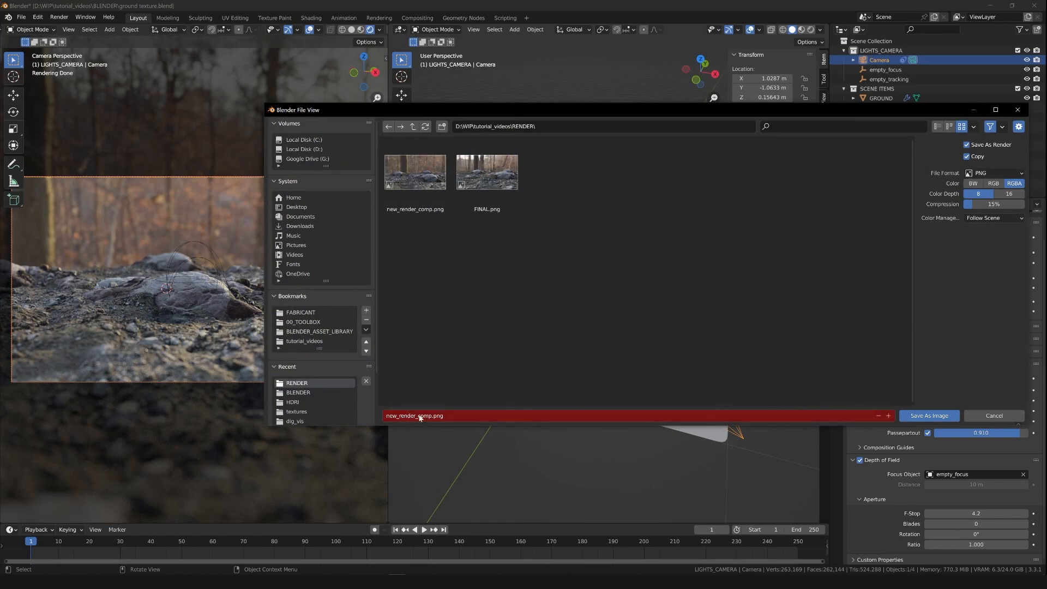
click(889, 415)
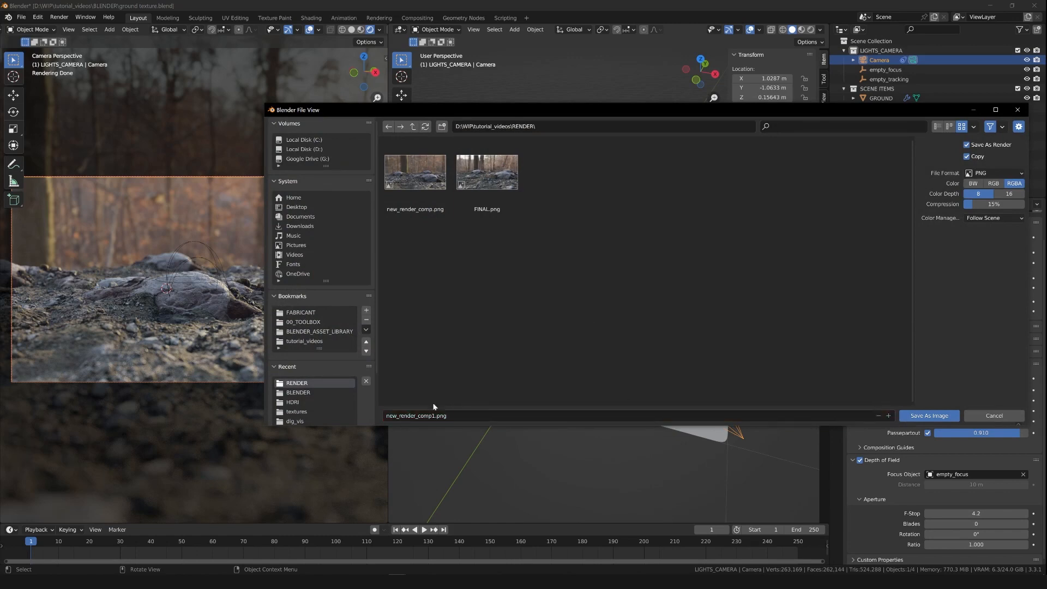
click(888, 416)
click(929, 415)
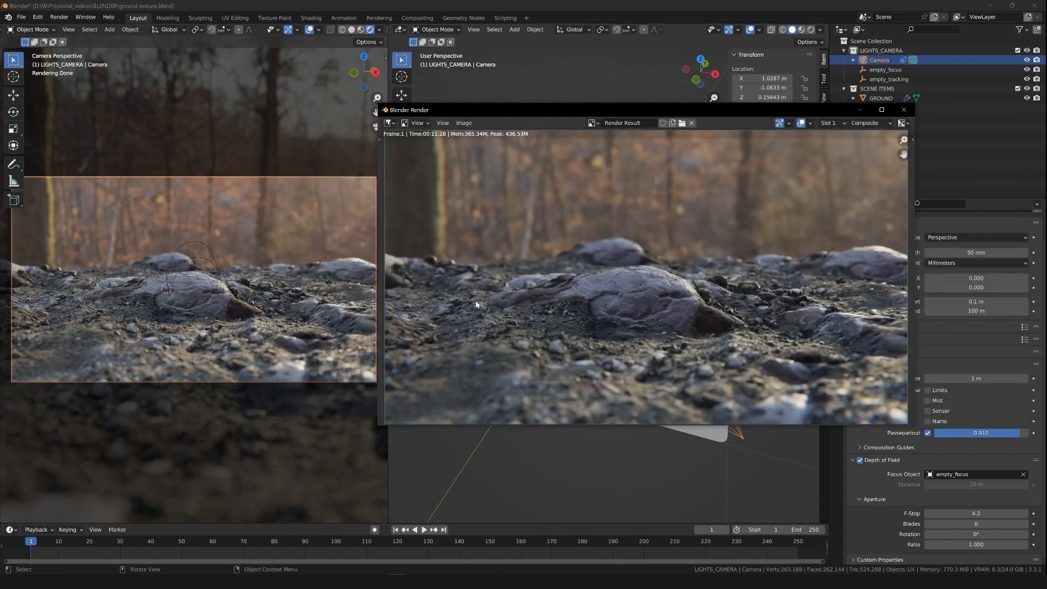
click(903, 110)
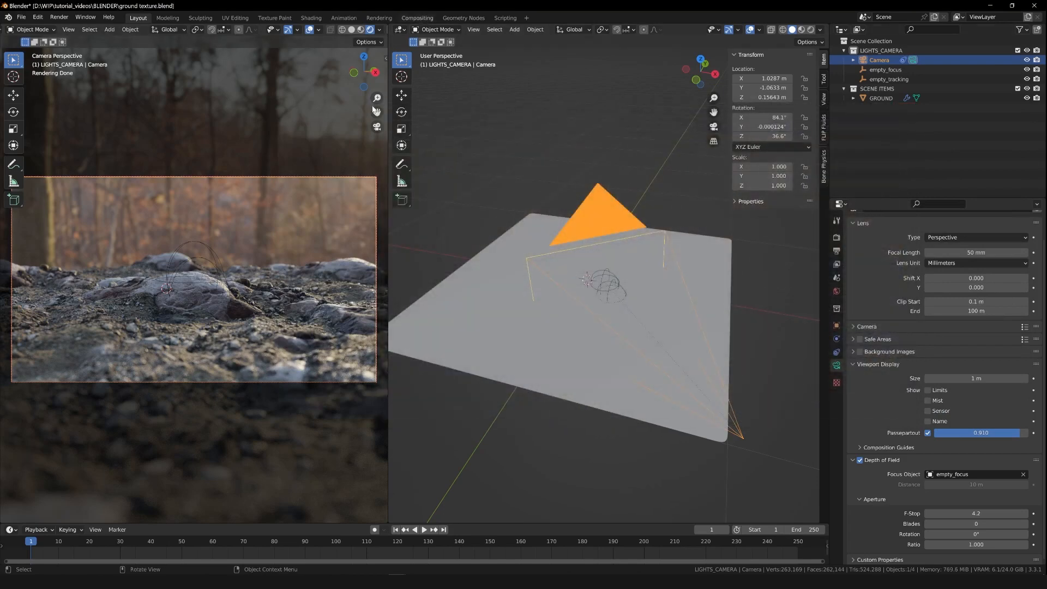
- Check the new render behind the compositor nodes and return to the Layout workspace to view the camera setup
click(420, 19)
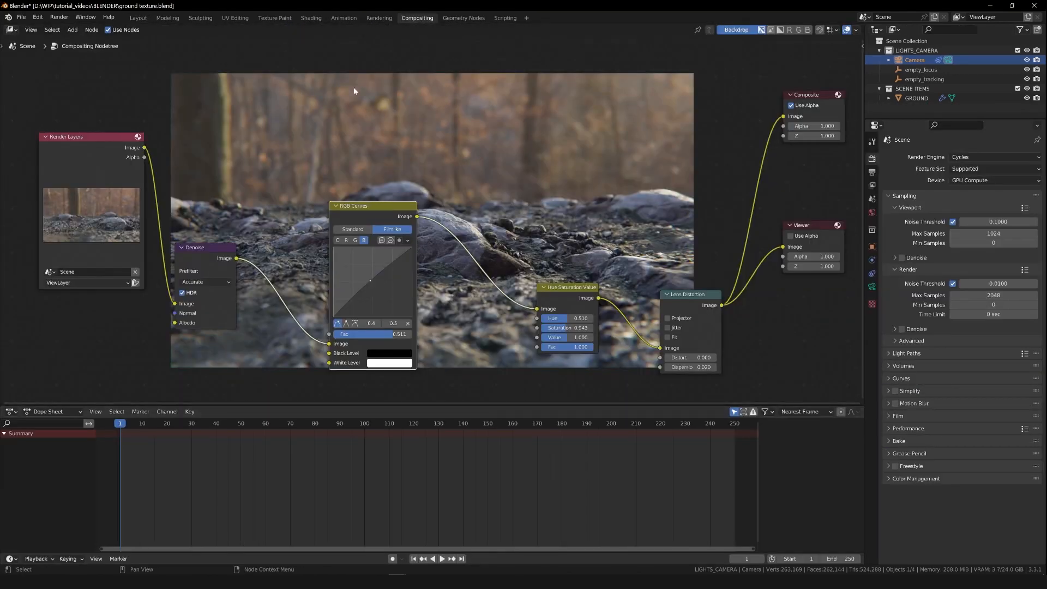
click(139, 18)
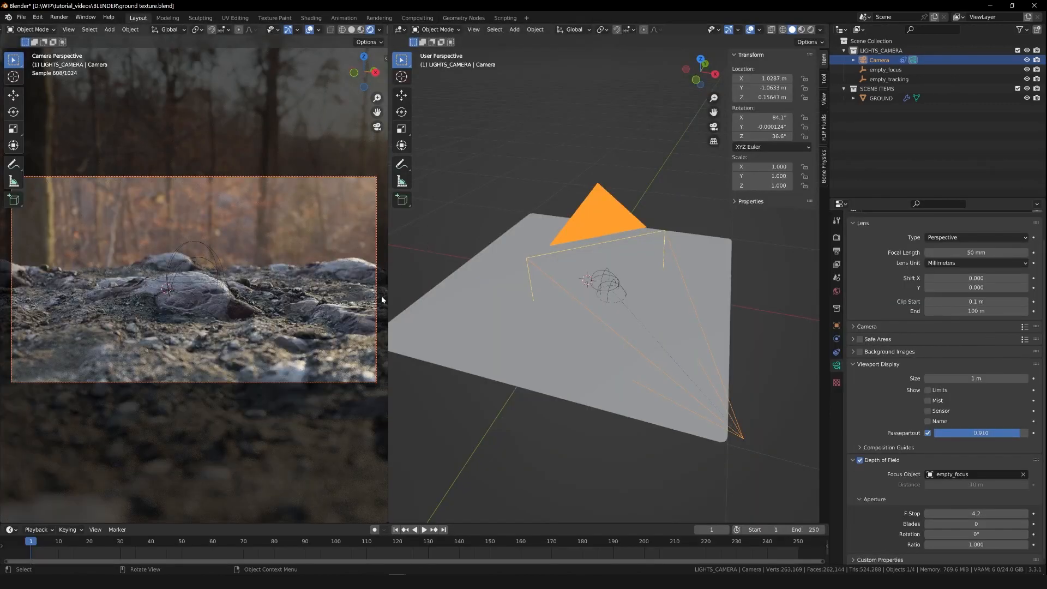
drag(707, 70, 718, 69)
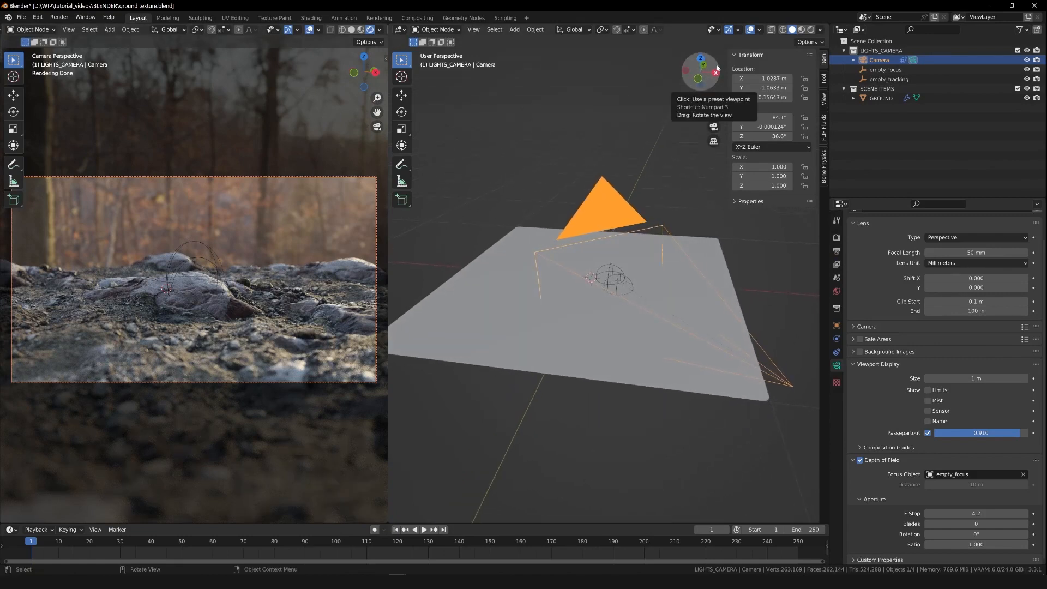